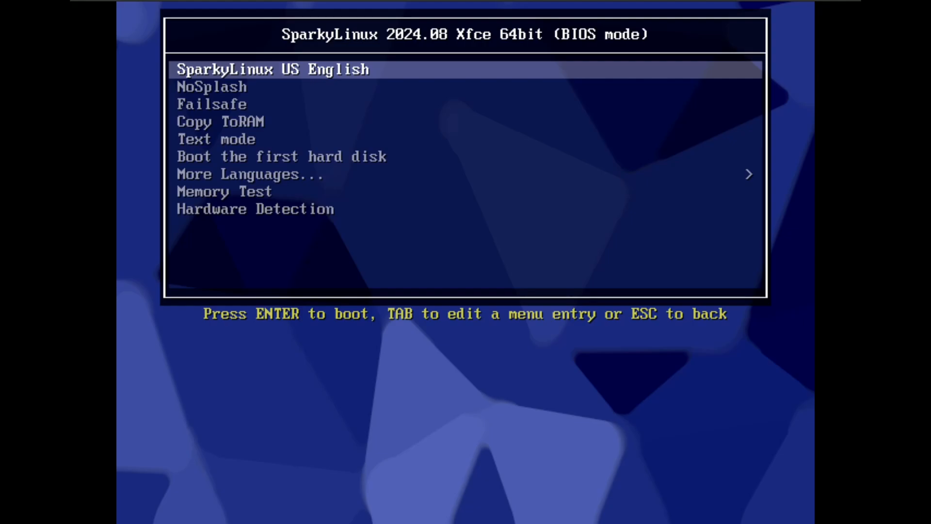
Step: Boot the live system with the SparkyLinux US English entry and close the Welcome window on the desktop
{"action": "key", "text": "Down"}
{"action": "key", "text": "Down"}
{"action": "key", "text": "Down"}
{"action": "key", "text": "Up"}
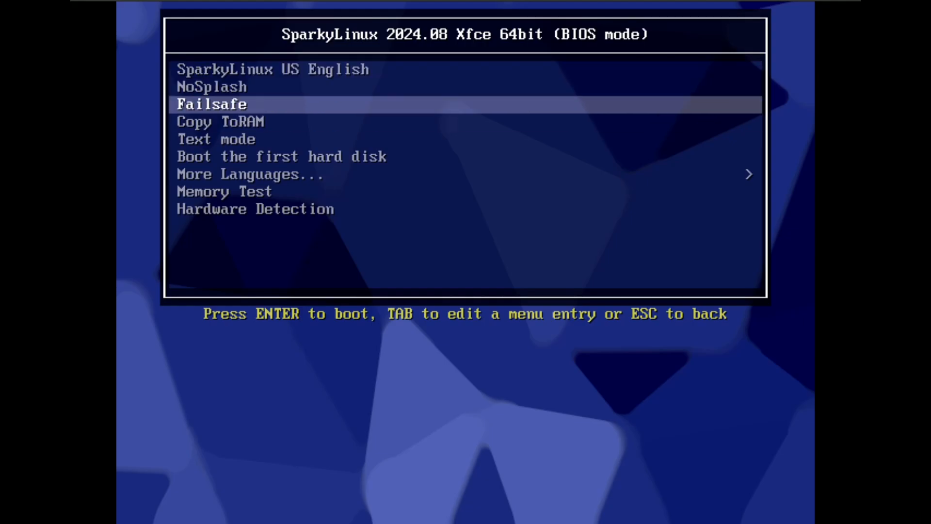
{"action": "key", "text": "Up"}
{"action": "key", "text": "Up"}
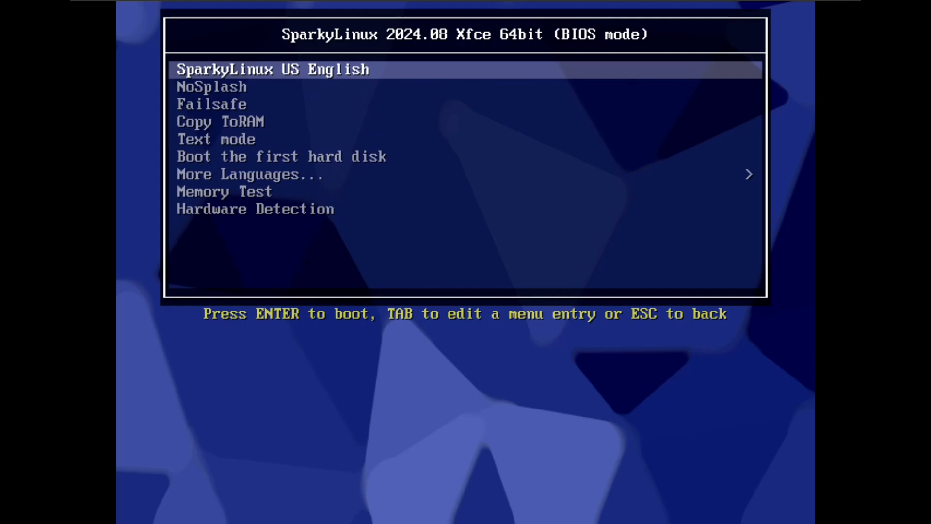
{"action": "key", "text": "Return"}
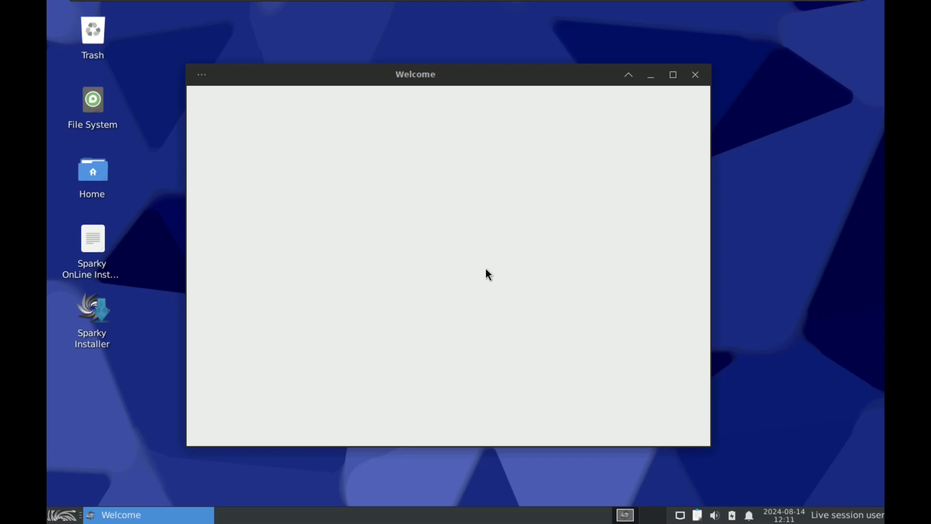
{"action": "left_click", "coordinate": [695, 76]}
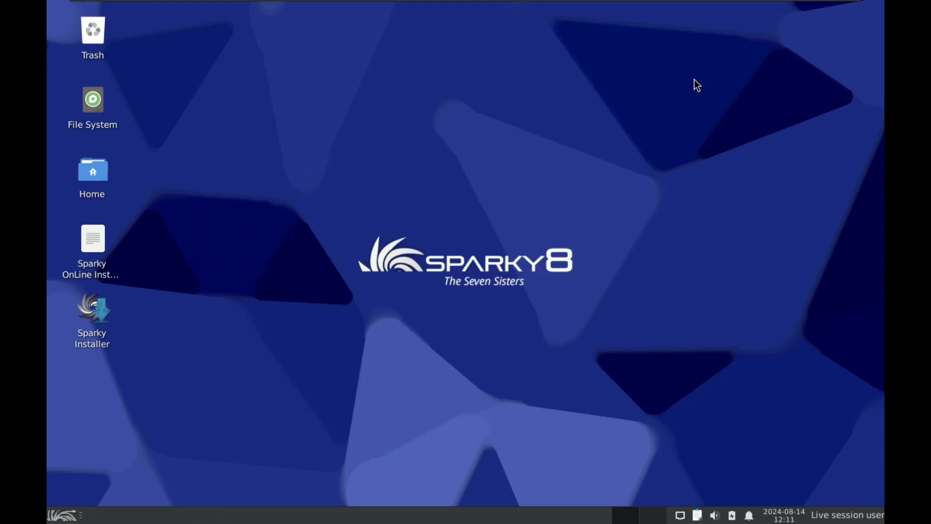
Step: Launch Task Manager from the System applications and maximize its window
{"action": "left_click", "coordinate": [65, 515]}
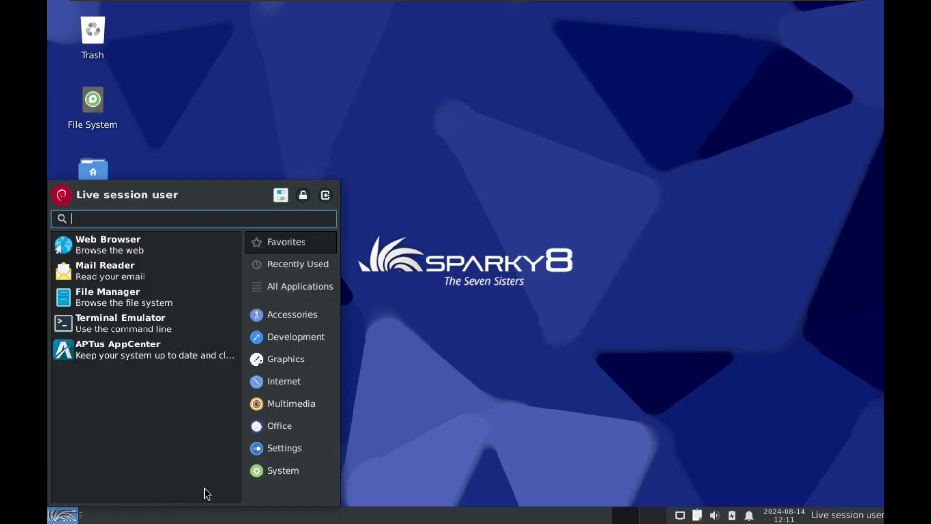
{"action": "left_click", "coordinate": [285, 471]}
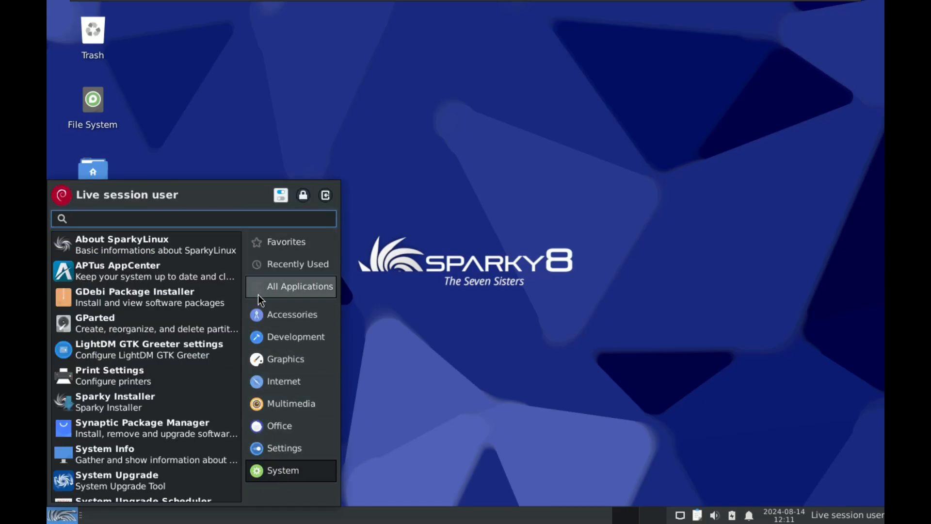
{"action": "left_click_drag", "start_coordinate": [237, 289], "coordinate": [236, 407]}
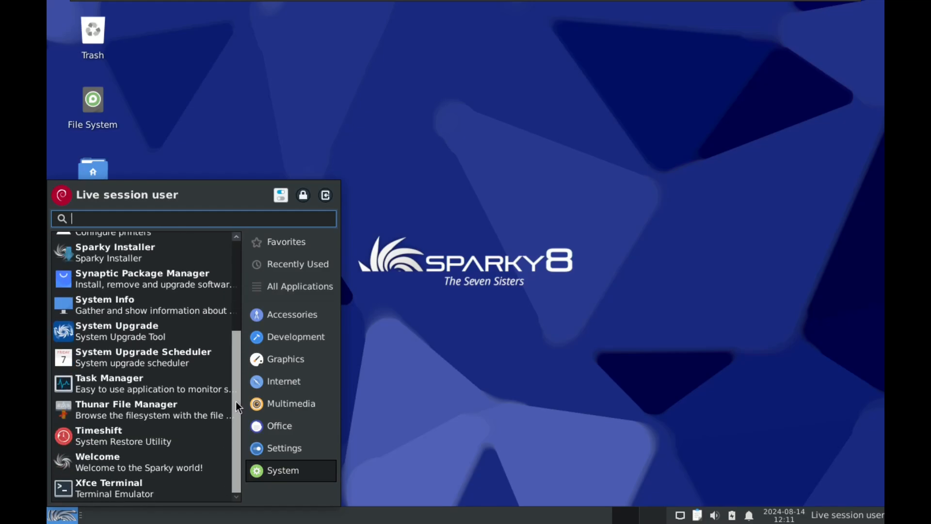
{"action": "left_click", "coordinate": [162, 391]}
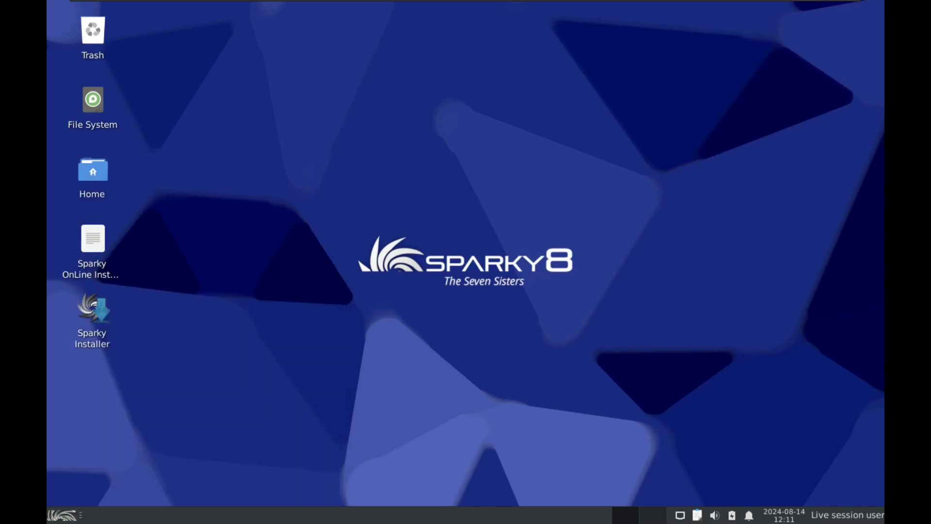
{"action": "left_click", "coordinate": [270, 10]}
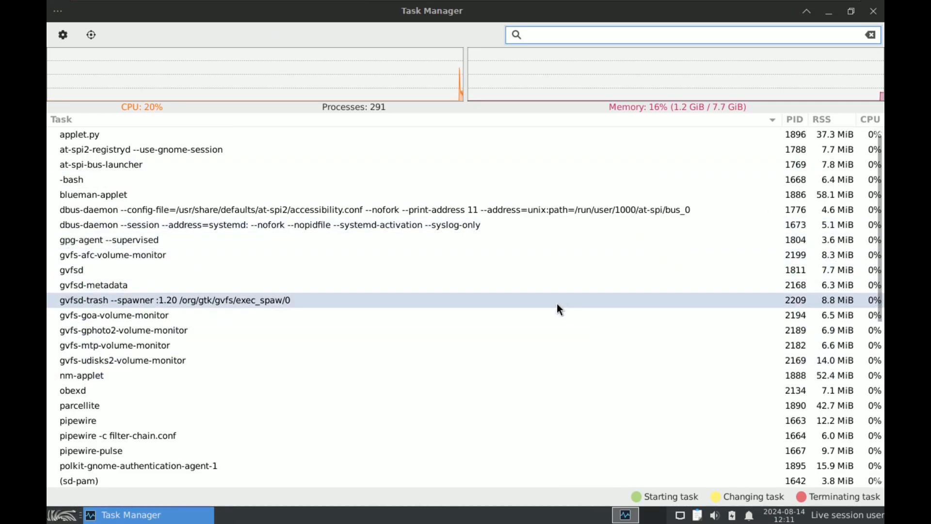
Step: Examine the running processes along with the CPU and memory usage in Task Manager
{"action": "left_click", "coordinate": [875, 224]}
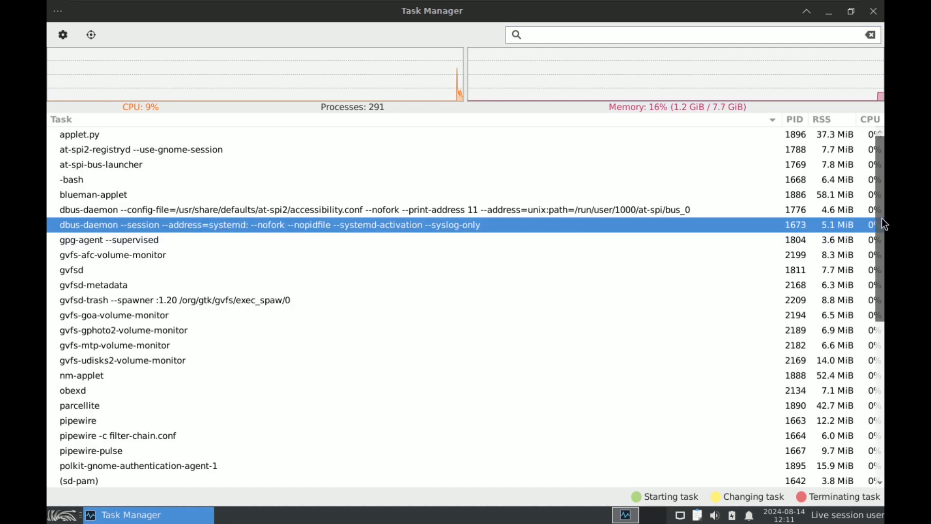
{"action": "left_click_drag", "start_coordinate": [875, 240], "coordinate": [876, 261]}
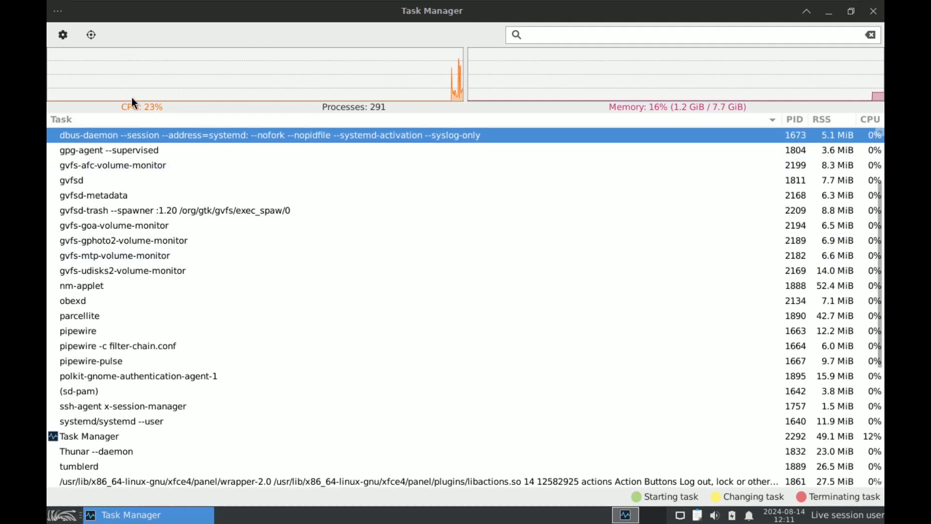
{"action": "mouse_move", "coordinate": [132, 98]}
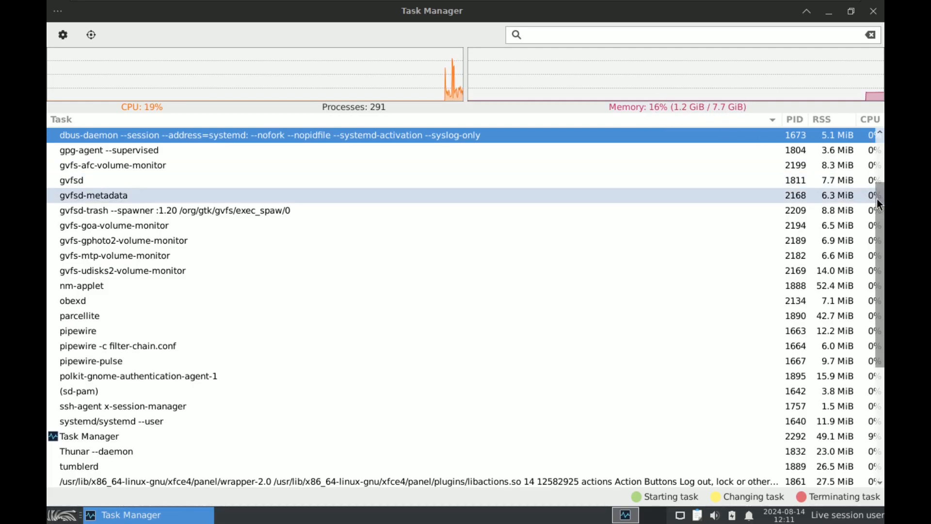
{"action": "scroll", "coordinate": [878, 199], "scroll_direction": "up", "scroll_amount": 2}
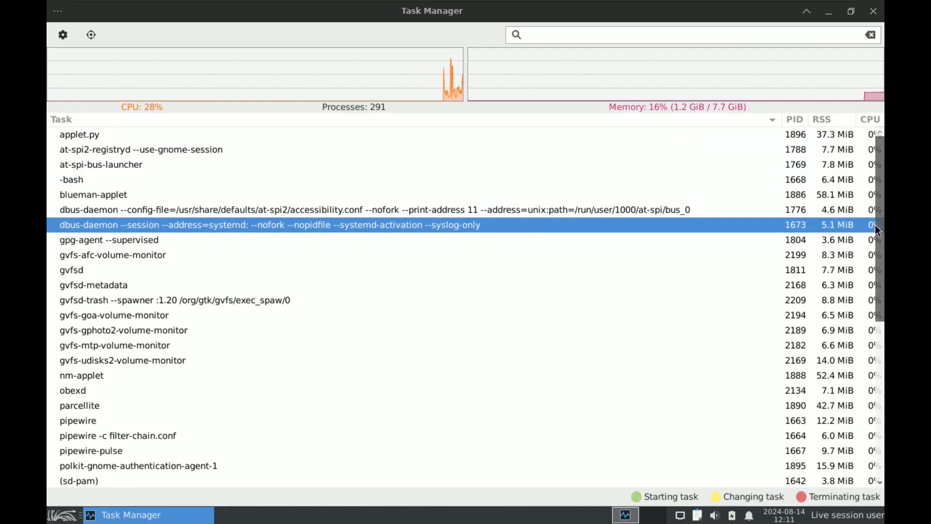
{"action": "scroll", "coordinate": [878, 302], "scroll_direction": "down", "scroll_amount": 3}
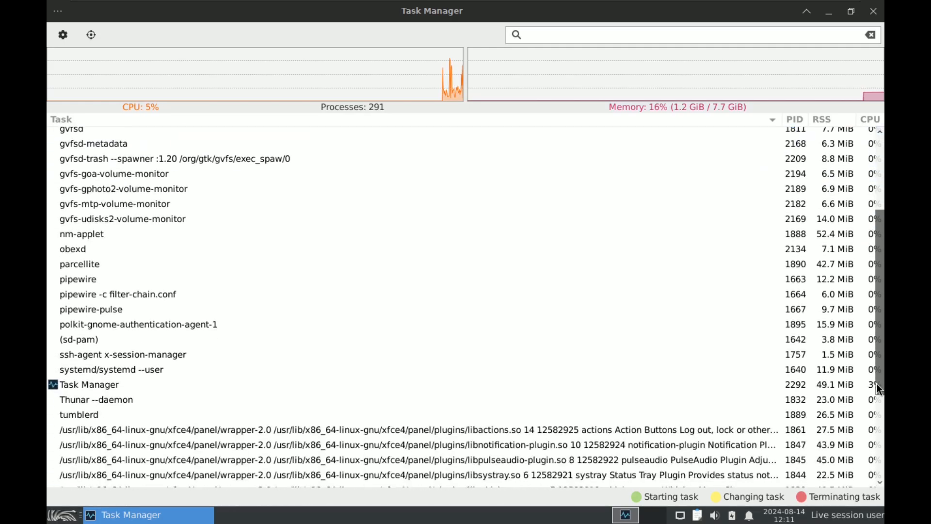
{"action": "left_click_drag", "start_coordinate": [876, 384], "coordinate": [871, 283]}
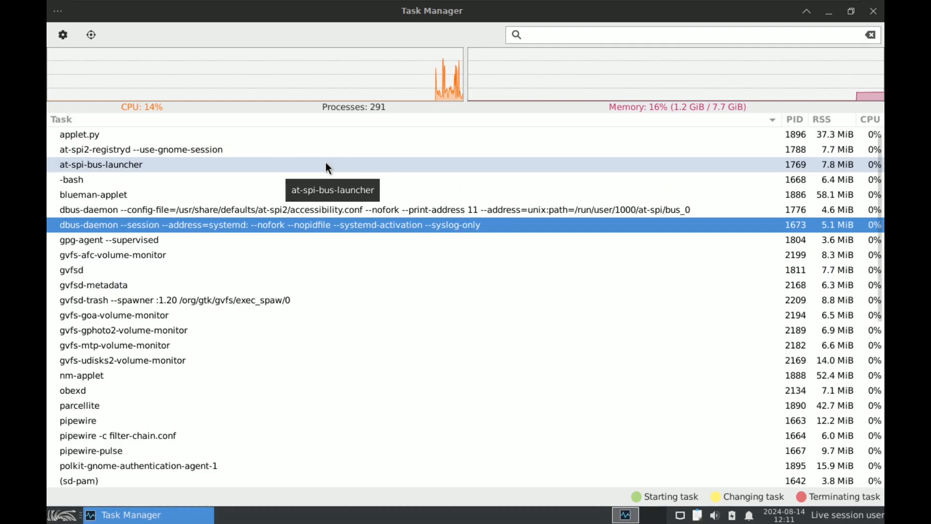
Step: Check the Task Manager version in its About information, then close the About and settings dialogs
{"action": "left_click", "coordinate": [62, 34]}
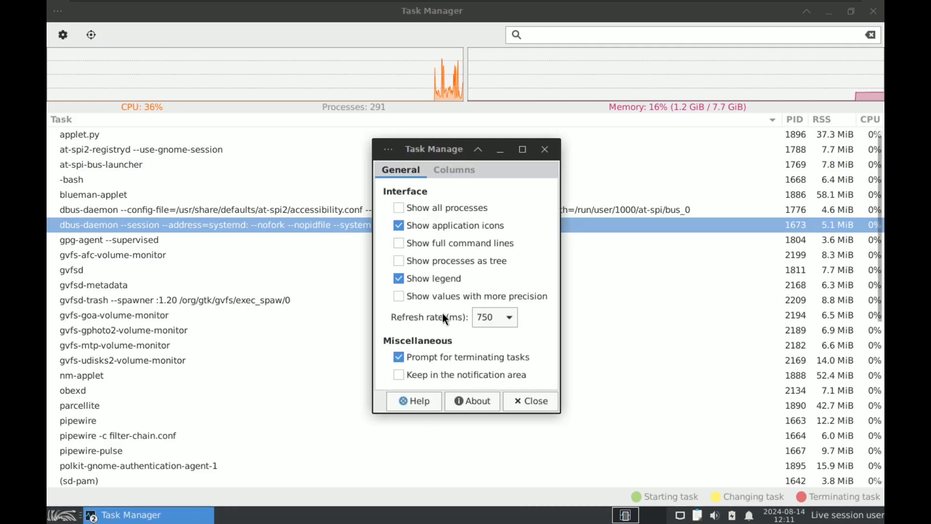
{"action": "left_click", "coordinate": [467, 399]}
{"action": "left_click_drag", "start_coordinate": [496, 327], "coordinate": [452, 327]}
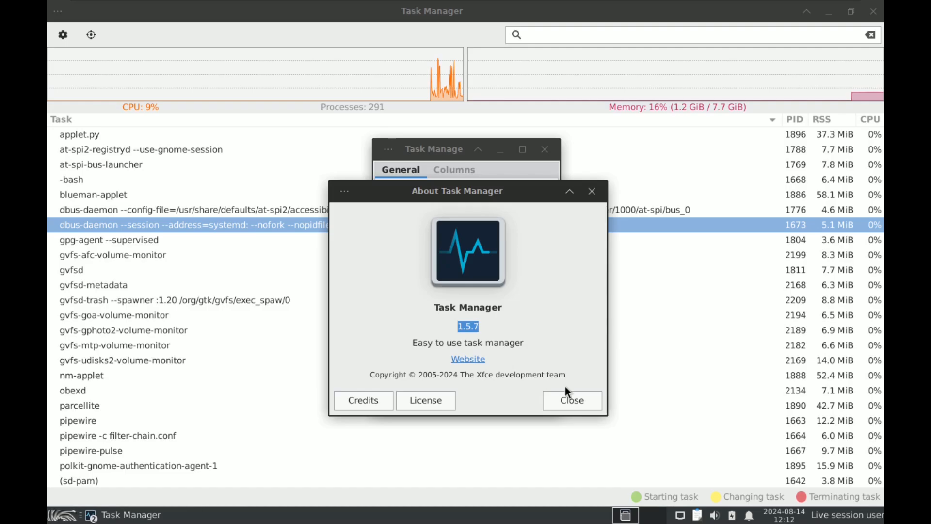
{"action": "left_click", "coordinate": [572, 401]}
{"action": "left_click", "coordinate": [545, 150]}
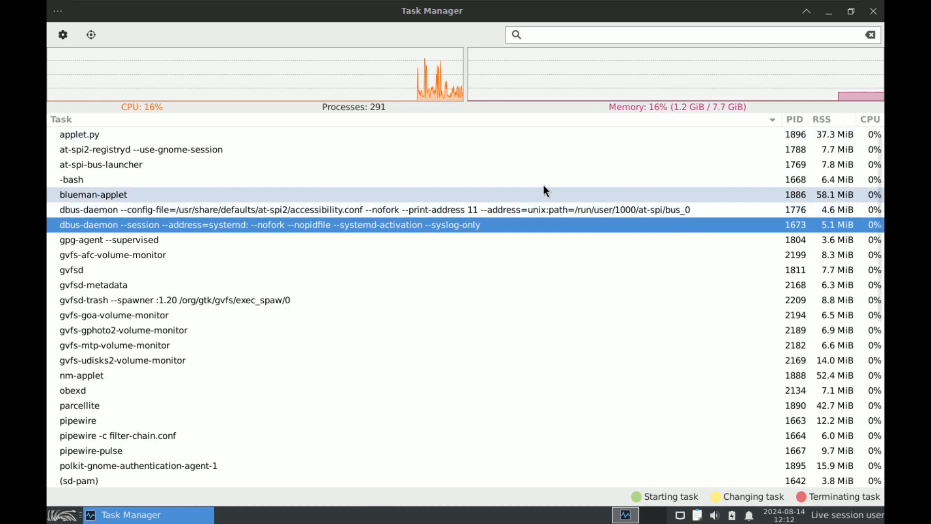
Step: Restore Task Manager to its smaller window size and move it to the right side of the desktop
{"action": "left_click", "coordinate": [851, 16]}
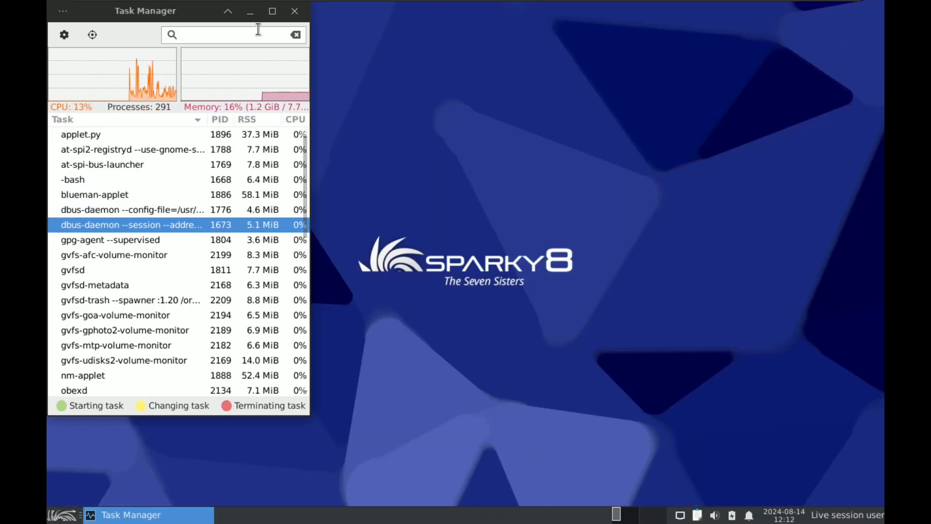
{"action": "left_click_drag", "start_coordinate": [176, 11], "coordinate": [708, 18]}
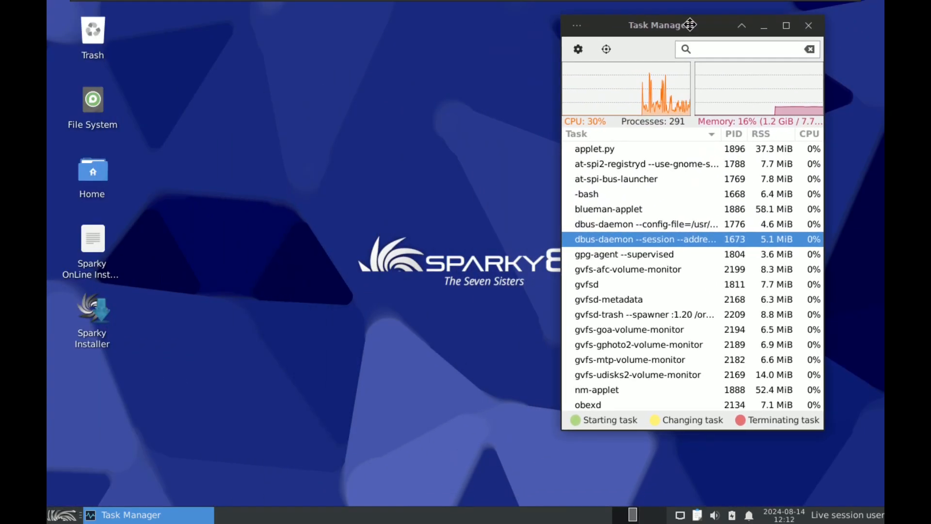
Step: Set the Virtual1 display's resolution to 1920x1080 in the Display settings and keep the new configuration
{"action": "left_click", "coordinate": [70, 513]}
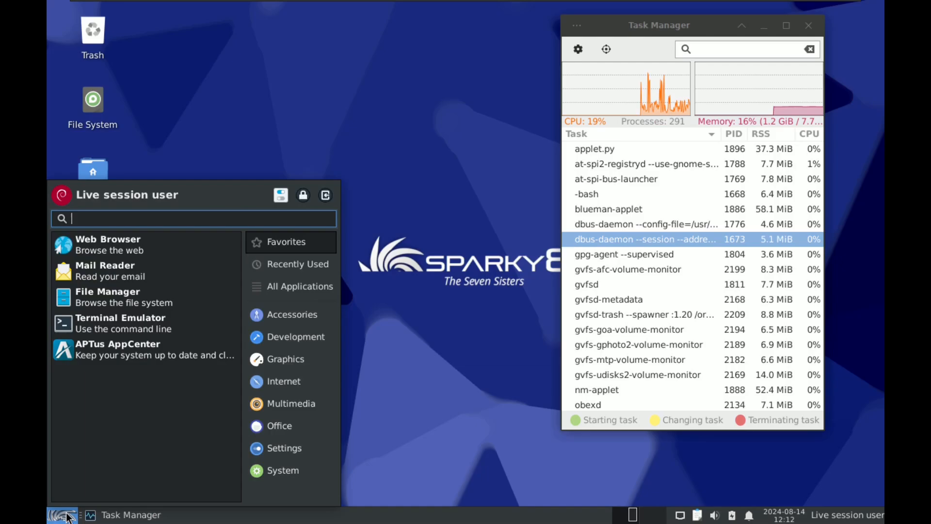
{"action": "left_click", "coordinate": [287, 453]}
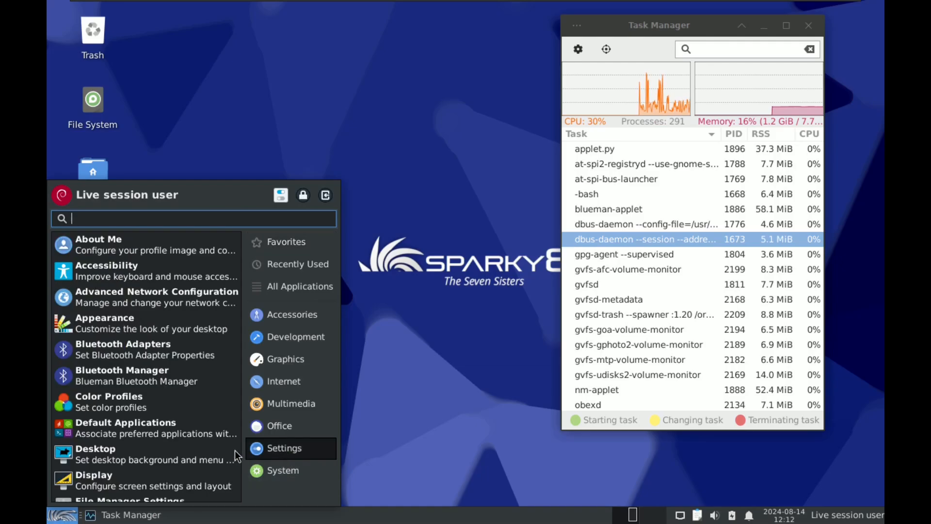
{"action": "left_click", "coordinate": [125, 485]}
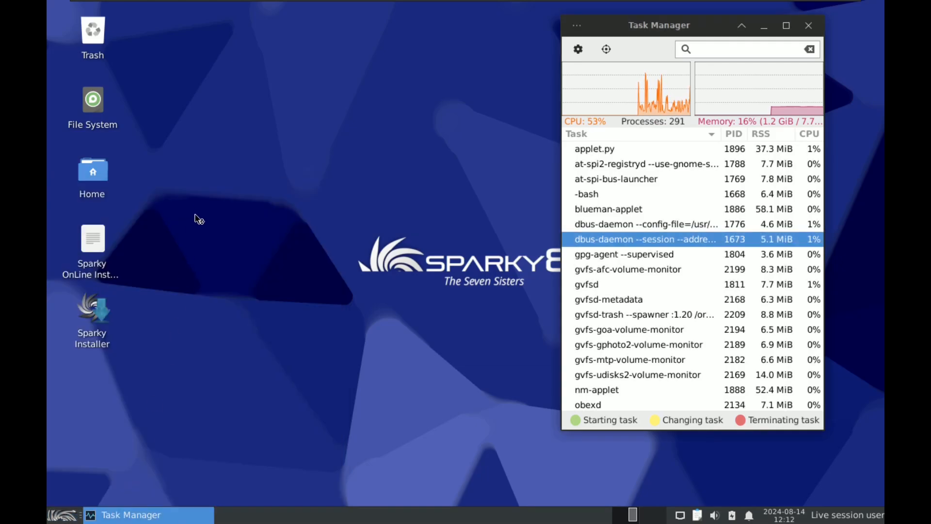
{"action": "left_click", "coordinate": [575, 179]}
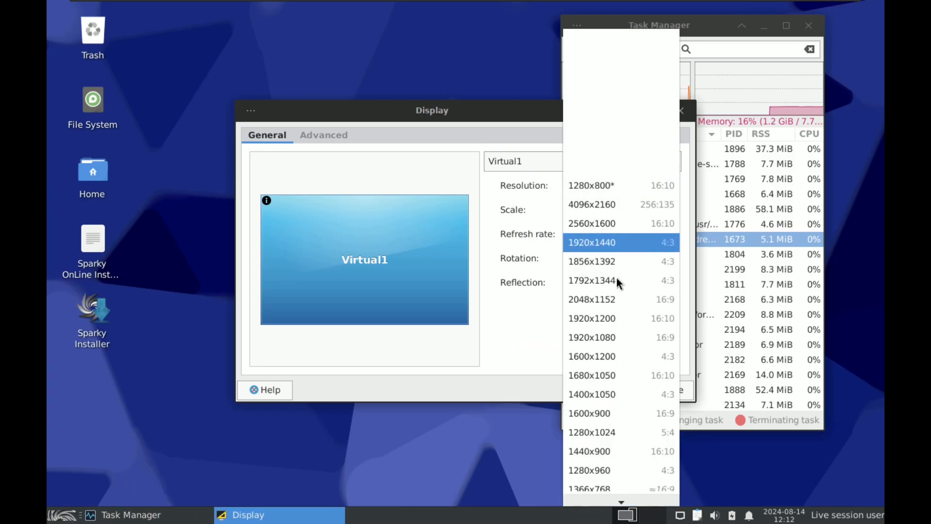
{"action": "left_click", "coordinate": [617, 337]}
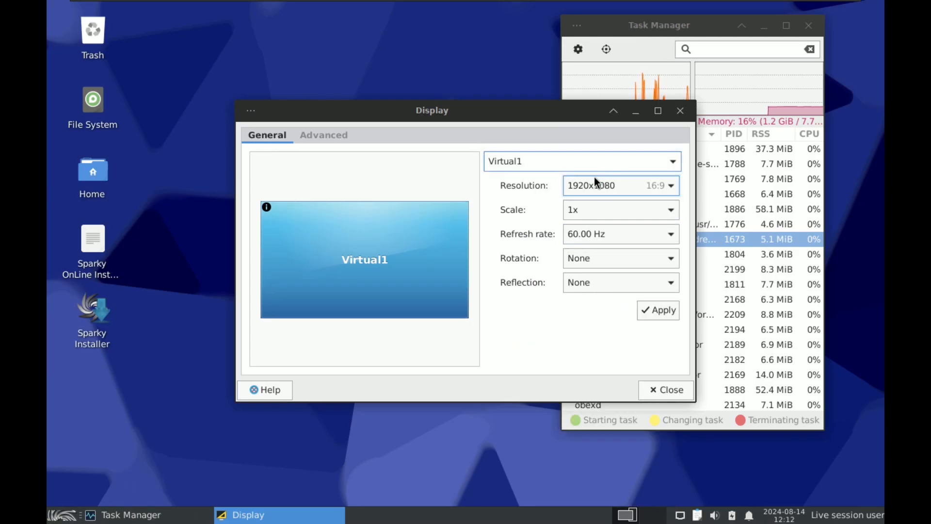
{"action": "left_click", "coordinate": [658, 188]}
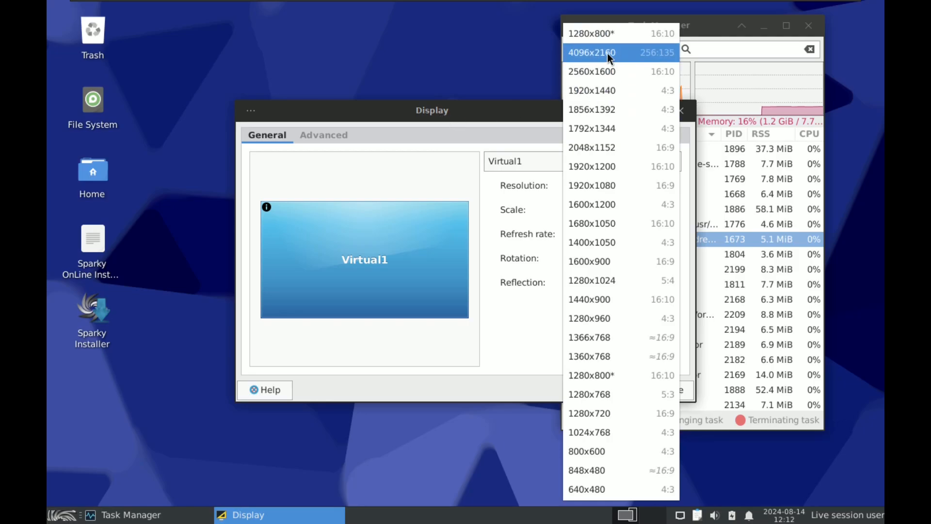
{"action": "left_click", "coordinate": [473, 109]}
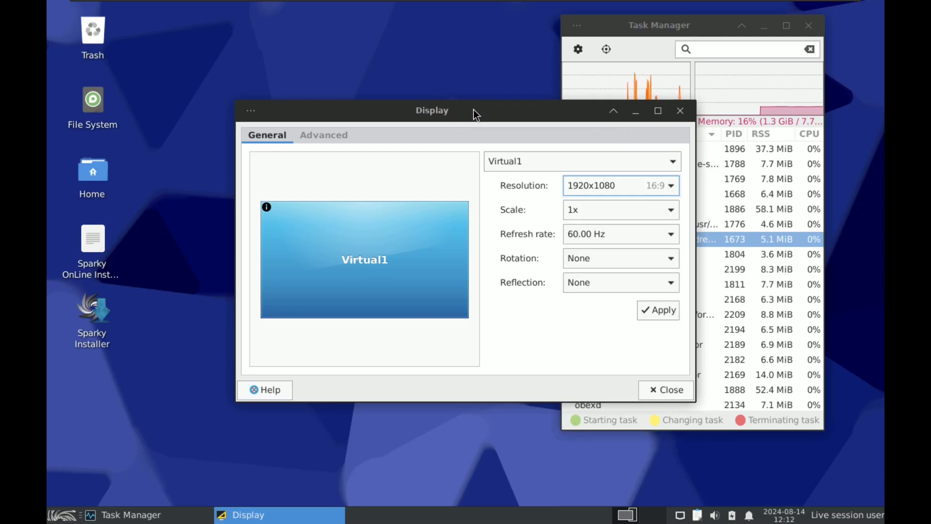
{"action": "left_click", "coordinate": [657, 313]}
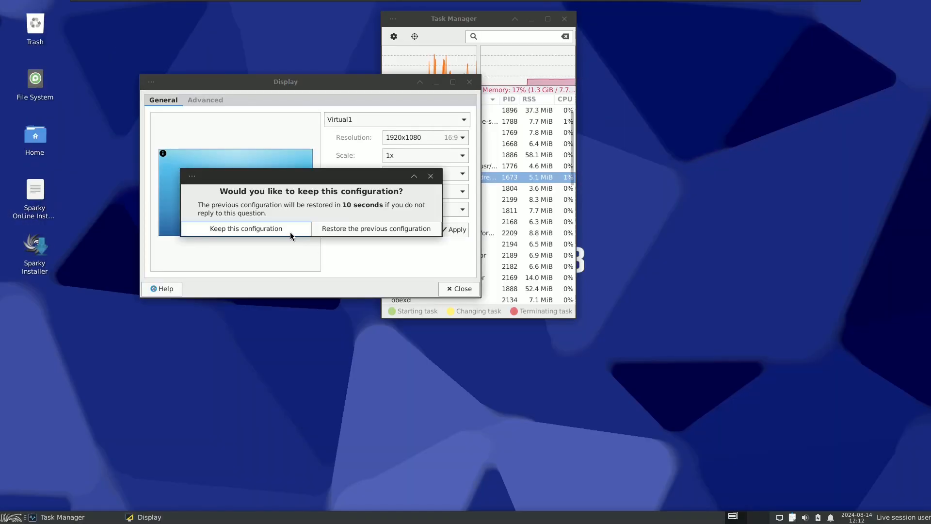
{"action": "left_click", "coordinate": [275, 230]}
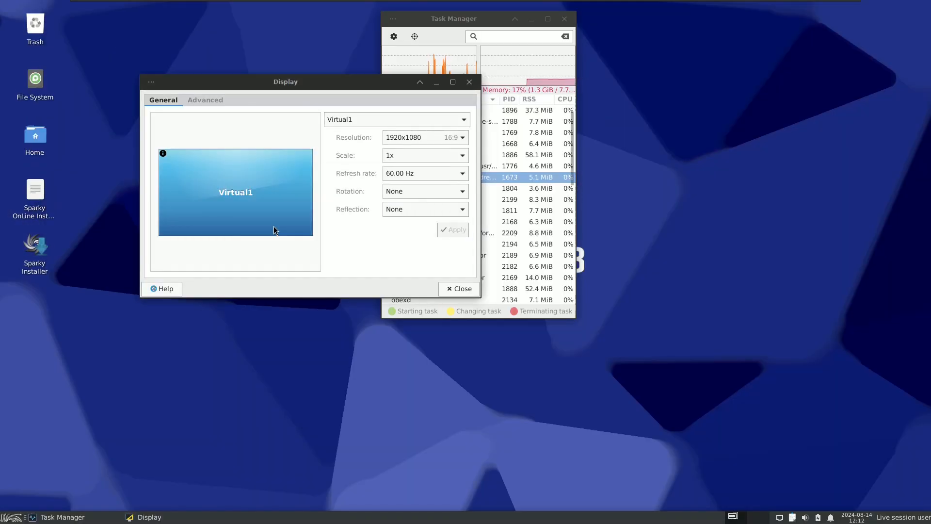
Step: Close the Display settings and move the Task Manager window into the desktop's upper-right corner
{"action": "left_click", "coordinate": [469, 81]}
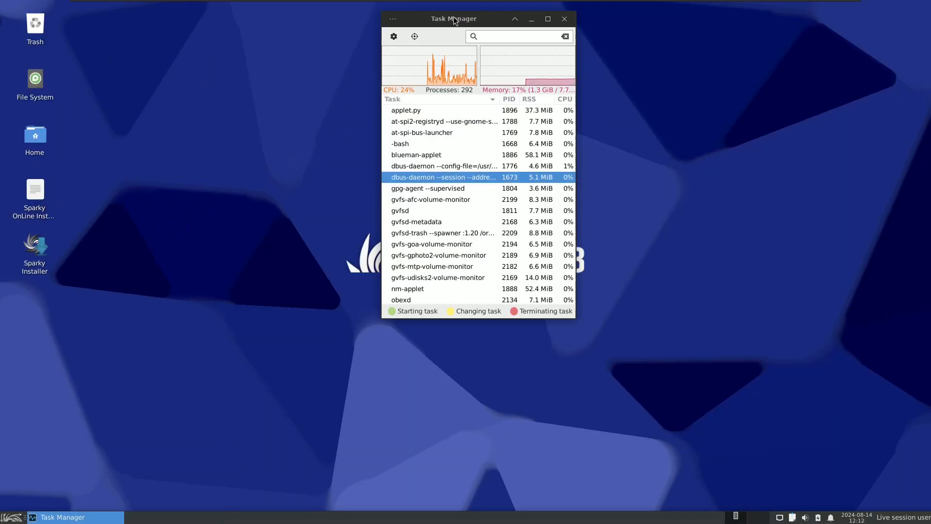
{"action": "left_click_drag", "start_coordinate": [454, 19], "coordinate": [809, 8]}
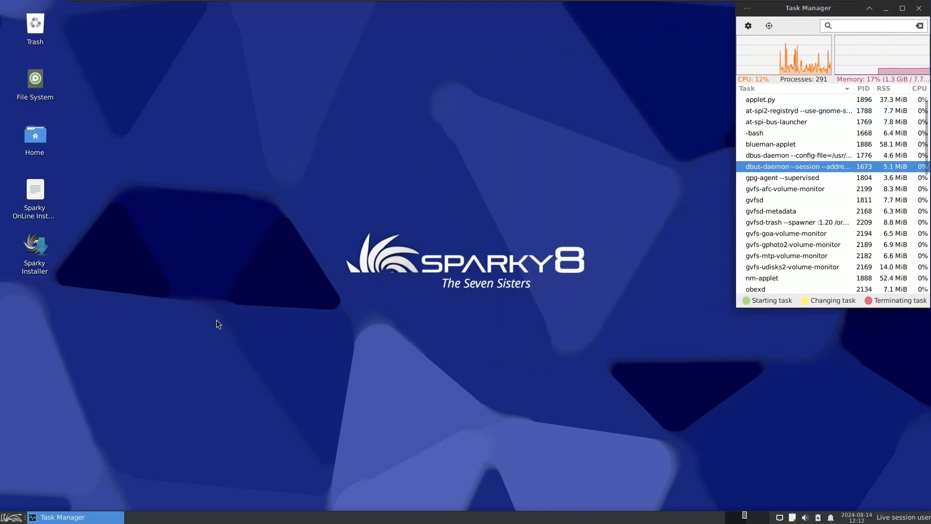
Step: Launch the Midori Next Generation browser and enlarge its window to fill the space beside Task Manager
{"action": "left_click", "coordinate": [12, 517]}
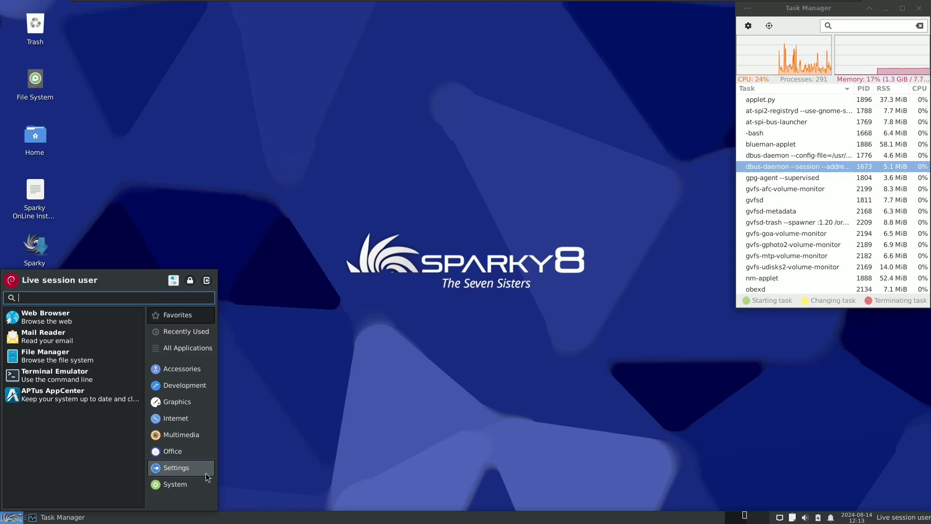
{"action": "left_click", "coordinate": [172, 419]}
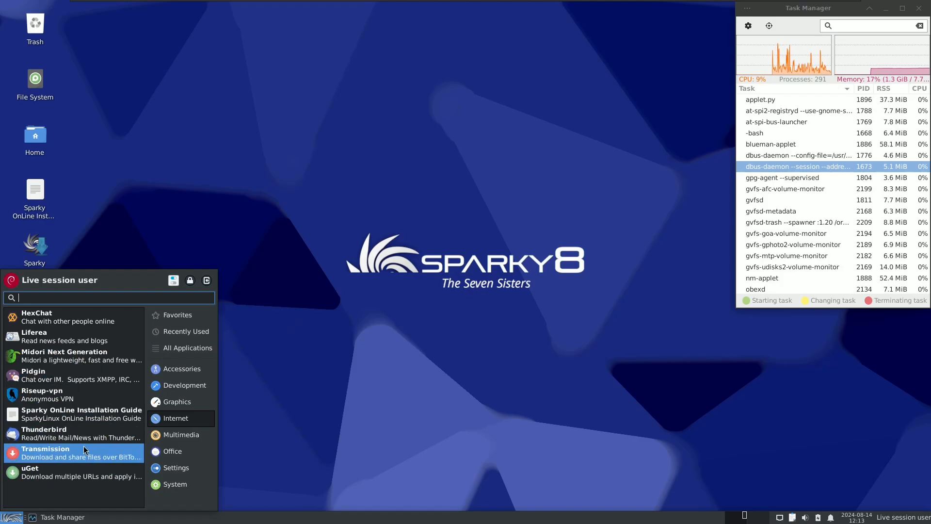
{"action": "left_click", "coordinate": [84, 361]}
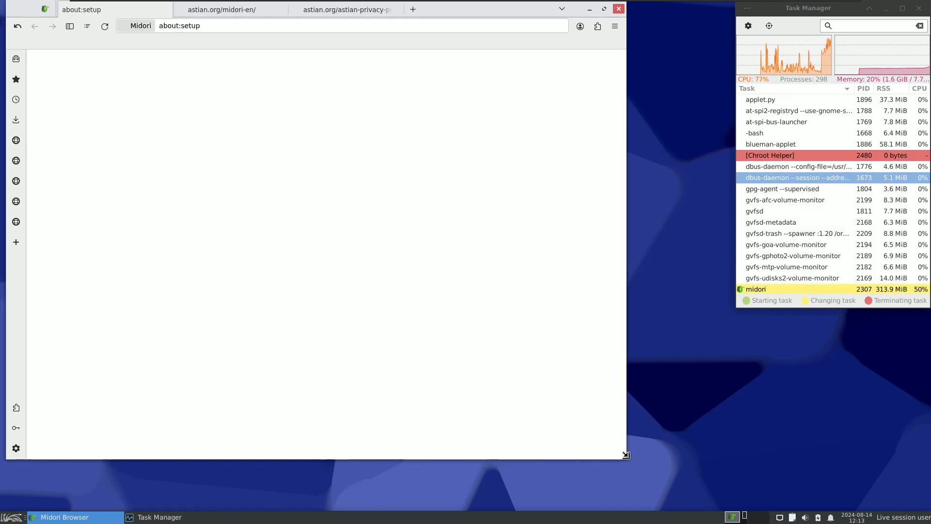
{"action": "left_click_drag", "start_coordinate": [626, 459], "coordinate": [734, 506]}
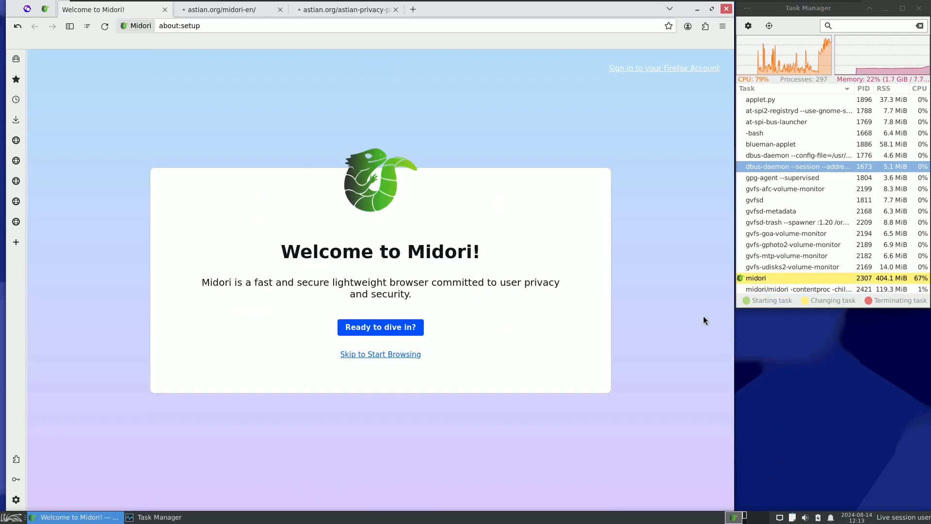
Step: Close the two astian.org tabs in Midori, keeping only the Welcome to Midori! page
{"action": "left_click", "coordinate": [278, 12]}
{"action": "left_click", "coordinate": [277, 10]}
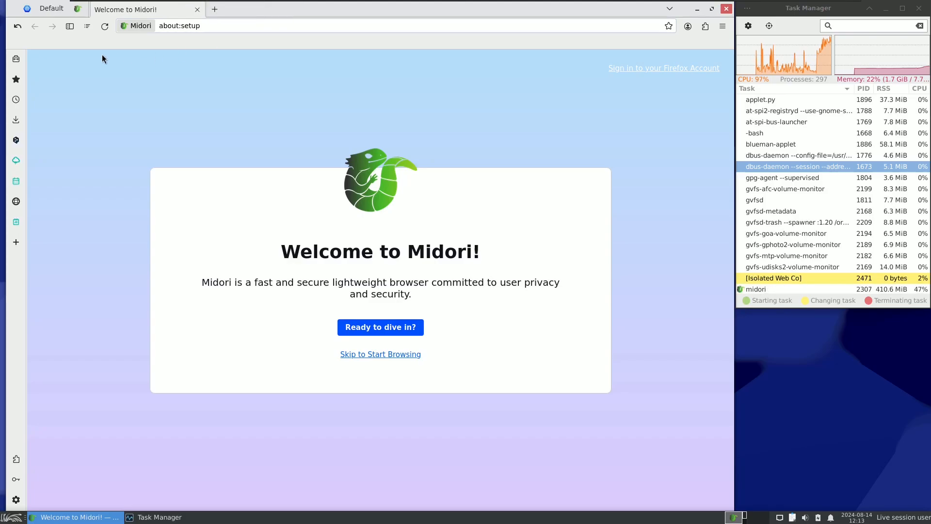
Step: Check the browser version in the About Midori Browser window, and close that window
{"action": "left_click", "coordinate": [723, 25]}
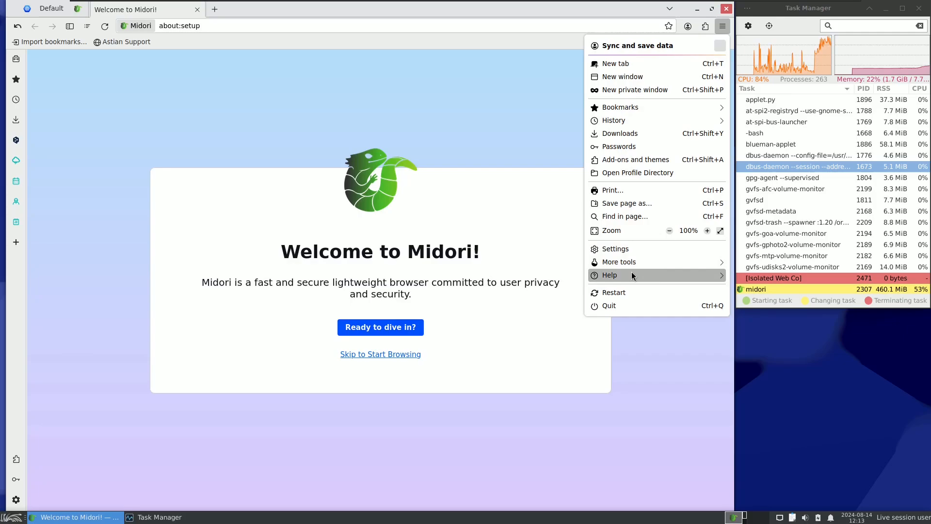
{"action": "left_click", "coordinate": [631, 272]}
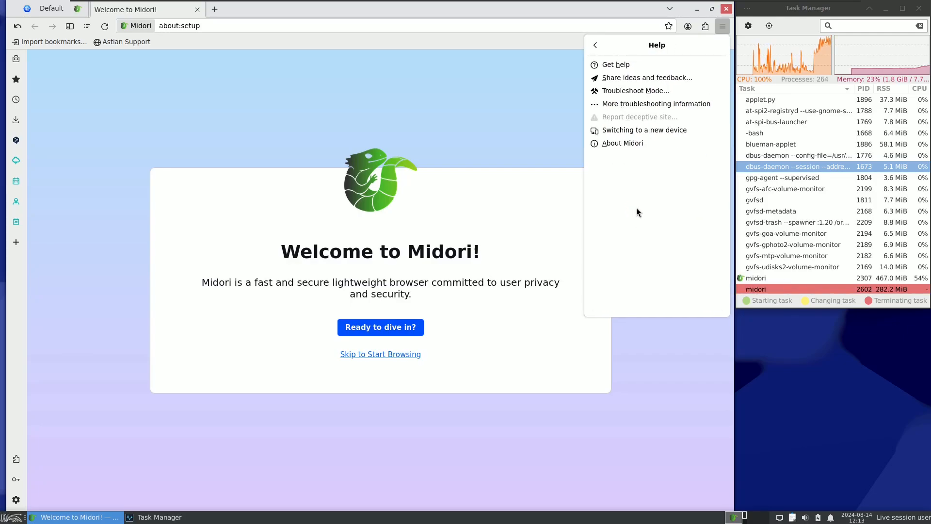
{"action": "left_click", "coordinate": [630, 141]}
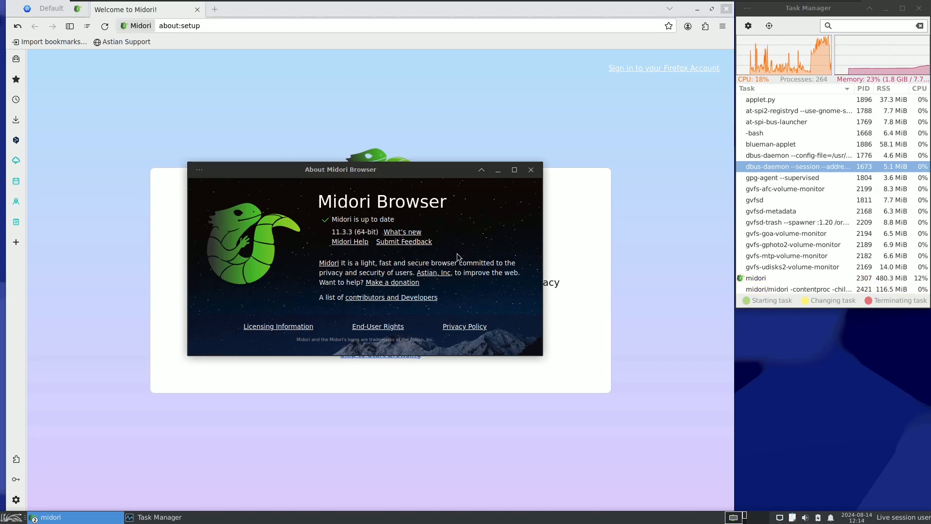
{"action": "left_click", "coordinate": [531, 170]}
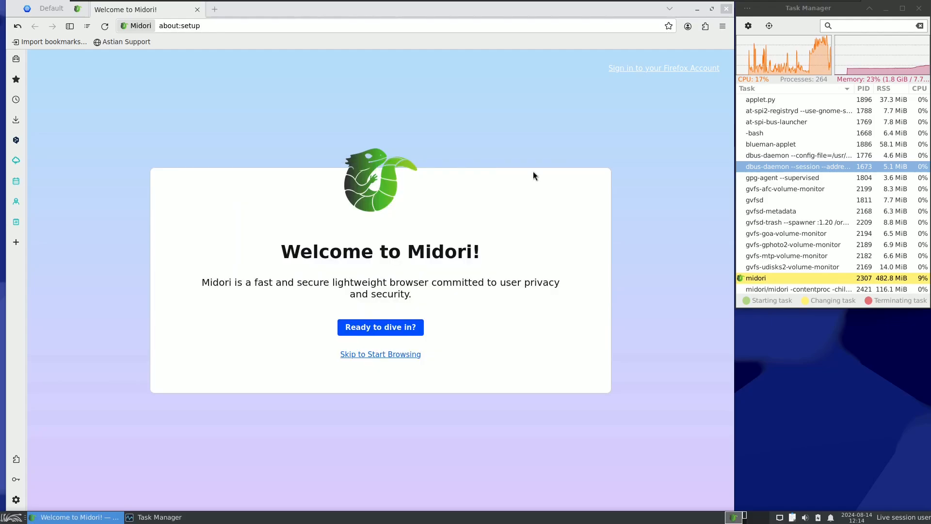
Step: Load the about:support page in the current Midori tab in place of about:setup
{"action": "left_click", "coordinate": [211, 26]}
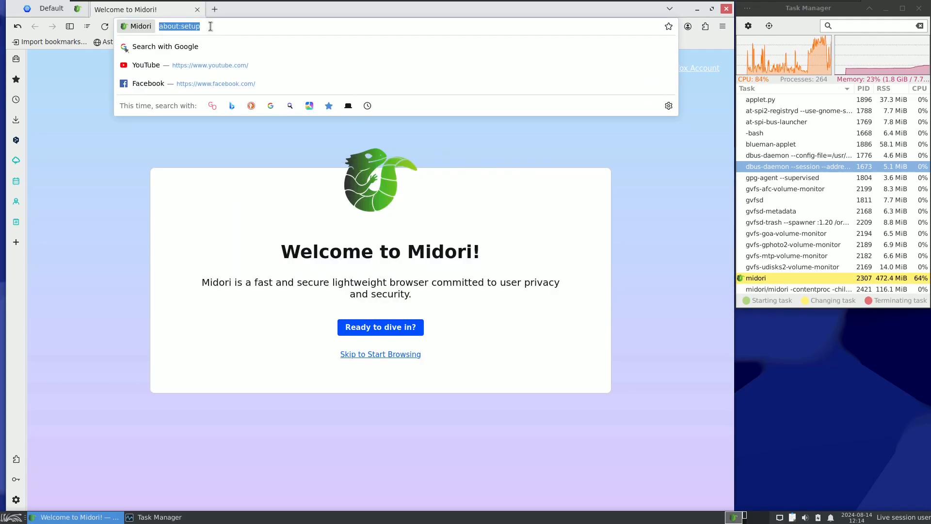
{"action": "left_click", "coordinate": [209, 28]}
{"action": "left_click_drag", "start_coordinate": [186, 27], "coordinate": [213, 27]}
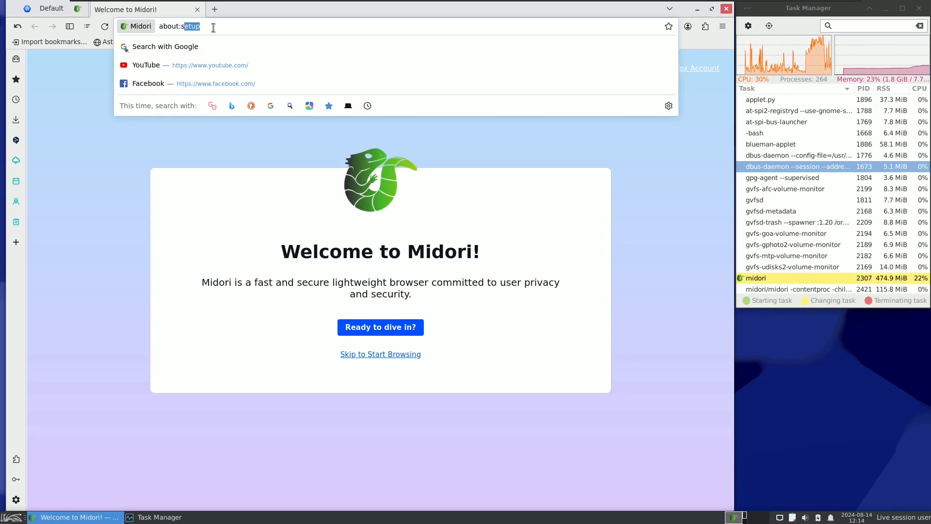
{"action": "type", "text": "upport"}
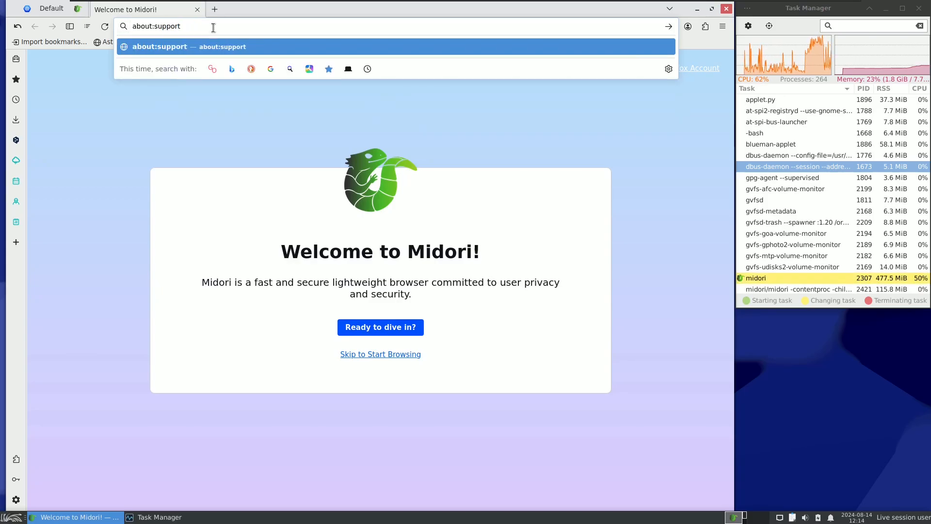
{"action": "key", "text": "Return"}
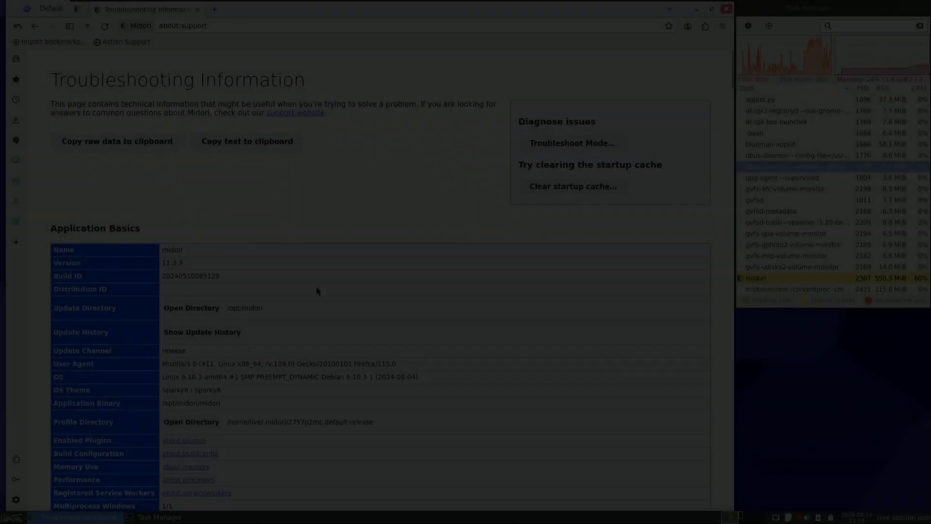
Step: Examine the Version, Build ID and OS entries under Application Basics, highlighting each value
{"action": "scroll", "coordinate": [317, 291], "scroll_direction": "down", "scroll_amount": 3}
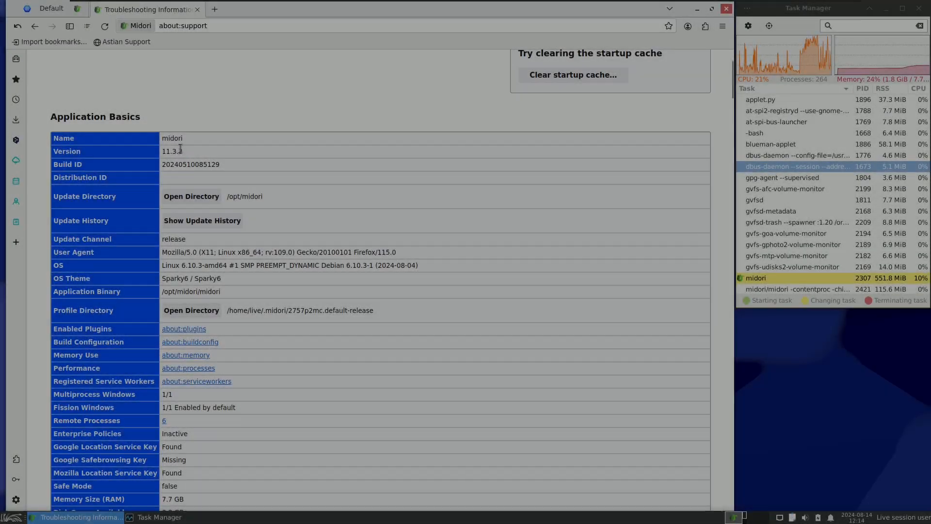
{"action": "left_click_drag", "start_coordinate": [188, 149], "coordinate": [159, 145]}
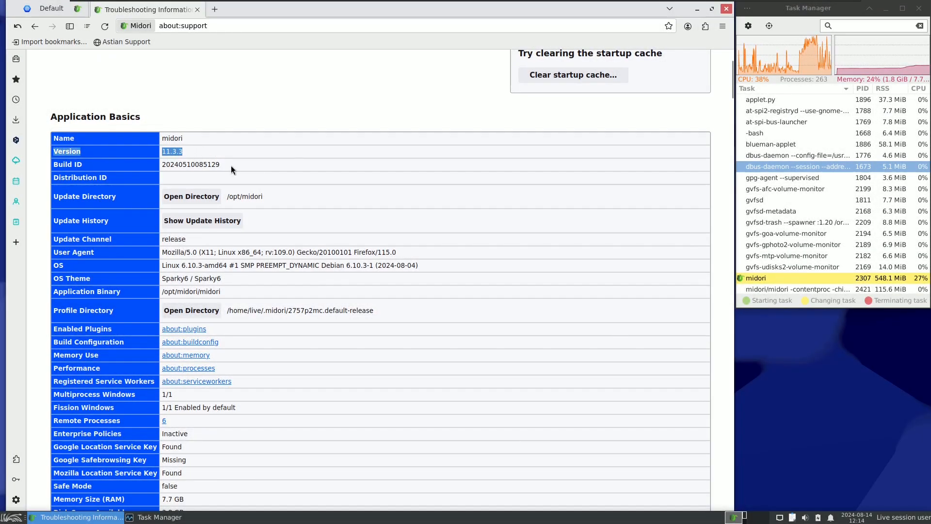
{"action": "left_click_drag", "start_coordinate": [231, 165], "coordinate": [163, 162]}
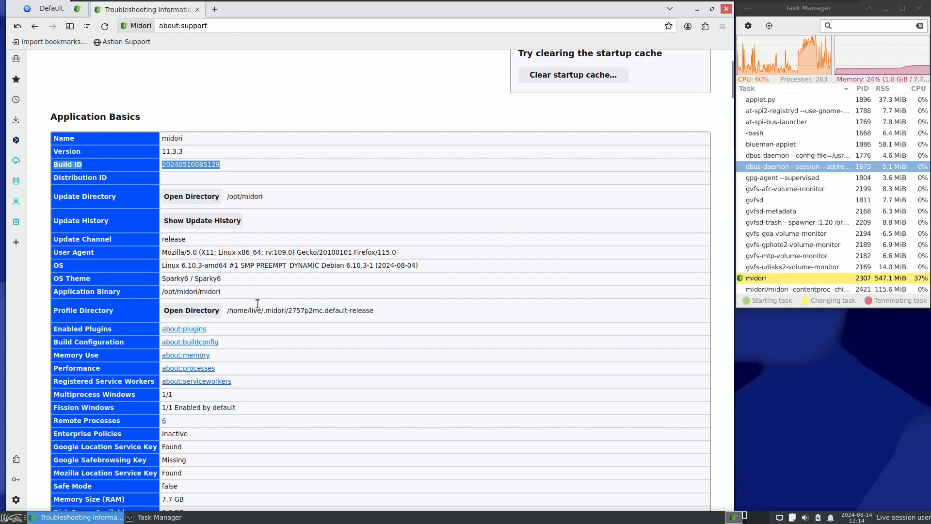
{"action": "left_click_drag", "start_coordinate": [162, 267], "coordinate": [209, 267]}
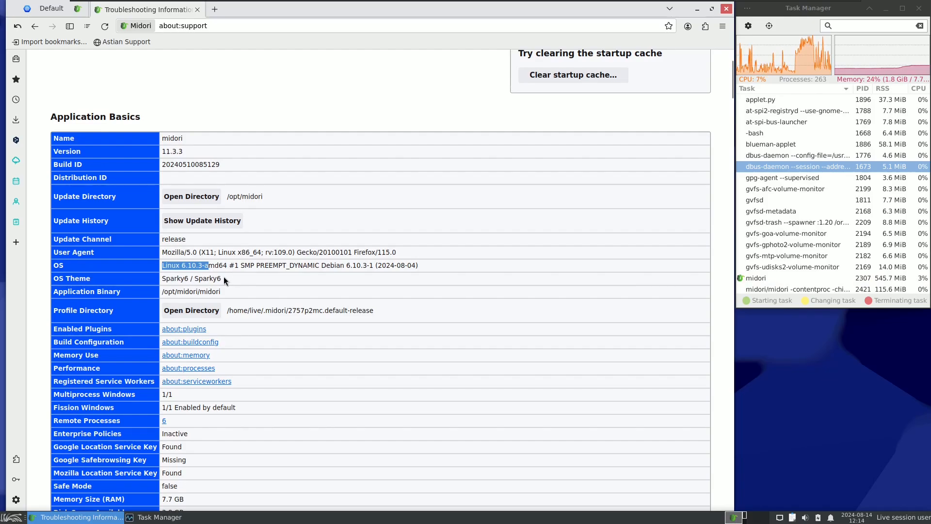
Step: Search the web for "linux kernel" with AstianGO in a new tab
{"action": "left_click", "coordinate": [214, 10]}
{"action": "left_click", "coordinate": [232, 26]}
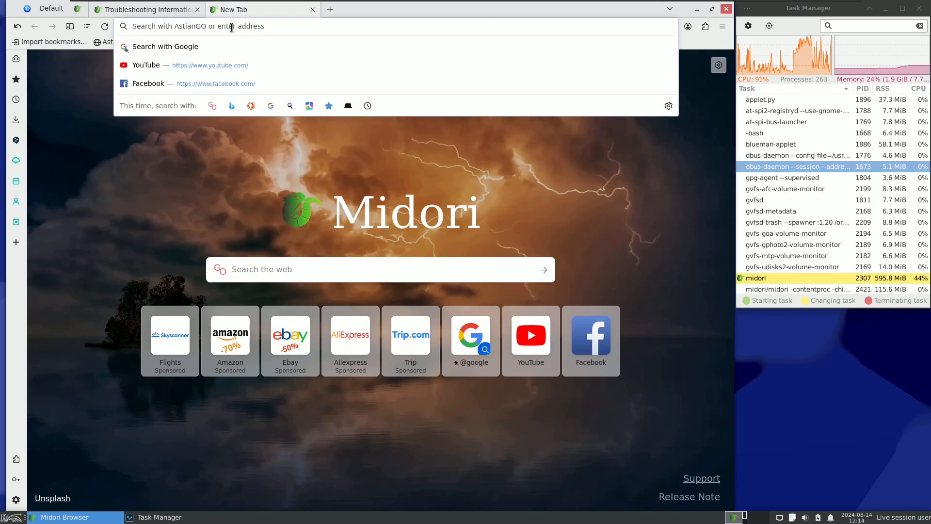
{"action": "type", "text": "linu"}
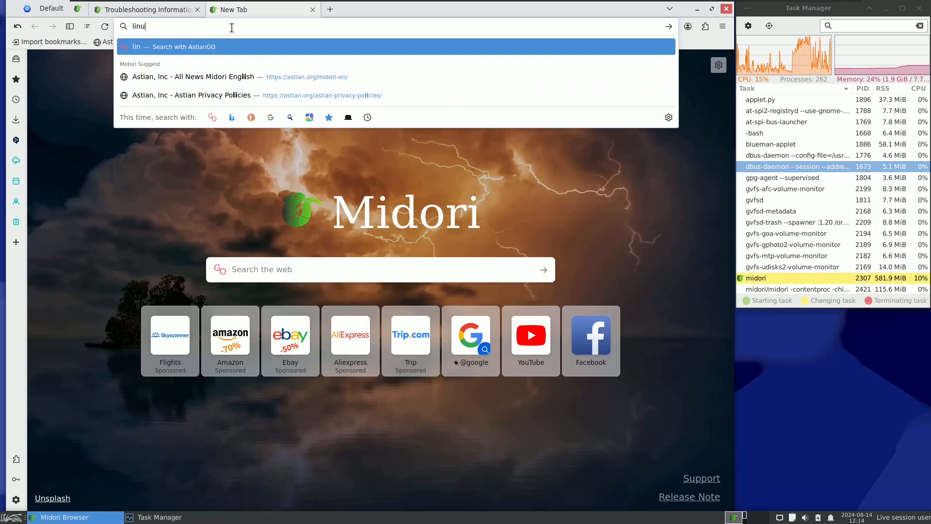
{"action": "type", "text": "x kernel"}
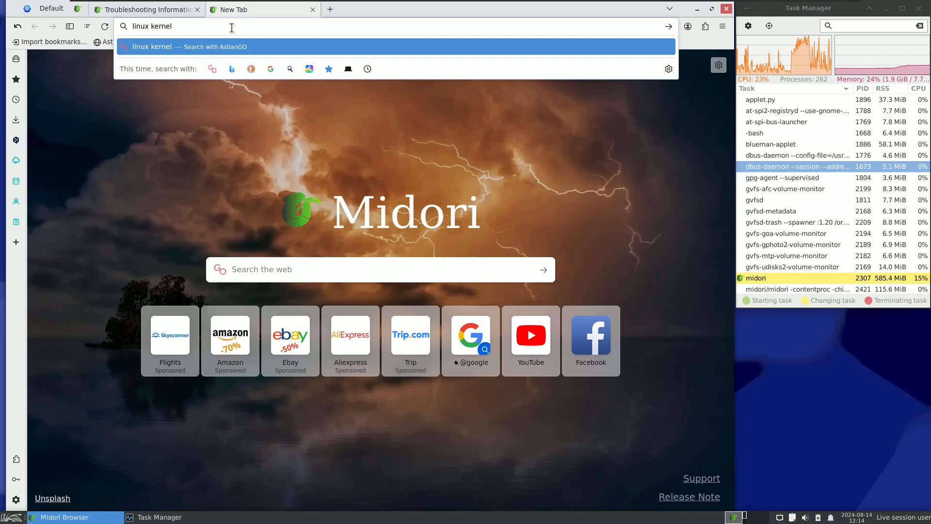
{"action": "key", "text": "Return"}
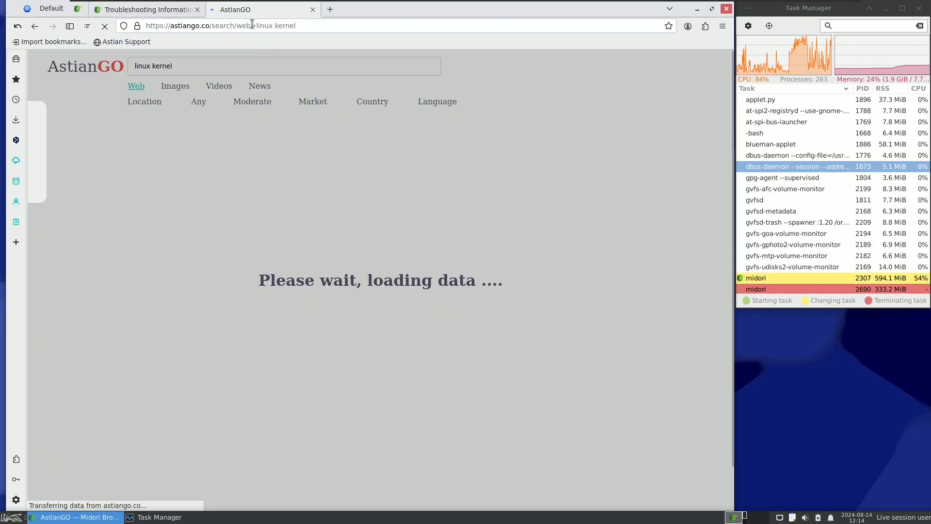
{"action": "left_click", "coordinate": [252, 25]}
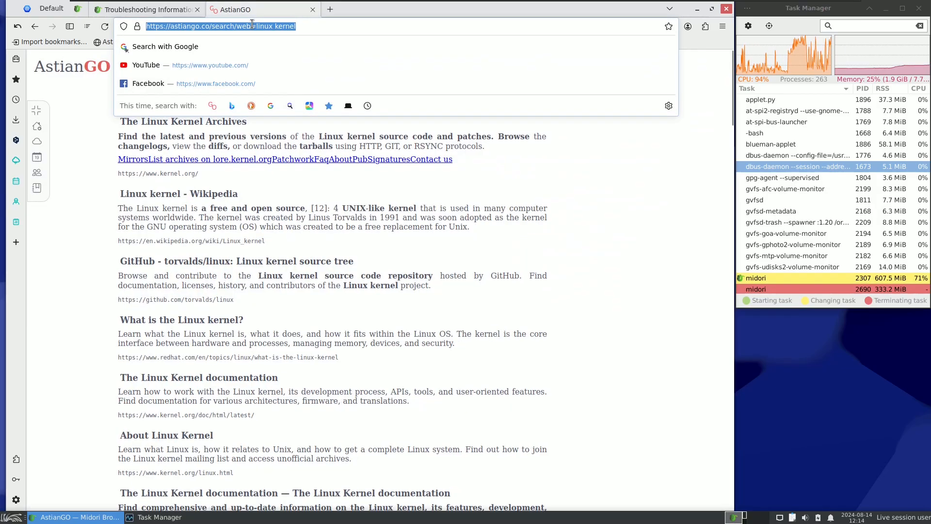
{"action": "left_click", "coordinate": [582, 188]}
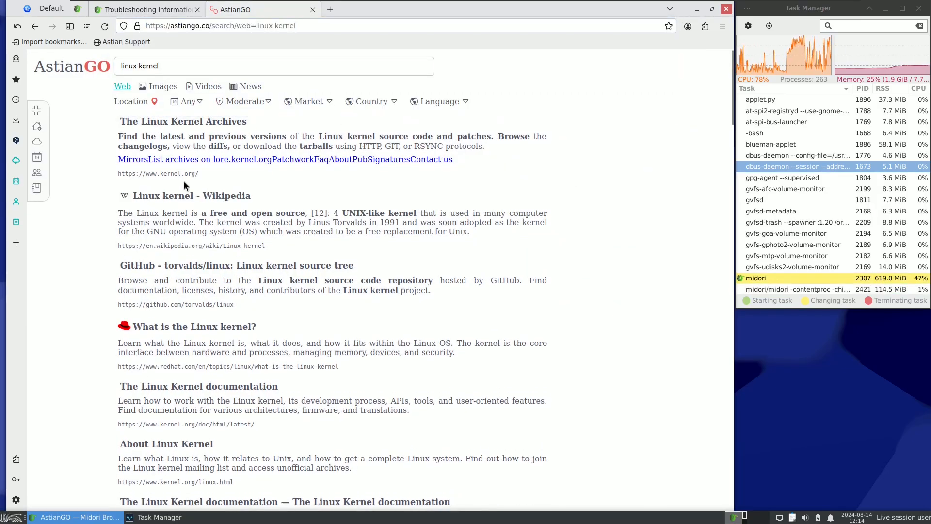
Step: Open The Linux Kernel Archives result and highlight the mainline and latest stable kernel versions in the release list
{"action": "left_click_drag", "start_coordinate": [190, 157], "coordinate": [165, 127]}
{"action": "left_click", "coordinate": [164, 128]}
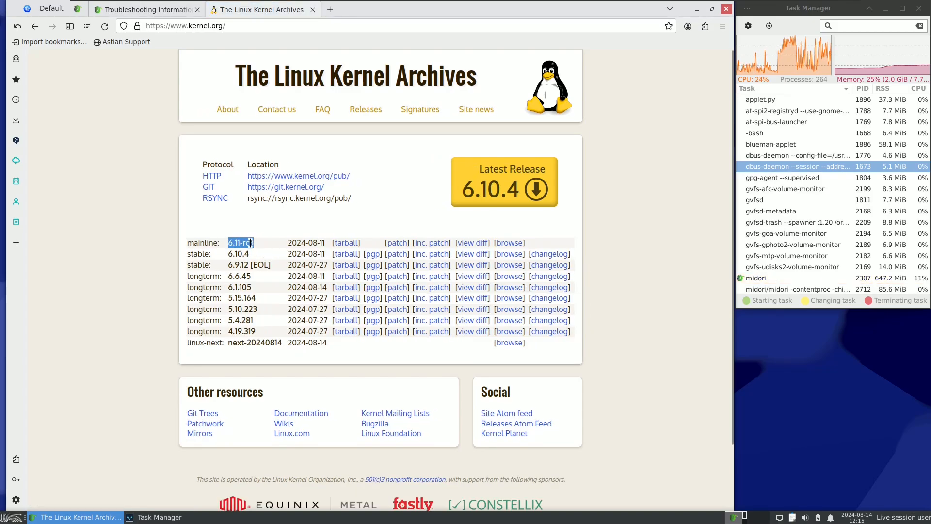
{"action": "left_click", "coordinate": [228, 255]}
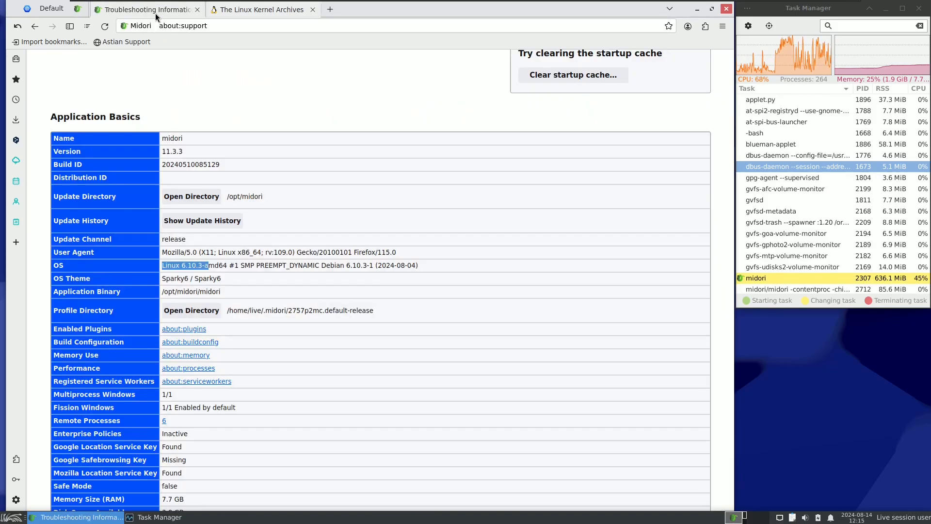
Step: Return to the Troubleshooting Information page and examine the OS, OS Theme, Memory Size (RAM) and Disk Space Available entries
{"action": "left_click", "coordinate": [154, 11]}
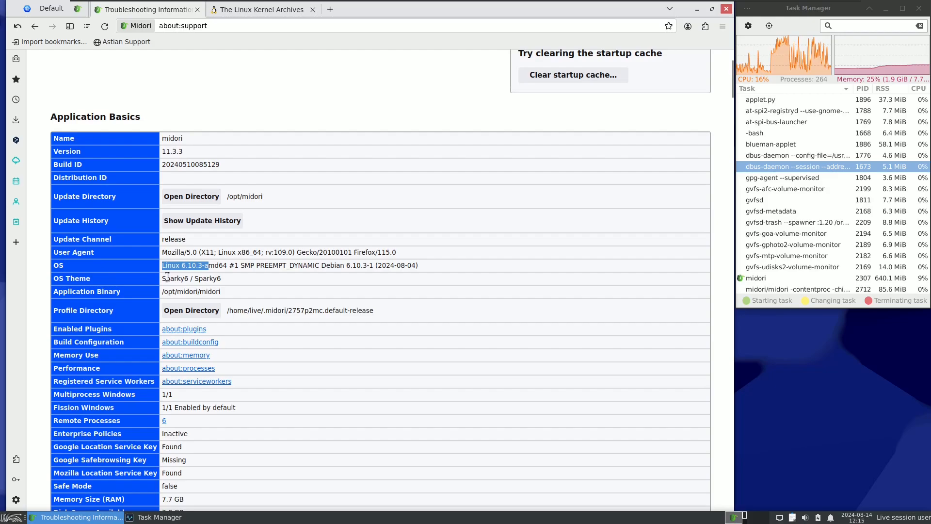
{"action": "left_click_drag", "start_coordinate": [162, 278], "coordinate": [229, 280]}
{"action": "left_click", "coordinate": [230, 287]}
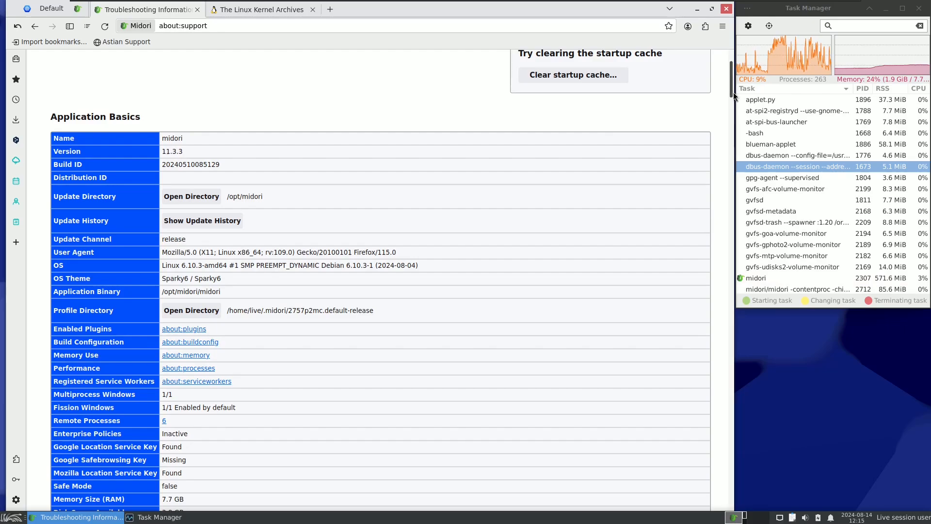
{"action": "left_click_drag", "start_coordinate": [731, 92], "coordinate": [727, 118]}
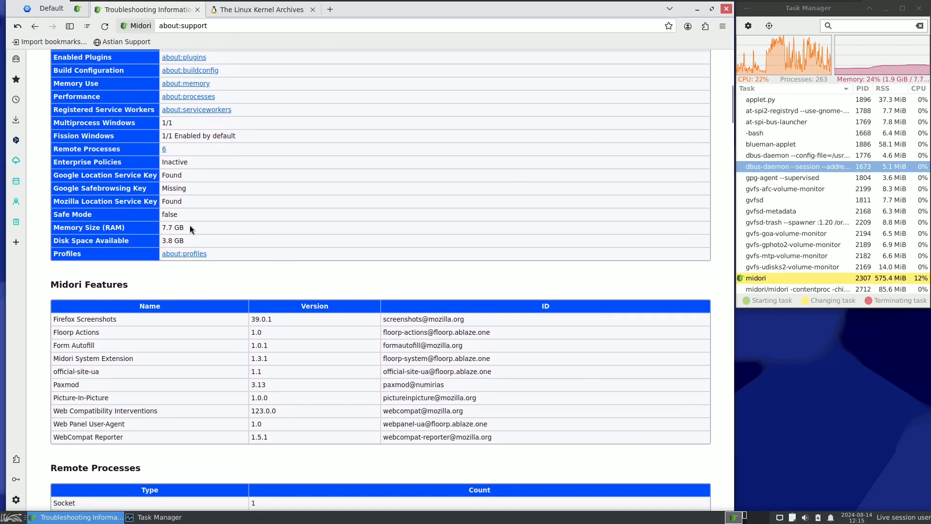
{"action": "left_click_drag", "start_coordinate": [190, 226], "coordinate": [161, 226]}
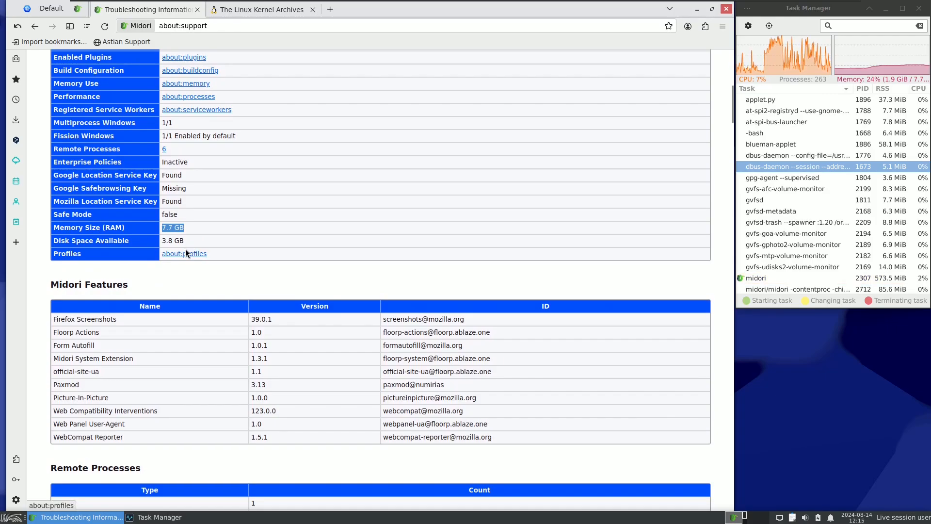
{"action": "left_click_drag", "start_coordinate": [185, 240], "coordinate": [158, 241]}
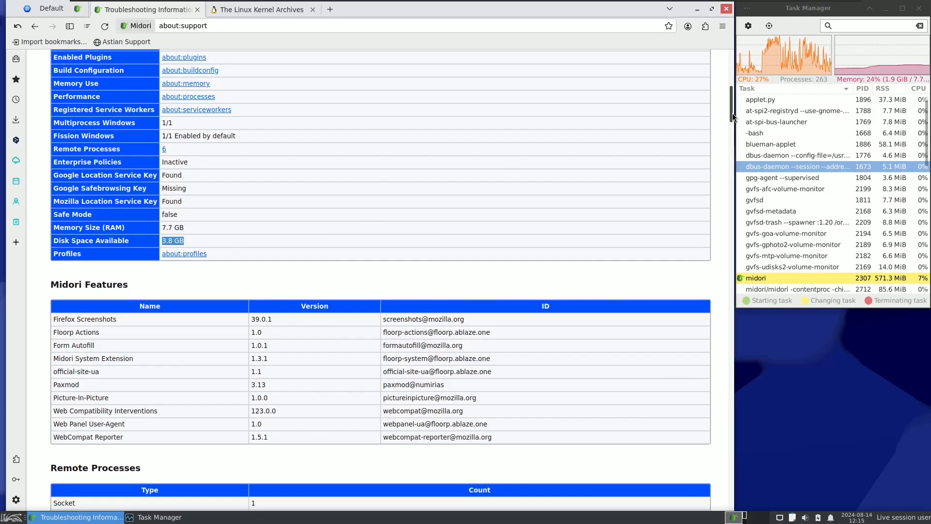
Step: Examine the Add-ons and Graphics sections, highlighting the Desktop Environment value and the start of the Display0 resolution
{"action": "scroll", "coordinate": [732, 114], "scroll_direction": "down", "scroll_amount": 1}
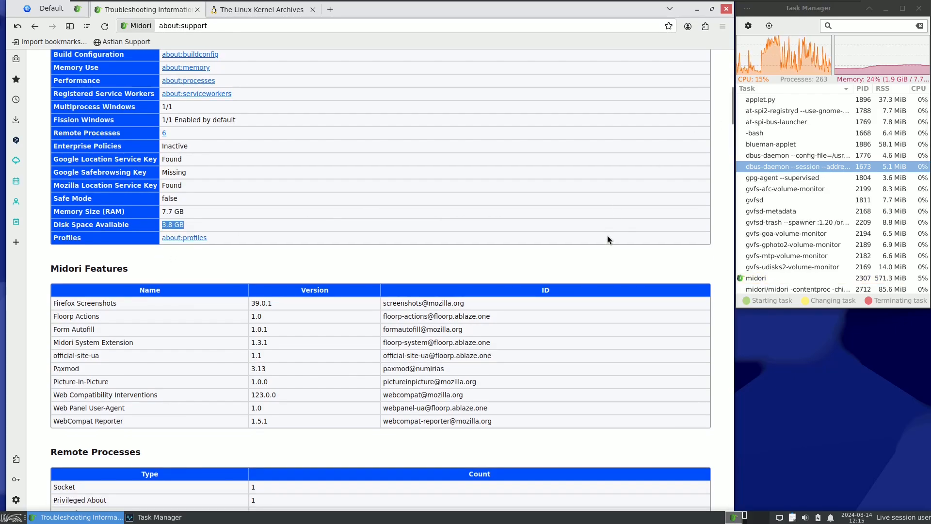
{"action": "scroll", "coordinate": [499, 257], "scroll_direction": "down", "scroll_amount": 10}
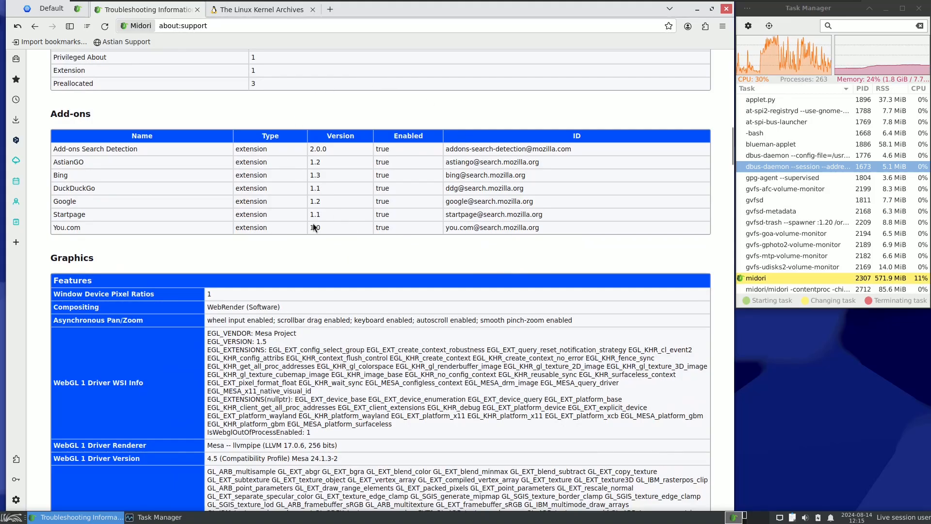
{"action": "scroll", "coordinate": [297, 347], "scroll_direction": "down", "scroll_amount": 20}
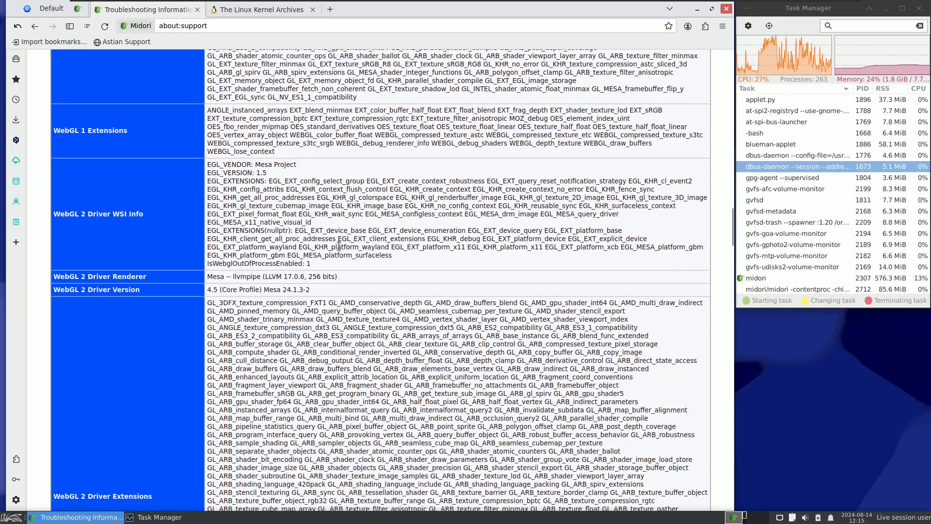
{"action": "scroll", "coordinate": [339, 246], "scroll_direction": "down", "scroll_amount": 10}
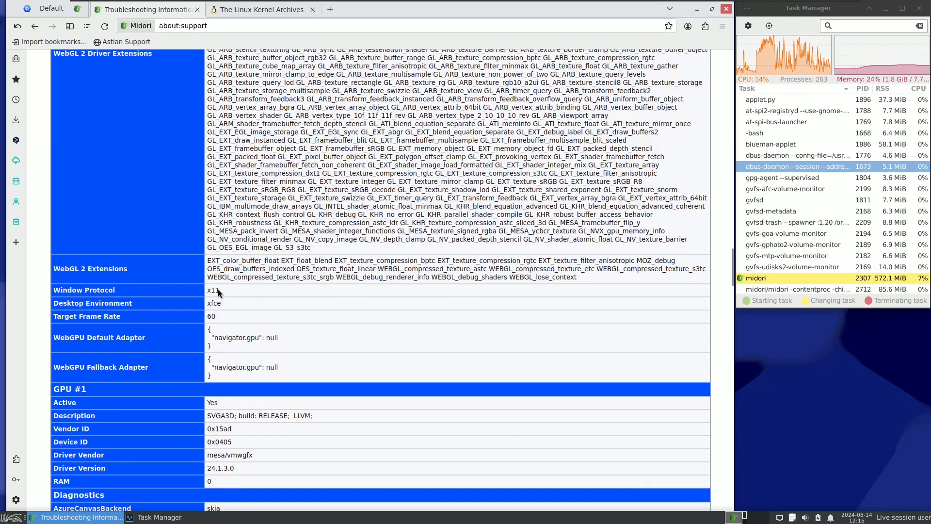
{"action": "left_click_drag", "start_coordinate": [222, 302], "coordinate": [208, 301]}
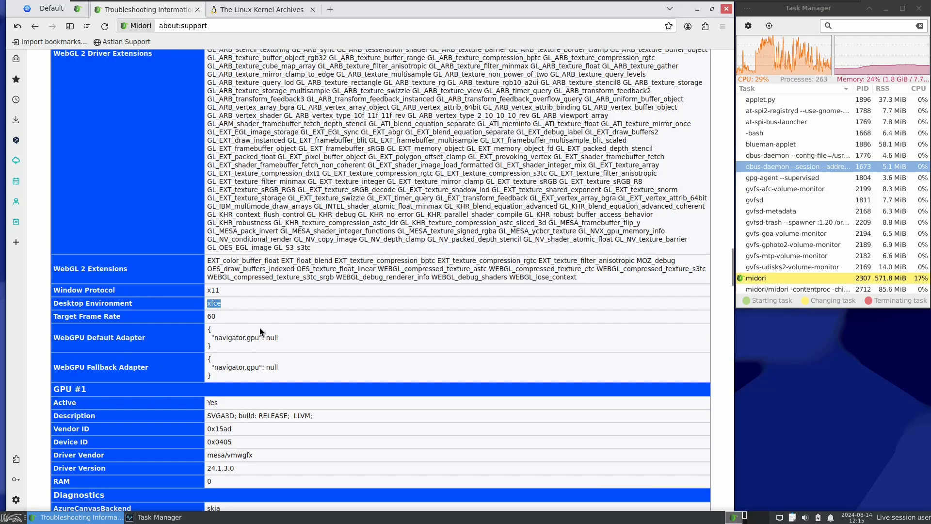
{"action": "scroll", "coordinate": [266, 345], "scroll_direction": "down", "scroll_amount": 10}
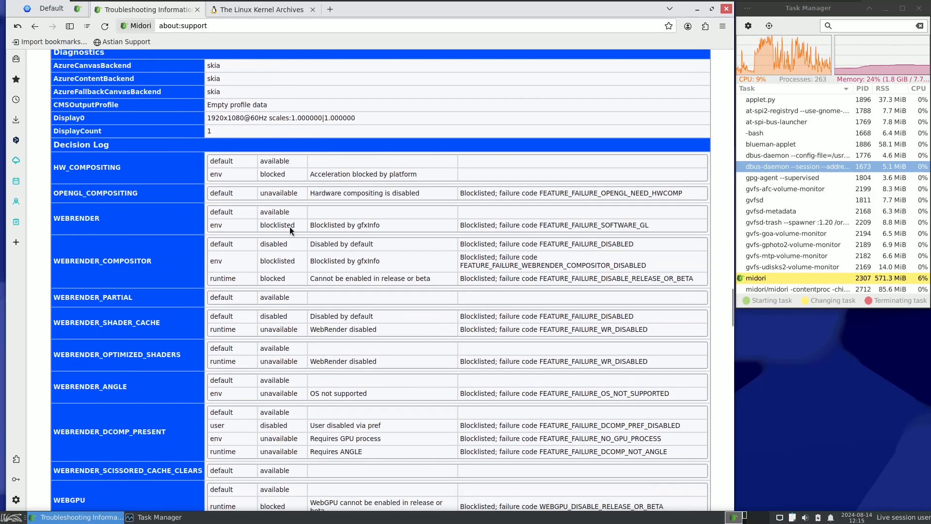
{"action": "left_click_drag", "start_coordinate": [208, 118], "coordinate": [230, 118]}
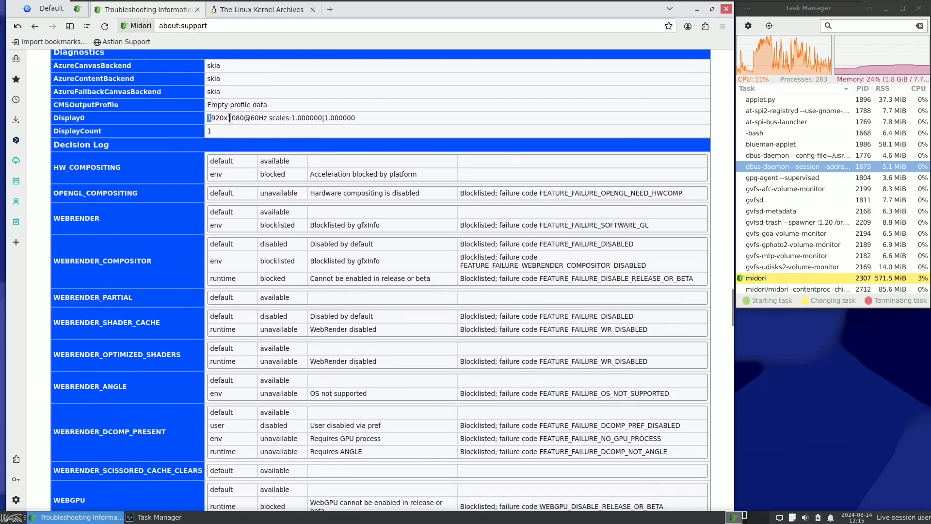
Step: Look through the remaining troubleshooting sections from the Decision Log and Media down to Modified print settings
{"action": "scroll", "coordinate": [301, 217], "scroll_direction": "down", "scroll_amount": 15}
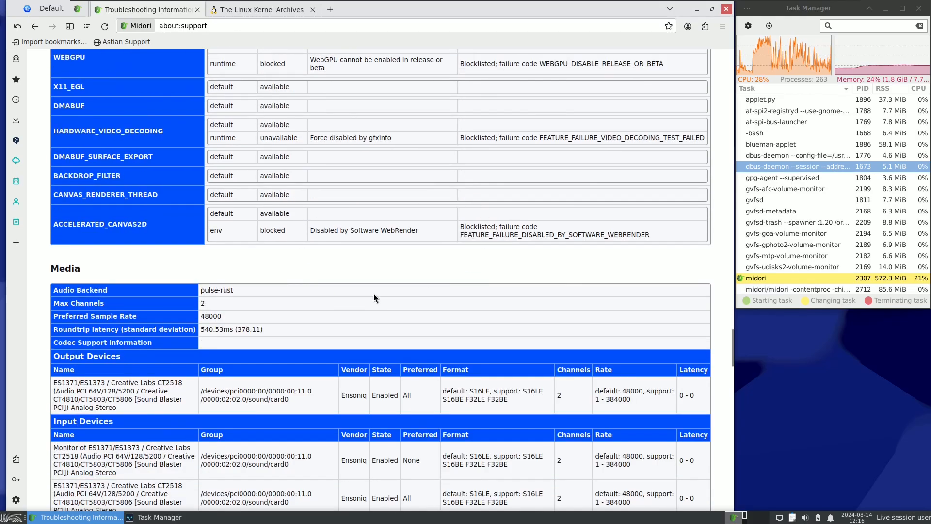
{"action": "scroll", "coordinate": [376, 340], "scroll_direction": "down", "scroll_amount": 10}
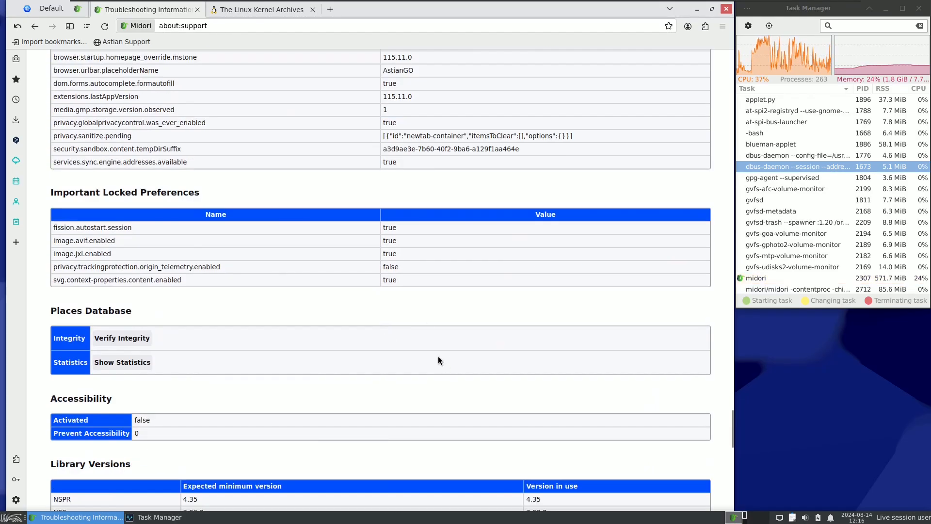
{"action": "scroll", "coordinate": [376, 335], "scroll_direction": "down", "scroll_amount": 9}
{"action": "scroll", "coordinate": [409, 359], "scroll_direction": "down", "scroll_amount": 5}
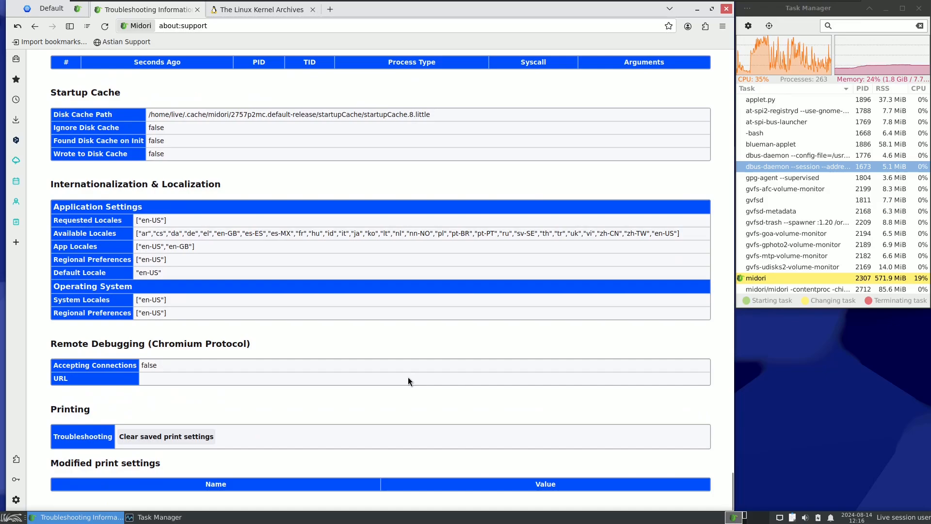
Step: Close the Troubleshooting Information and The Linux Kernel Archives pages, keeping only a new blank tab open
{"action": "left_click", "coordinate": [198, 9]}
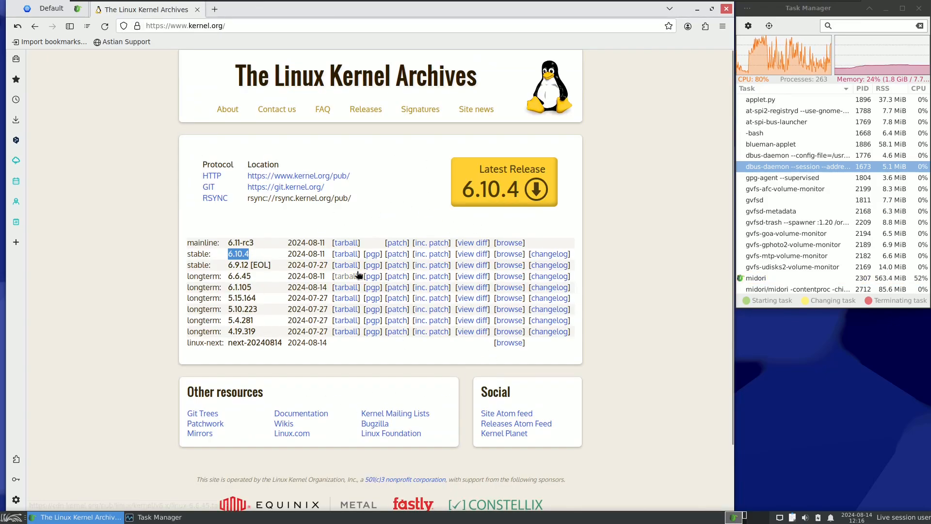
{"action": "left_click", "coordinate": [213, 10]}
{"action": "left_click", "coordinate": [198, 9]}
Step: Load the sparkylinux.org website in the blank tab
{"action": "left_click", "coordinate": [214, 25]}
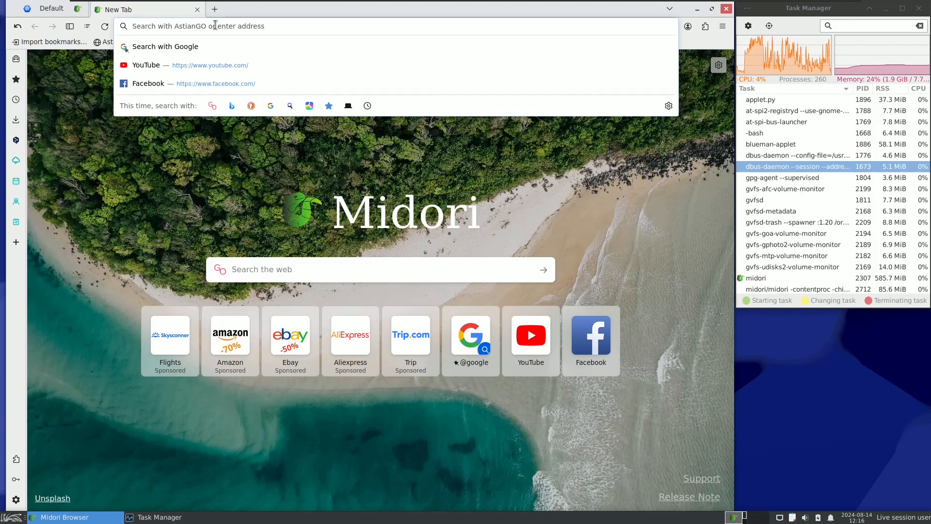
{"action": "type", "text": "spa"}
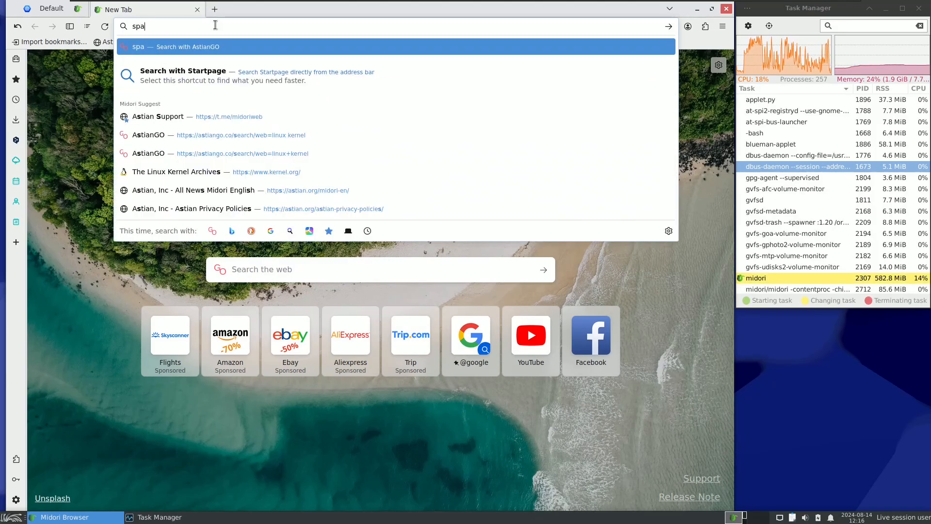
{"action": "type", "text": "rkyl"}
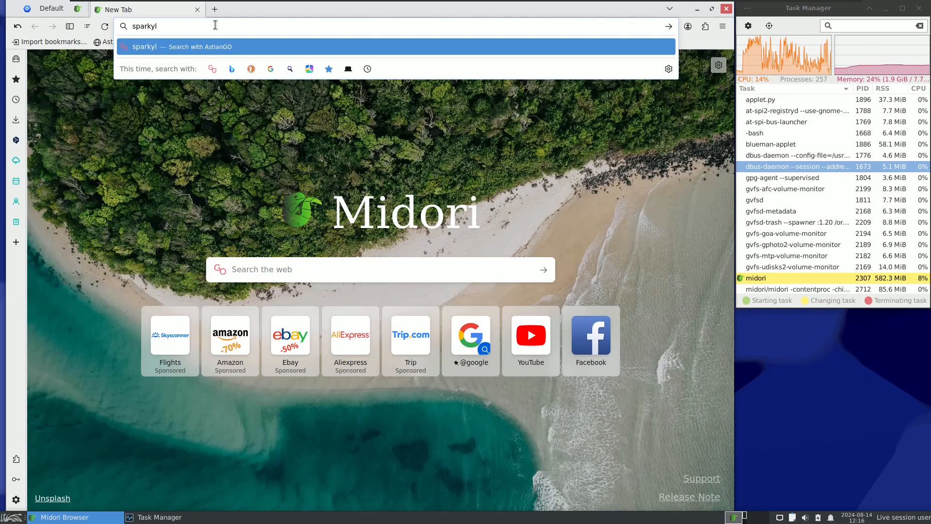
{"action": "type", "text": "inux"}
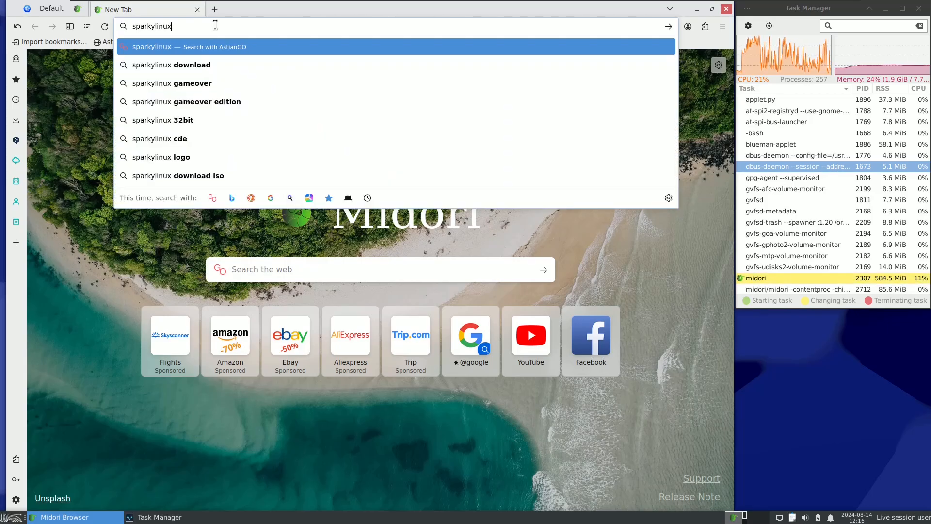
{"action": "type", "text": ".or"}
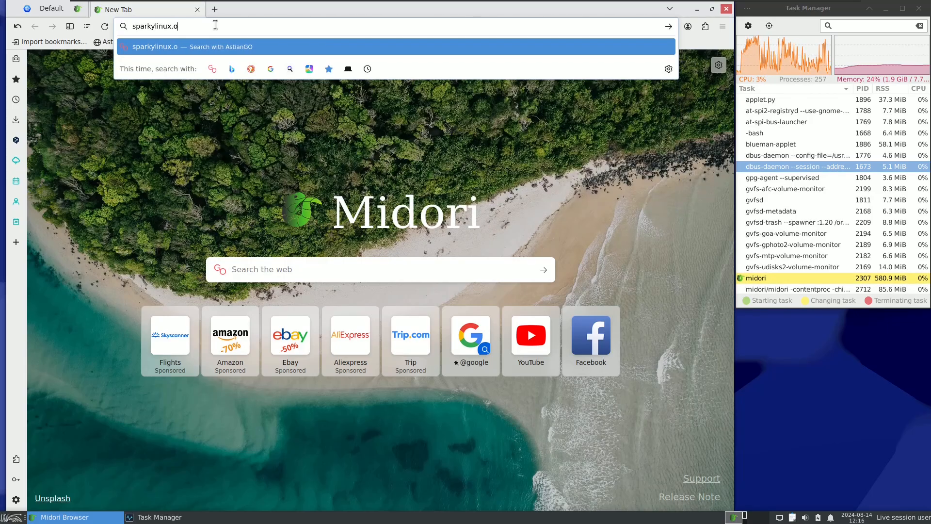
{"action": "type", "text": "g"}
{"action": "key", "text": "Return"}
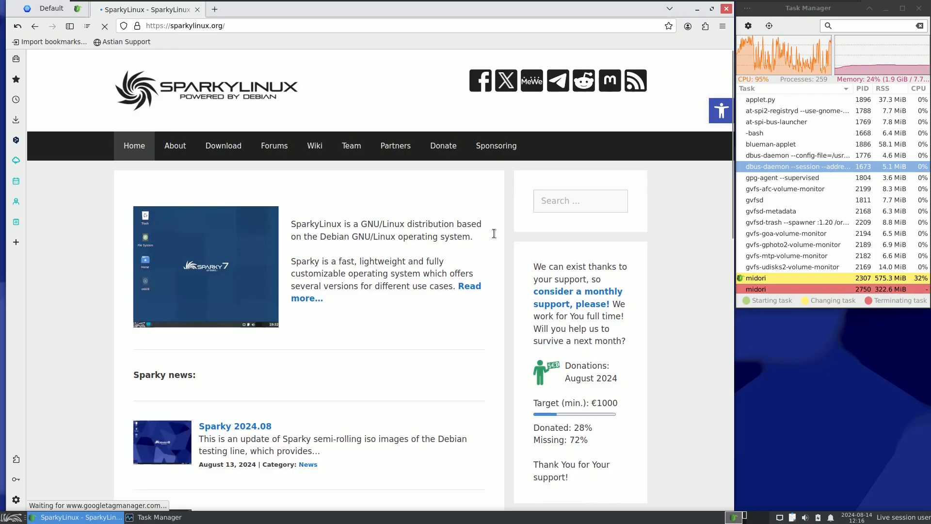
Step: Open the Sparky 2024.08 news post and highlight its date, the Python version and the AstianGo default search engine entry
{"action": "scroll", "coordinate": [221, 244], "scroll_direction": "down", "scroll_amount": 5}
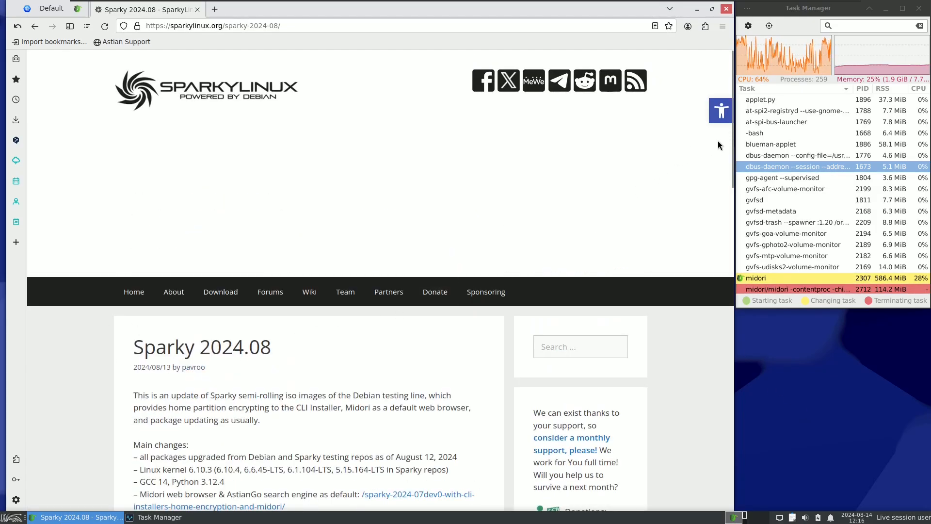
{"action": "left_click_drag", "start_coordinate": [728, 141], "coordinate": [731, 227]}
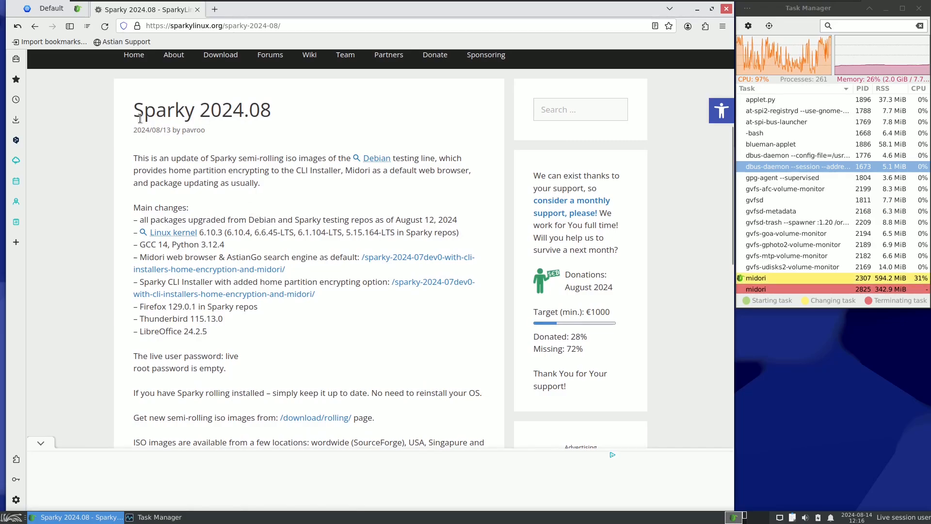
{"action": "left_click_drag", "start_coordinate": [133, 130], "coordinate": [171, 132]}
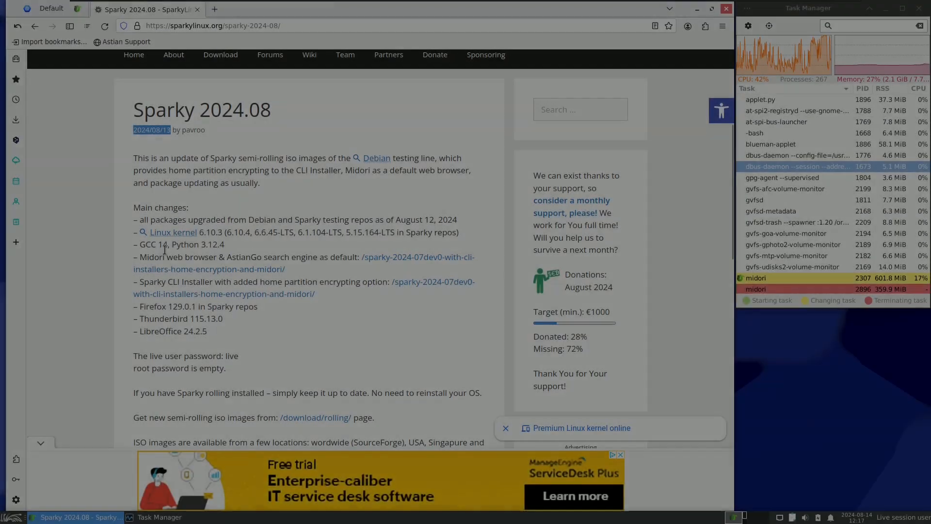
{"action": "left_click_drag", "start_coordinate": [146, 244], "coordinate": [174, 244]}
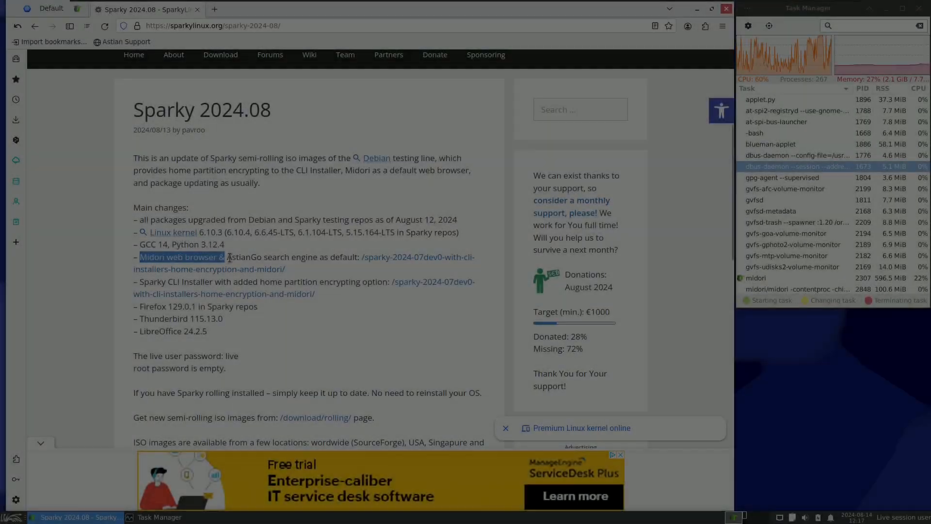
{"action": "left_click_drag", "start_coordinate": [233, 257], "coordinate": [350, 268]}
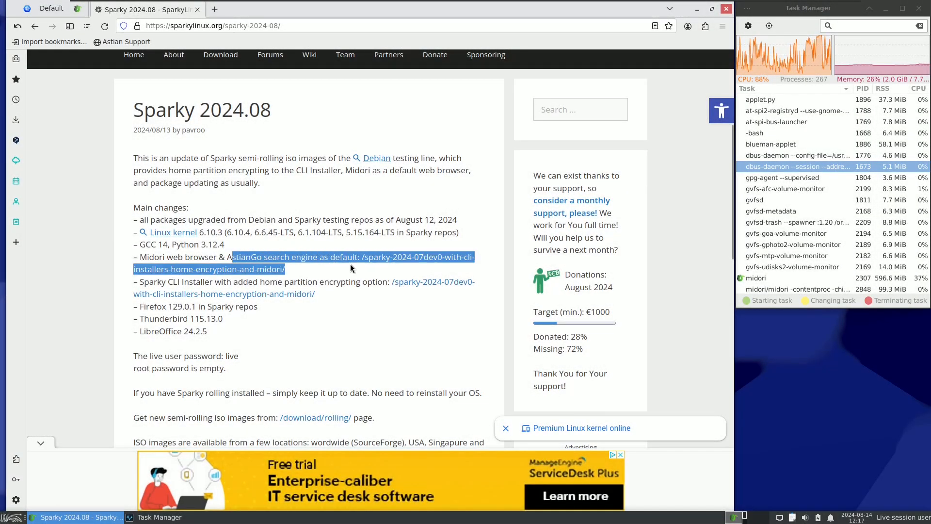
Step: Check the default search engine in a new tab, close that tab and dismiss the advertisement over the post
{"action": "left_click", "coordinate": [215, 10]}
{"action": "left_click", "coordinate": [171, 30]}
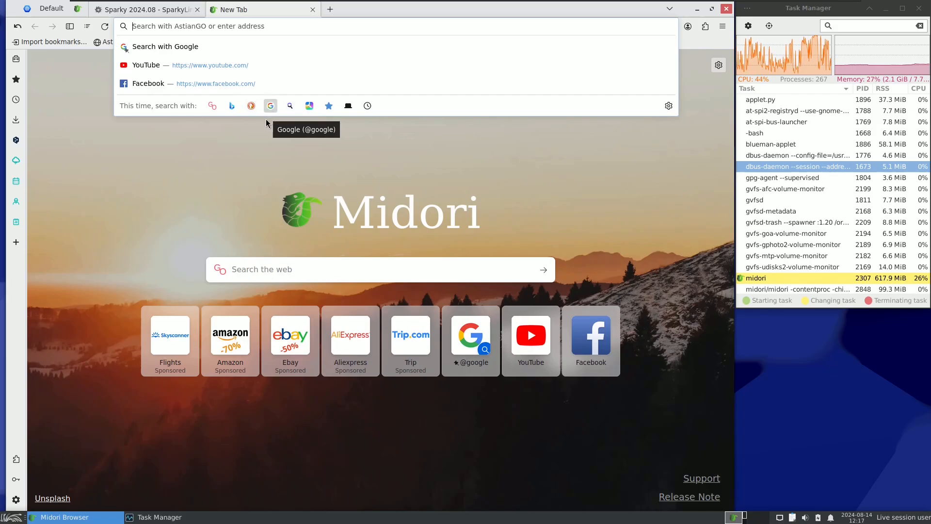
{"action": "left_click", "coordinate": [313, 10]}
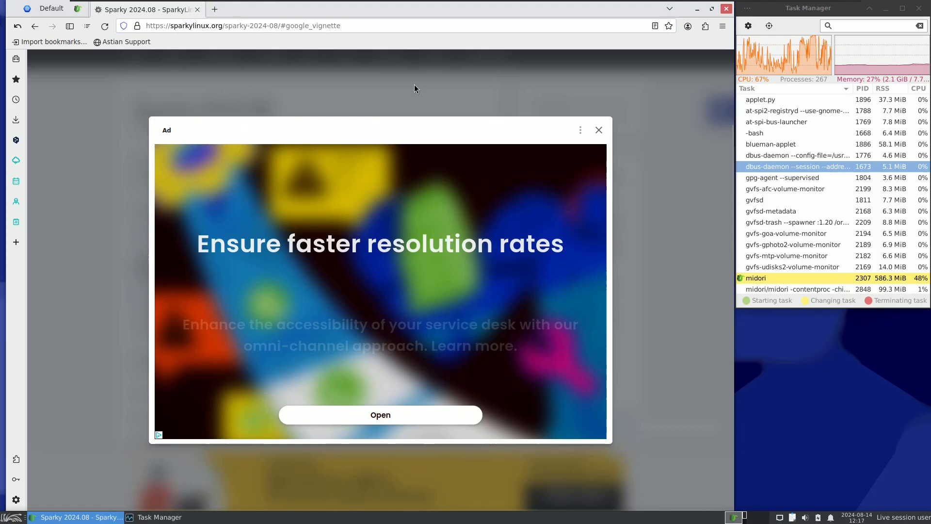
{"action": "left_click", "coordinate": [598, 130]}
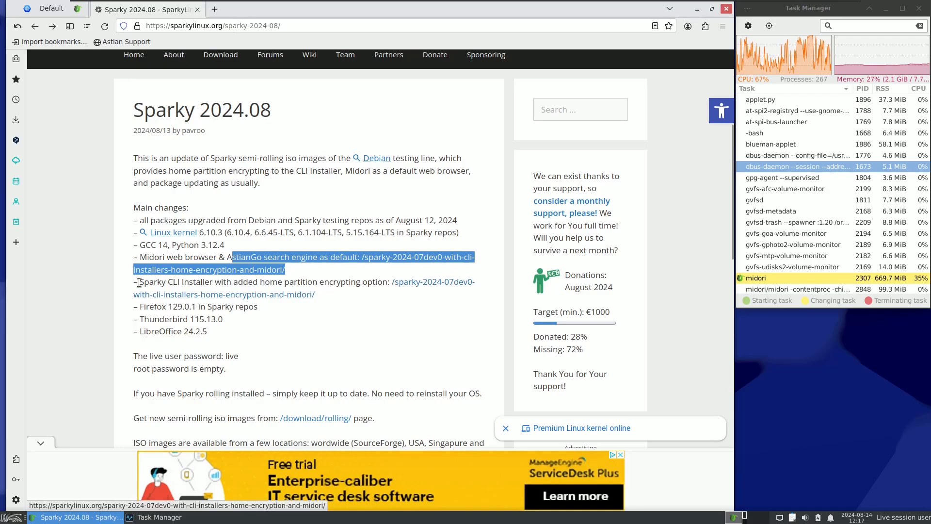
Step: Highlight the Sparky CLI Installer, Firefox, Thunderbird and LibreOffice entries one after another in the main changes list
{"action": "left_click_drag", "start_coordinate": [140, 283], "coordinate": [383, 284]}
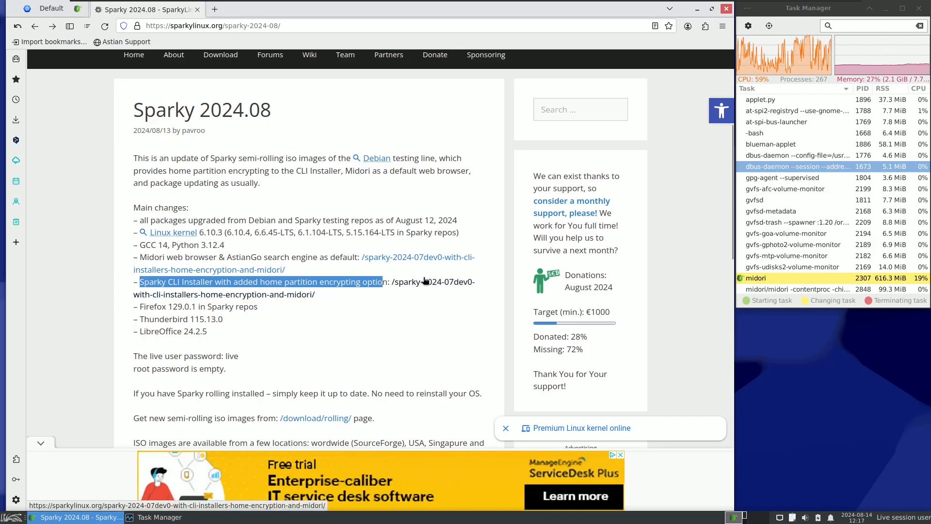
{"action": "left_click", "coordinate": [396, 309]}
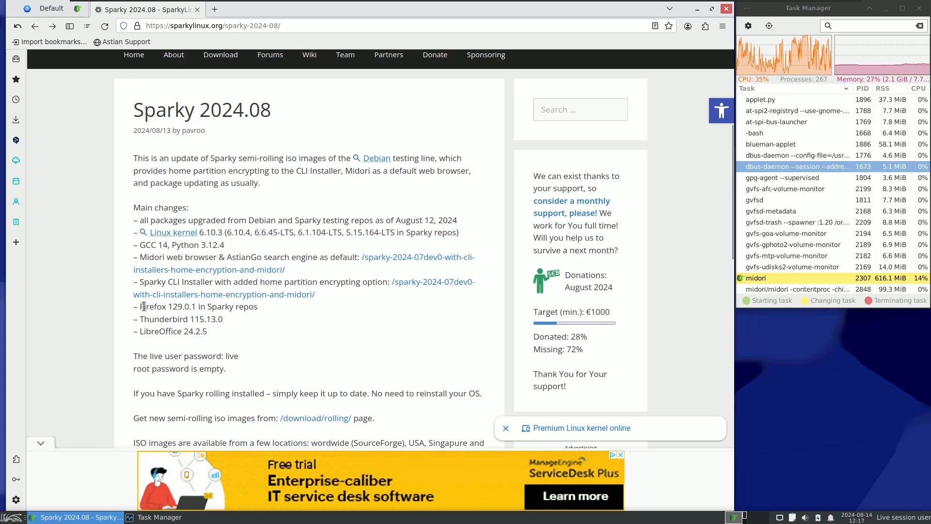
{"action": "left_click_drag", "start_coordinate": [140, 306], "coordinate": [262, 309]}
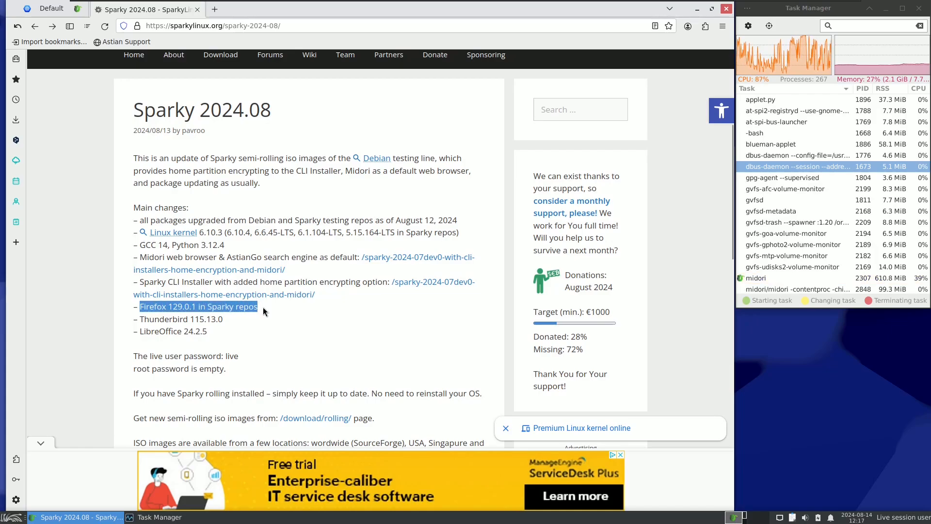
{"action": "left_click", "coordinate": [171, 329]}
{"action": "left_click_drag", "start_coordinate": [141, 319], "coordinate": [209, 319]}
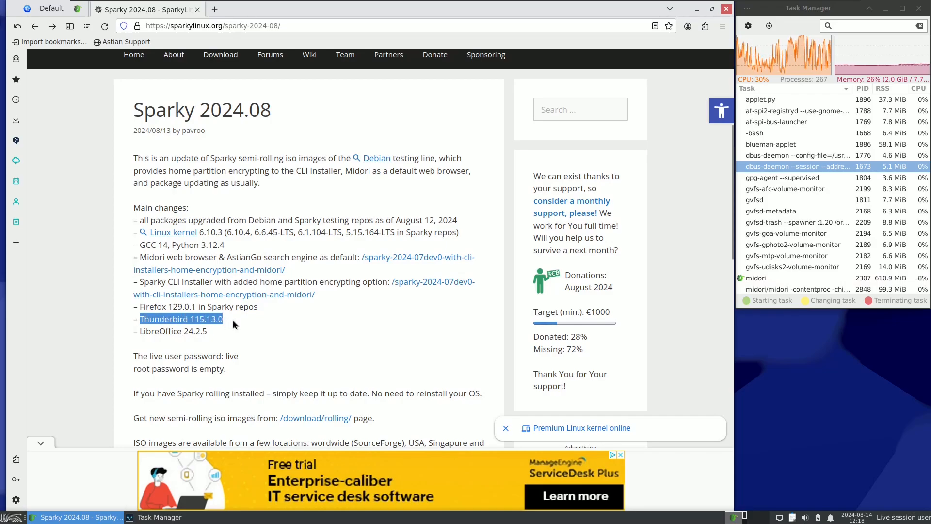
{"action": "left_click_drag", "start_coordinate": [138, 330], "coordinate": [209, 335]}
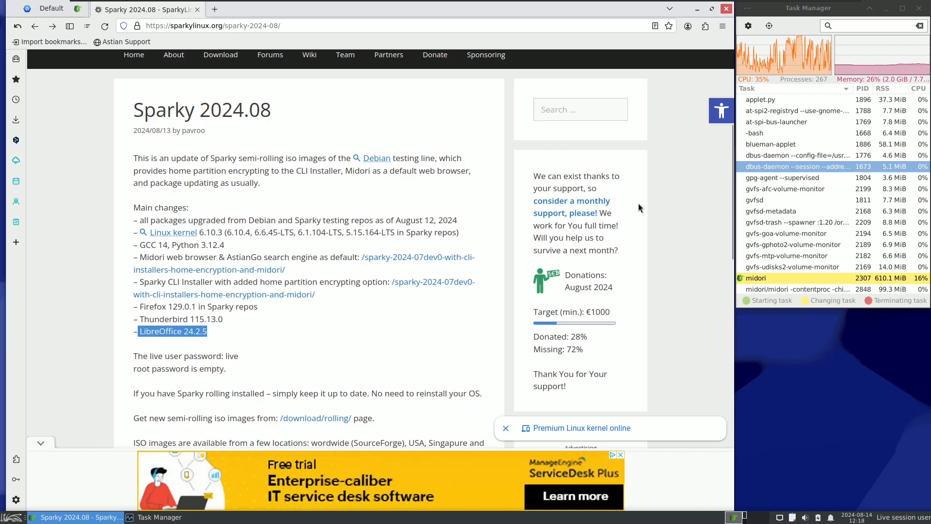
Step: Highlight the live user and root password lines below the main changes, then clear the highlight
{"action": "left_click_drag", "start_coordinate": [728, 202], "coordinate": [727, 224]}
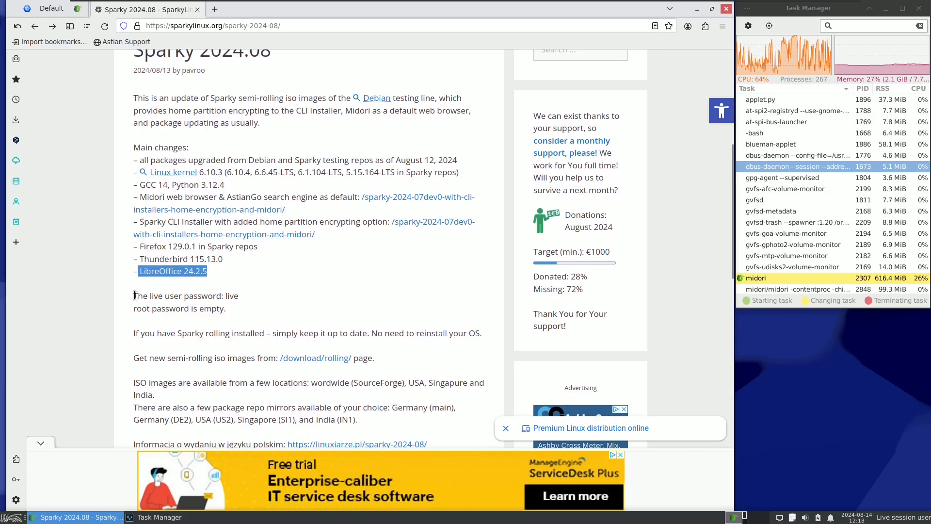
{"action": "left_click_drag", "start_coordinate": [134, 296], "coordinate": [228, 313]}
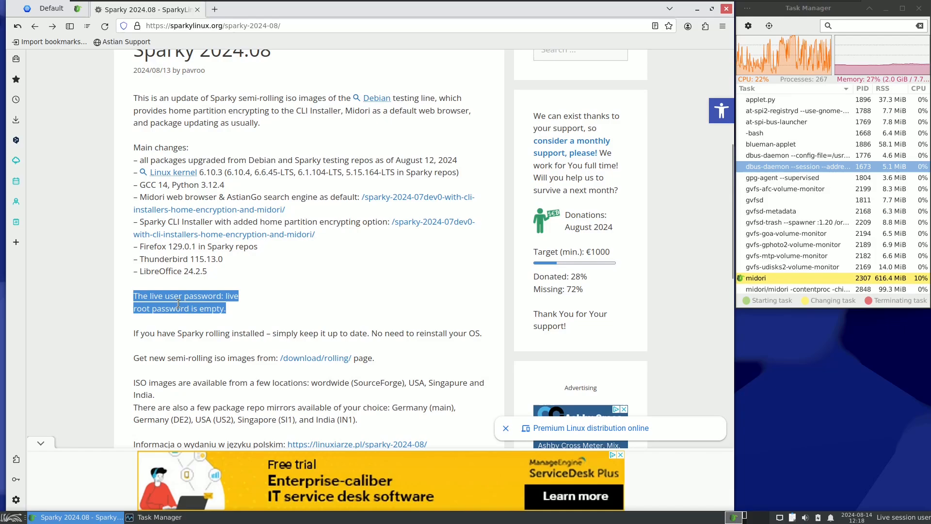
{"action": "left_click", "coordinate": [257, 295]}
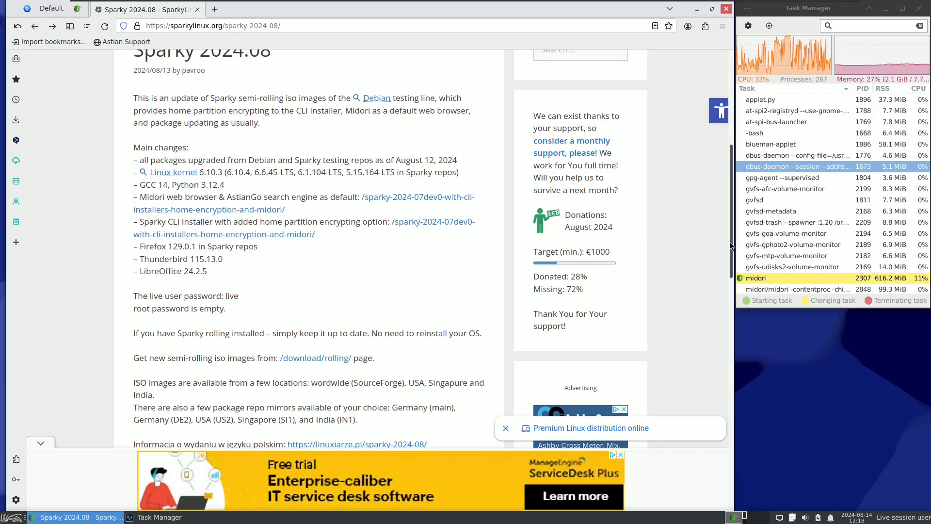
Step: Open the SparkyLinux download page and examine the Stable, (Semi-)Rolling and other download options
{"action": "left_click_drag", "start_coordinate": [730, 240], "coordinate": [677, 181]}
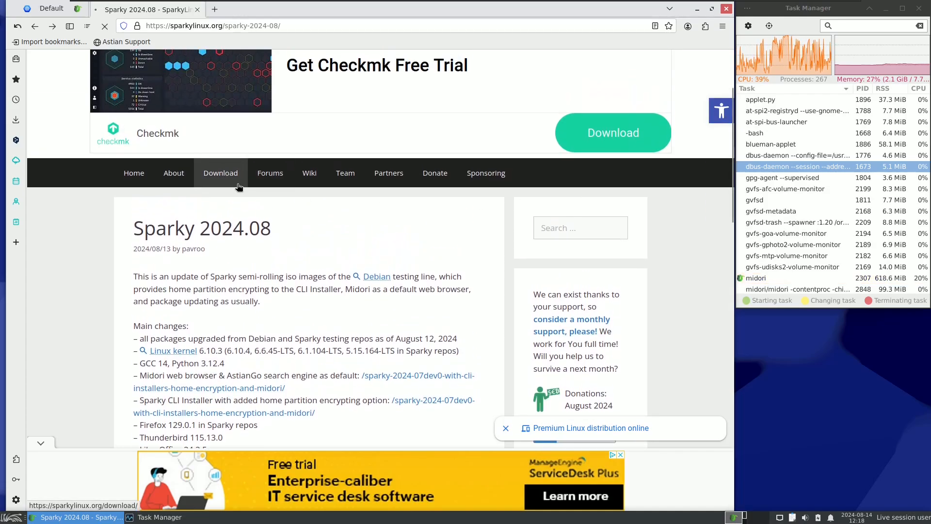
{"action": "left_click", "coordinate": [224, 174]}
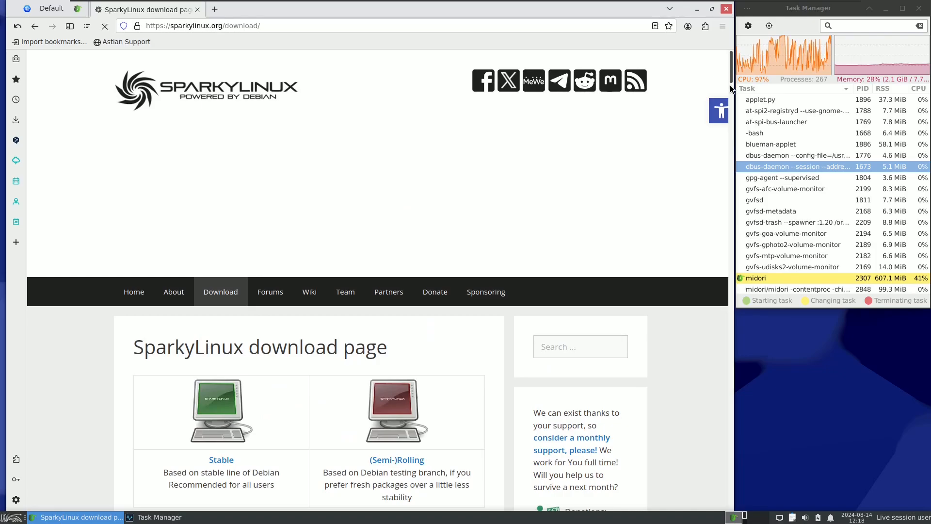
{"action": "scroll", "coordinate": [732, 88], "scroll_direction": "down", "scroll_amount": 6}
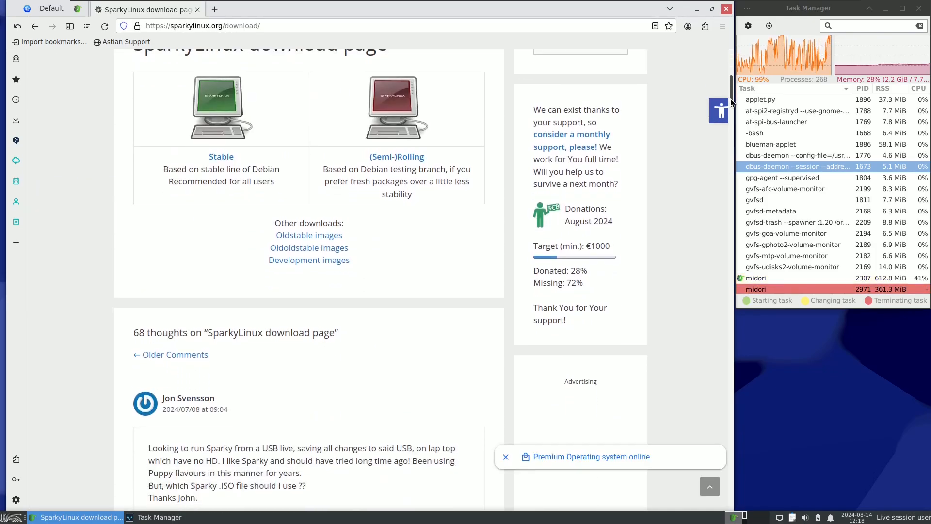
{"action": "mouse_move", "coordinate": [730, 99]}
{"action": "left_mouse_down"}
{"action": "mouse_move", "coordinate": [732, 76]}
{"action": "mouse_move", "coordinate": [733, 100]}
{"action": "left_mouse_up"}
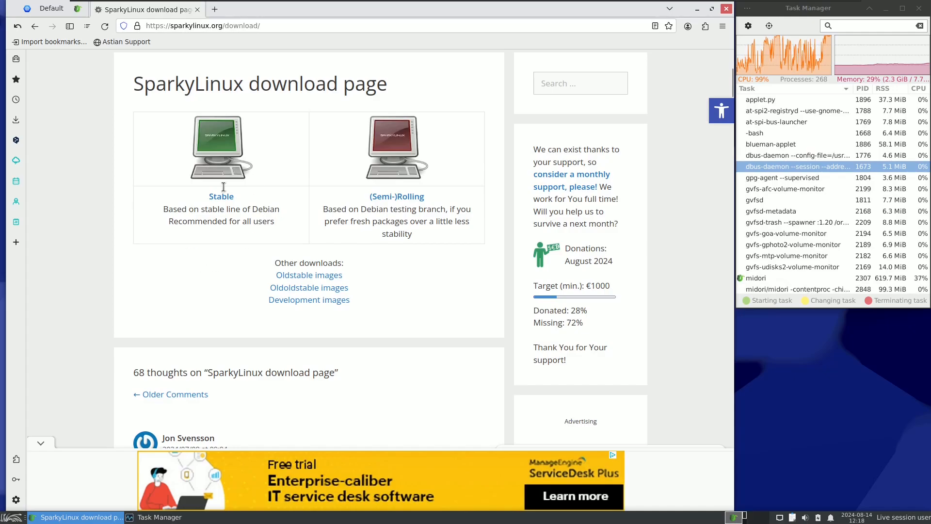
{"action": "left_click", "coordinate": [217, 199]}
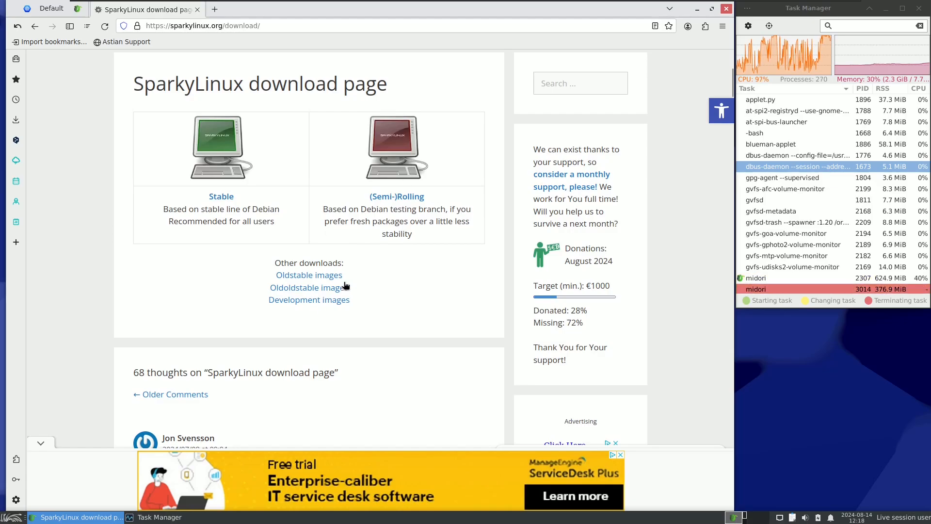
{"action": "left_click", "coordinate": [318, 288]}
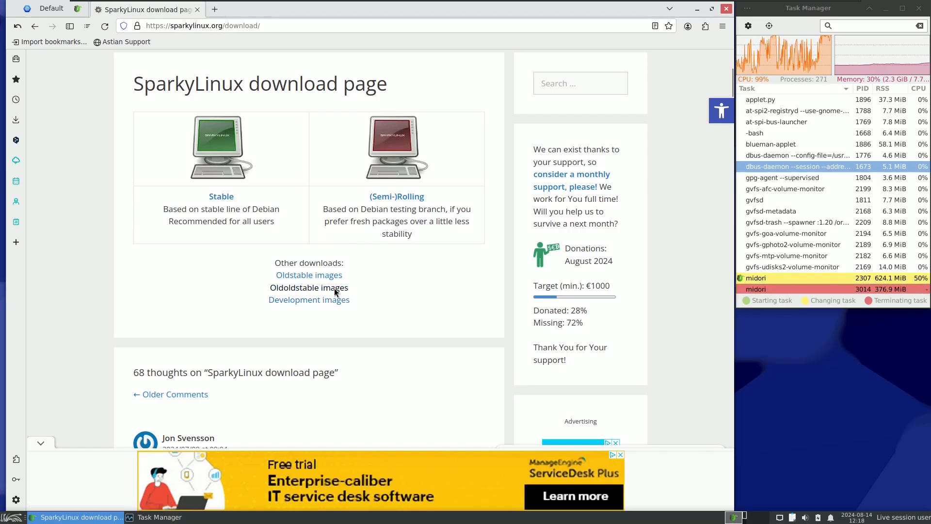
{"action": "left_click", "coordinate": [342, 301]}
Step: View the Stable download page in a separate tab, close it and dismiss the advertisement over the main download page
{"action": "left_click", "coordinate": [222, 198]}
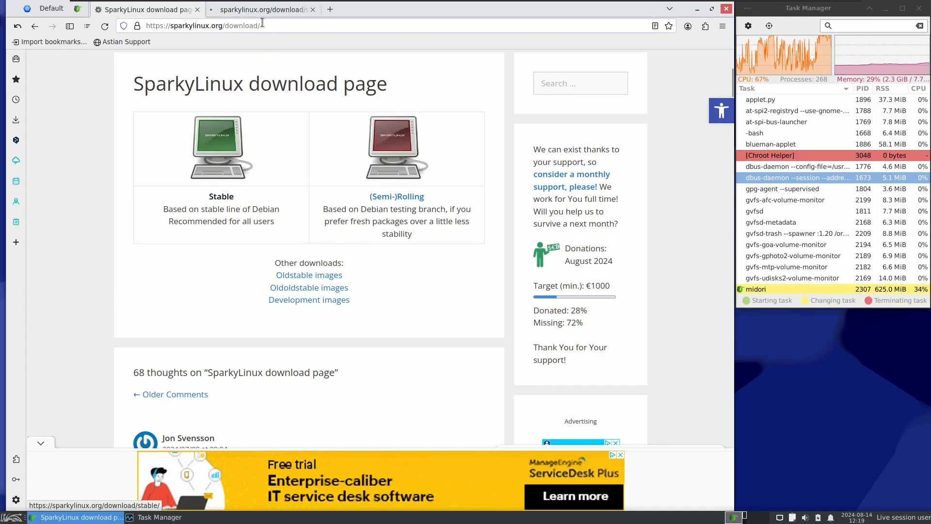
{"action": "left_click", "coordinate": [263, 10]}
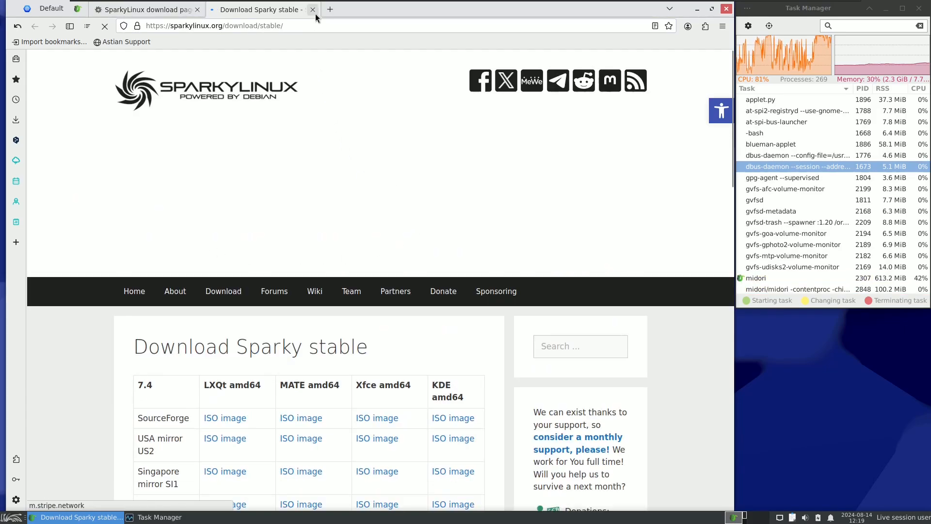
{"action": "left_click", "coordinate": [312, 10]}
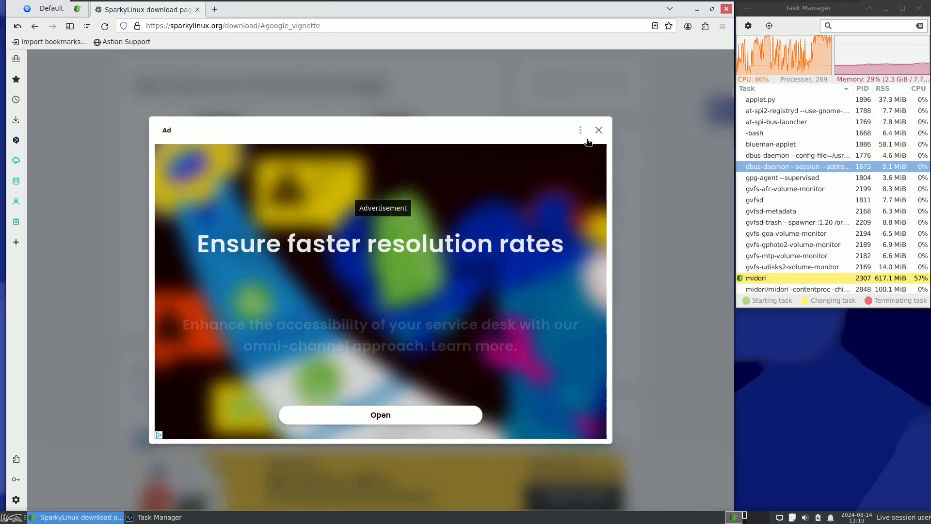
{"action": "left_click", "coordinate": [598, 131]}
Step: Open the (Semi-)Rolling download page and look through its edition tables down to the Special Editions
{"action": "left_click", "coordinate": [407, 202]}
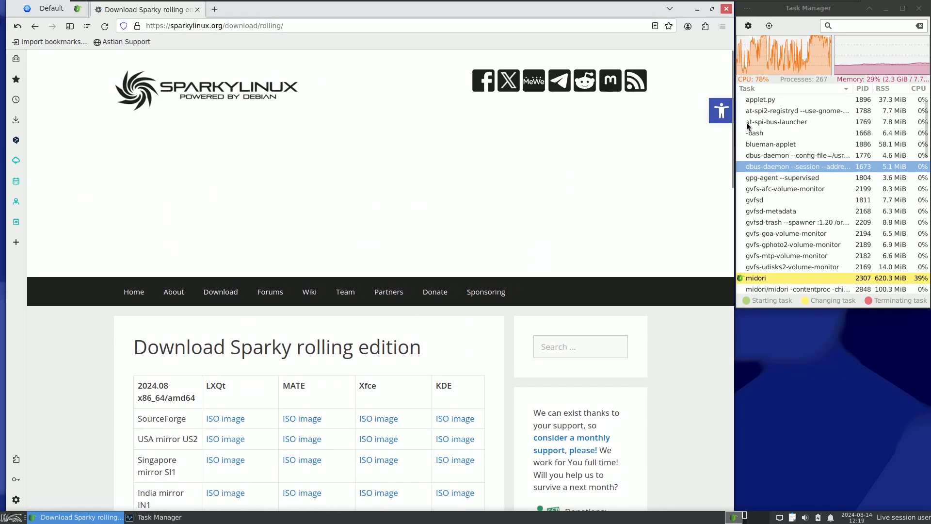
{"action": "left_click_drag", "start_coordinate": [732, 124], "coordinate": [731, 210]}
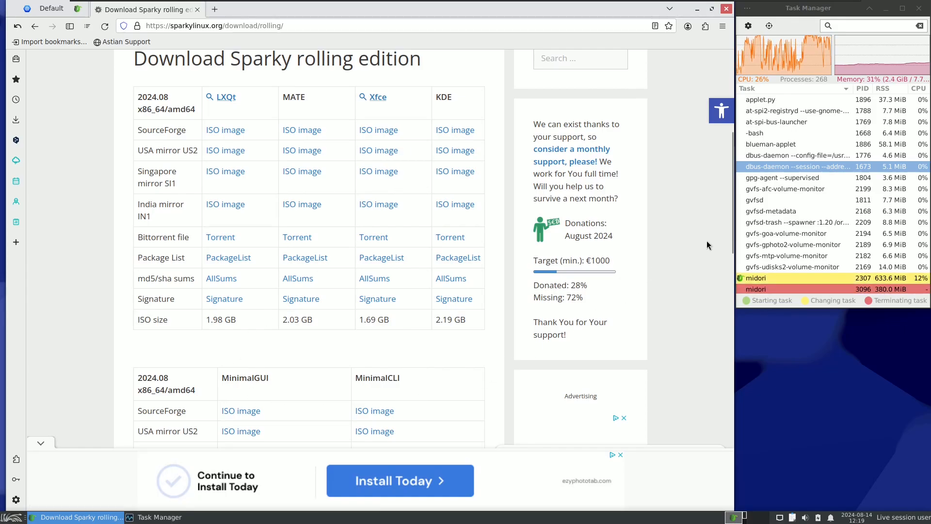
{"action": "left_click_drag", "start_coordinate": [732, 241], "coordinate": [722, 359]}
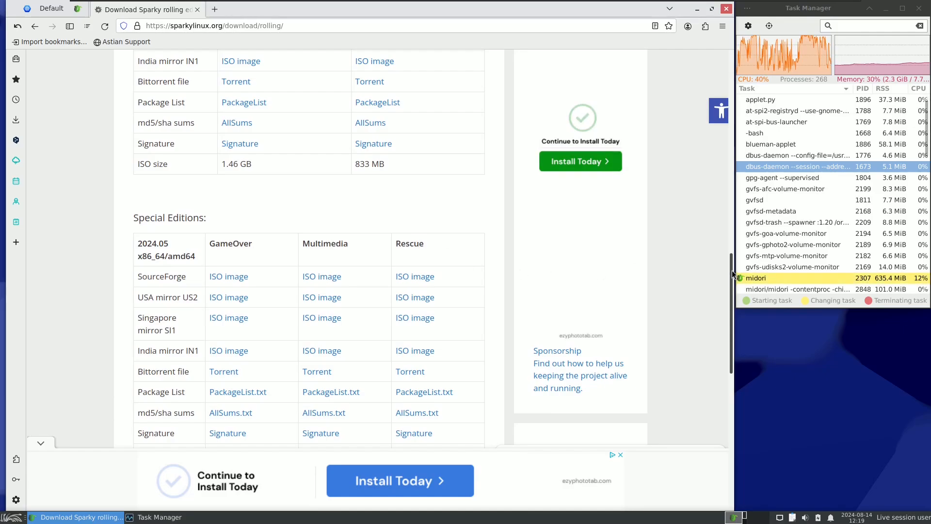
Step: Return to the first table of the rolling edition page, highlight its ISO sizes and clear the highlight
{"action": "left_click_drag", "start_coordinate": [732, 269], "coordinate": [723, 117]}
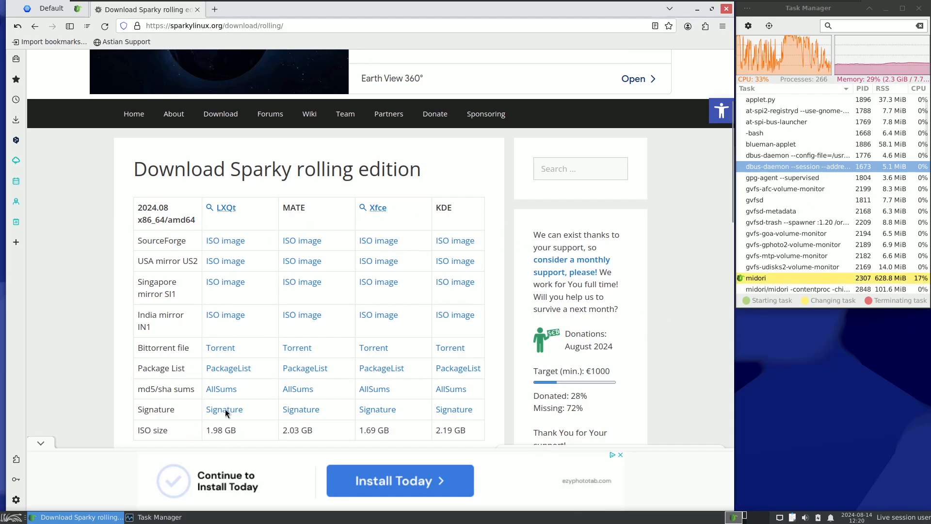
{"action": "left_click_drag", "start_coordinate": [206, 430], "coordinate": [462, 431]}
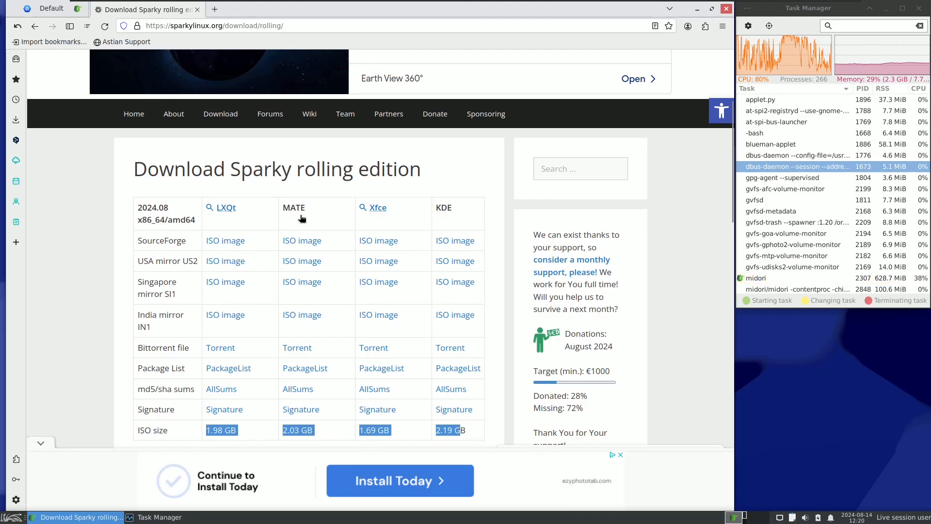
{"action": "left_click", "coordinate": [459, 212]}
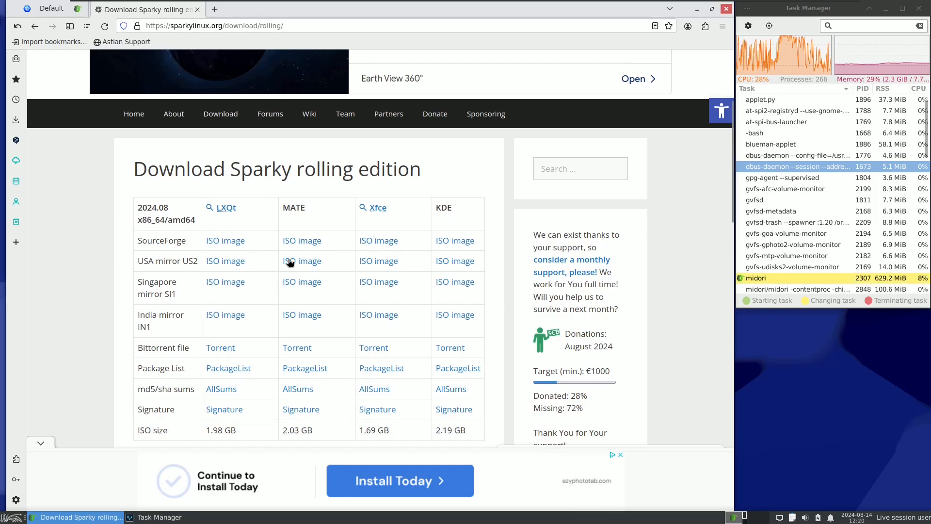
Step: Start downloading the Xfce ISO image from USA mirror US2, allow the download despite the security warning, and cancel it
{"action": "left_click", "coordinate": [383, 262]}
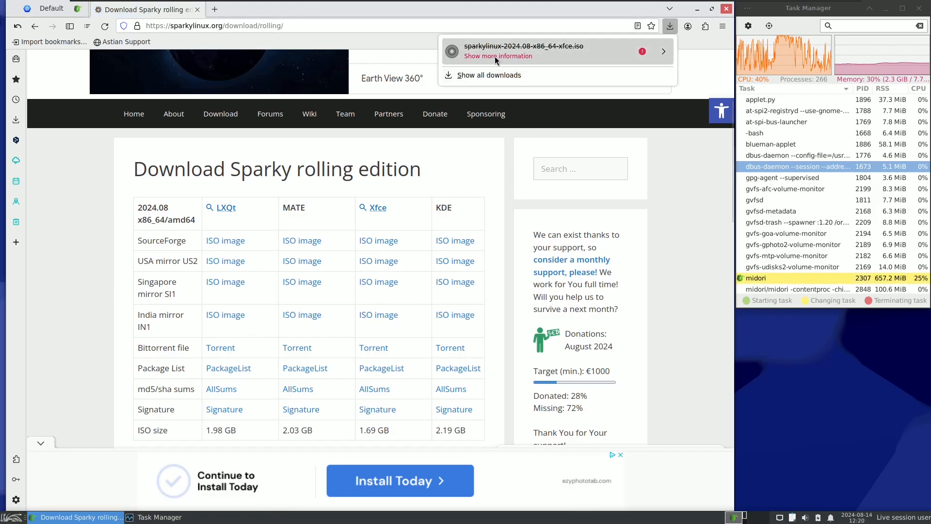
{"action": "left_click", "coordinate": [660, 56]}
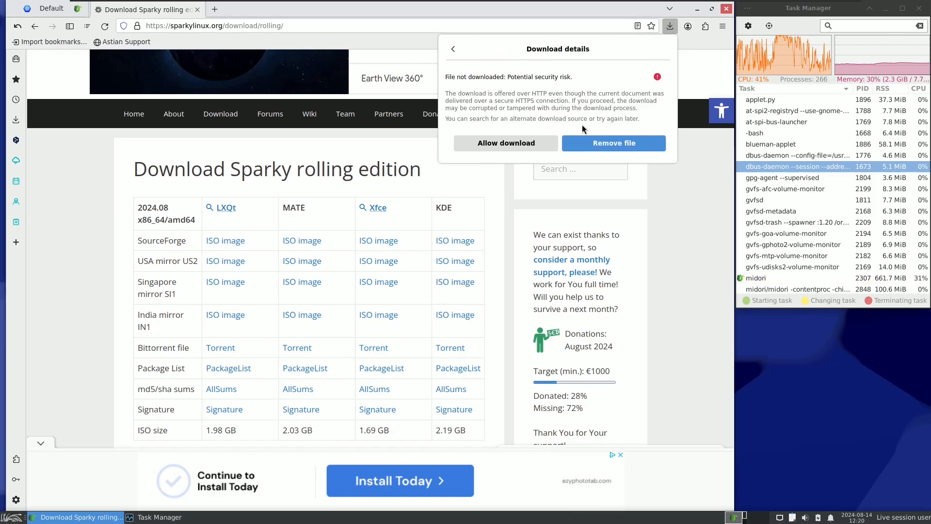
{"action": "left_click", "coordinate": [504, 143]}
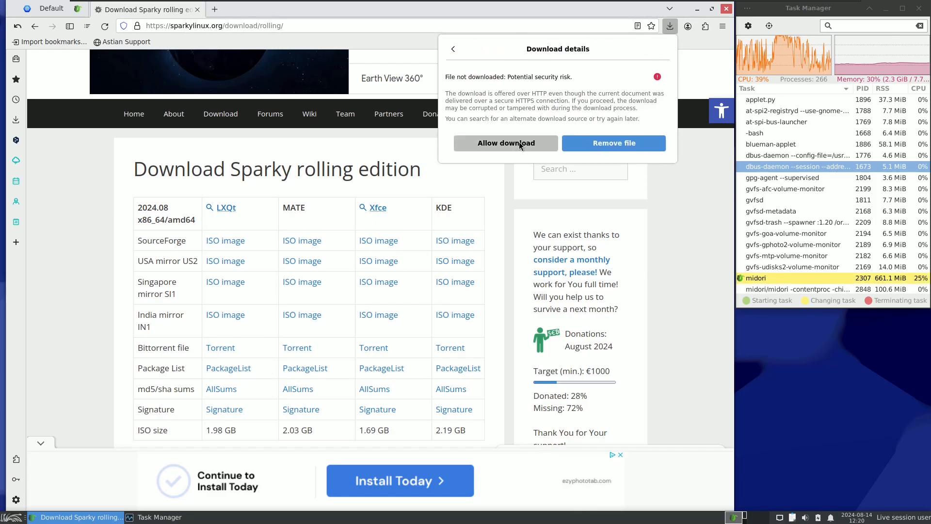
{"action": "left_click", "coordinate": [671, 26]}
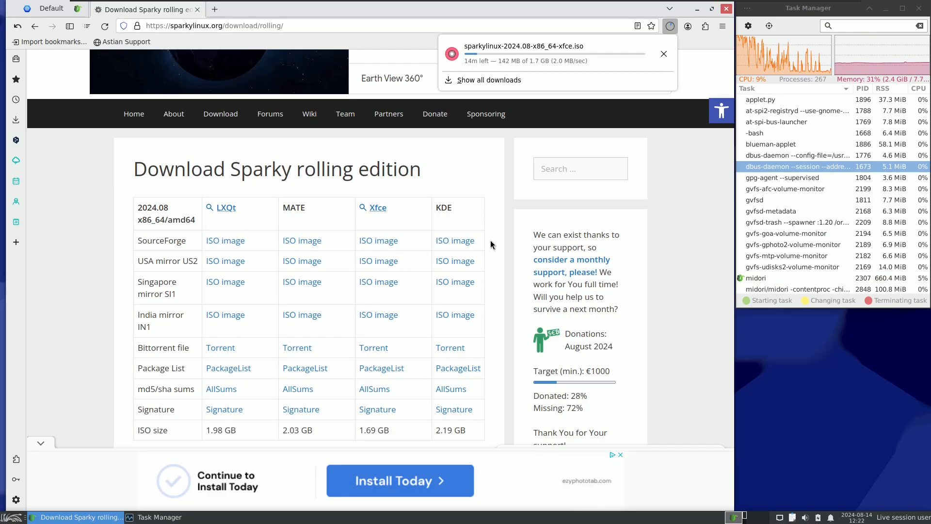
{"action": "left_click", "coordinate": [664, 55]}
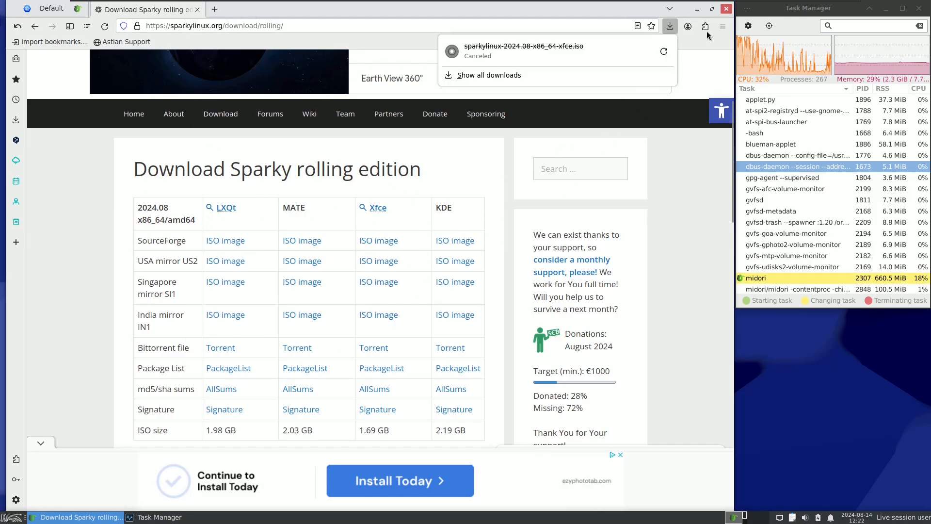
Step: Close the Midori browser, open Terminal Emulator and enlarge its window to fill the desktop area beside the Task Manager
{"action": "left_click", "coordinate": [726, 9]}
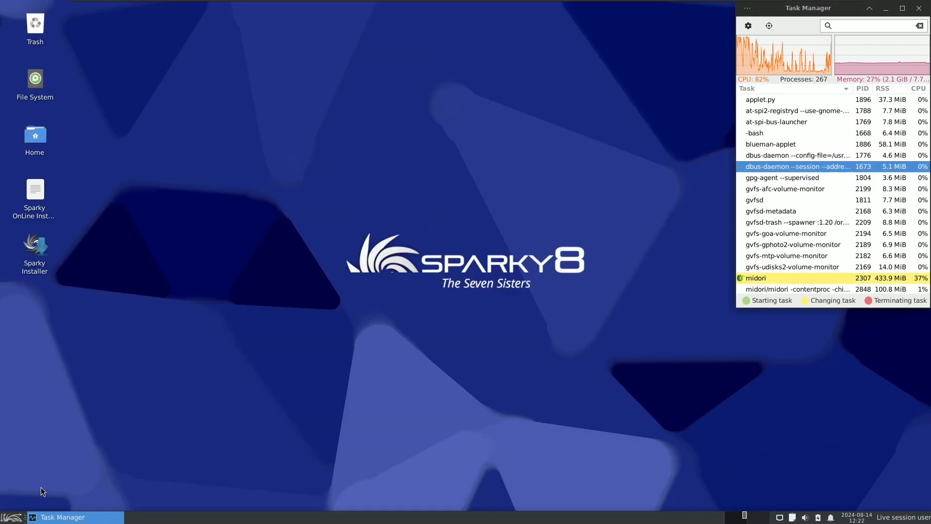
{"action": "left_click", "coordinate": [11, 517]}
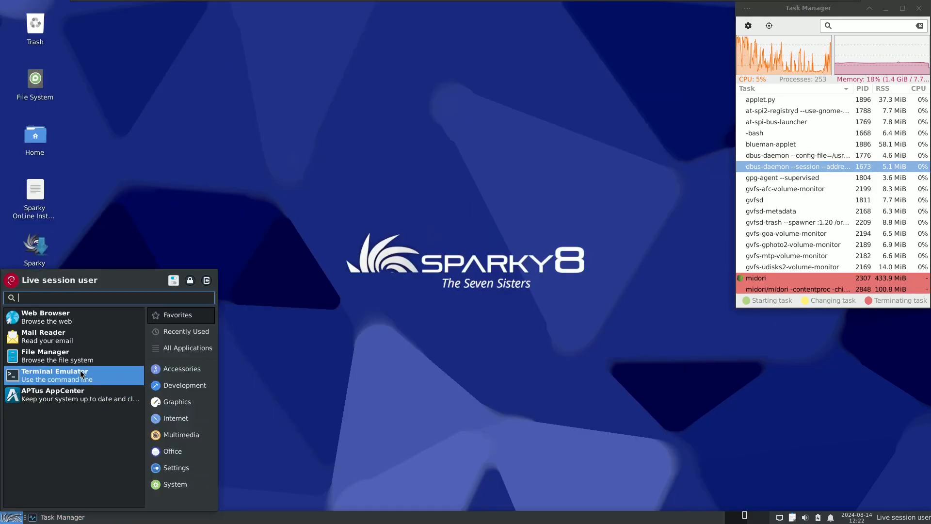
{"action": "left_click", "coordinate": [55, 374]}
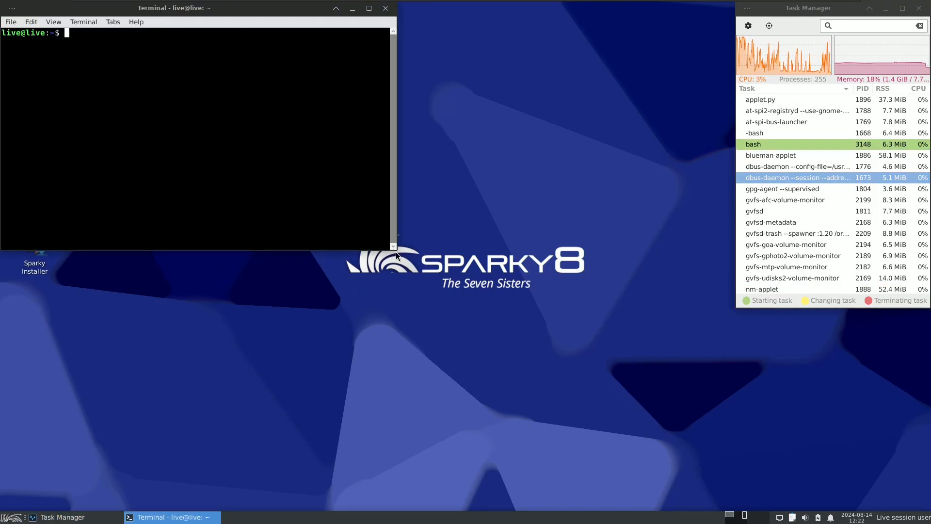
{"action": "left_click_drag", "start_coordinate": [397, 251], "coordinate": [738, 512]}
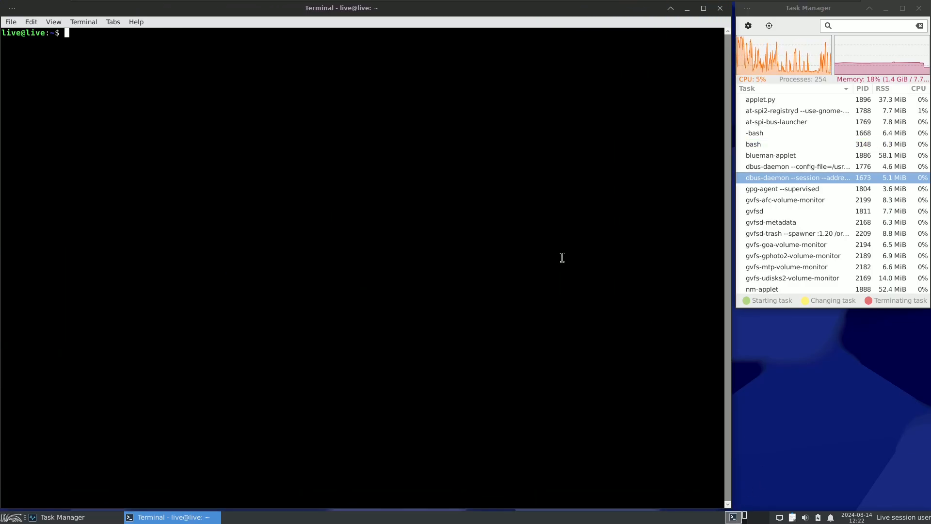
Step: View the About information of xfce4-terminal and close it
{"action": "left_click", "coordinate": [136, 22]}
{"action": "left_click", "coordinate": [147, 43]}
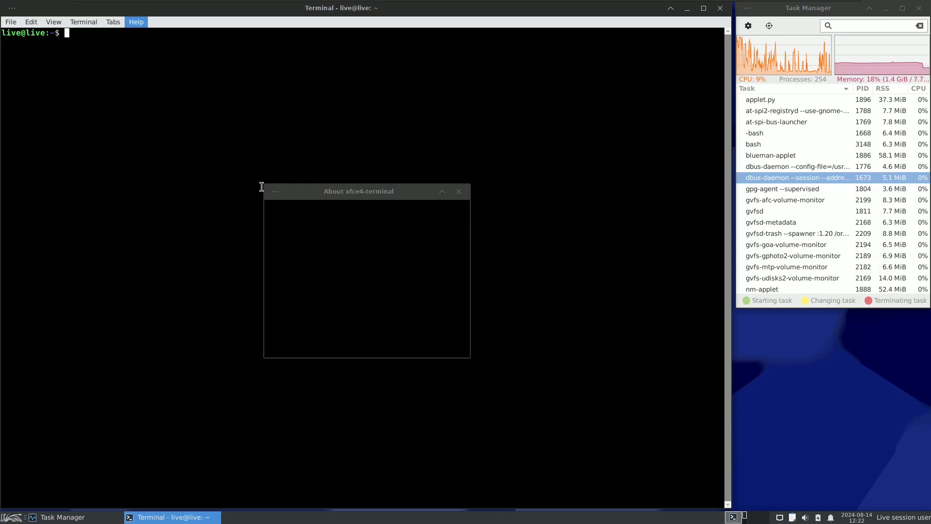
{"action": "left_click_drag", "start_coordinate": [354, 286], "coordinate": [413, 326]}
{"action": "left_click", "coordinate": [444, 347]}
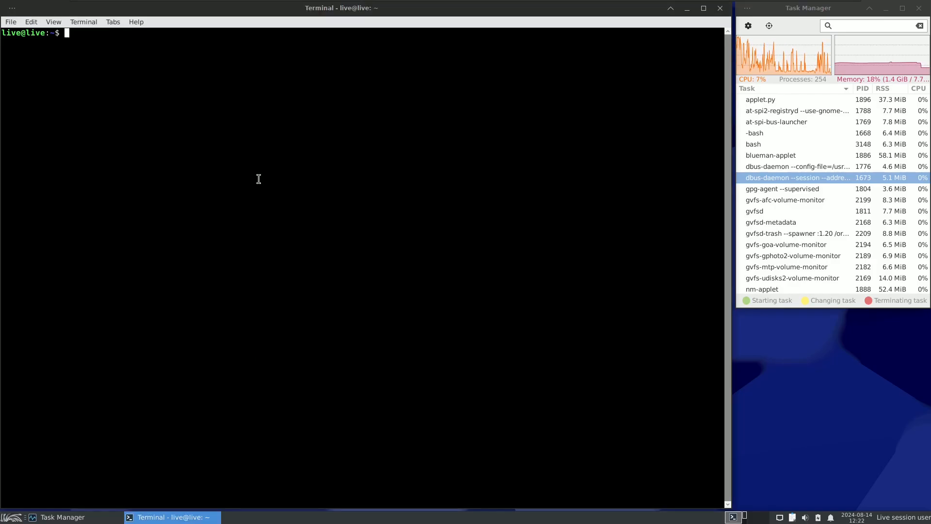
Step: Set the terminal's color preset to Black on White in its preferences and close them
{"action": "left_click", "coordinate": [30, 22]}
{"action": "left_click", "coordinate": [58, 113]}
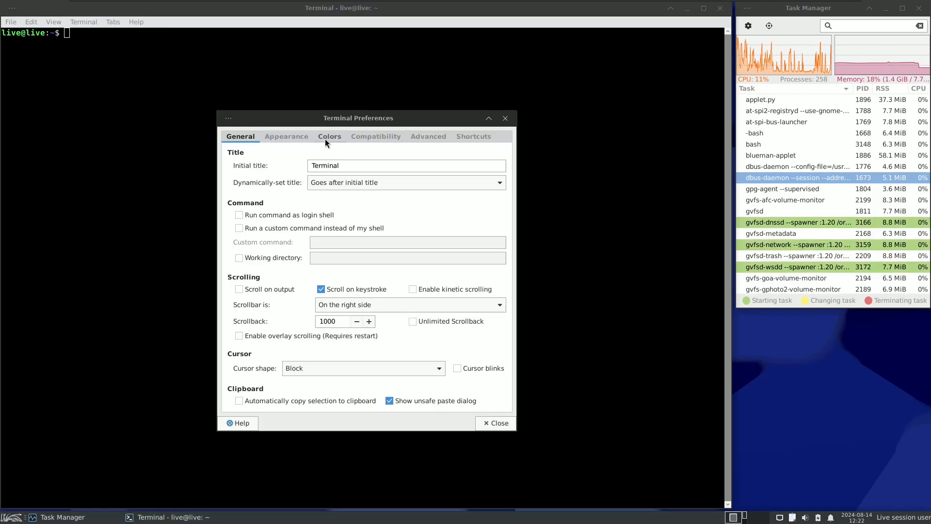
{"action": "left_click", "coordinate": [326, 138]}
{"action": "left_click", "coordinate": [271, 362]}
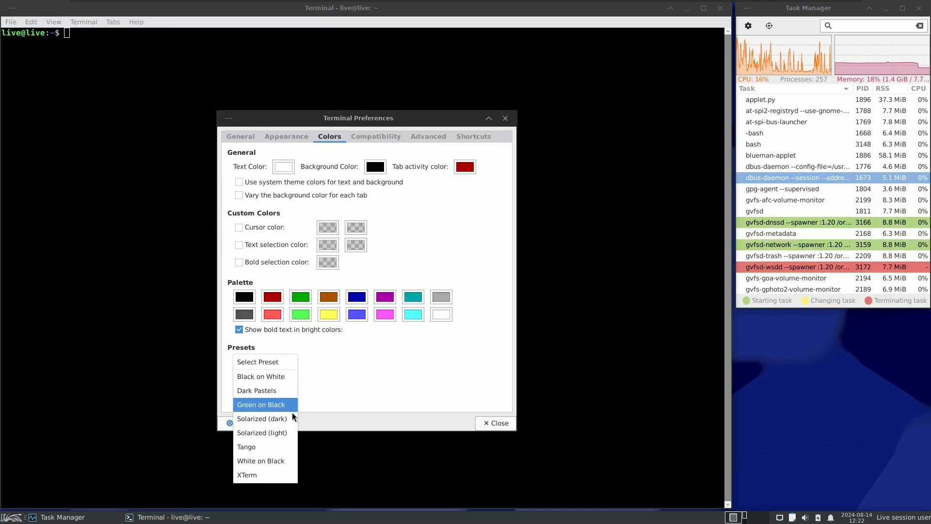
{"action": "left_click", "coordinate": [271, 371]}
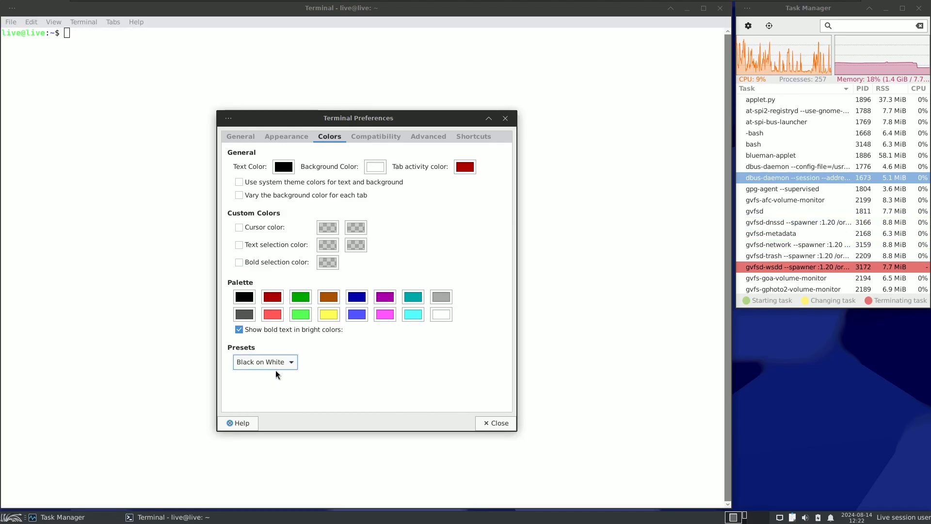
{"action": "left_click", "coordinate": [485, 418]}
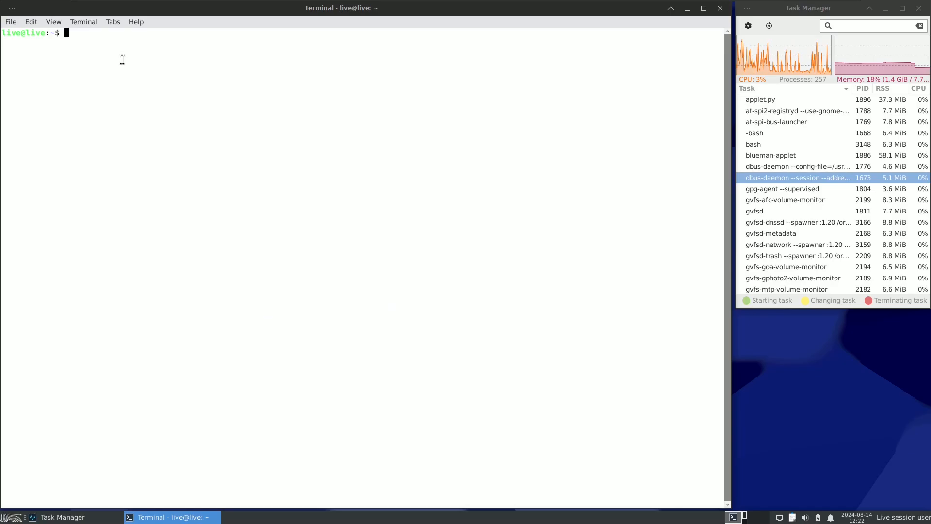
Step: Try to show the system information with the neofetch command
{"action": "type", "text": "neo"}
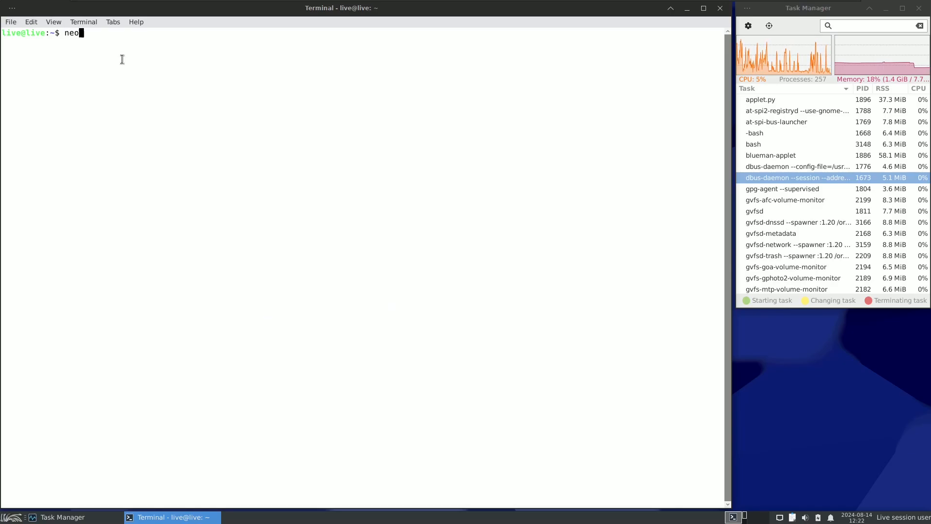
{"action": "type", "text": "fetch"}
{"action": "key", "text": "Return"}
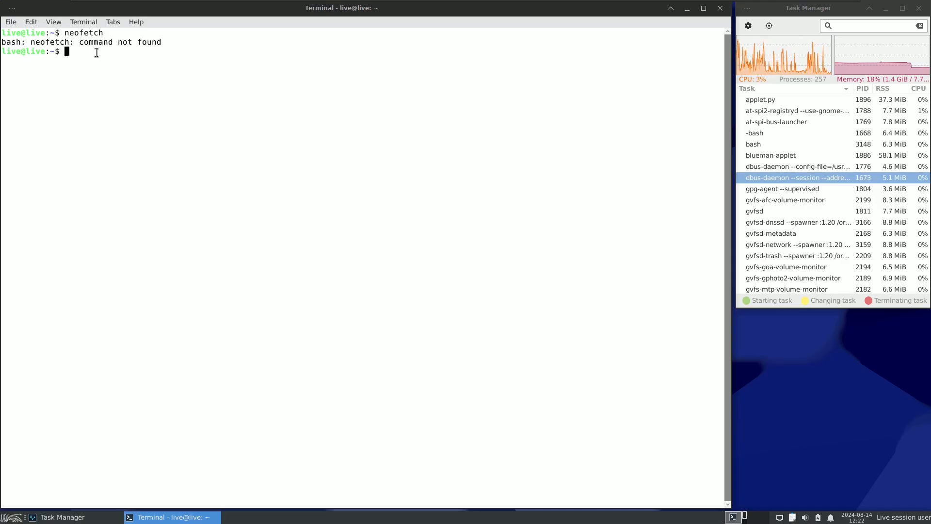
Step: Run inxi and highlight the CPU, kernel and uptime details in its output, clearing the highlights
{"action": "type", "text": "inxi"}
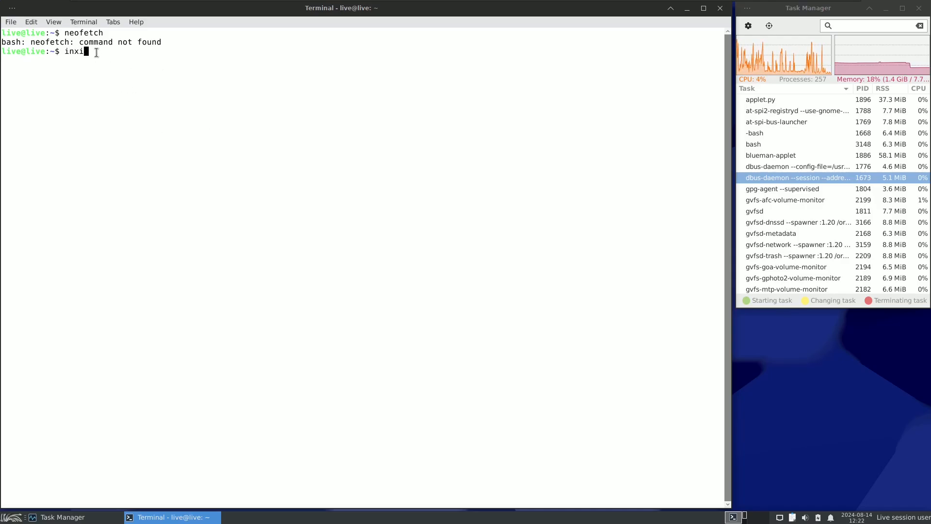
{"action": "key", "text": "Return"}
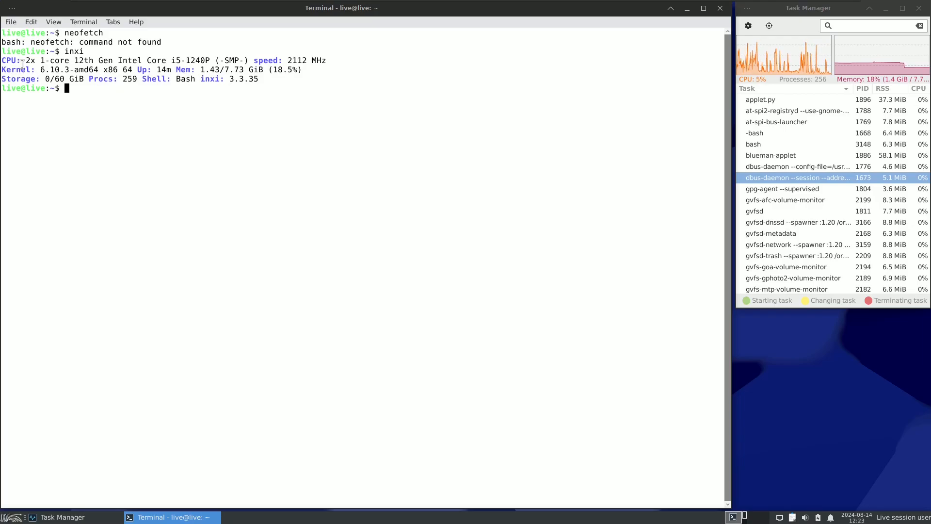
{"action": "left_click_drag", "start_coordinate": [21, 61], "coordinate": [254, 62]}
{"action": "left_click", "coordinate": [243, 112]}
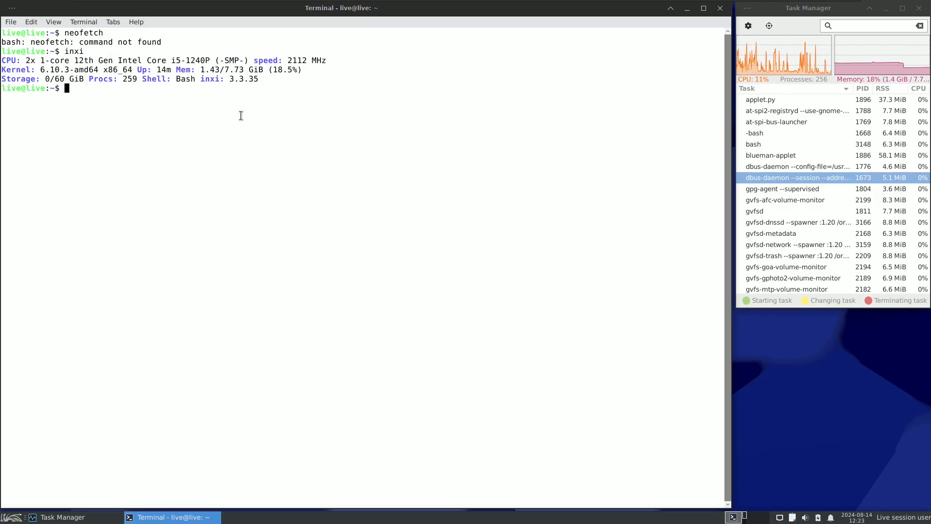
{"action": "left_click_drag", "start_coordinate": [21, 69], "coordinate": [172, 70]}
{"action": "left_click", "coordinate": [144, 131]}
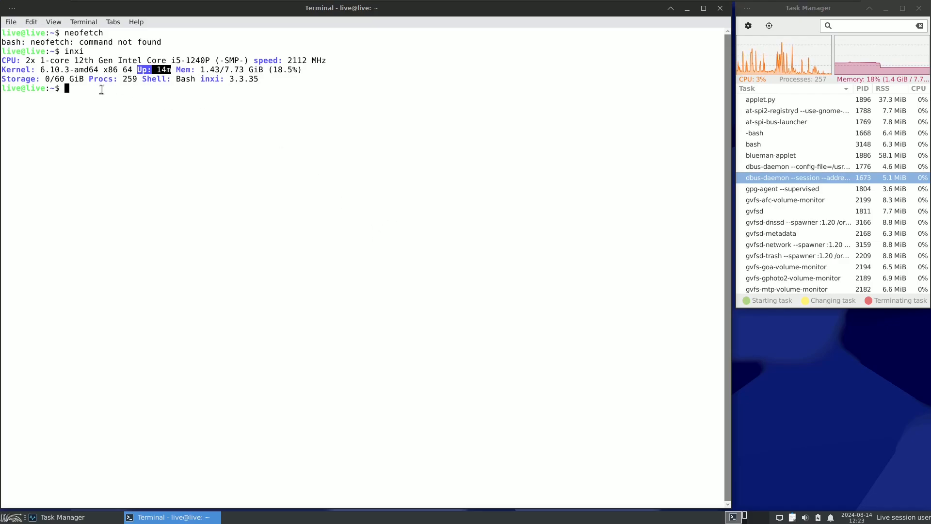
{"action": "left_click", "coordinate": [82, 91]}
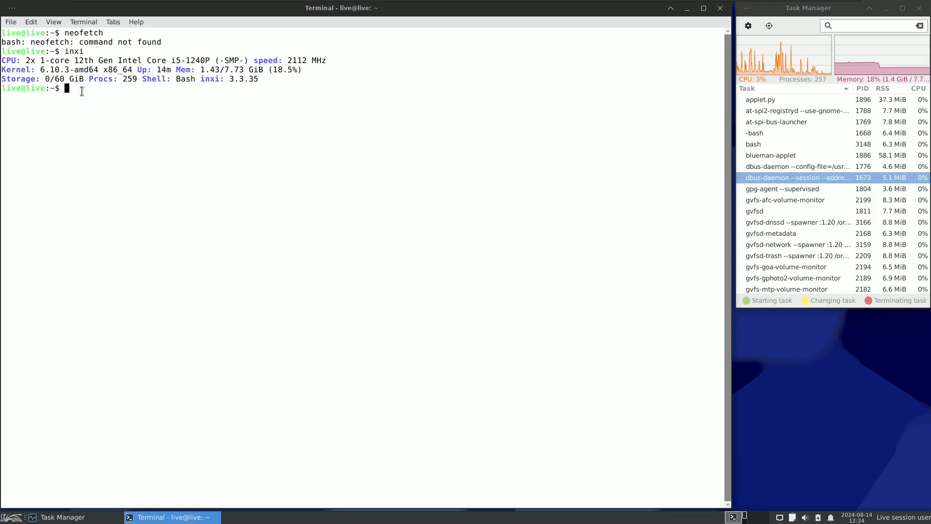
Step: Run inxi -b to print the basic system report
{"action": "type", "text": "inx"}
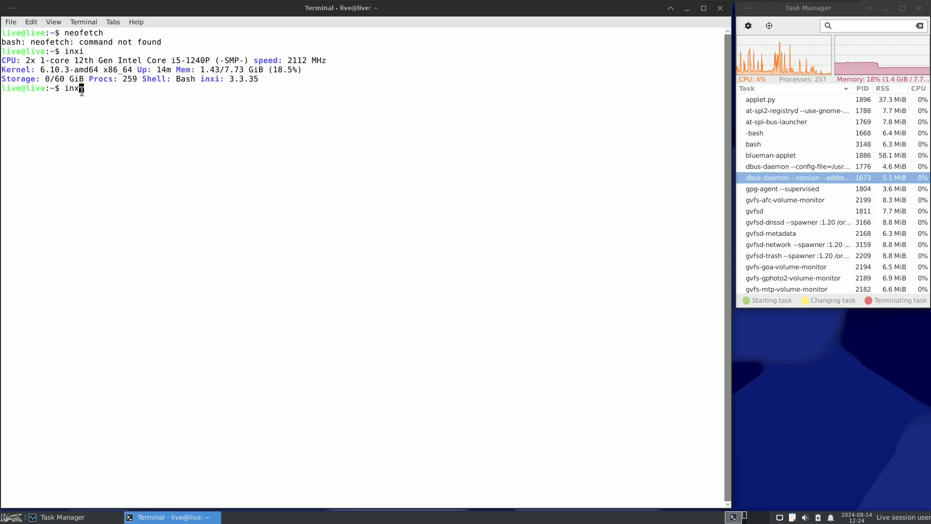
{"action": "type", "text": "i -b"}
{"action": "key", "text": "Return"}
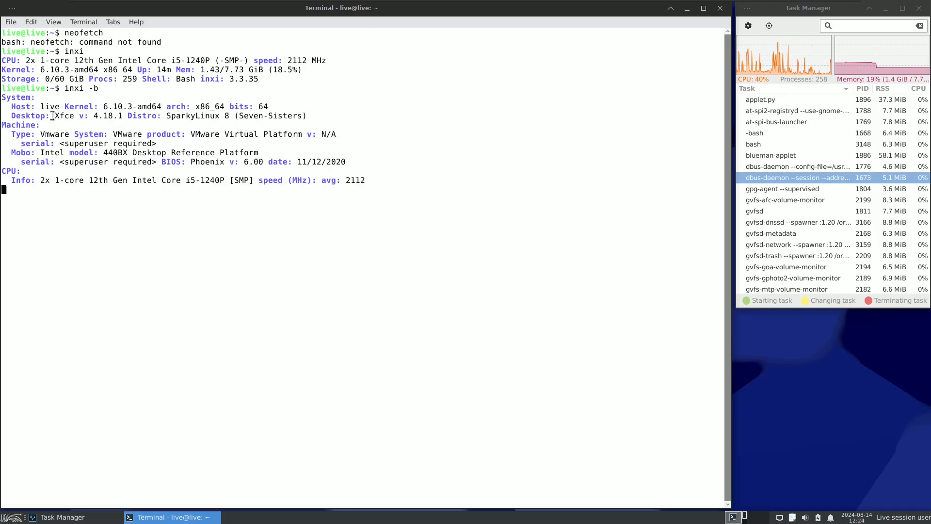
Step: Examine the System, Machine and CPU sections of the inxi -b report by highlighting their lines, including desktop and distro
{"action": "left_click_drag", "start_coordinate": [8, 108], "coordinate": [112, 106]}
{"action": "left_click", "coordinate": [150, 180]}
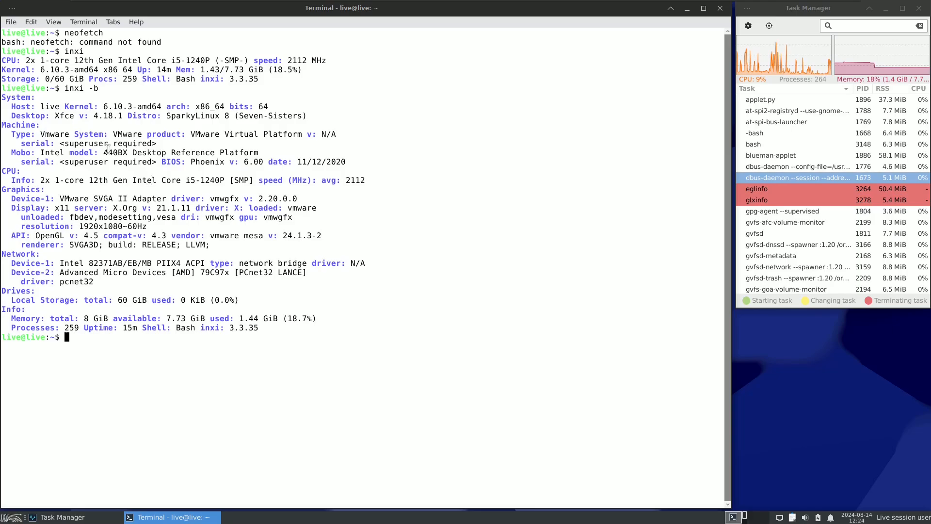
{"action": "left_click_drag", "start_coordinate": [11, 116], "coordinate": [309, 115]}
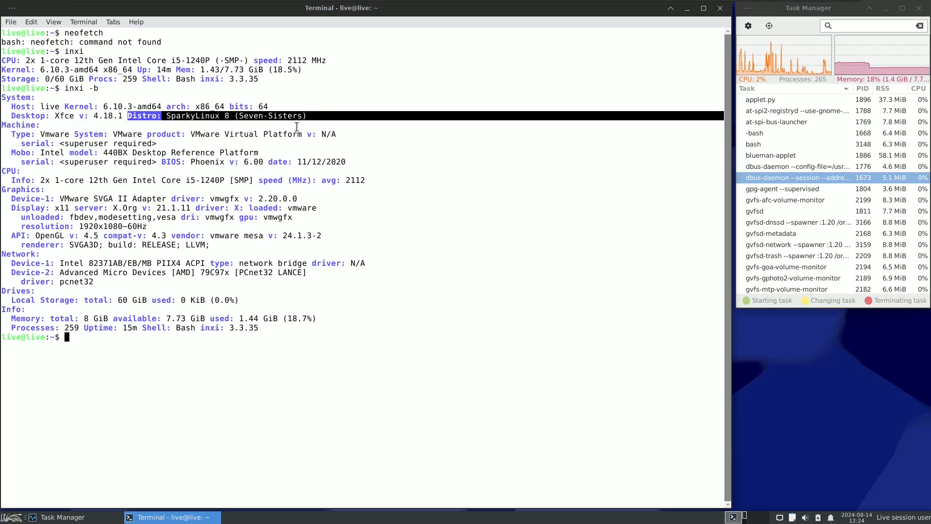
{"action": "left_click_drag", "start_coordinate": [3, 125], "coordinate": [355, 166]}
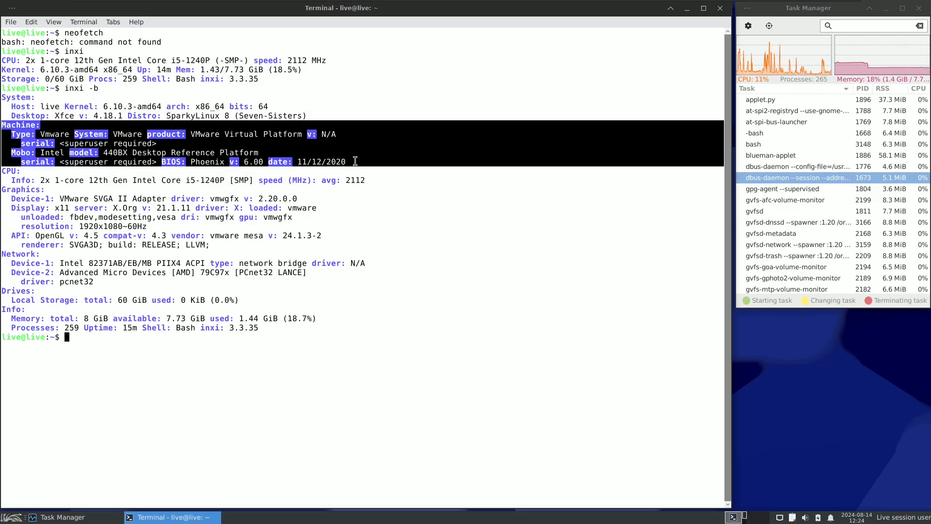
{"action": "left_click", "coordinate": [281, 195]}
{"action": "left_click_drag", "start_coordinate": [3, 171], "coordinate": [365, 180]}
{"action": "left_click", "coordinate": [365, 180]}
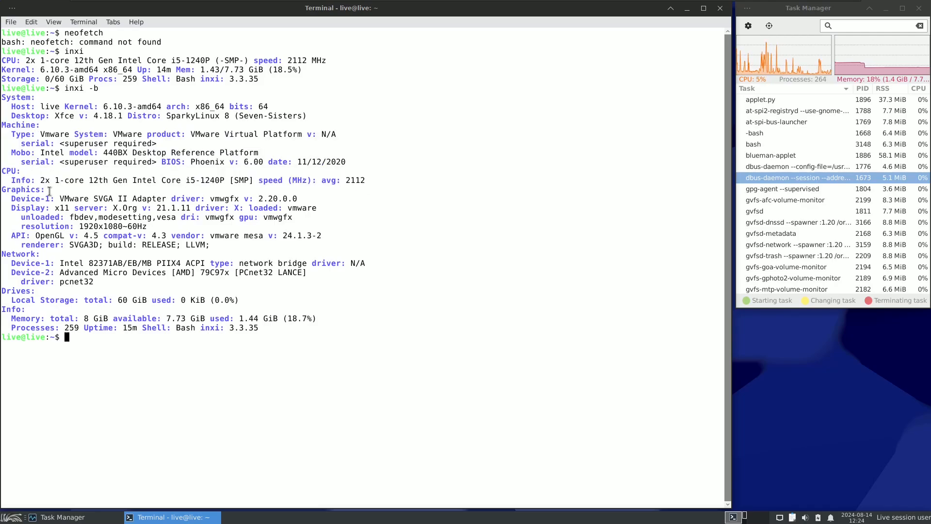
Step: Examine the Graphics section of the report, highlighting the display driver version and the Mesa vendor version
{"action": "left_click_drag", "start_coordinate": [4, 190], "coordinate": [218, 244]}
{"action": "left_click", "coordinate": [111, 224]}
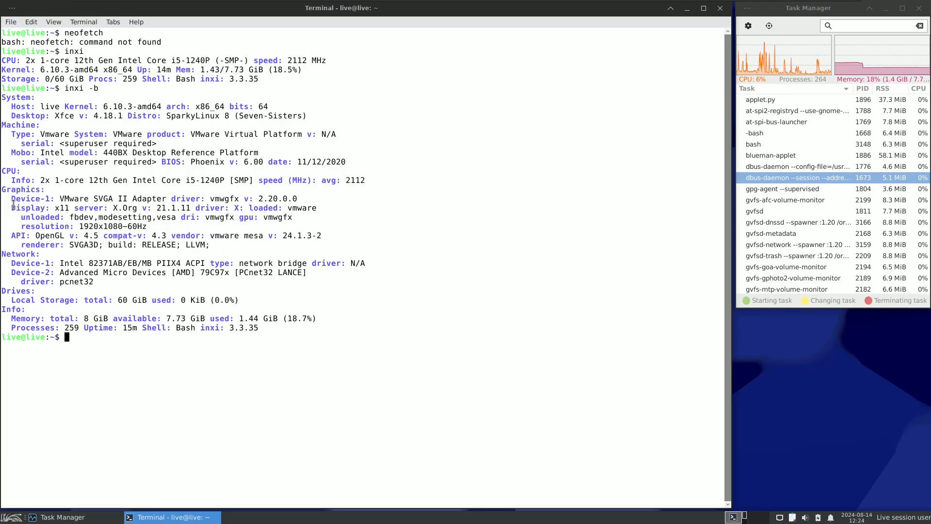
{"action": "left_click_drag", "start_coordinate": [12, 207], "coordinate": [301, 200]}
{"action": "left_click", "coordinate": [271, 220]}
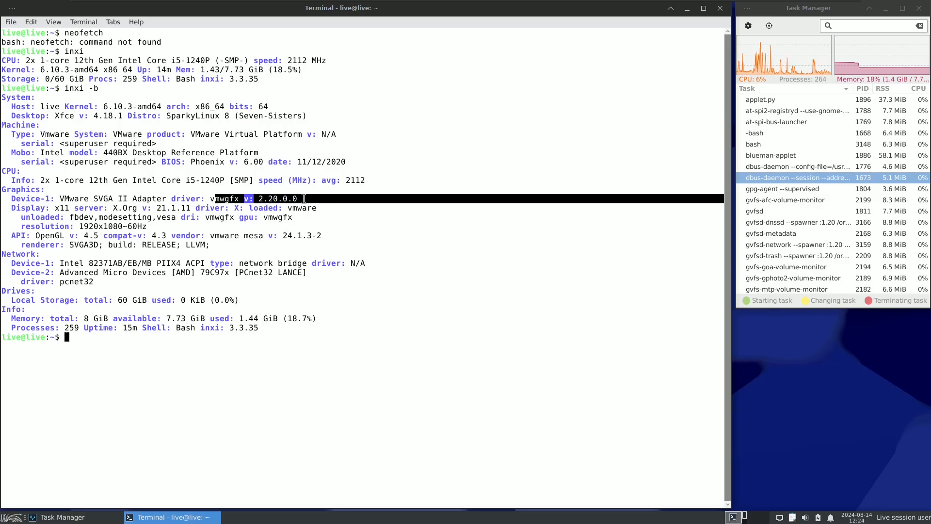
{"action": "left_click", "coordinate": [331, 234]}
{"action": "left_click_drag", "start_coordinate": [210, 235], "coordinate": [326, 237]}
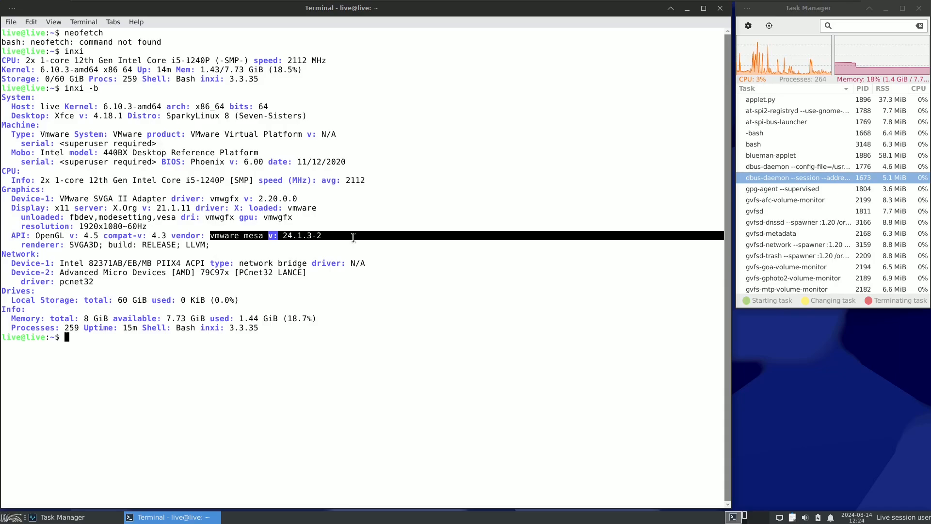
{"action": "left_click", "coordinate": [339, 236]}
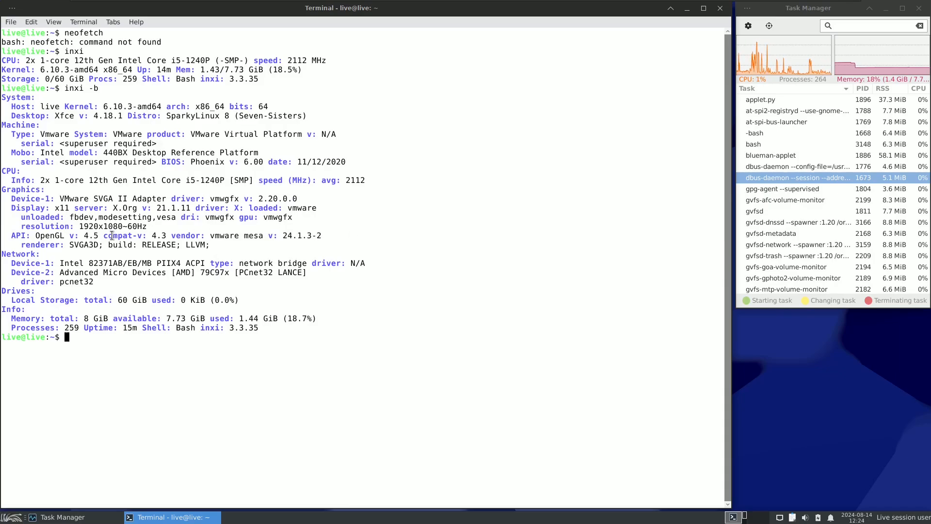
Step: Examine the OpenGL compatibility version and the Network section of the inxi -b report by highlighting them, clearing the highlights
{"action": "left_click_drag", "start_coordinate": [103, 236], "coordinate": [168, 236]}
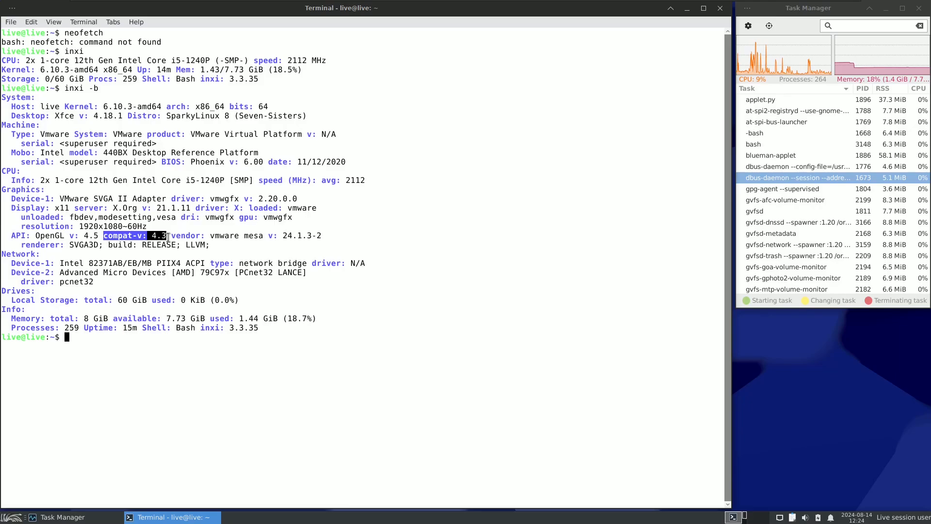
{"action": "left_click_drag", "start_coordinate": [36, 236], "coordinate": [79, 227]}
{"action": "left_click", "coordinate": [131, 265]}
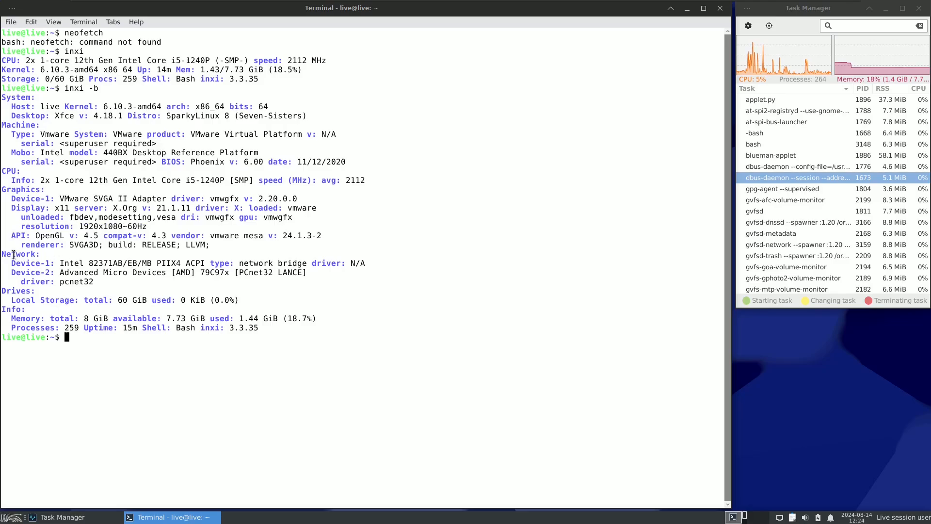
{"action": "left_click_drag", "start_coordinate": [2, 254], "coordinate": [110, 288]}
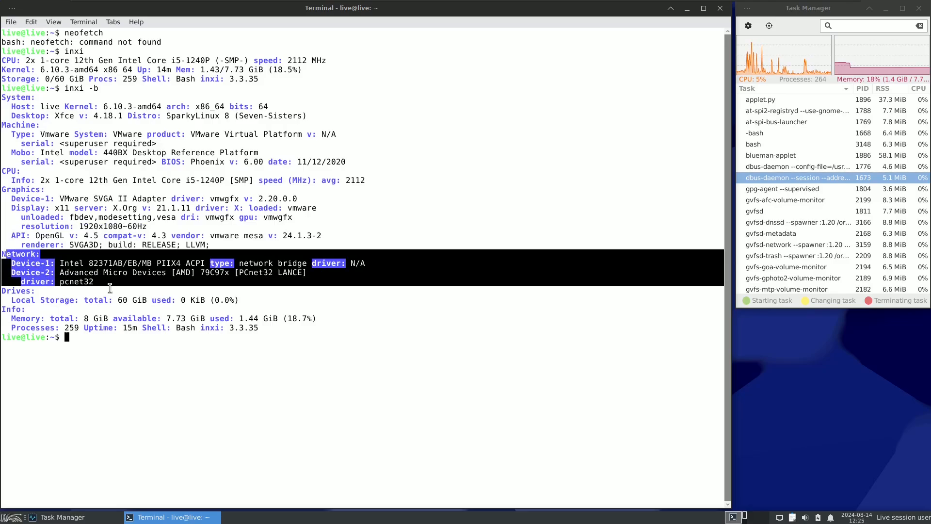
{"action": "left_click", "coordinate": [148, 297]}
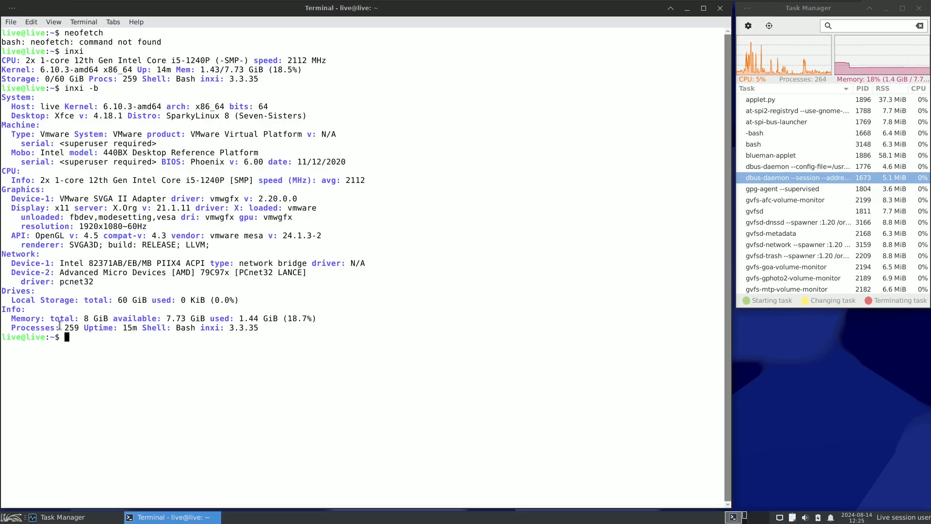
Step: Examine the Info section of the report, highlighting the shell and inxi version, the memory usage and the process count
{"action": "left_click_drag", "start_coordinate": [262, 327], "coordinate": [179, 328]}
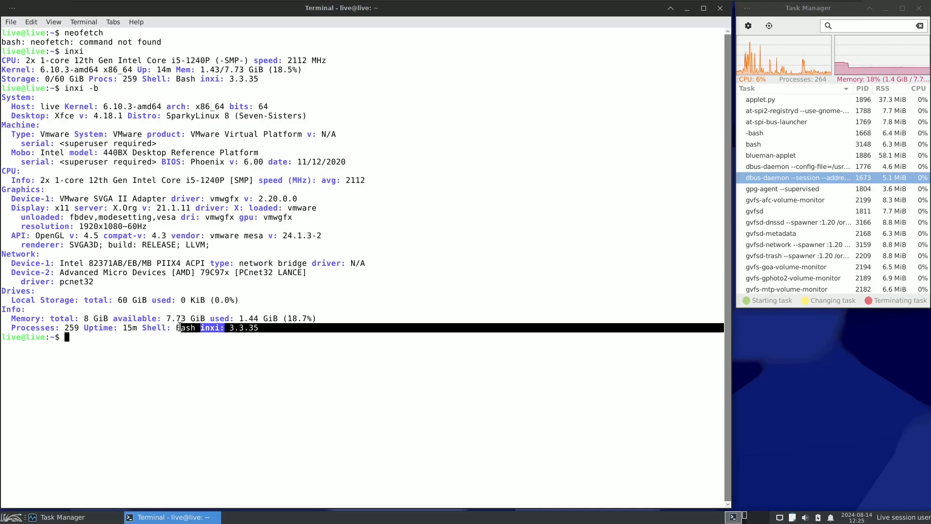
{"action": "left_click_drag", "start_coordinate": [113, 318], "coordinate": [333, 315]}
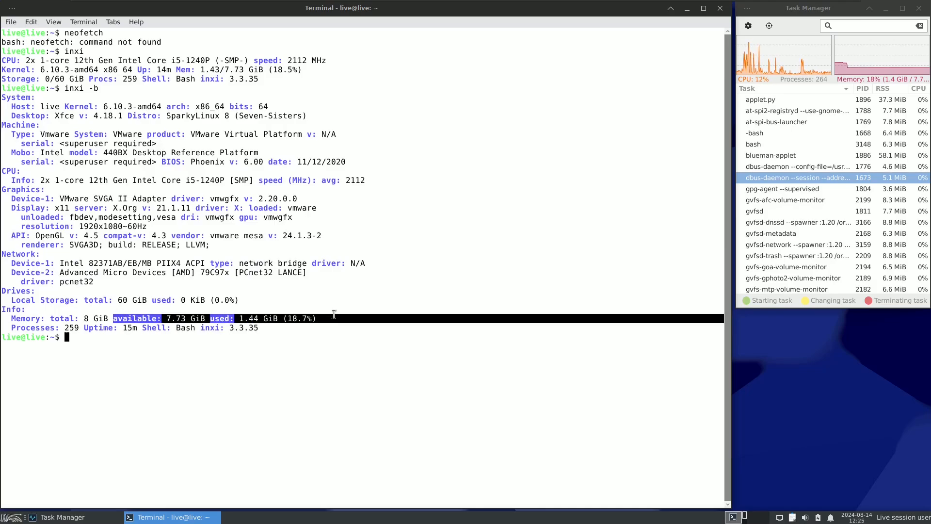
{"action": "left_click_drag", "start_coordinate": [11, 328], "coordinate": [82, 329]}
{"action": "left_click", "coordinate": [85, 338]}
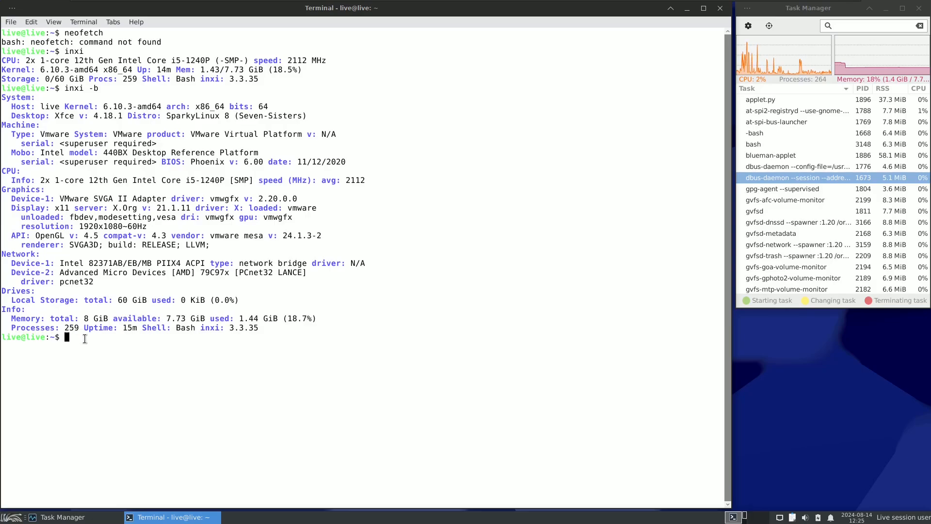
Step: Run inxi -F to print the full system report
{"action": "type", "text": "inxi -"}
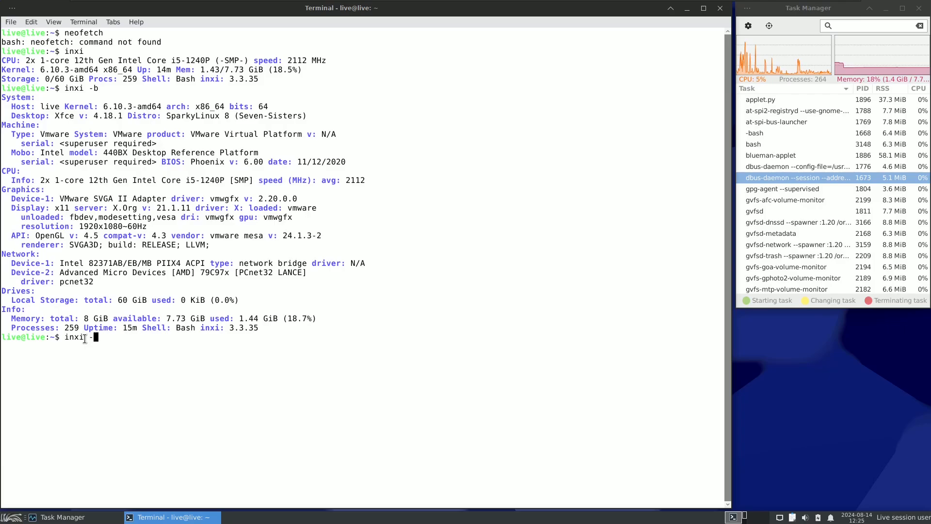
{"action": "type", "text": "F"}
{"action": "key", "text": "Return"}
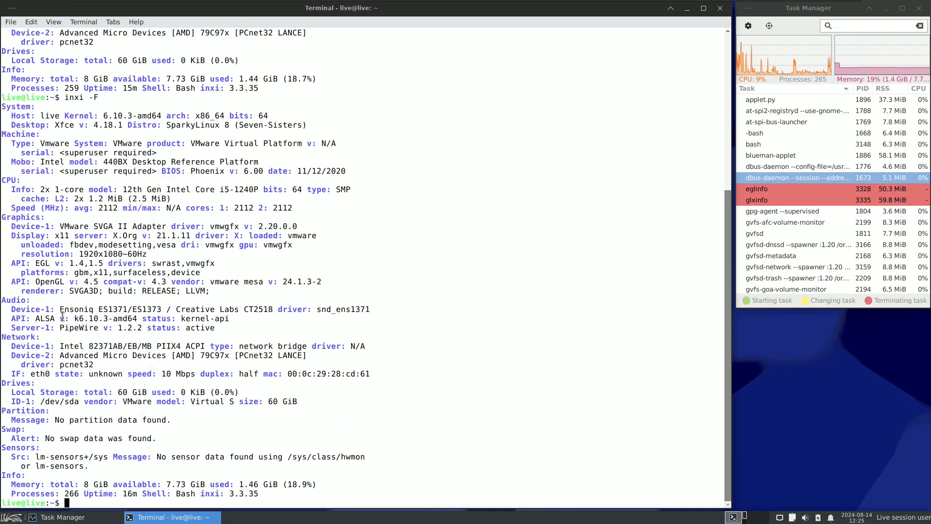
Step: Examine the Audio section of the full report, highlighting the PipeWire and ALSA versions, plus the EGL version under Graphics
{"action": "left_click_drag", "start_coordinate": [5, 302], "coordinate": [213, 328]}
{"action": "left_click", "coordinate": [125, 333]}
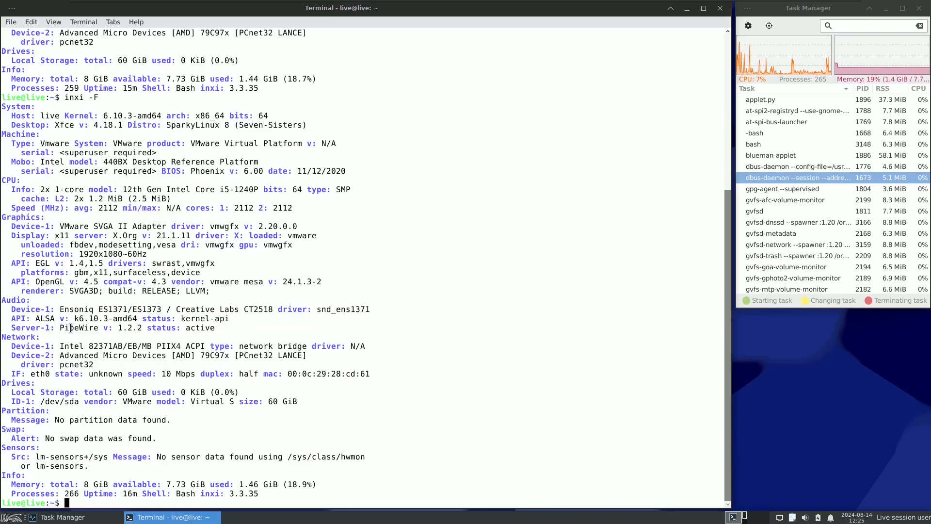
{"action": "left_click_drag", "start_coordinate": [71, 328], "coordinate": [146, 330]}
{"action": "left_click", "coordinate": [234, 328]}
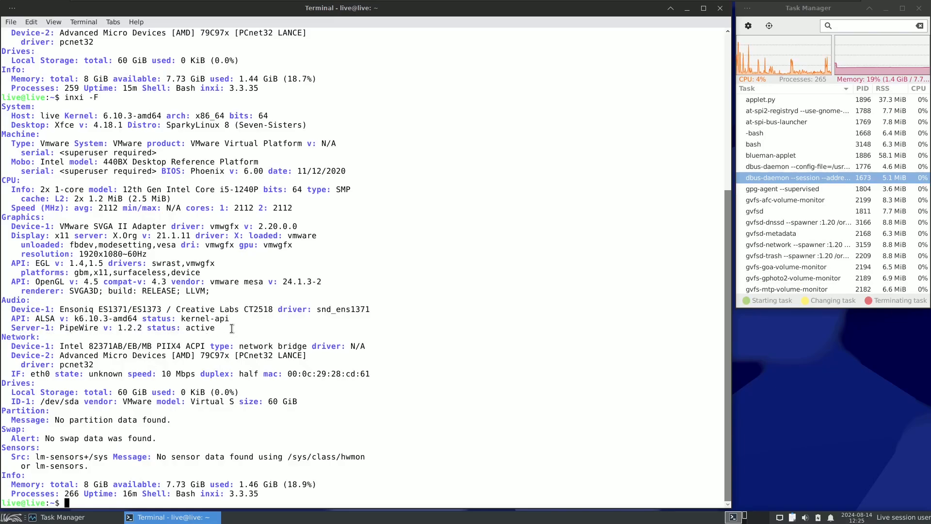
{"action": "left_click_drag", "start_coordinate": [34, 321], "coordinate": [113, 321]}
{"action": "left_click", "coordinate": [225, 324]}
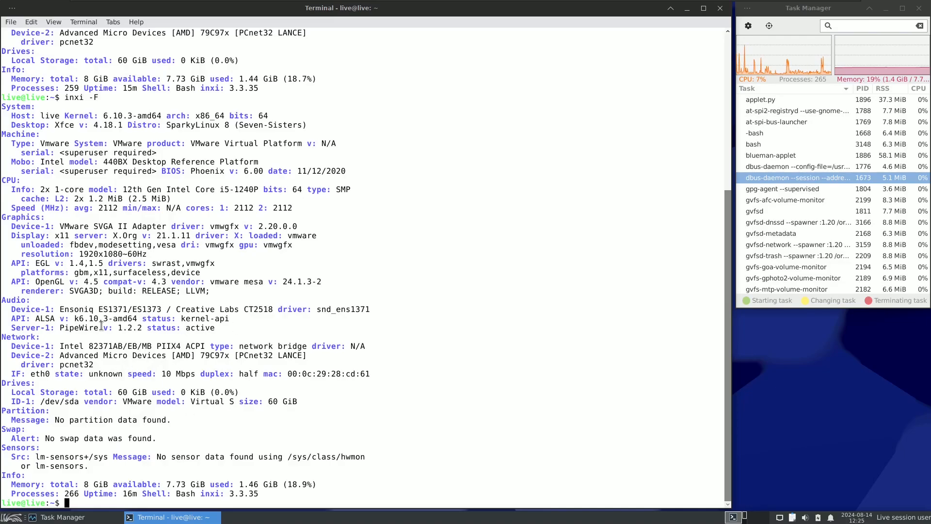
{"action": "left_click_drag", "start_coordinate": [31, 262], "coordinate": [104, 262]}
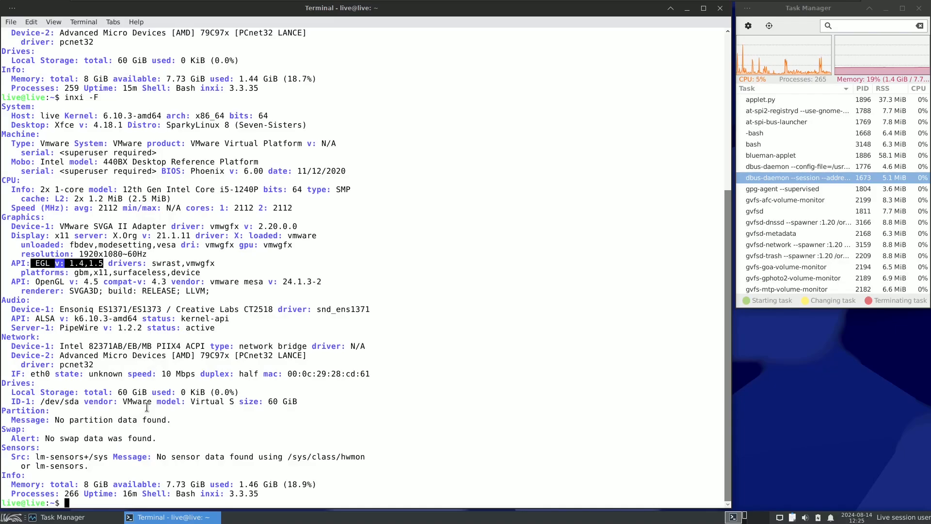
{"action": "left_click", "coordinate": [98, 499]}
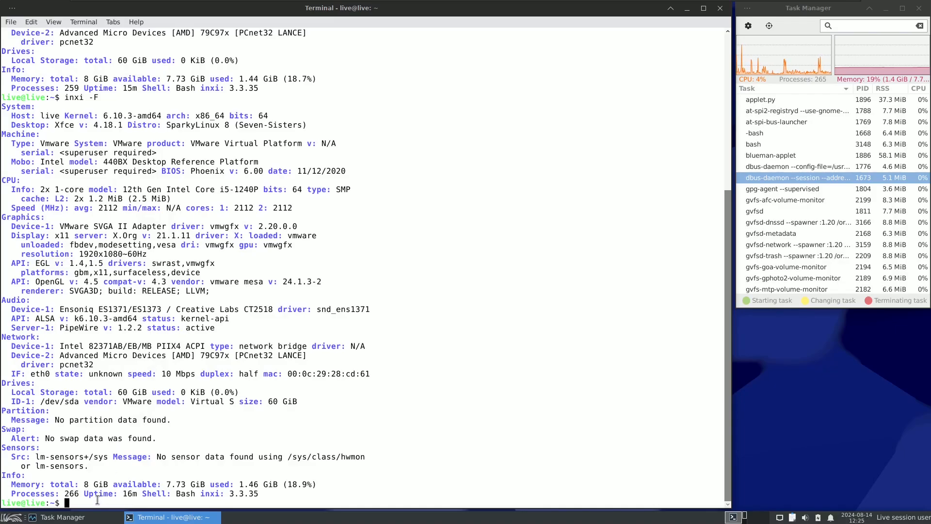
Step: Run inxi -G to print only the graphics report
{"action": "type", "text": "inxi "}
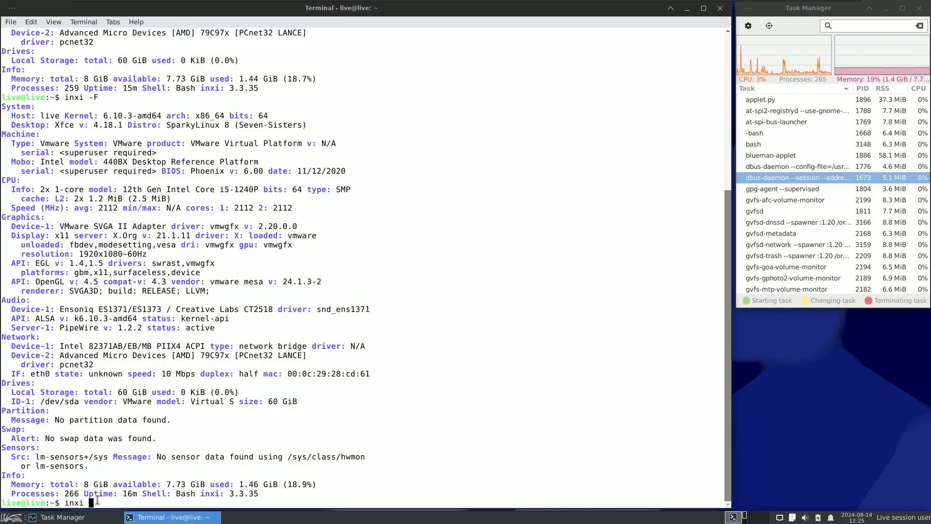
{"action": "type", "text": "-G"}
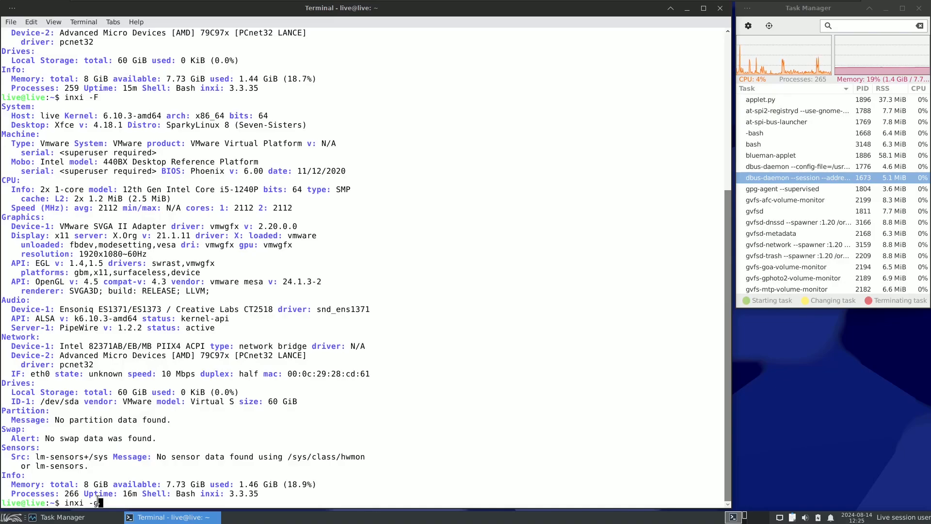
{"action": "key", "text": "BackSpace"}
{"action": "type", "text": "G"}
{"action": "key", "text": "Return"}
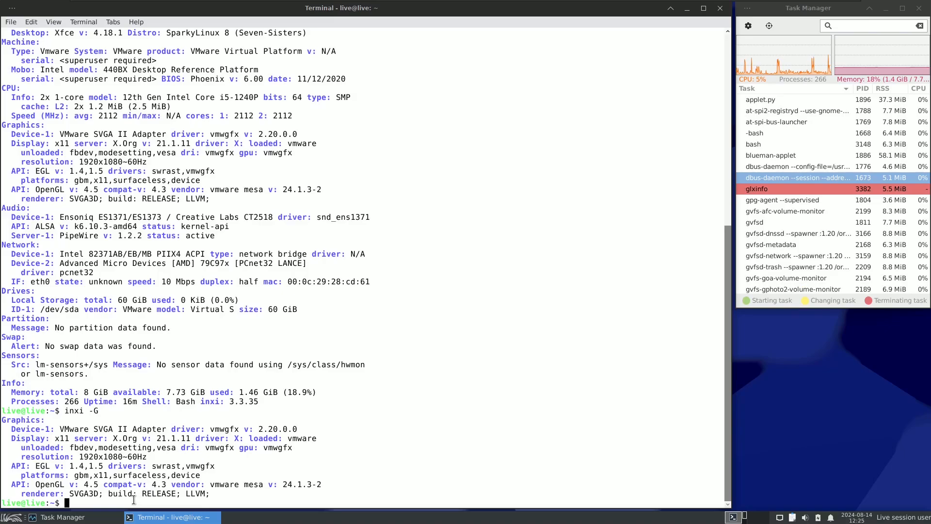
Step: Display the distribution release text with cat /etc/issue
{"action": "type", "text": "cat "}
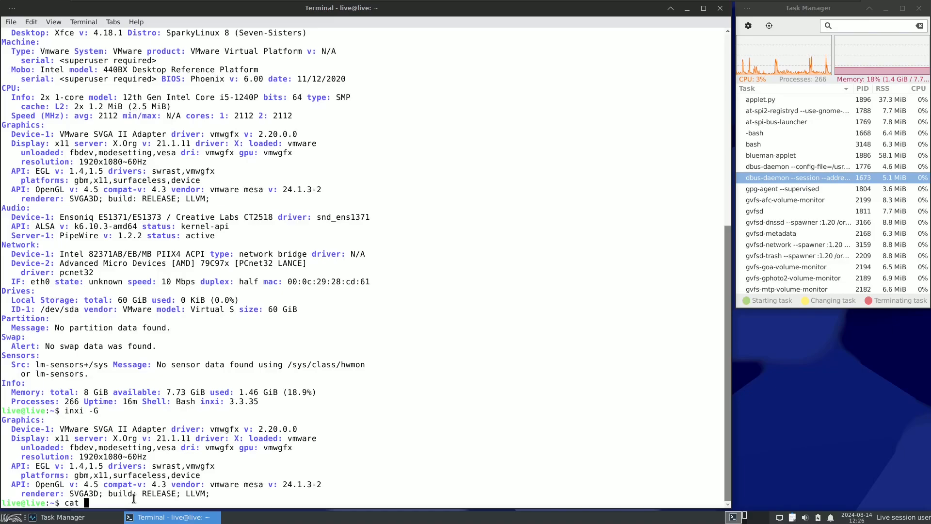
{"action": "type", "text": "/etc/issue"}
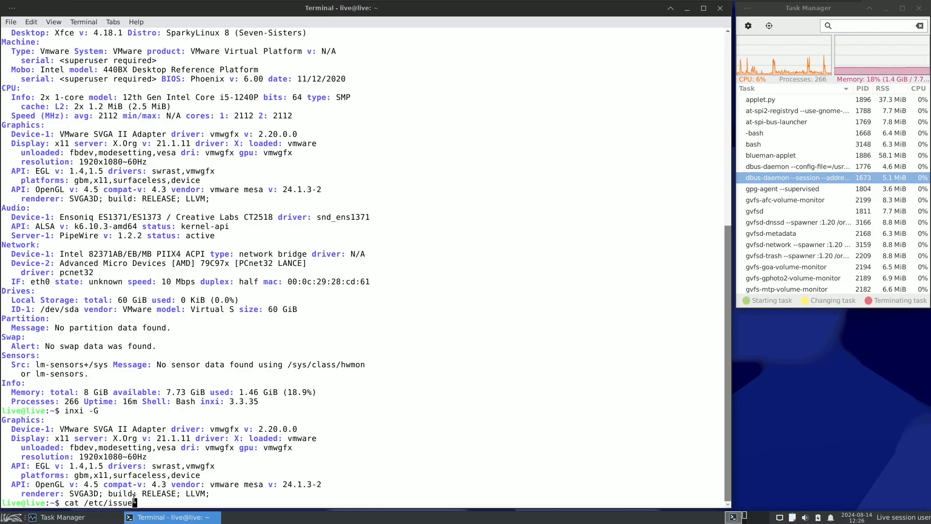
{"action": "key", "text": "Return"}
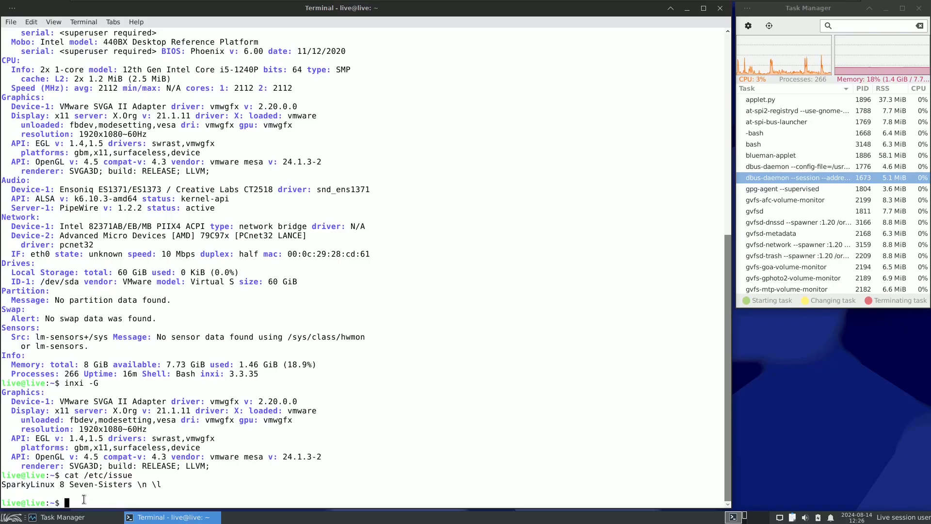
Step: Run inxi -sv8 to print the most verbose system report
{"action": "type", "text": "inxi -sv8"}
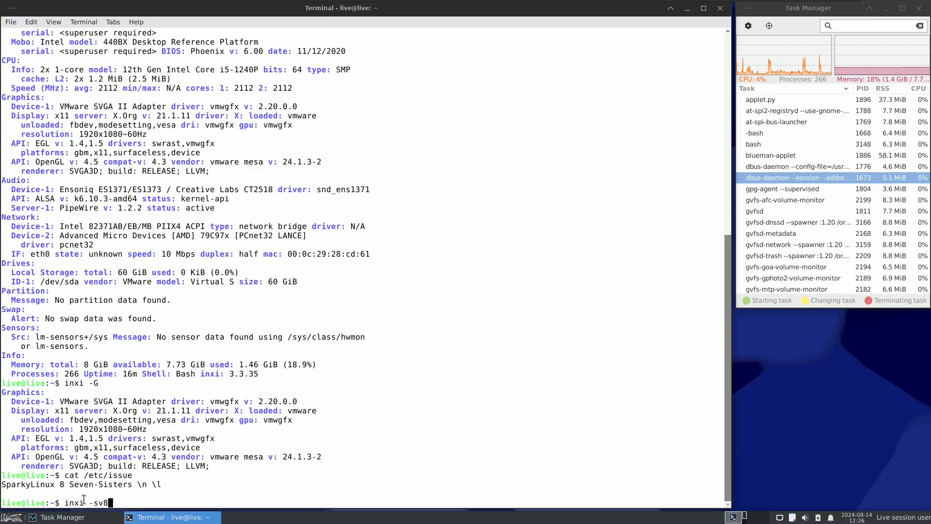
{"action": "key", "text": "Return"}
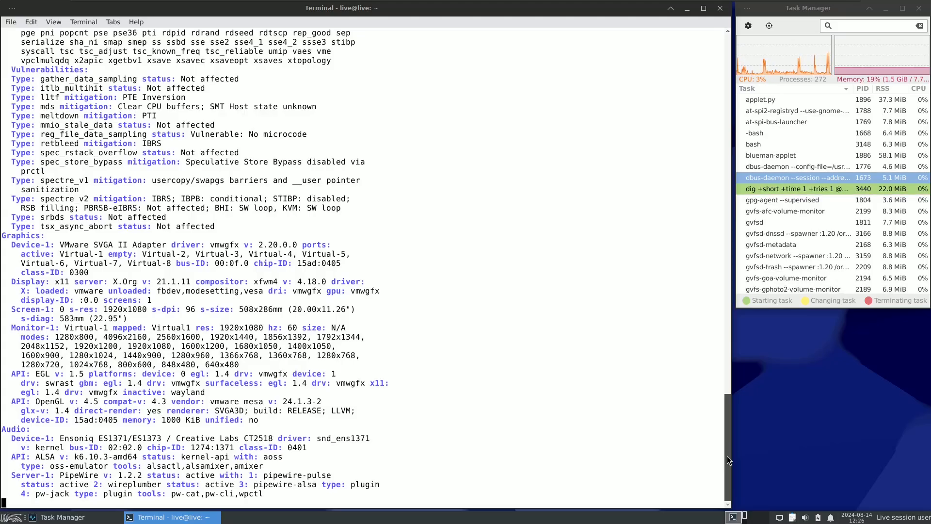
Step: Examine the System section at the start of the inxi -sv8 report, highlighting the compiler, display manager and distro base entries
{"action": "left_click_drag", "start_coordinate": [727, 456], "coordinate": [723, 222]}
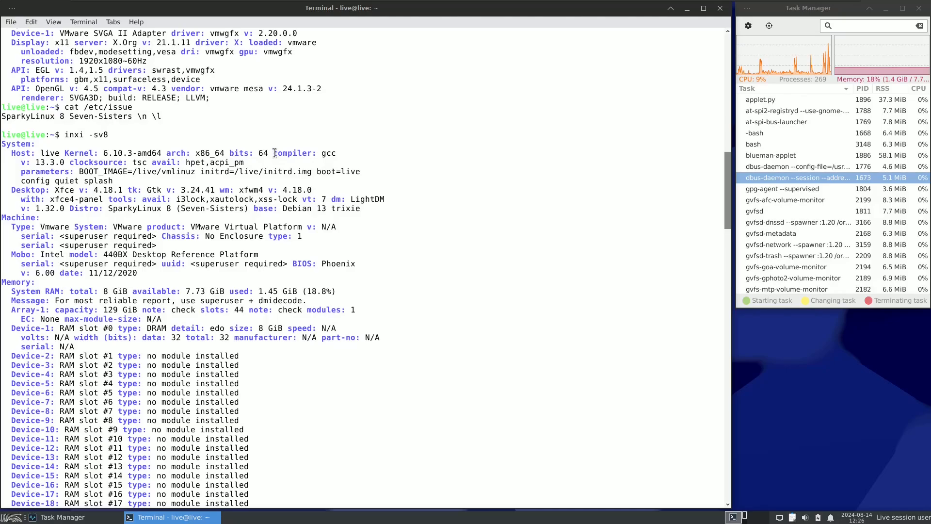
{"action": "left_click_drag", "start_coordinate": [274, 152], "coordinate": [64, 162]}
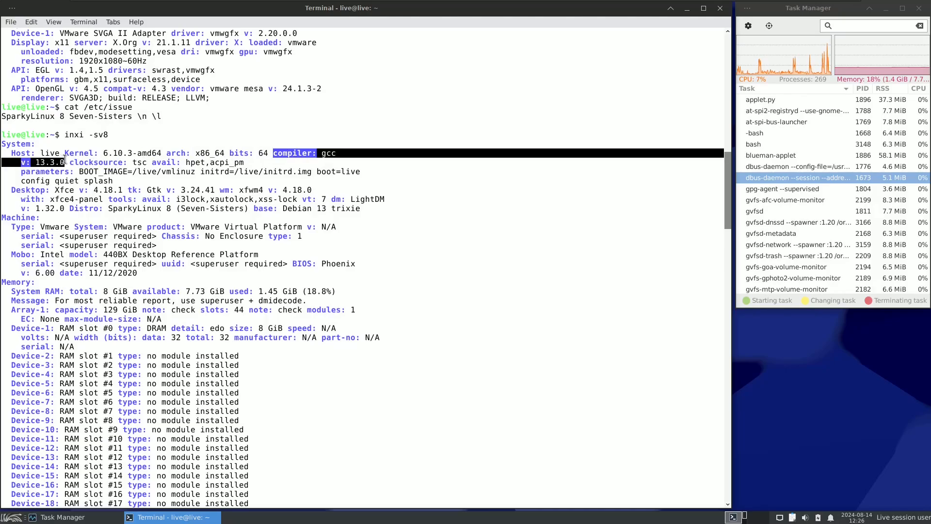
{"action": "left_click", "coordinate": [342, 194]}
{"action": "left_click_drag", "start_coordinate": [50, 190], "coordinate": [65, 212]}
{"action": "left_click", "coordinate": [354, 201]}
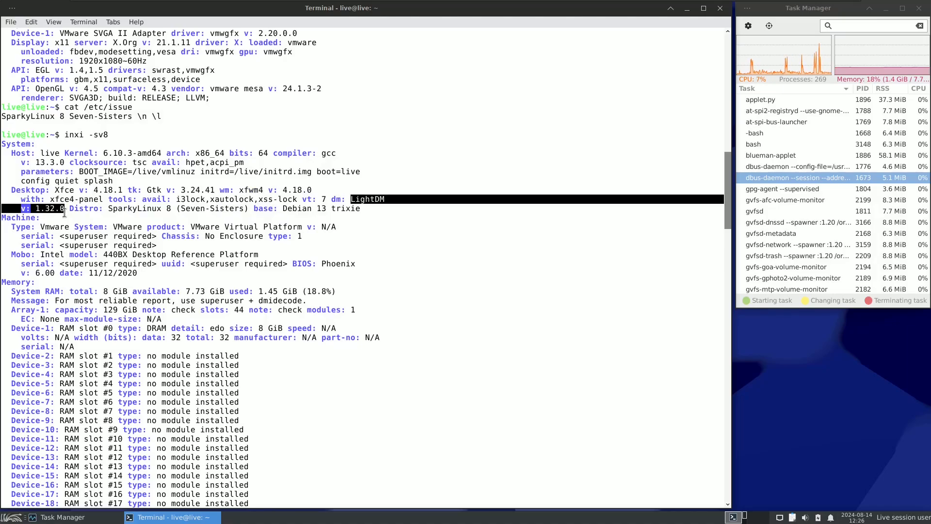
{"action": "left_click", "coordinate": [461, 259]}
{"action": "left_click_drag", "start_coordinate": [252, 209], "coordinate": [365, 210]}
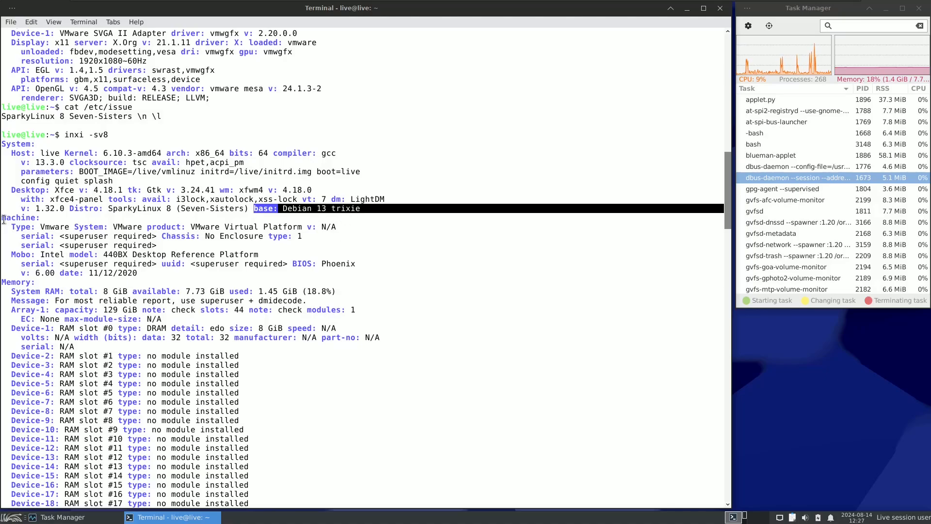
Step: Examine the Machine section and the memory summary of the verbose report by highlighting their lines
{"action": "left_click_drag", "start_coordinate": [2, 217], "coordinate": [143, 273]}
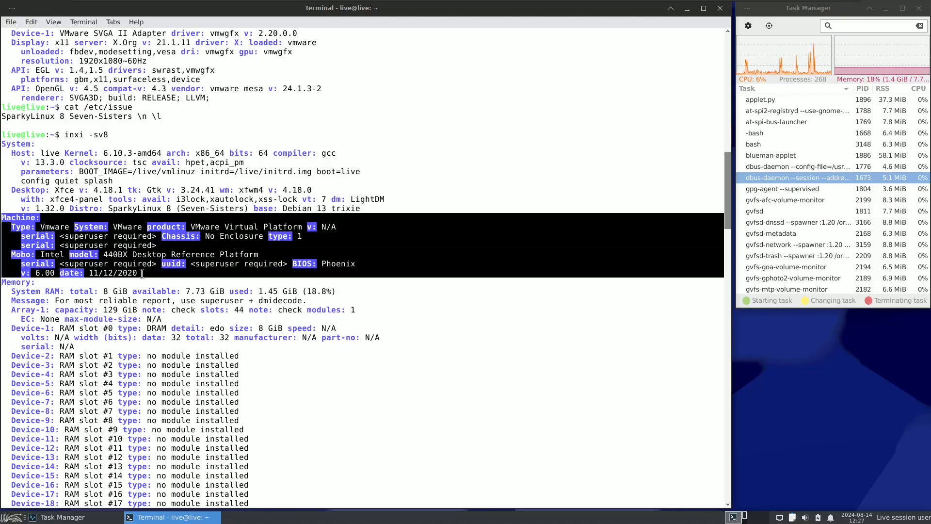
{"action": "left_click", "coordinate": [142, 274]}
{"action": "left_click_drag", "start_coordinate": [2, 281], "coordinate": [169, 316]}
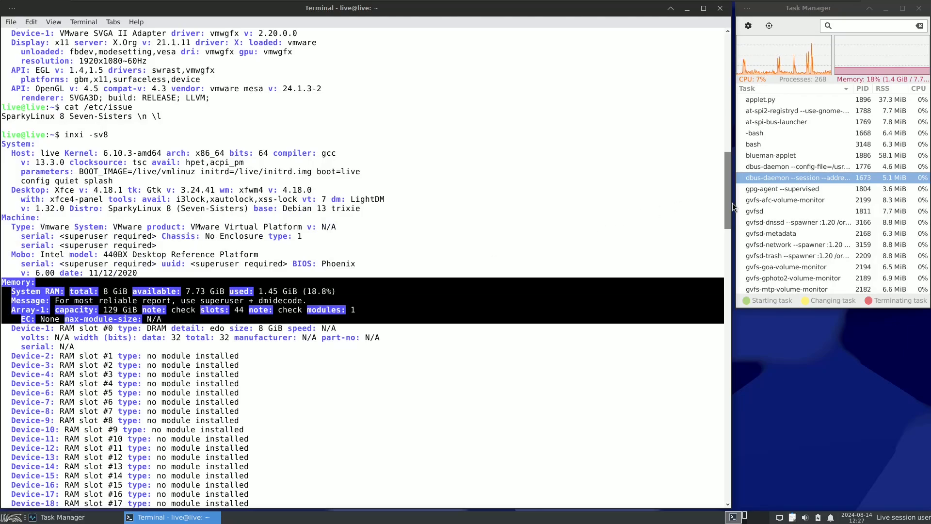
Step: Examine the CPU vulnerabilities list in the verbose report by highlighting the whole list
{"action": "left_click_drag", "start_coordinate": [726, 203], "coordinate": [728, 339]}
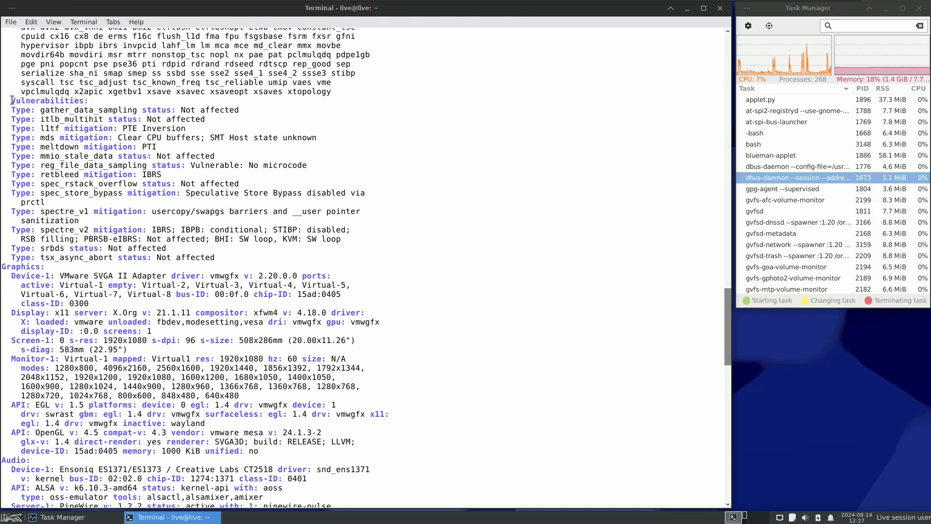
{"action": "left_click_drag", "start_coordinate": [13, 101], "coordinate": [230, 255]}
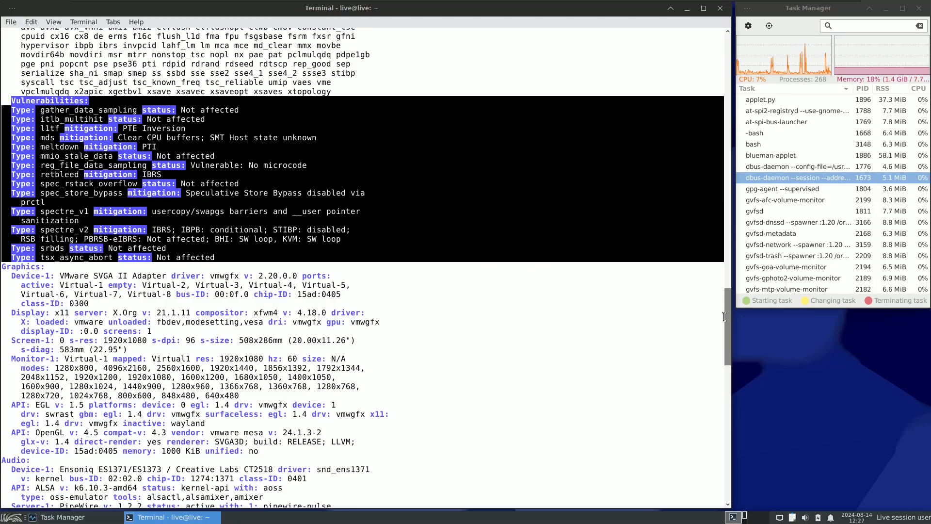
Step: Examine the Graphics section of the verbose report, highlighting the monitor modes and the display server version, and clear the highlights
{"action": "left_click_drag", "start_coordinate": [729, 310], "coordinate": [729, 341]}
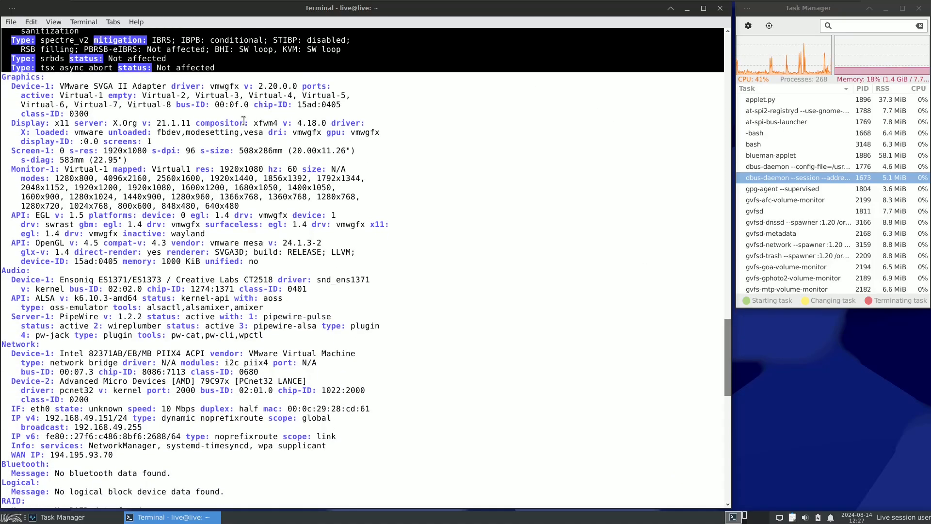
{"action": "left_click_drag", "start_coordinate": [3, 77], "coordinate": [351, 207]}
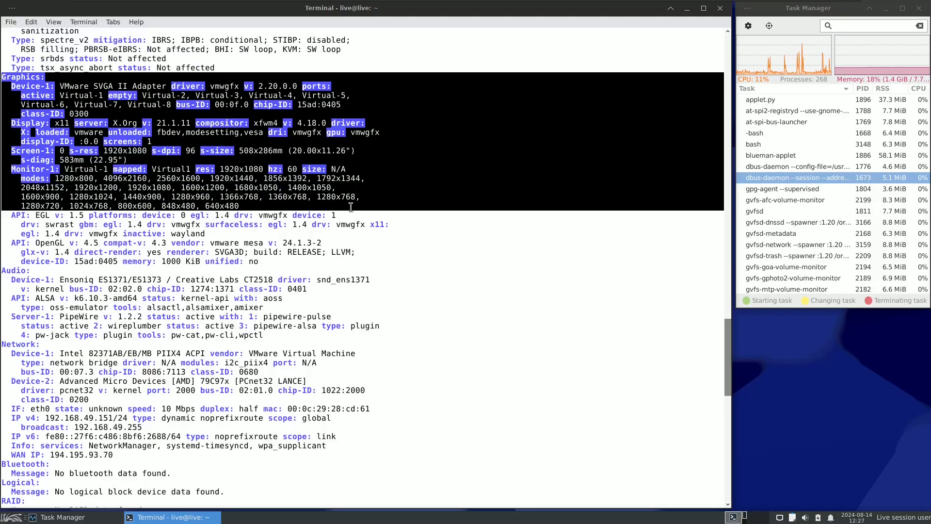
{"action": "left_click", "coordinate": [212, 196]}
{"action": "left_click_drag", "start_coordinate": [245, 203], "coordinate": [5, 170]}
{"action": "left_click", "coordinate": [472, 144]}
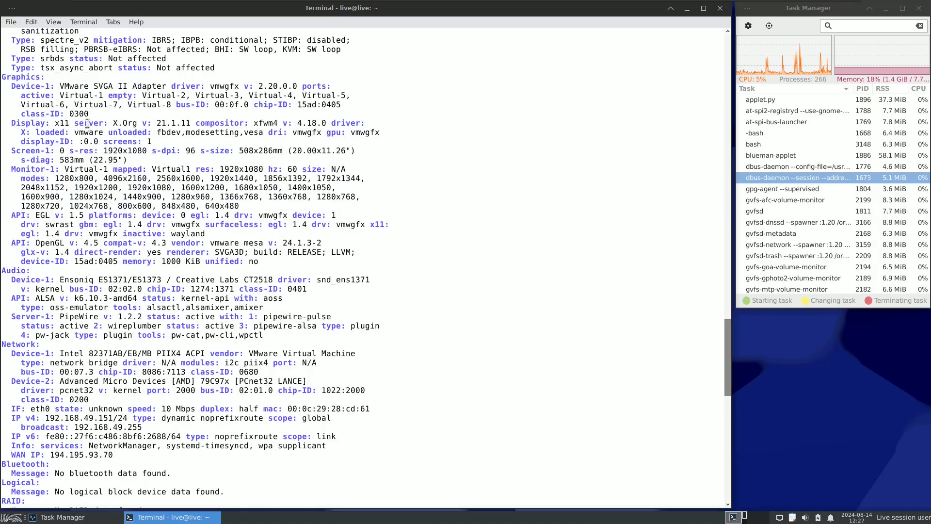
{"action": "left_click_drag", "start_coordinate": [11, 123], "coordinate": [199, 126]}
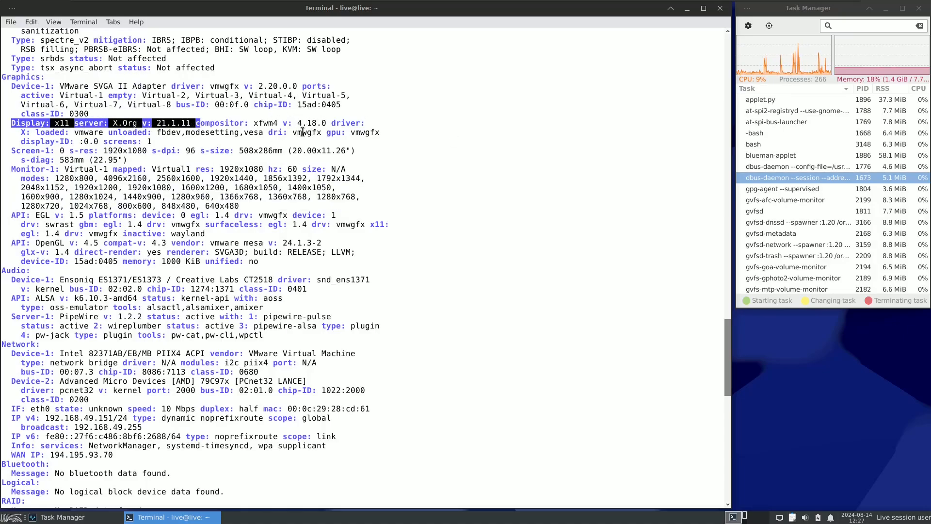
{"action": "left_click", "coordinate": [362, 144]}
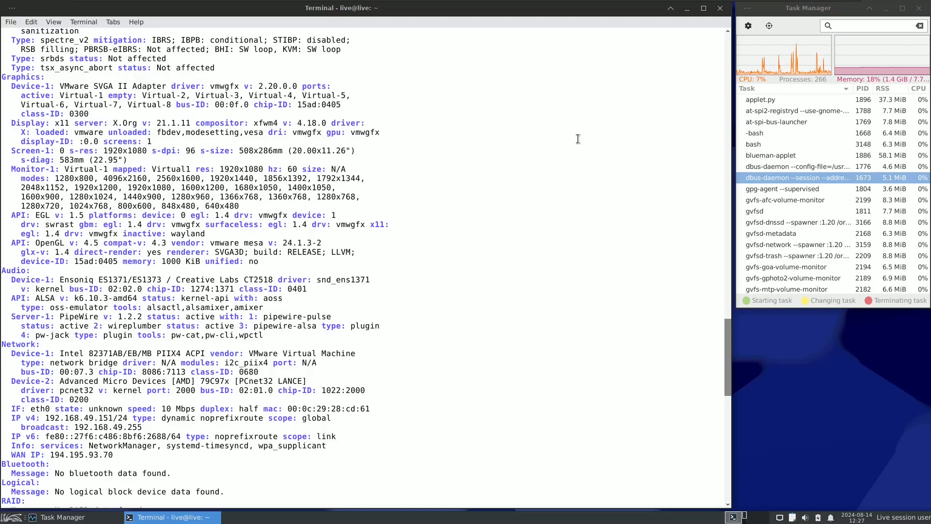
Step: Examine the Audio section of the verbose inxi report by highlighting its device, API and server lines
{"action": "left_click_drag", "start_coordinate": [727, 339], "coordinate": [730, 357]}
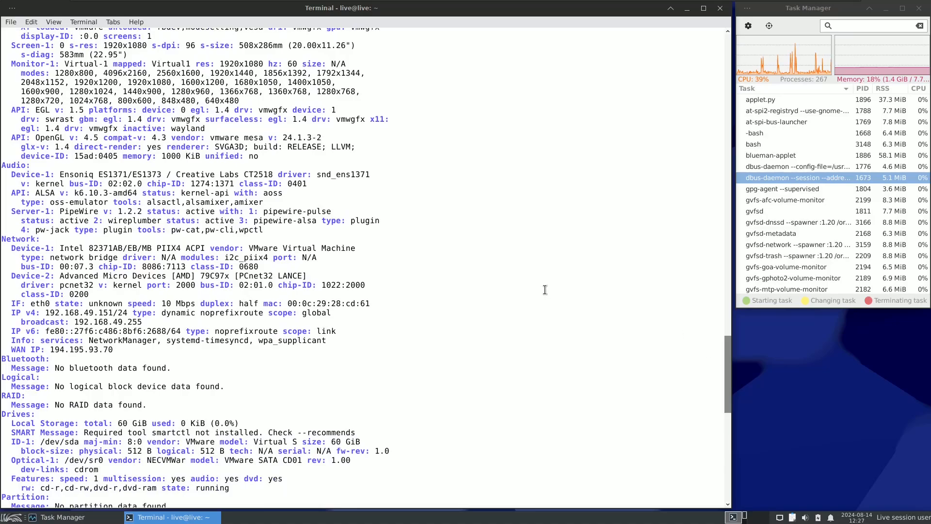
{"action": "mouse_move", "coordinate": [3, 165]}
{"action": "left_mouse_down"}
{"action": "mouse_move", "coordinate": [145, 194]}
{"action": "mouse_move", "coordinate": [170, 213]}
{"action": "mouse_move", "coordinate": [246, 223]}
{"action": "mouse_move", "coordinate": [242, 231]}
{"action": "mouse_move", "coordinate": [6, 174]}
{"action": "left_mouse_up"}
{"action": "left_click", "coordinate": [242, 231]}
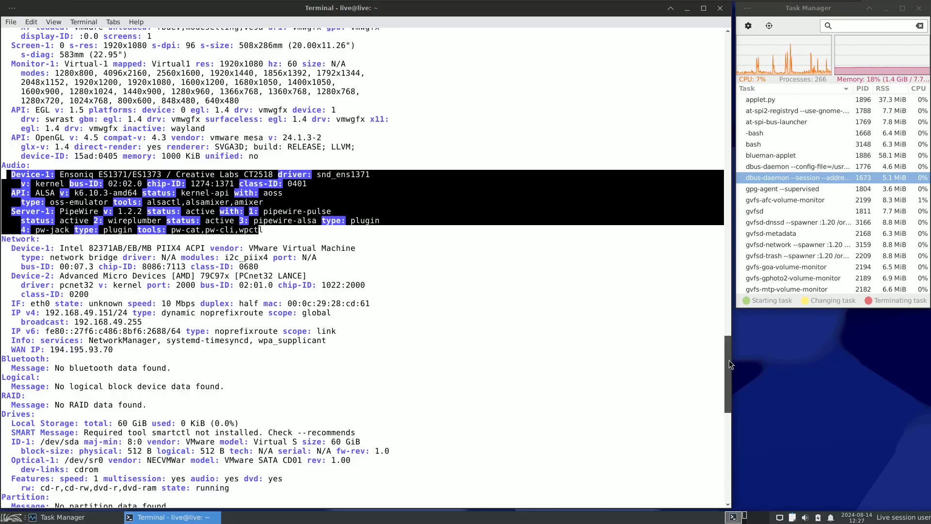
Step: Examine the Network and Bluetooth sections of the verbose report by highlighting their lines
{"action": "left_click_drag", "start_coordinate": [725, 360], "coordinate": [727, 387]}
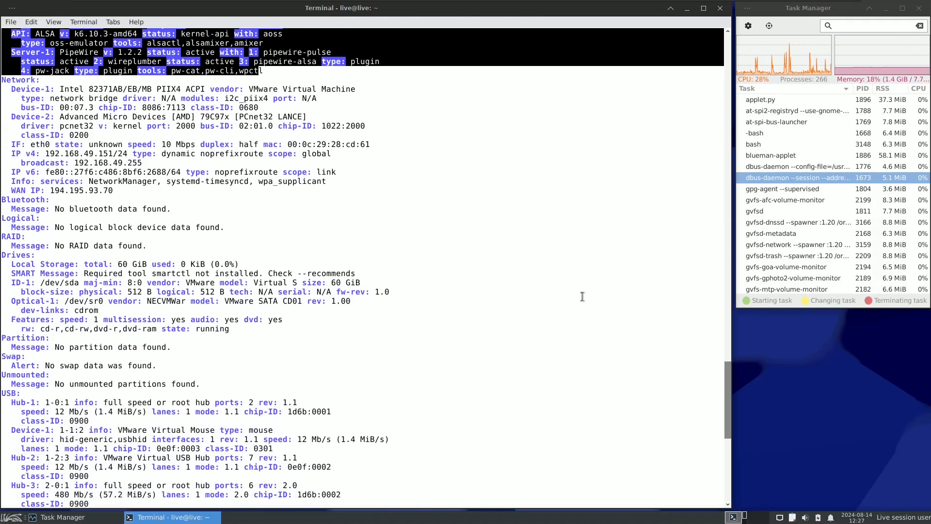
{"action": "left_click_drag", "start_coordinate": [5, 82], "coordinate": [195, 203]}
{"action": "triple_click", "coordinate": [197, 208]}
{"action": "left_click_drag", "start_coordinate": [2, 199], "coordinate": [168, 213]}
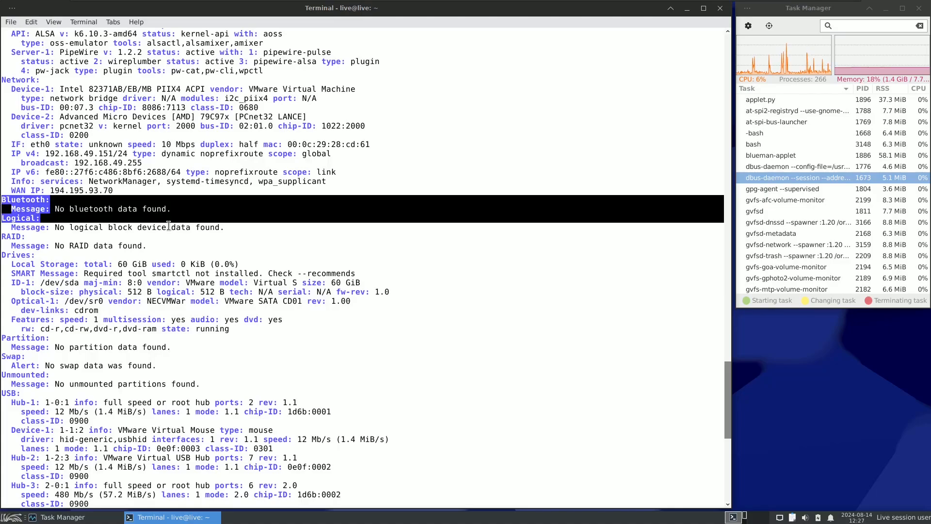
Step: Examine the Info section at the end of the report, highlighting the shell version and the init system entry, and clear the highlights
{"action": "left_click_drag", "start_coordinate": [730, 380], "coordinate": [732, 450]}
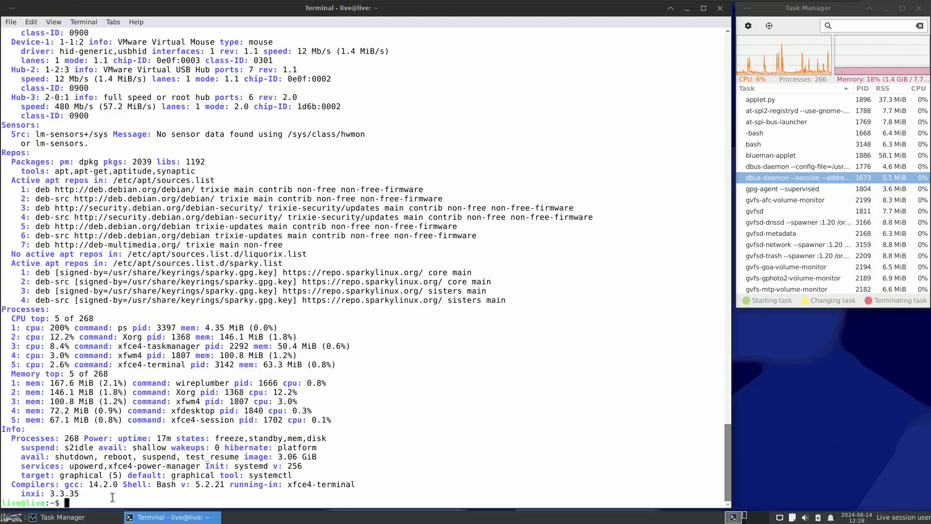
{"action": "left_click_drag", "start_coordinate": [156, 485], "coordinate": [226, 487]}
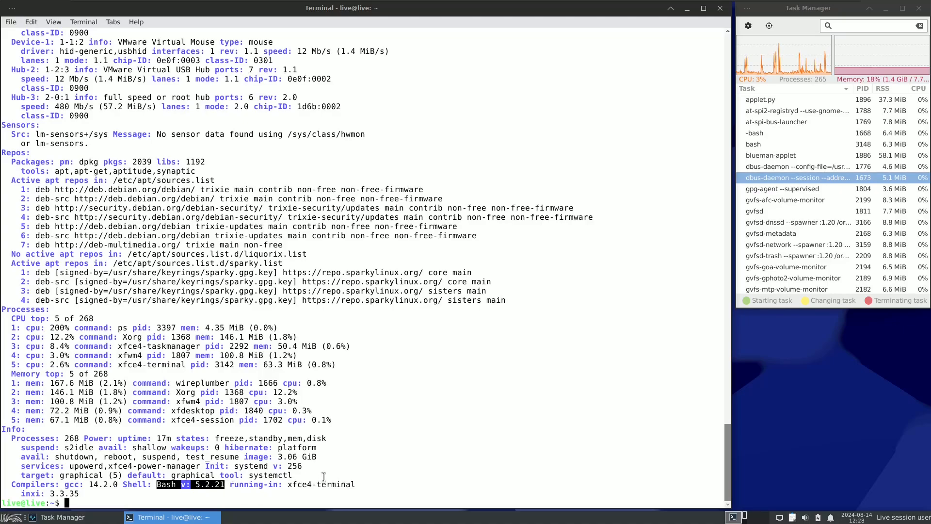
{"action": "left_click", "coordinate": [301, 470]}
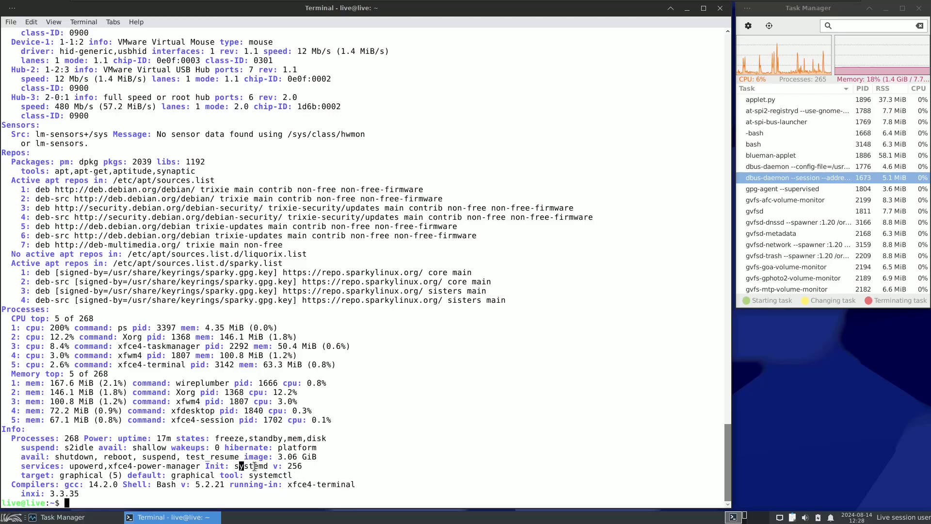
{"action": "left_click_drag", "start_coordinate": [255, 466], "coordinate": [310, 466]}
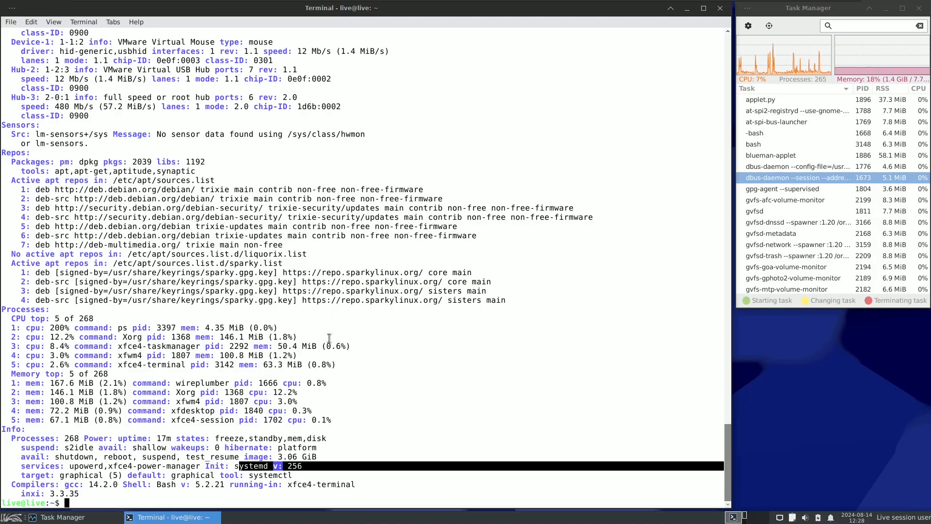
{"action": "left_click", "coordinate": [115, 501]}
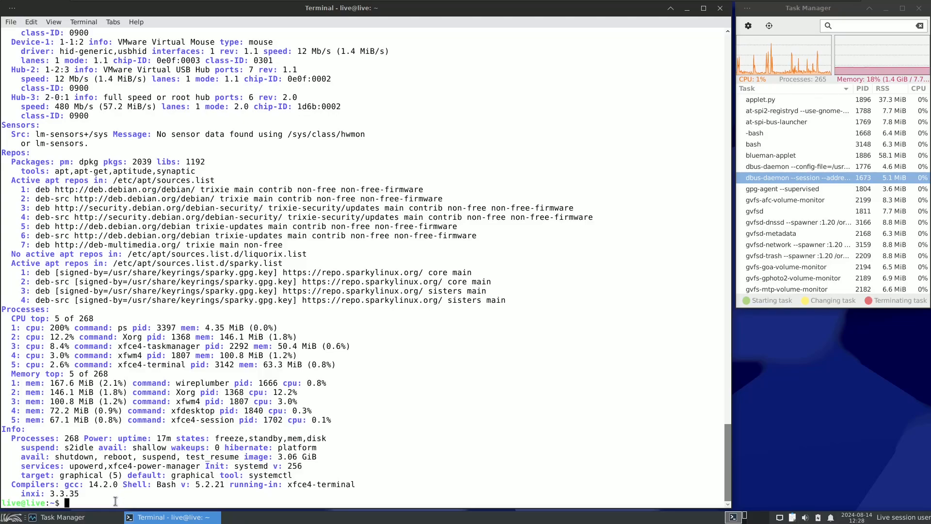
Step: Try to start the htop process viewer from the terminal prompt
{"action": "type", "text": "htop"}
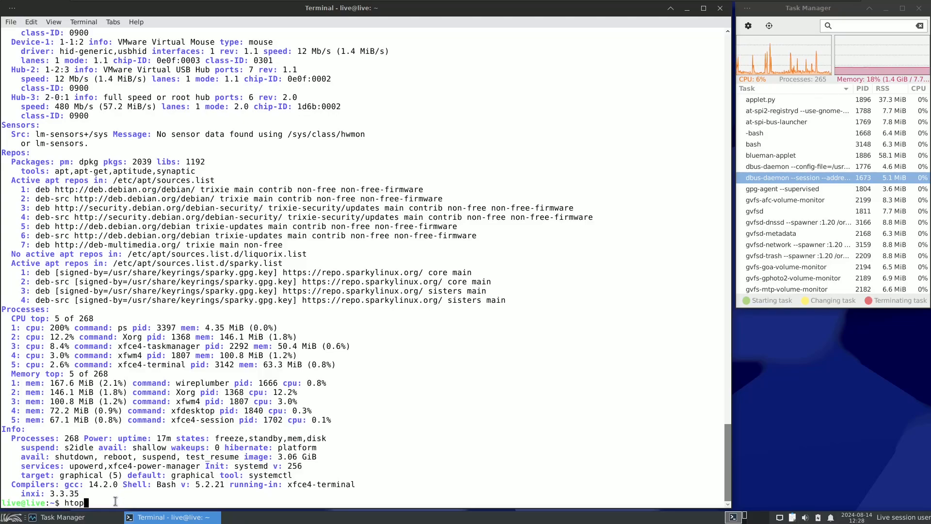
{"action": "key", "text": "Return"}
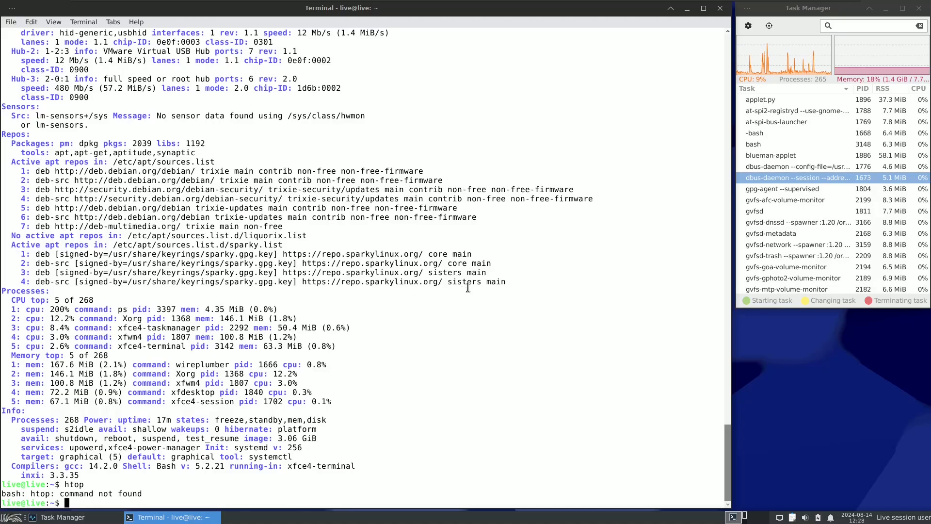
Step: Close the terminal and launch the Sparky Installer from the desktop, choosing to launch the untrusted calamares.desktop file anyway
{"action": "left_click", "coordinate": [720, 8]}
{"action": "left_click", "coordinate": [35, 249]}
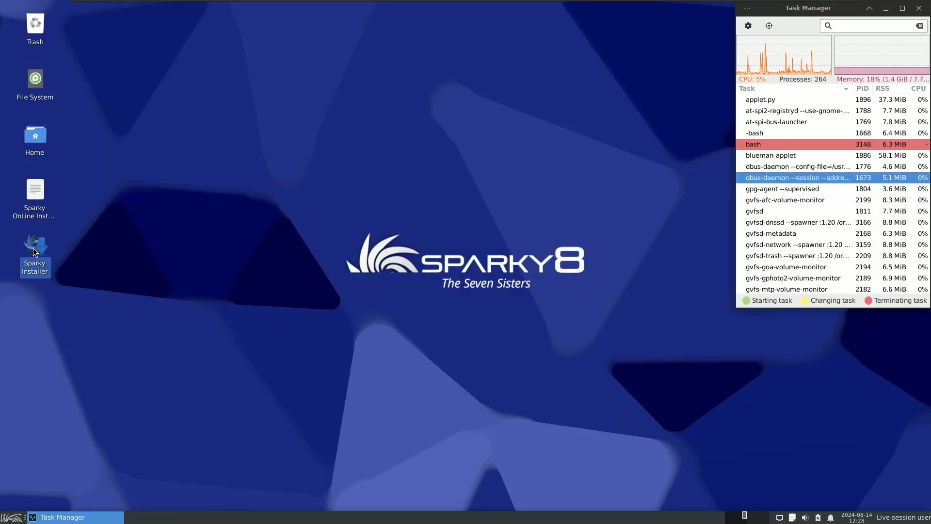
{"action": "right_click", "coordinate": [24, 236]}
{"action": "key", "text": "Escape"}
{"action": "key", "text": "Return"}
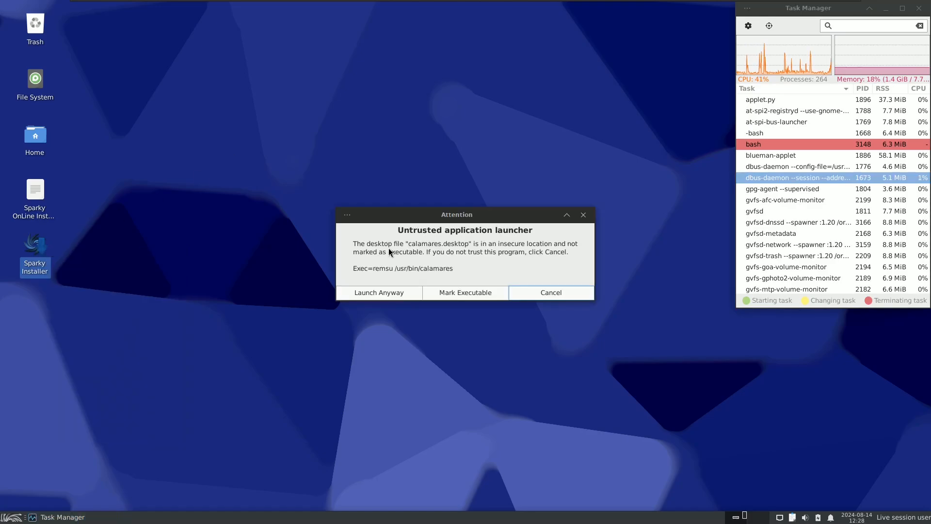
{"action": "left_click", "coordinate": [377, 291]}
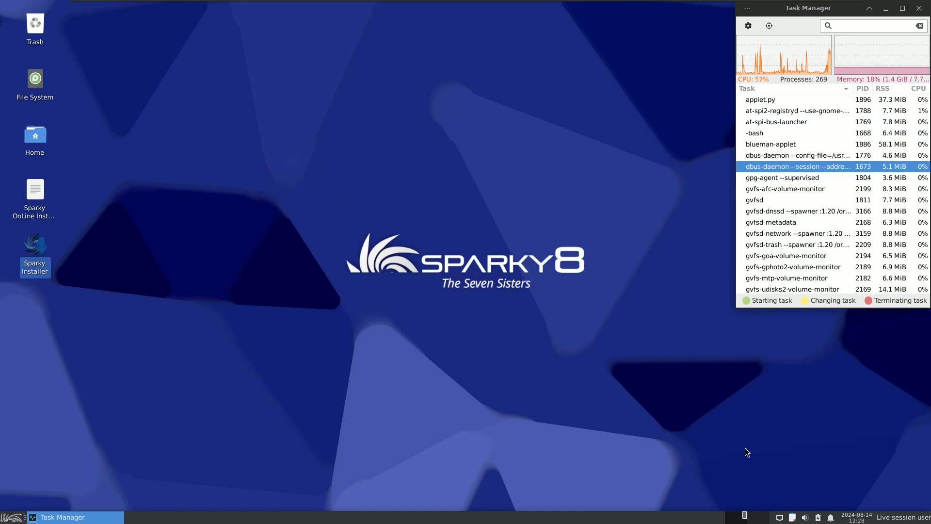
Step: Check the live session user, clock and notification items of the desktop panel while the installer loads, and close the notification list
{"action": "left_click", "coordinate": [904, 517]}
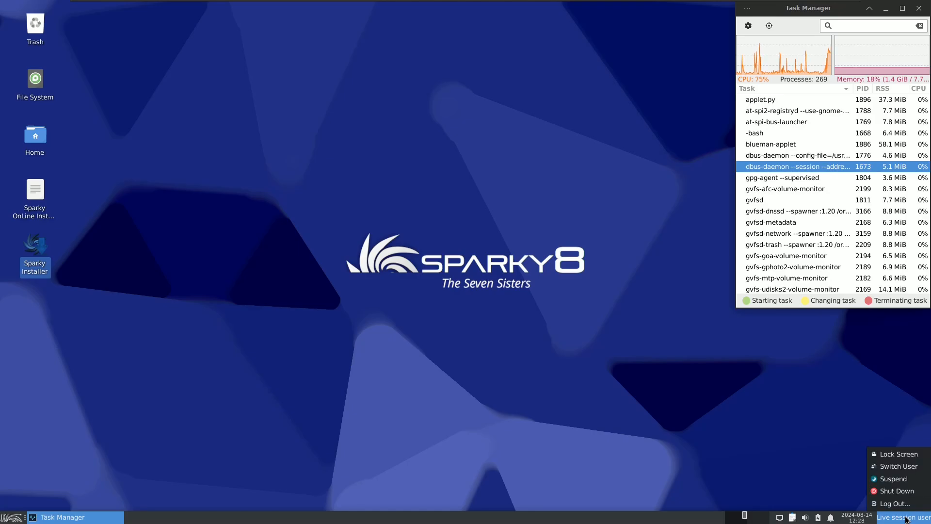
{"action": "left_click", "coordinate": [853, 517]}
{"action": "left_click", "coordinate": [852, 519]}
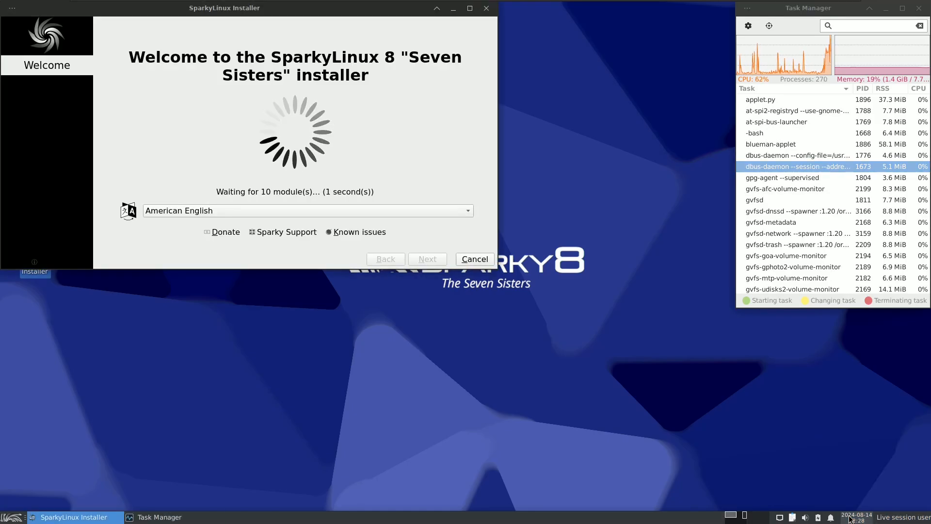
{"action": "left_click", "coordinate": [848, 519]}
{"action": "left_click", "coordinate": [847, 520]}
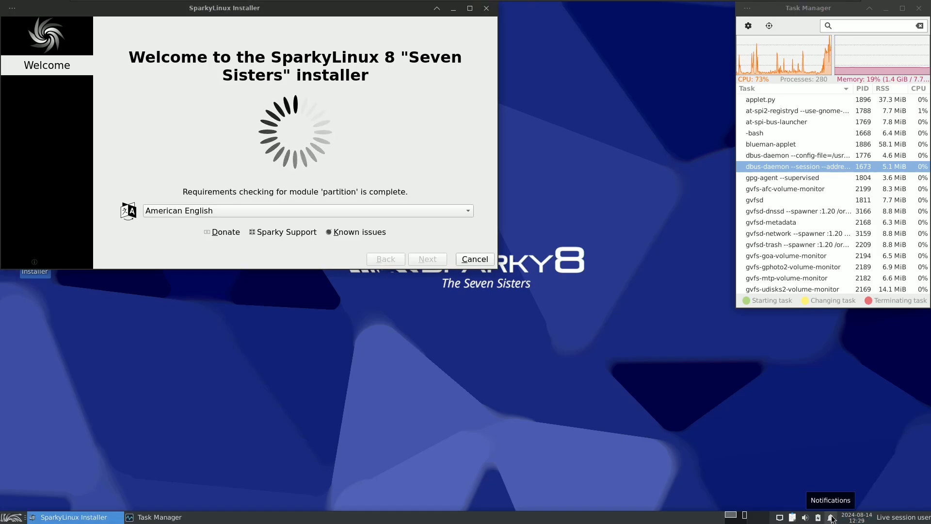
{"action": "left_click", "coordinate": [831, 517]}
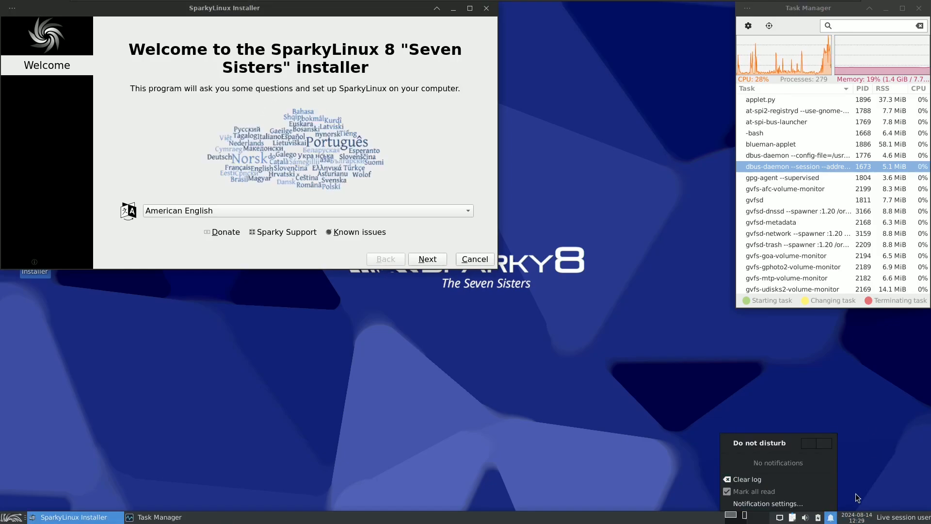
{"action": "left_click", "coordinate": [851, 517]}
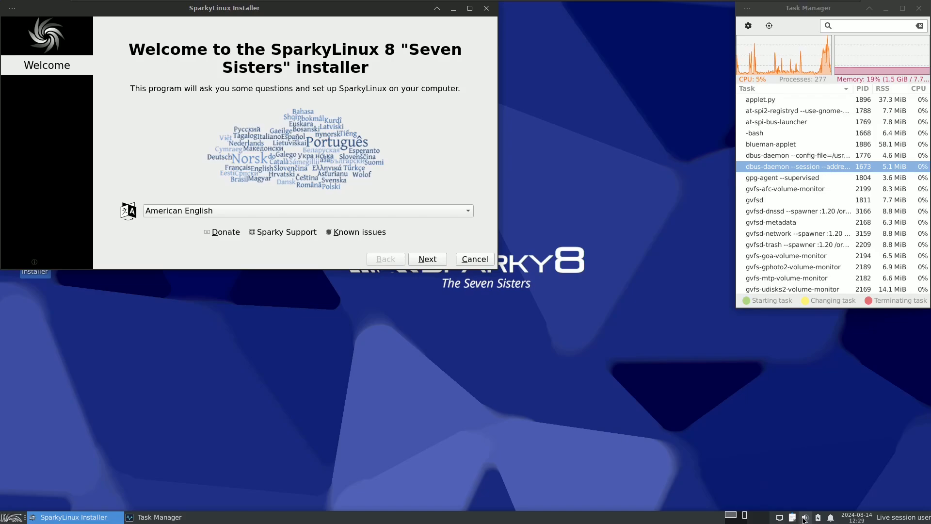
Step: Open the audio mixer from the panel, look through its output devices and configuration pages, and close it
{"action": "left_click", "coordinate": [804, 518]}
{"action": "left_click", "coordinate": [828, 506]}
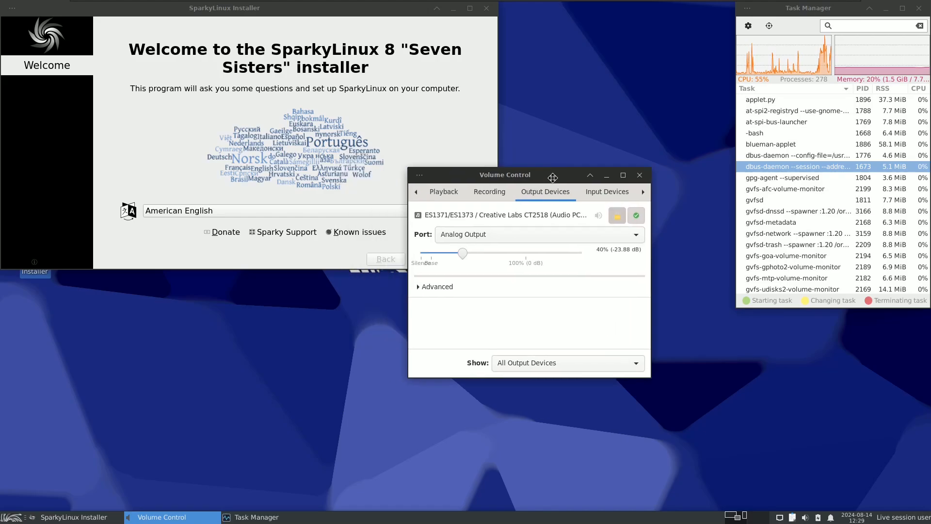
{"action": "left_click", "coordinate": [476, 205]}
{"action": "left_click", "coordinate": [509, 200]}
{"action": "left_click", "coordinate": [569, 199]}
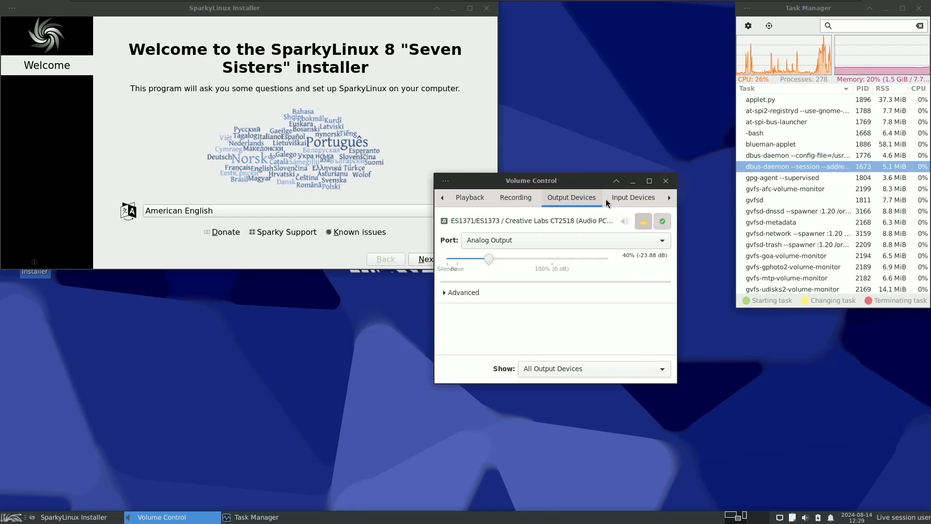
{"action": "left_click", "coordinate": [613, 201]}
{"action": "left_click", "coordinate": [669, 197]}
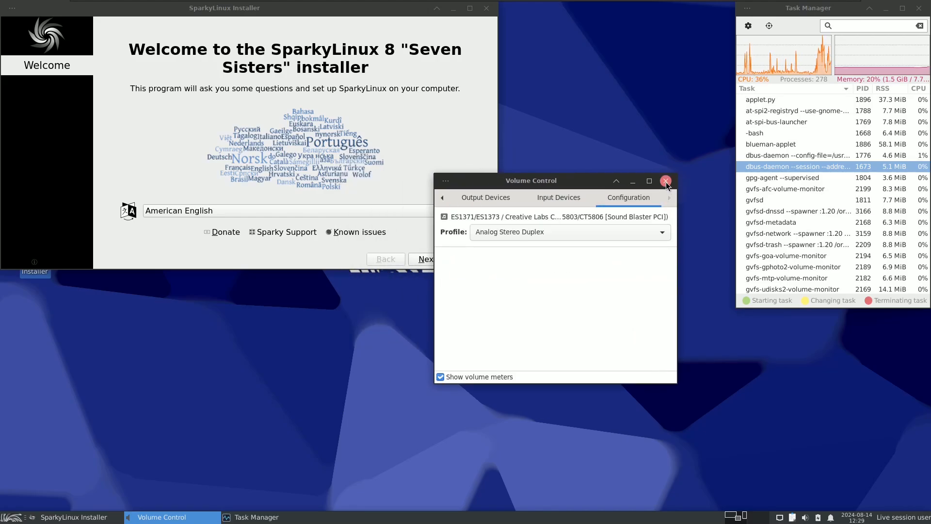
{"action": "left_click", "coordinate": [666, 180]}
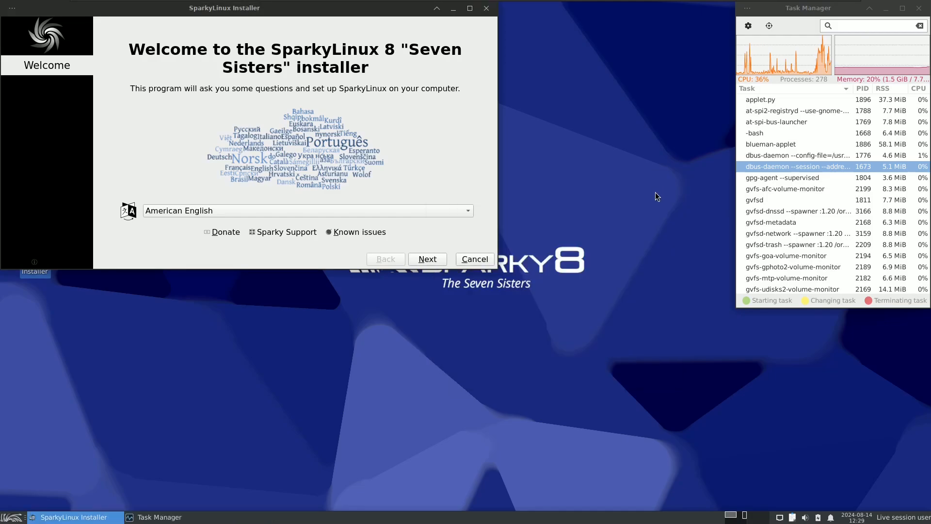
Step: View the version information of xfce4-panel, highlighting the version number, and close the information window
{"action": "right_click", "coordinate": [519, 516]}
{"action": "mouse_move", "coordinate": [546, 509]}
{"action": "left_click", "coordinate": [589, 506]}
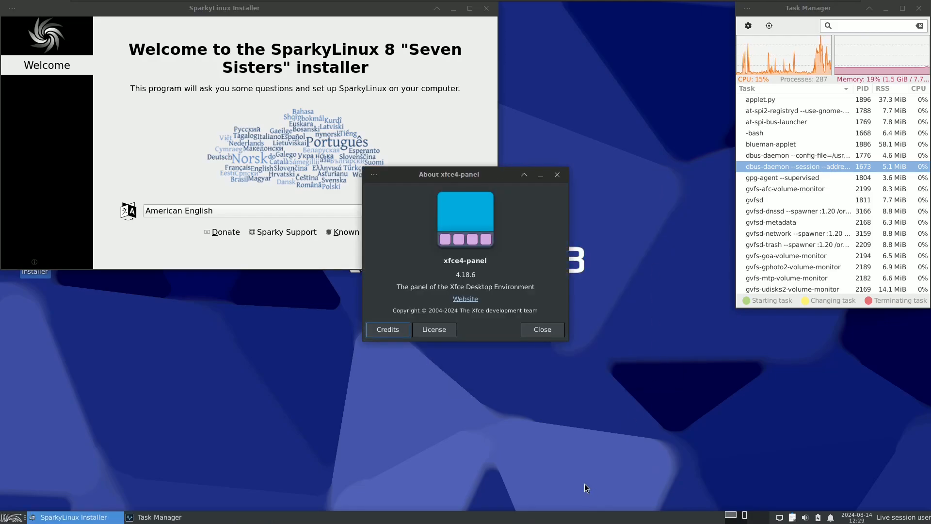
{"action": "left_click_drag", "start_coordinate": [475, 274], "coordinate": [455, 274]}
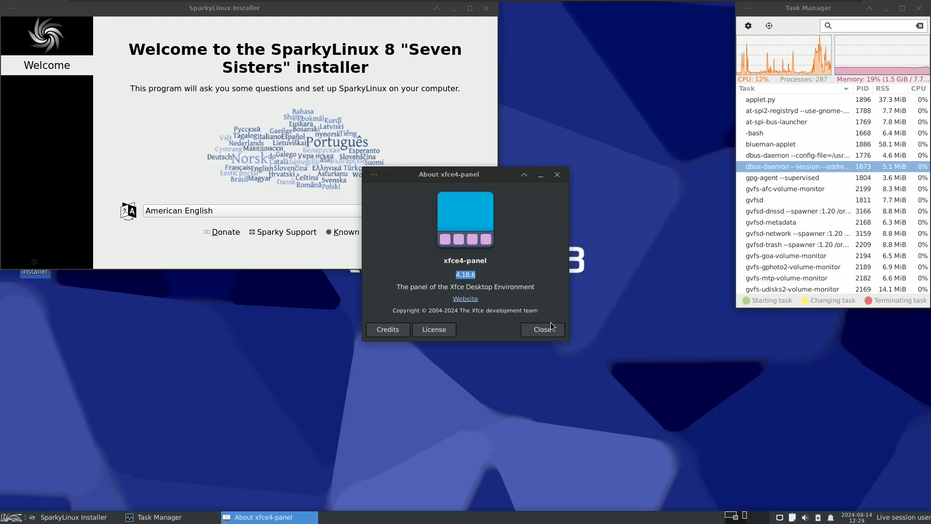
{"action": "left_click", "coordinate": [547, 329]}
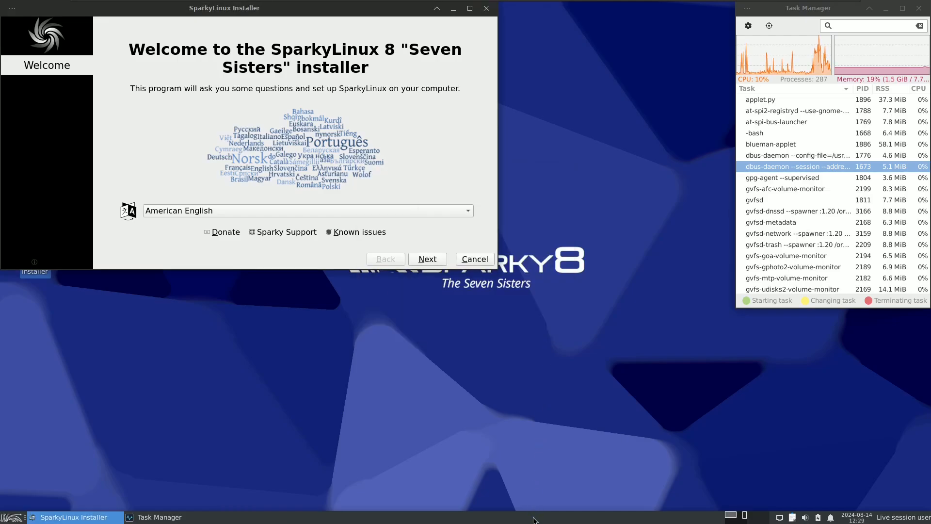
Step: Look through the panel preferences, including the appearance and items pages and the Whisker Menu plugin information, and close them
{"action": "right_click", "coordinate": [533, 519]}
{"action": "mouse_move", "coordinate": [561, 503]}
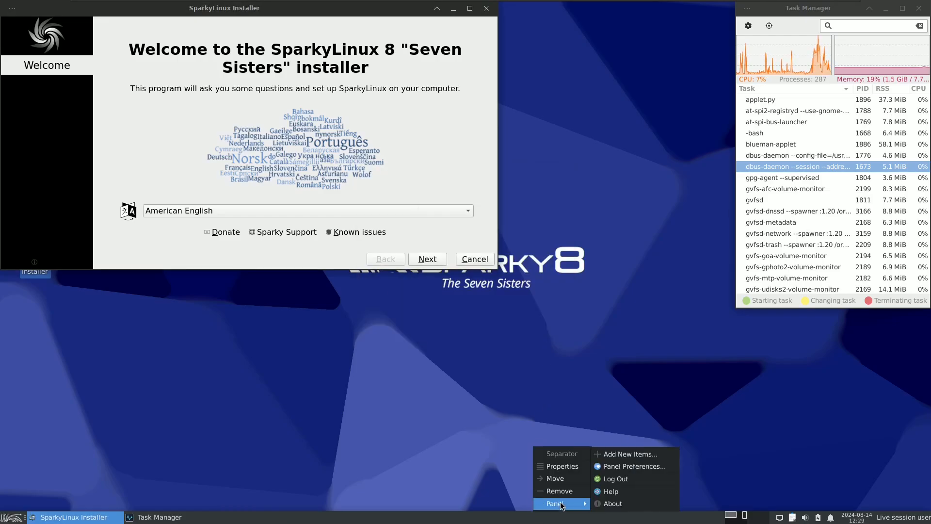
{"action": "left_click", "coordinate": [641, 470]}
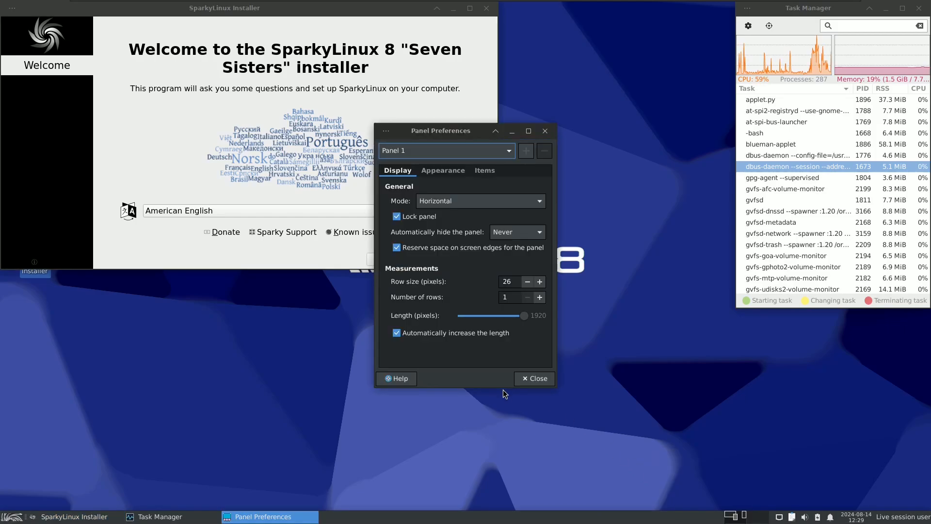
{"action": "left_click", "coordinate": [445, 172]}
{"action": "left_click", "coordinate": [473, 174]}
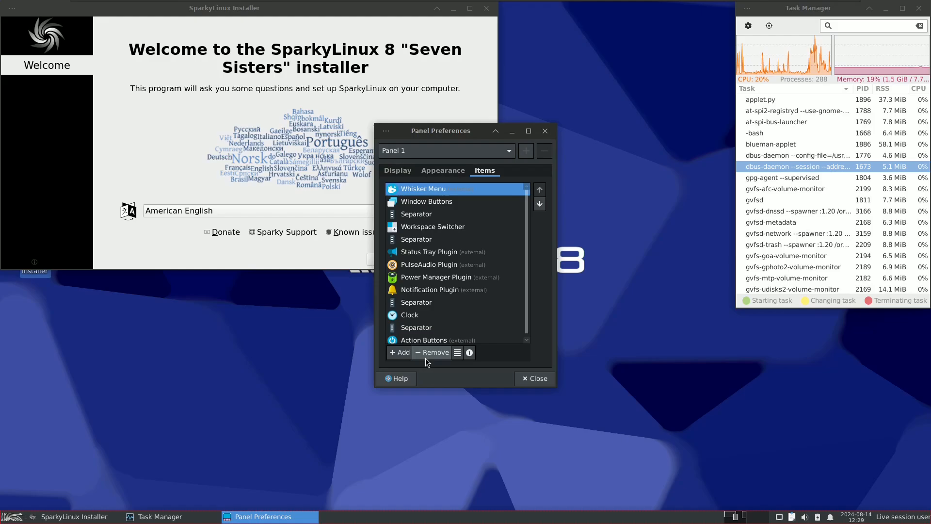
{"action": "left_click", "coordinate": [470, 355]}
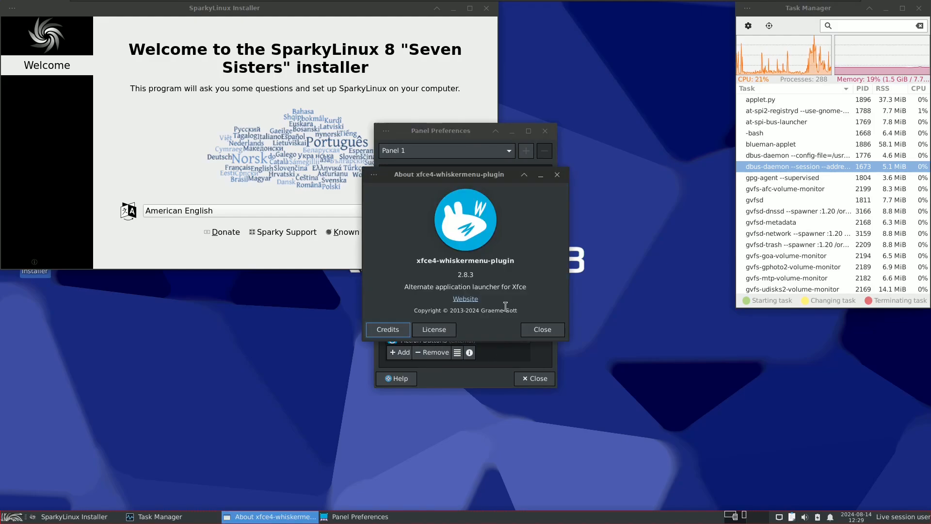
{"action": "left_click", "coordinate": [542, 330]}
{"action": "left_click", "coordinate": [539, 379]}
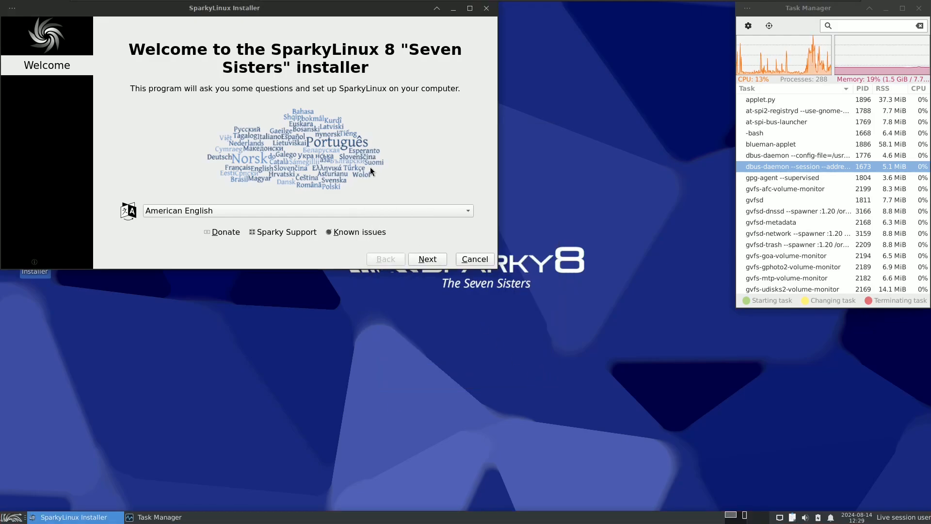
Step: View the SparkyLinux Installer's Calamares version information and its list of languages, leaving American English selected
{"action": "left_click_drag", "start_coordinate": [290, 15], "coordinate": [379, 106]}
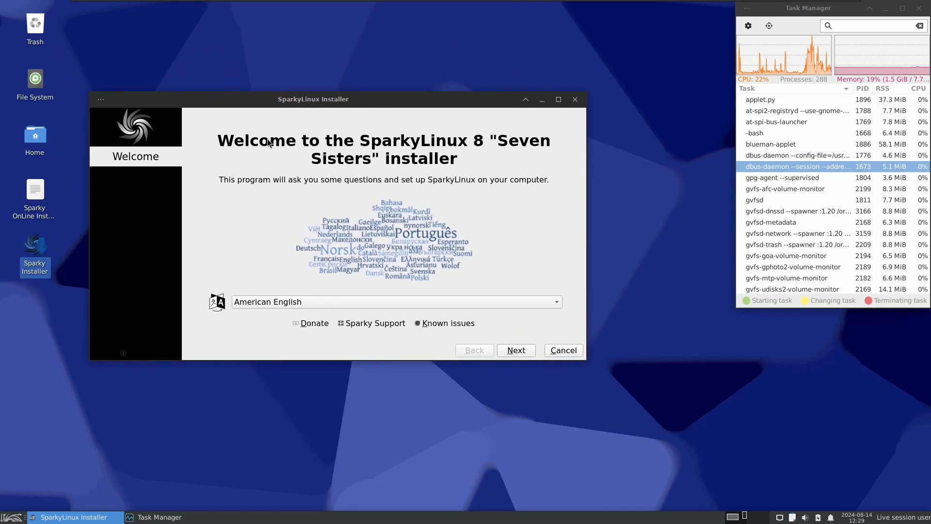
{"action": "left_click", "coordinate": [127, 353]}
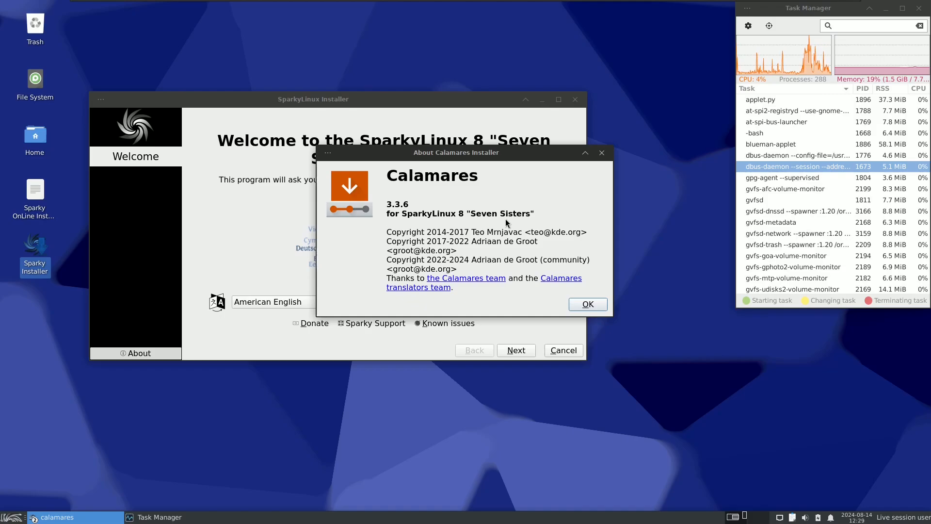
{"action": "left_click", "coordinate": [586, 304]}
{"action": "left_click", "coordinate": [301, 308]}
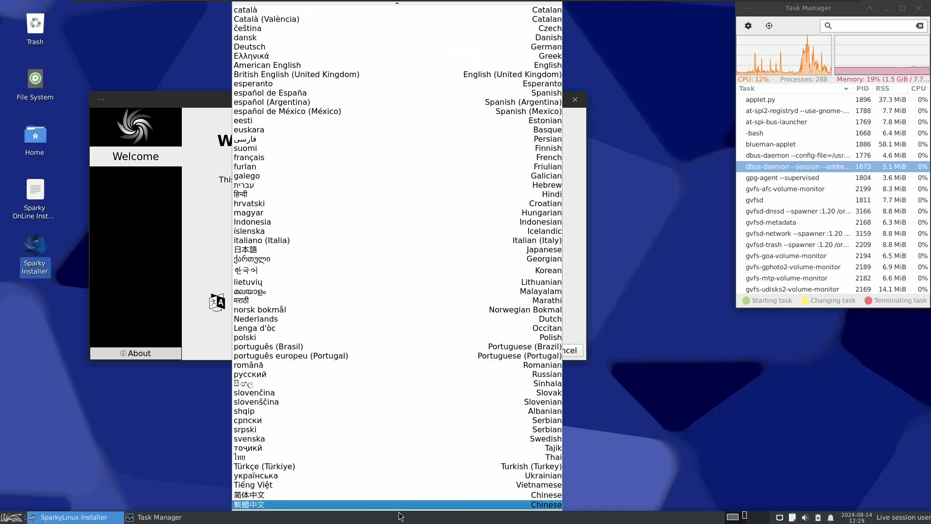
{"action": "left_click", "coordinate": [173, 329]}
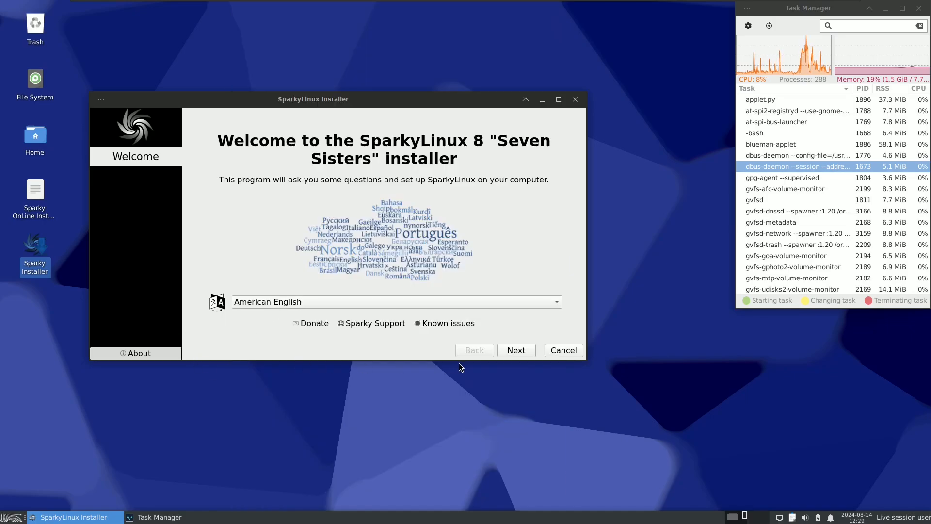
Step: Go on to the Location page and check the region and zone choices, keeping America and Los Angeles
{"action": "left_click", "coordinate": [516, 350]}
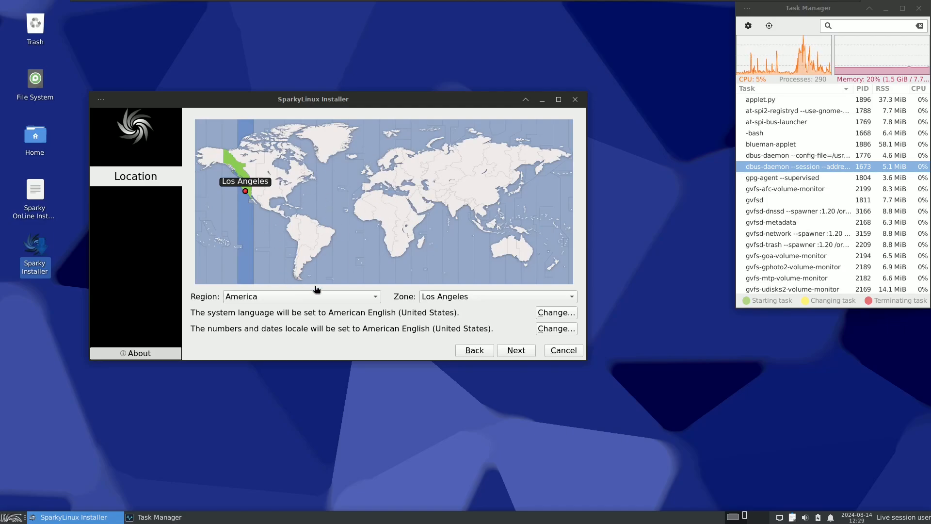
{"action": "left_click", "coordinate": [300, 296]}
{"action": "left_click", "coordinate": [494, 296]}
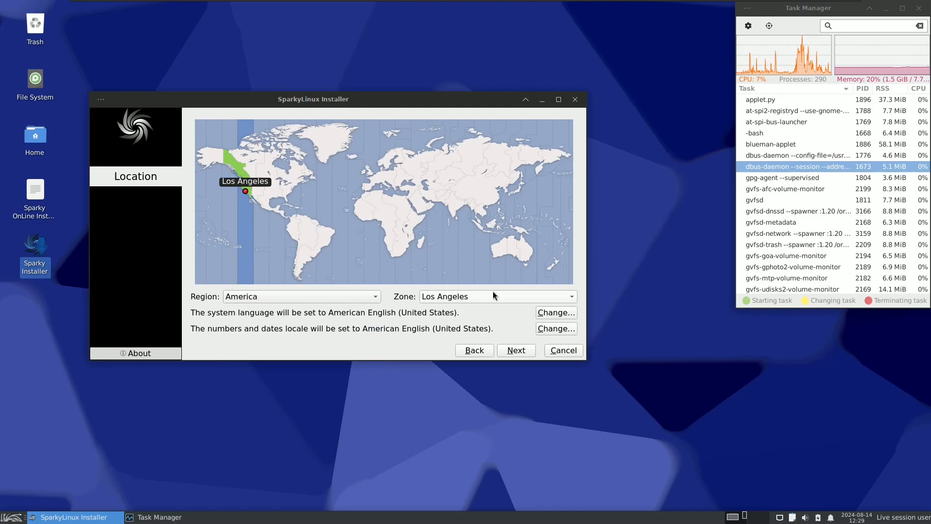
{"action": "left_click", "coordinate": [495, 297]}
{"action": "left_click", "coordinate": [266, 344]}
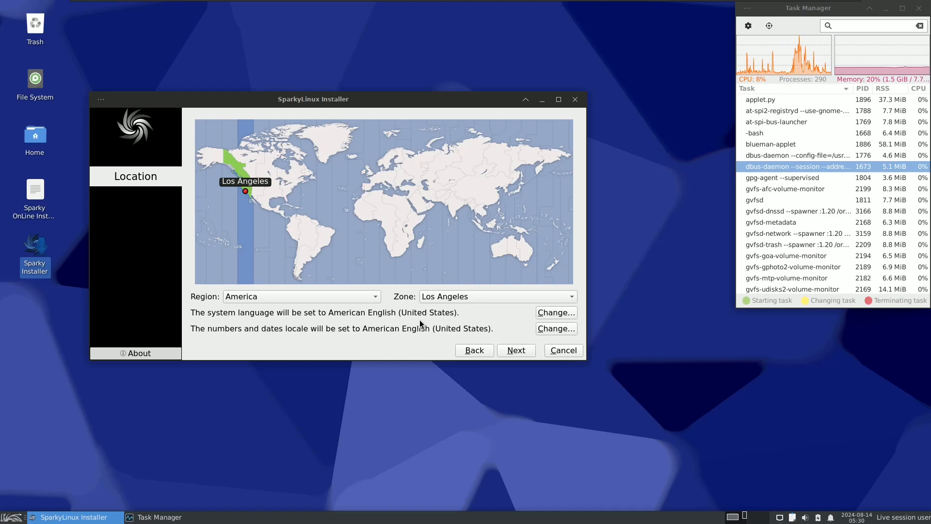
Step: Look through the locale lists for the system language and for numbers and dates, cancelling both without a change
{"action": "left_click", "coordinate": [545, 314]}
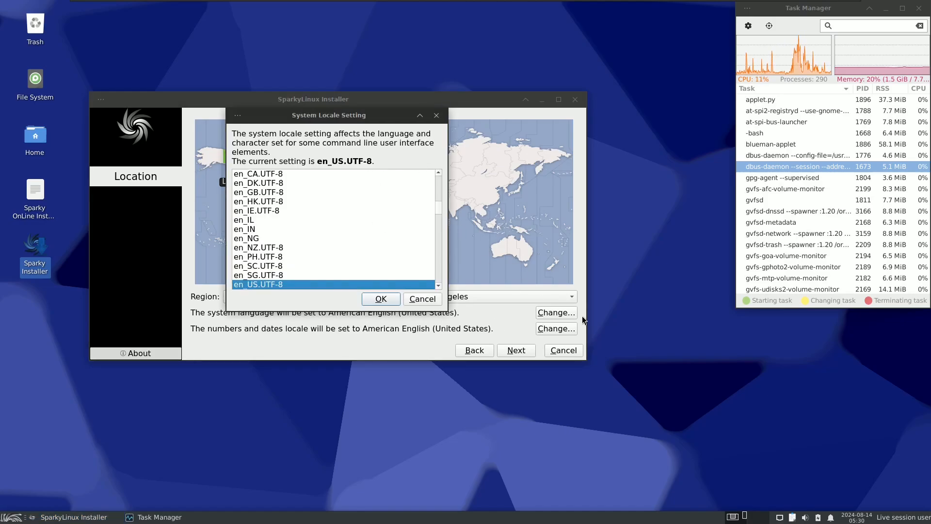
{"action": "left_click_drag", "start_coordinate": [439, 208], "coordinate": [439, 181]}
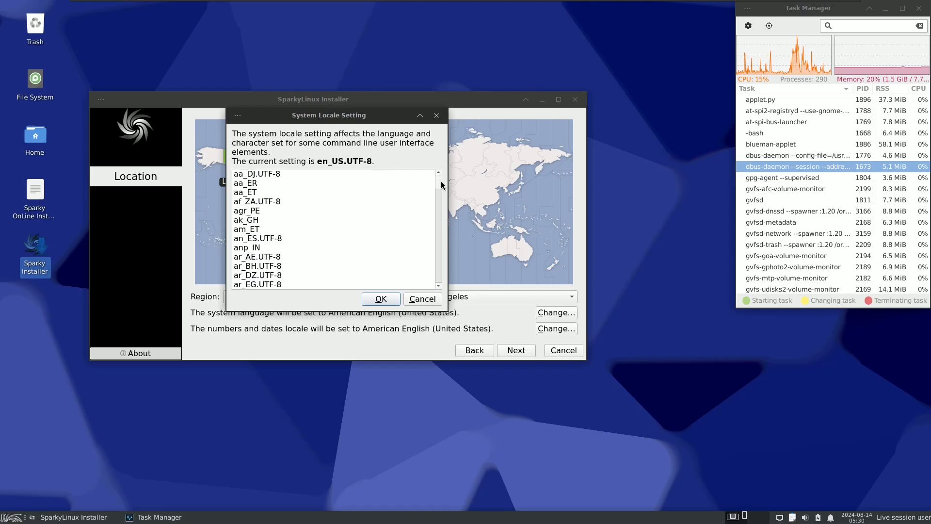
{"action": "left_click", "coordinate": [422, 299]}
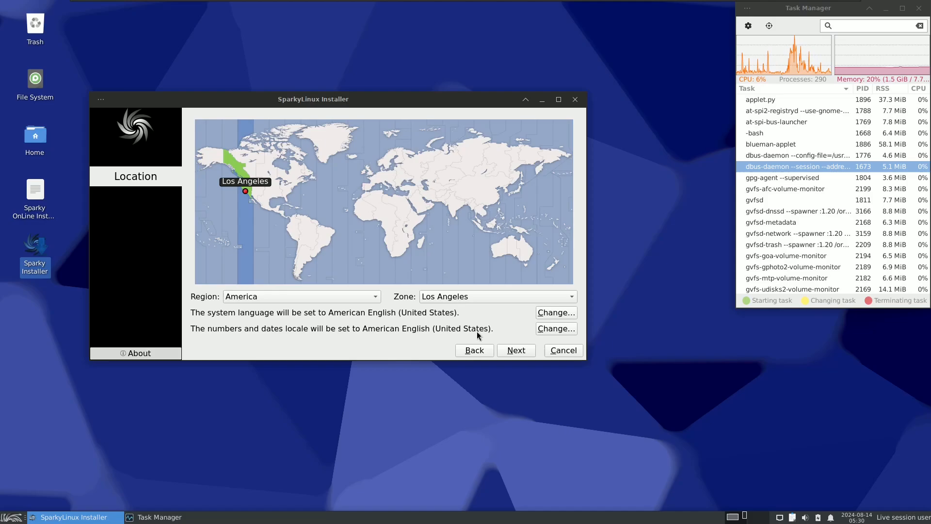
{"action": "left_click", "coordinate": [543, 328]}
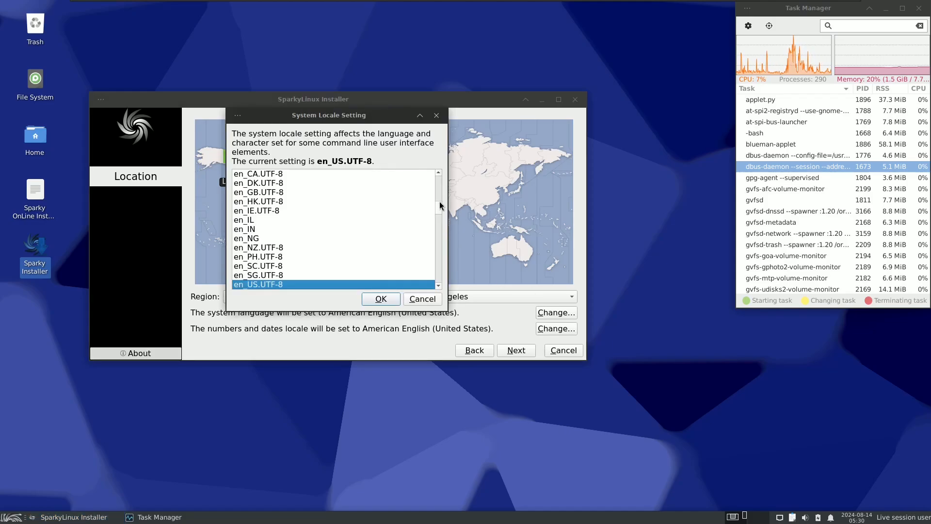
{"action": "left_click_drag", "start_coordinate": [438, 207], "coordinate": [439, 245]}
{"action": "left_click", "coordinate": [421, 299]}
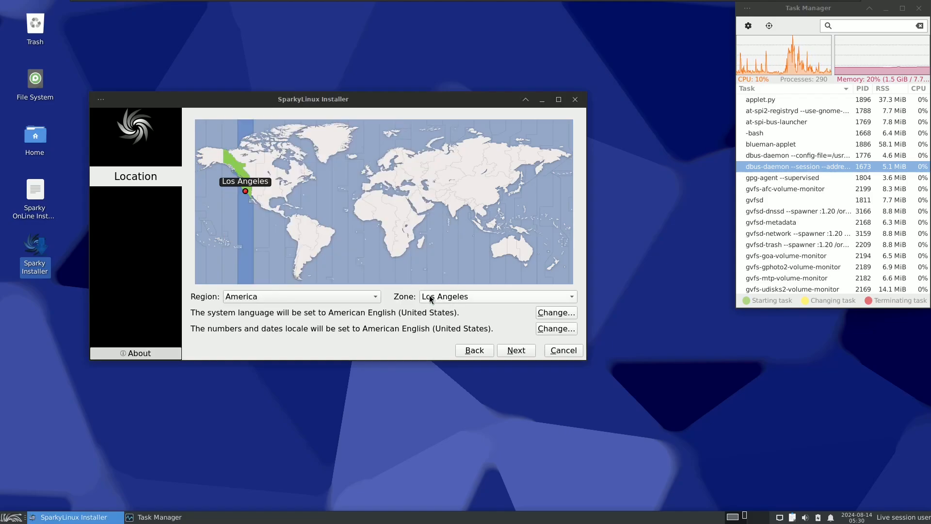
Step: Go on to the Keyboard page and set the keyboard model to Dell
{"action": "left_click", "coordinate": [515, 350]}
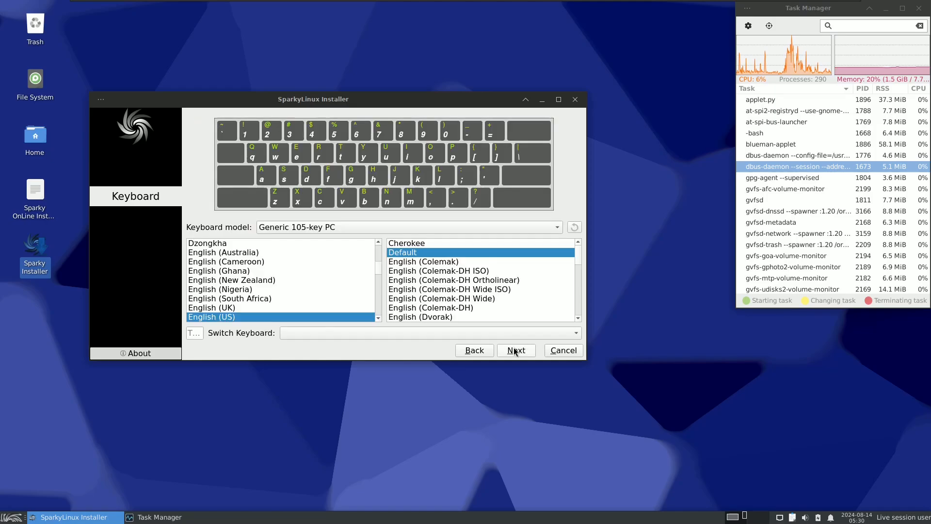
{"action": "left_click", "coordinate": [334, 230]}
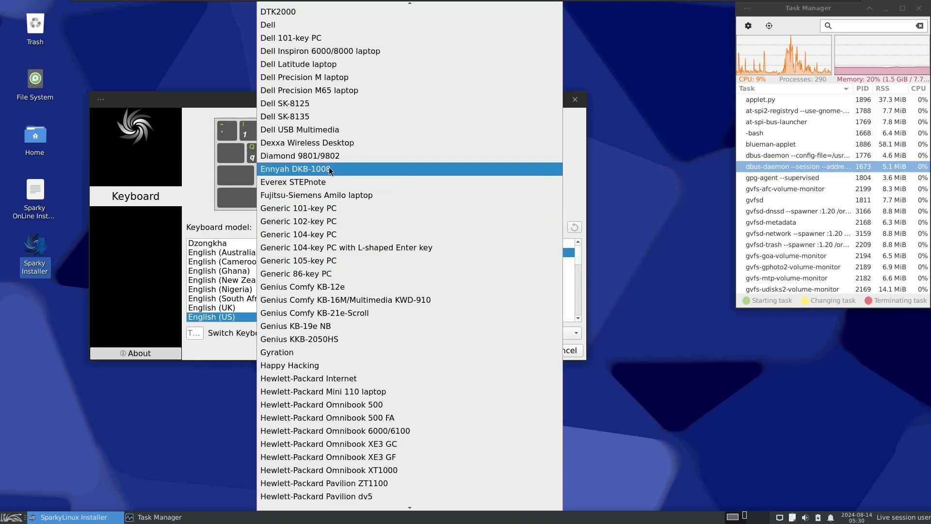
{"action": "left_click", "coordinate": [307, 26]}
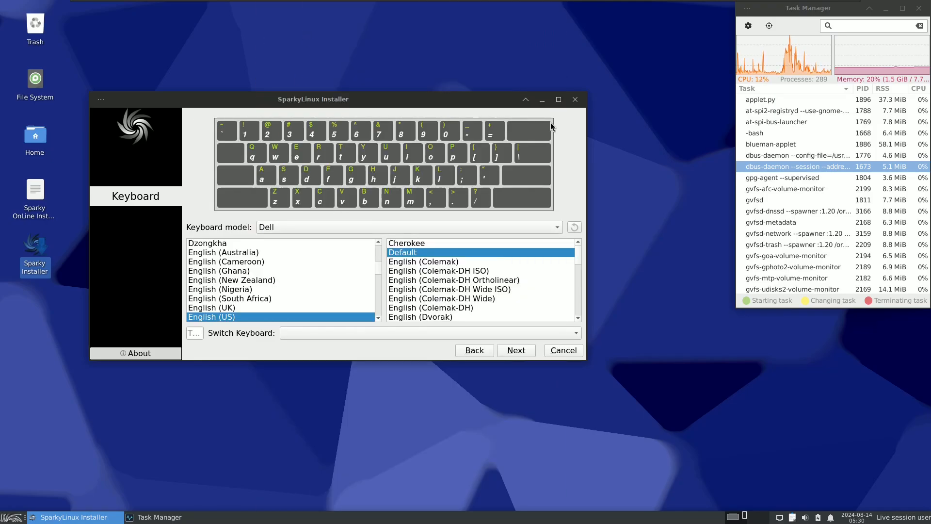
Step: Maximize the installer window and view the choices for switching keyboard layouts without selecting one
{"action": "left_click", "coordinate": [558, 99]}
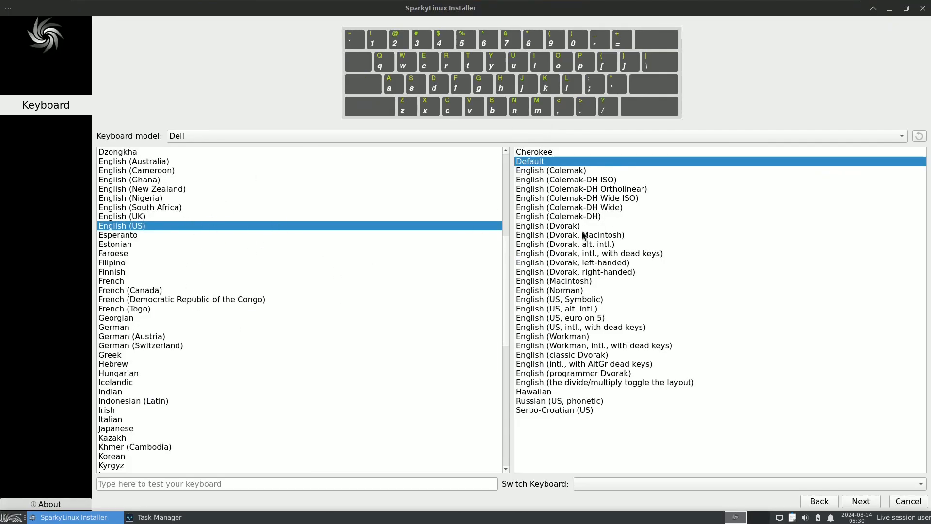
{"action": "left_click", "coordinate": [226, 484]}
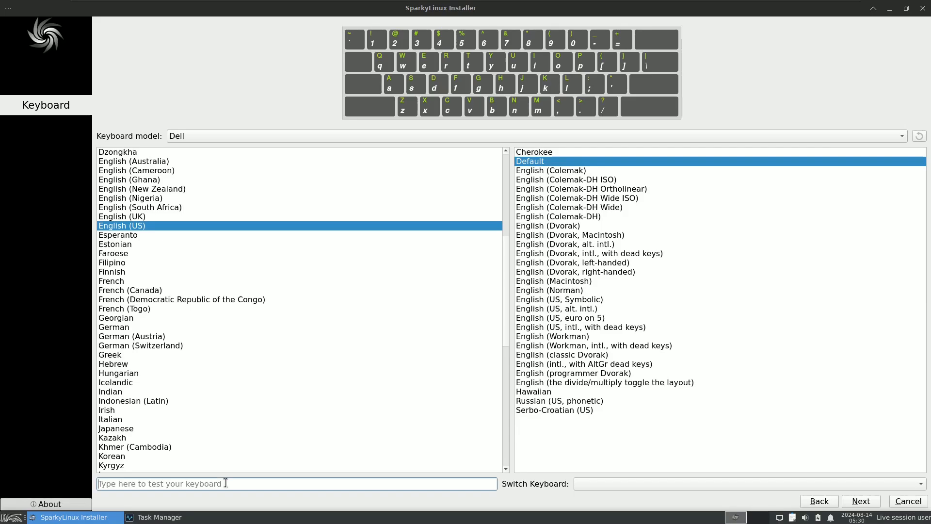
{"action": "left_click", "coordinate": [632, 482]}
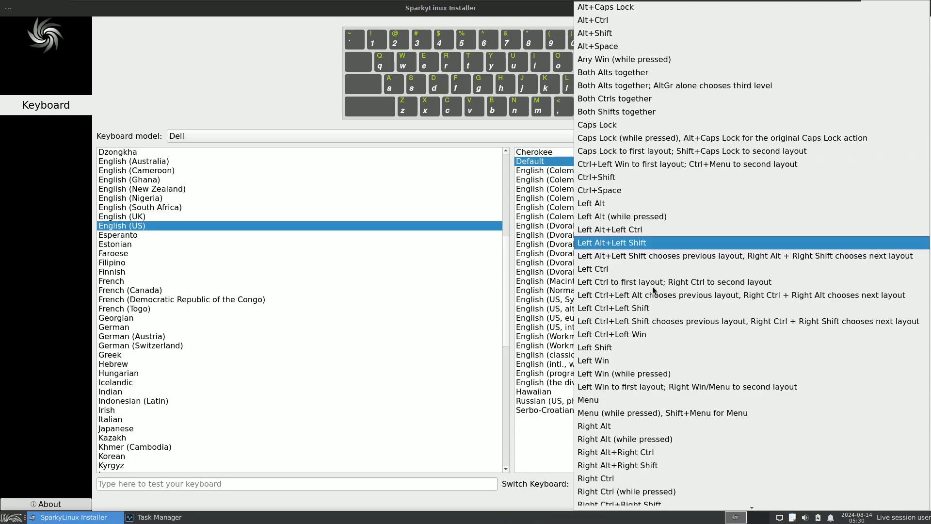
{"action": "left_click", "coordinate": [536, 504]}
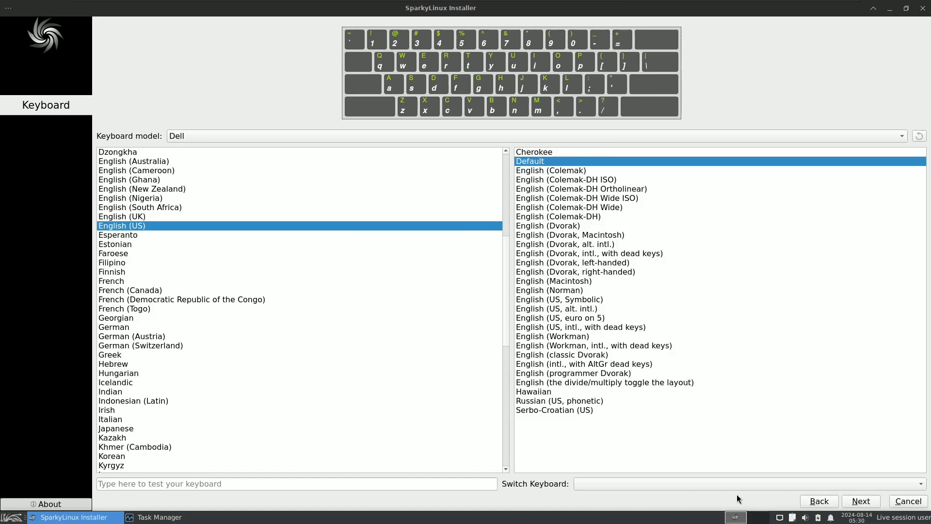
Step: Go on to the Partitions page, select Erase disk, and view the storage device and swap choices, keeping No swap
{"action": "left_click", "coordinate": [861, 501]}
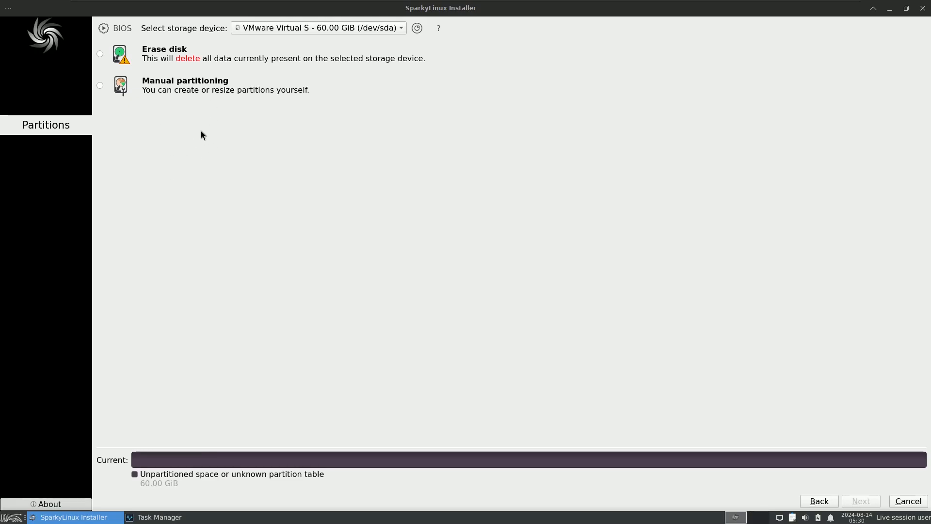
{"action": "left_click", "coordinate": [296, 29]}
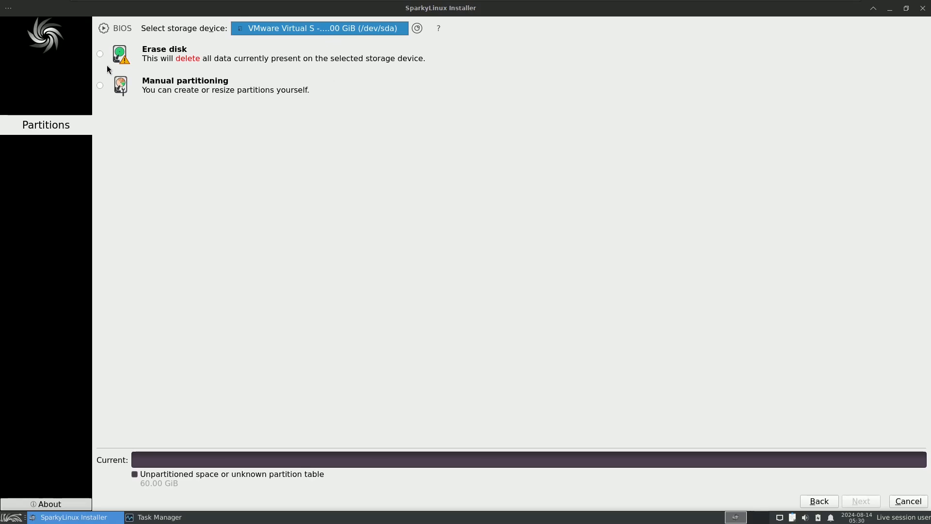
{"action": "left_click", "coordinate": [101, 54]}
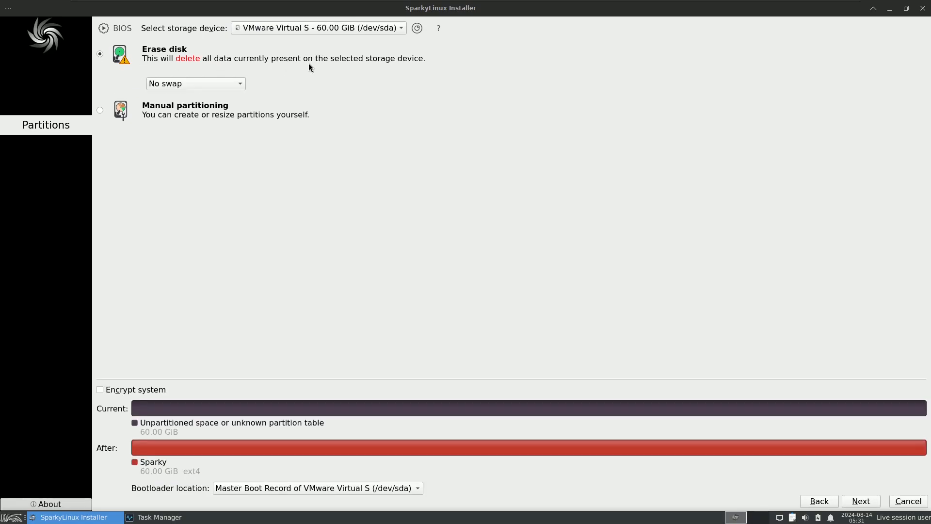
{"action": "left_click", "coordinate": [307, 28]}
{"action": "left_click", "coordinate": [172, 84]}
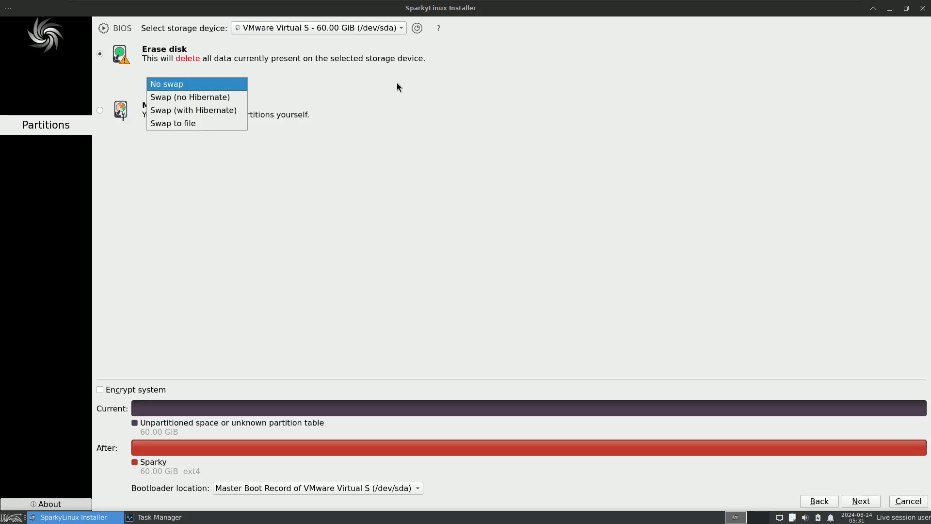
{"action": "left_click", "coordinate": [347, 82]}
Step: Try the Manual partitioning option with its storage device selection, and return to Erase disk
{"action": "left_click", "coordinate": [100, 110]}
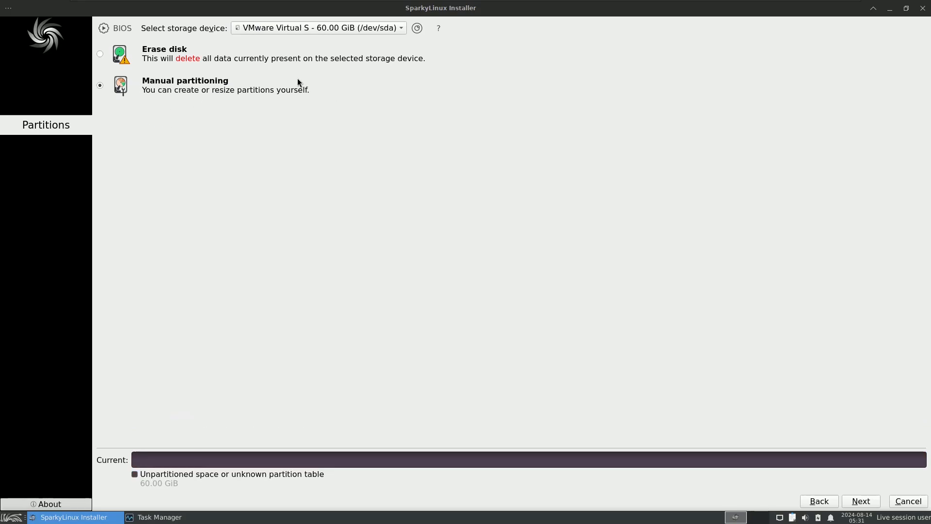
{"action": "left_click", "coordinate": [308, 29]}
{"action": "left_click", "coordinate": [101, 54]}
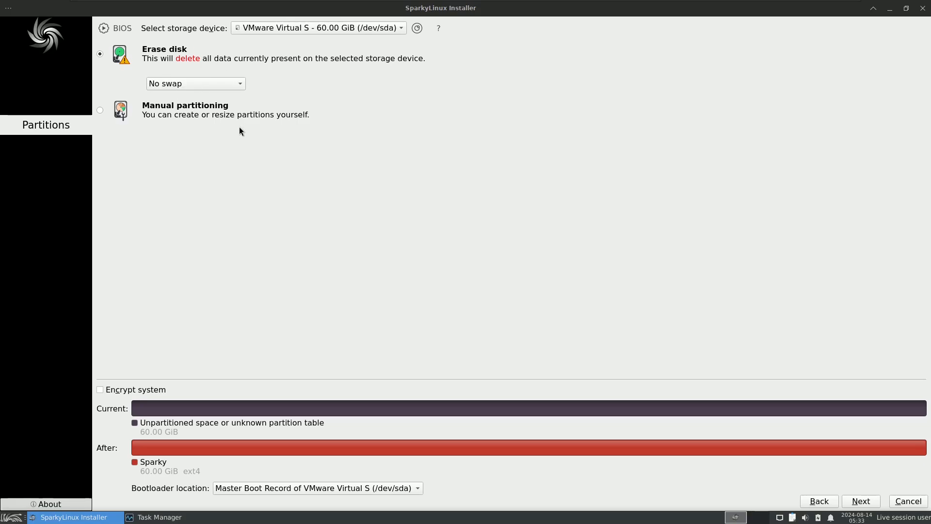
Step: View the system encryption passphrase fields and the bootloader location choices, leaving encryption off and the Master Boot Record selected
{"action": "left_click", "coordinate": [129, 389]}
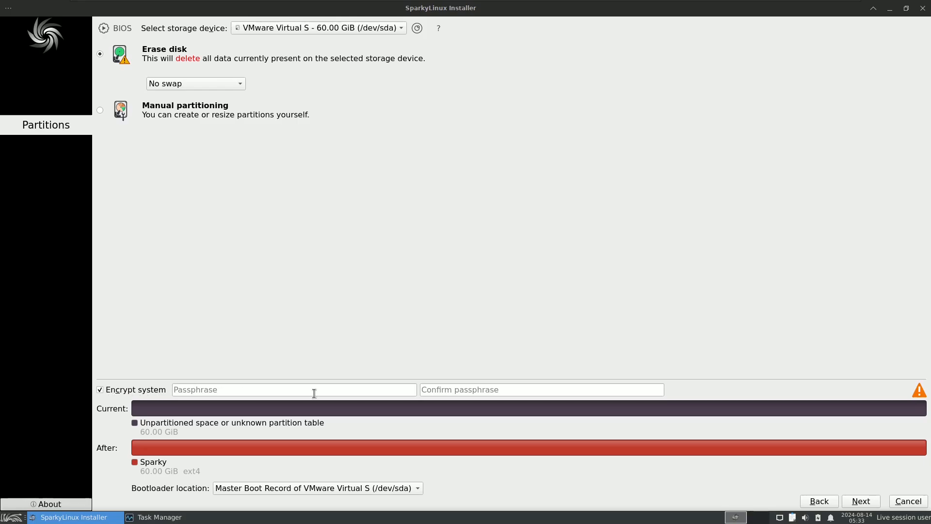
{"action": "left_click", "coordinate": [375, 390]}
{"action": "left_click", "coordinate": [513, 389]}
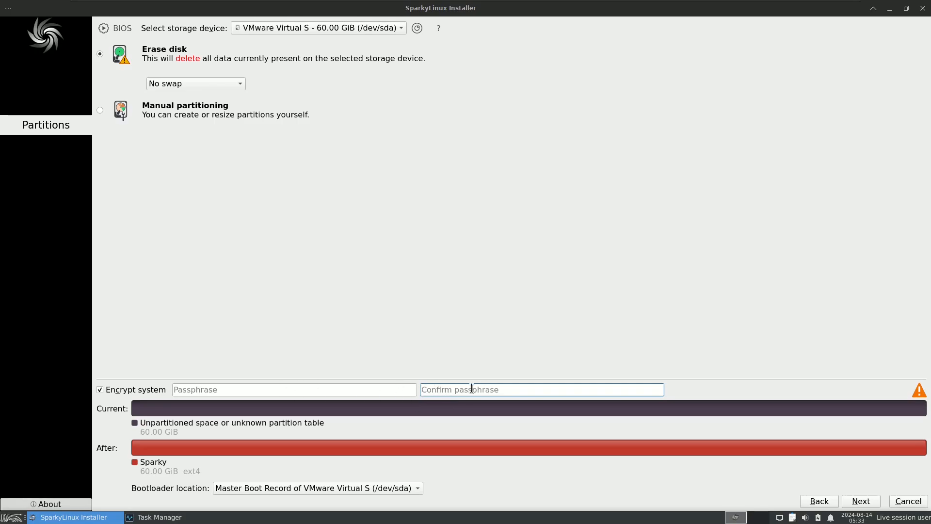
{"action": "left_click", "coordinate": [152, 392]}
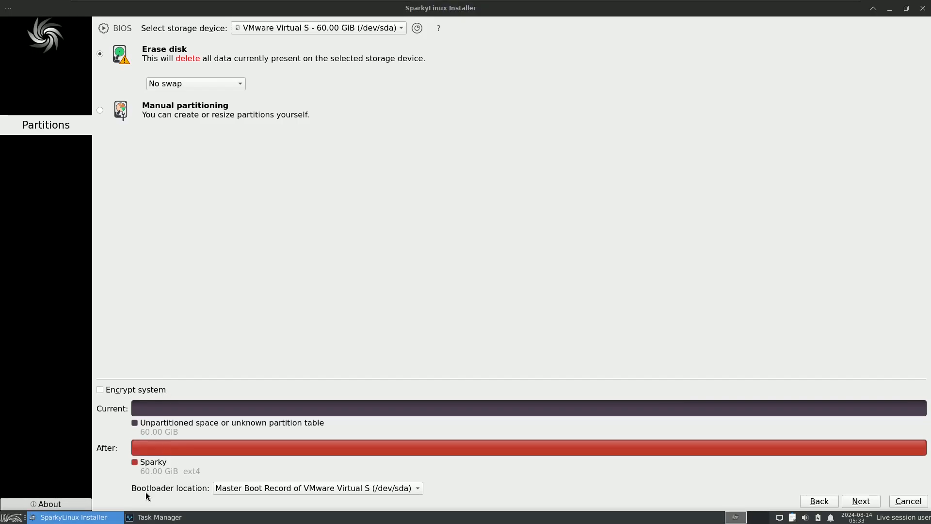
{"action": "left_click", "coordinate": [234, 490]}
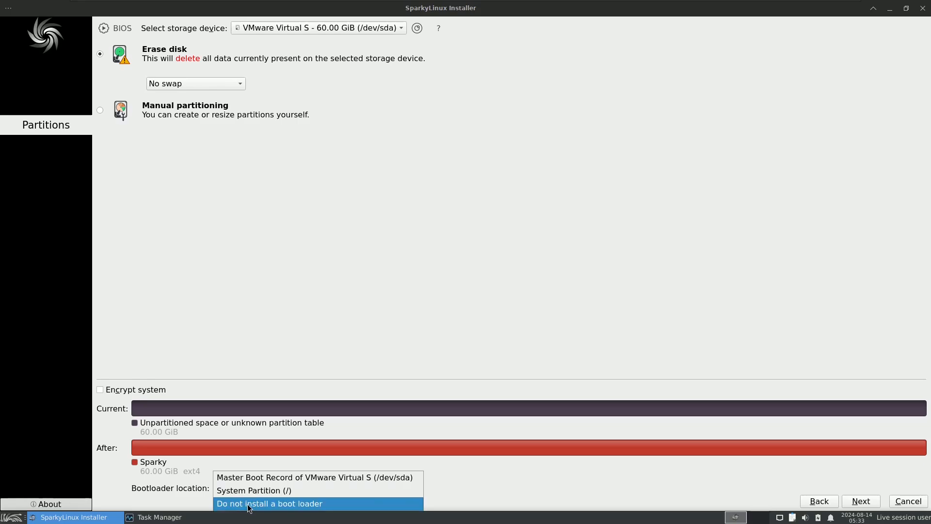
{"action": "left_click", "coordinate": [426, 223]}
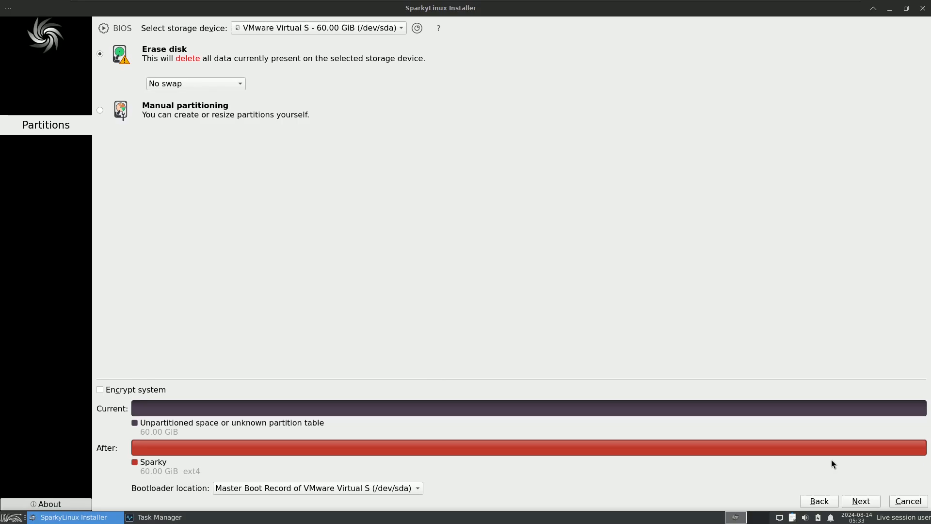
Step: On the Users page, turn off automatic login and the shared administrator password, and enter 9to5linux as the name
{"action": "left_click", "coordinate": [860, 501]}
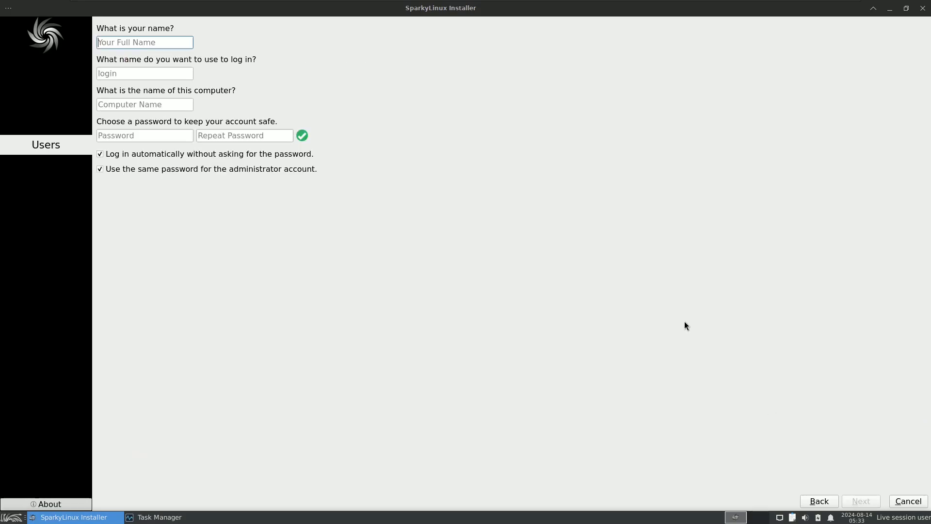
{"action": "left_click", "coordinate": [133, 156]}
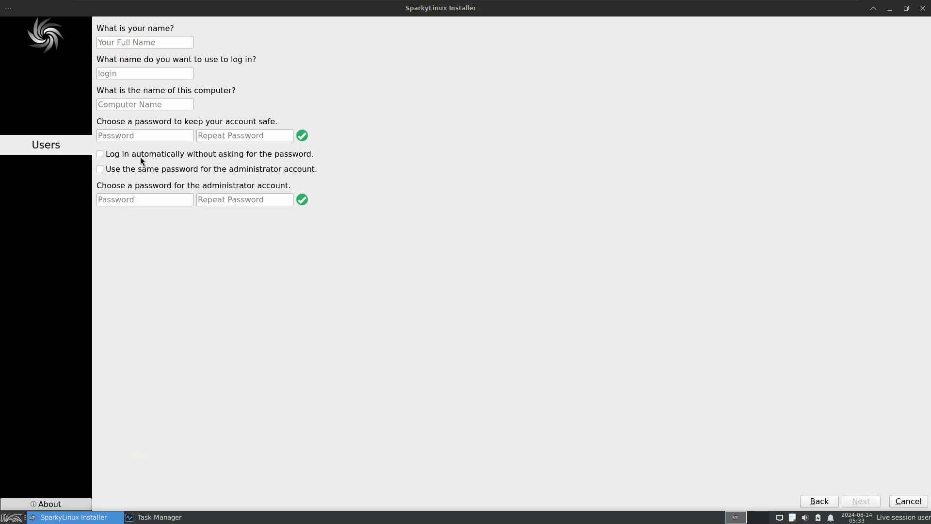
{"action": "left_click", "coordinate": [142, 44]}
{"action": "type", "text": "9"}
{"action": "key", "text": "BackSpace"}
{"action": "type", "text": "9to5linux"}
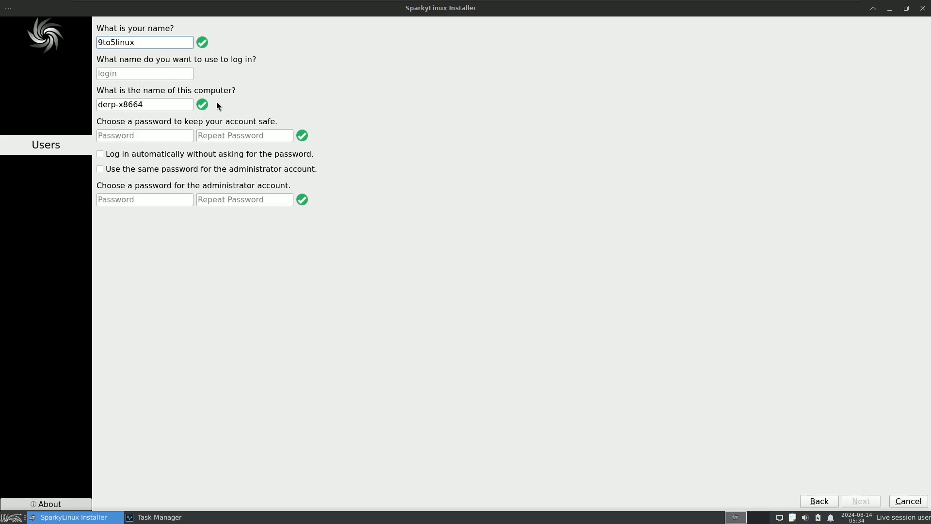
Step: Set the login name to runboxing after trying names that start with a digit
{"action": "left_click", "coordinate": [124, 73]}
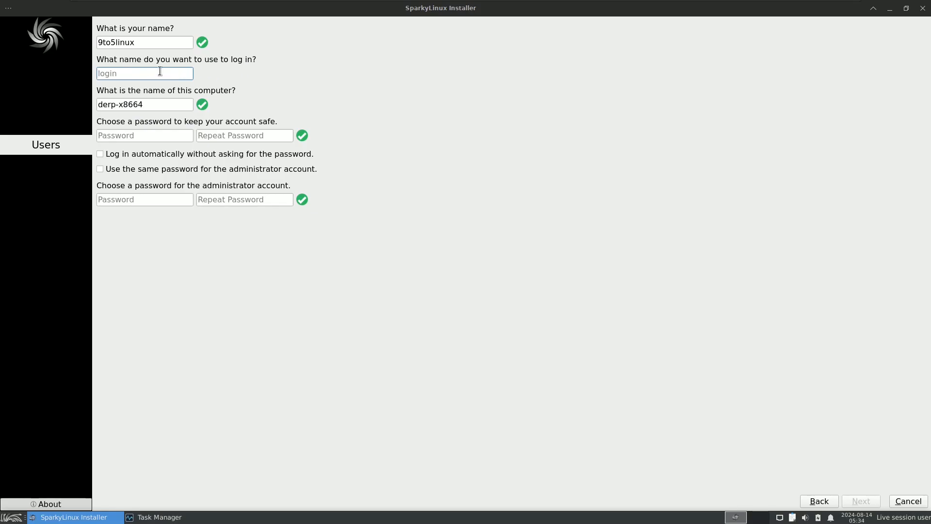
{"action": "type", "text": "1"}
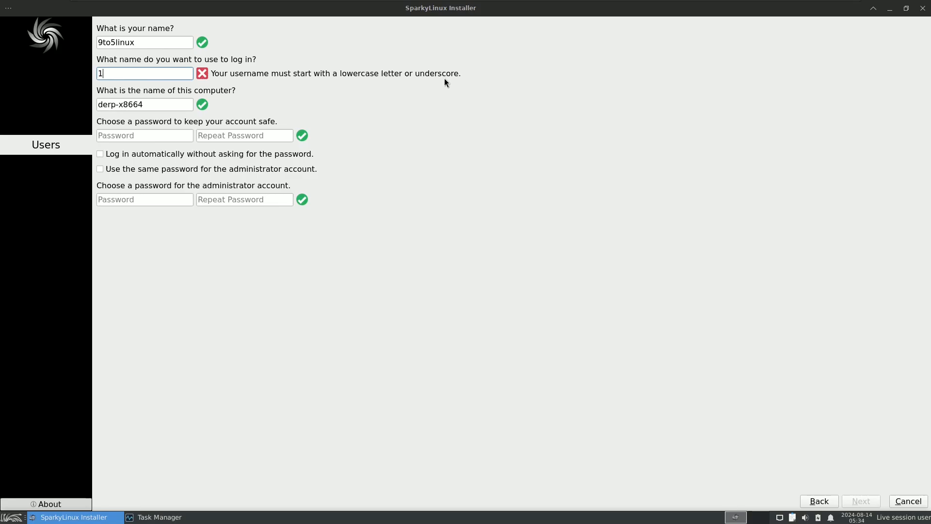
{"action": "key", "text": "BackSpace"}
{"action": "type", "text": "3"}
{"action": "key", "text": "BackSpace"}
{"action": "type", "text": "r"}
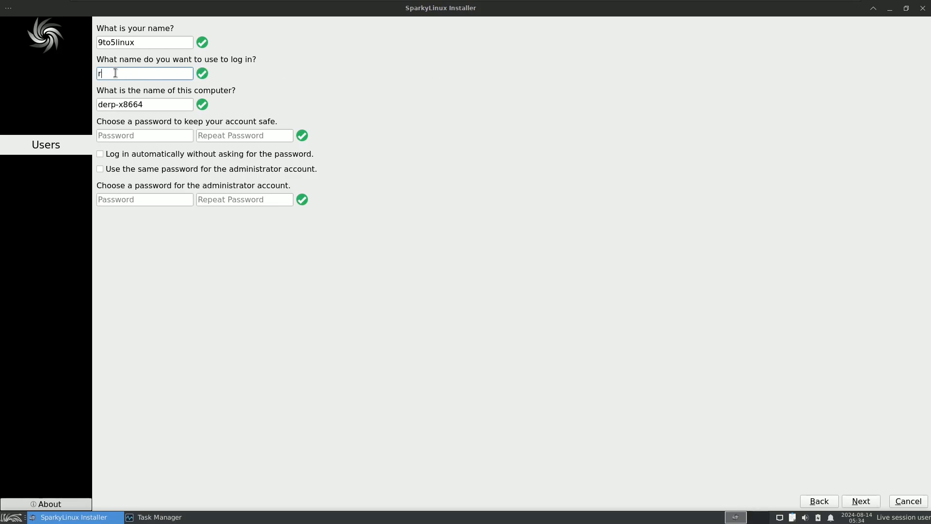
{"action": "type", "text": "unboxin"}
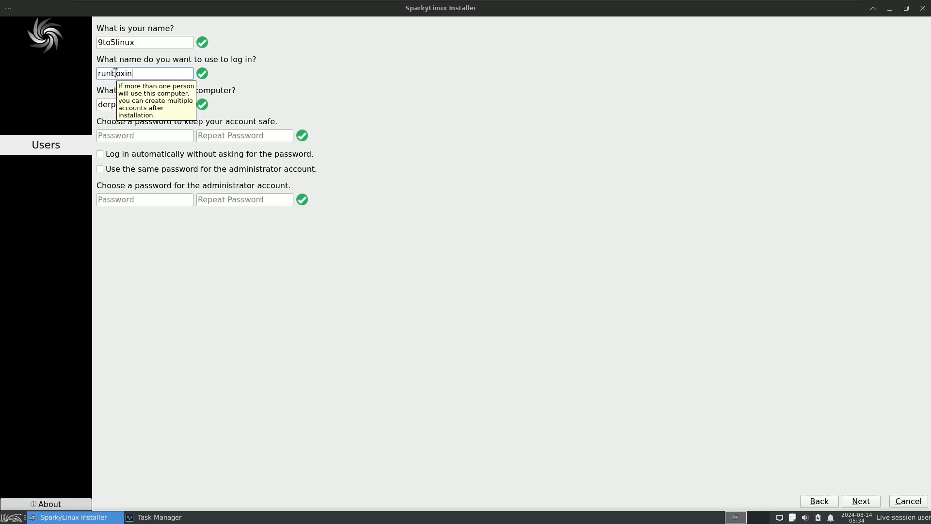
{"action": "type", "text": "g"}
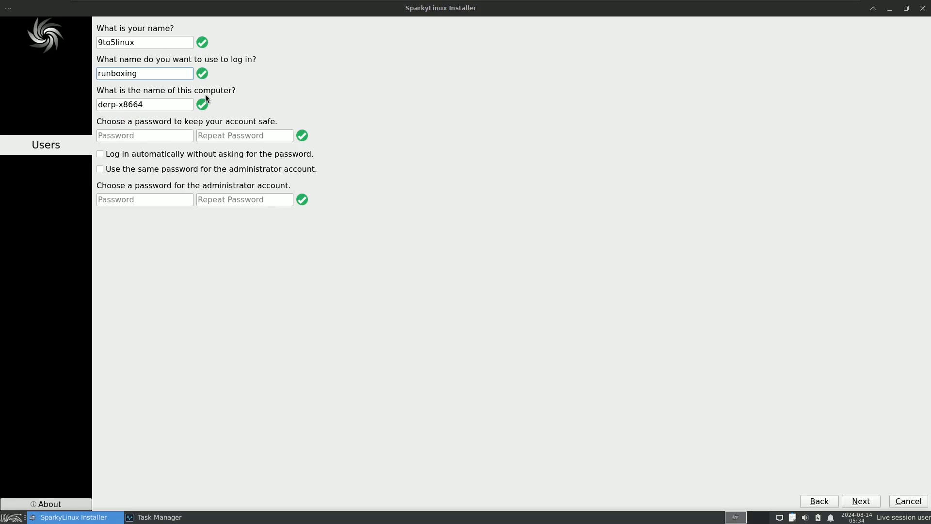
Step: Keep the suggested computer name, and enter and repeat the password for the user account
{"action": "left_click_drag", "start_coordinate": [148, 104], "coordinate": [98, 110]}
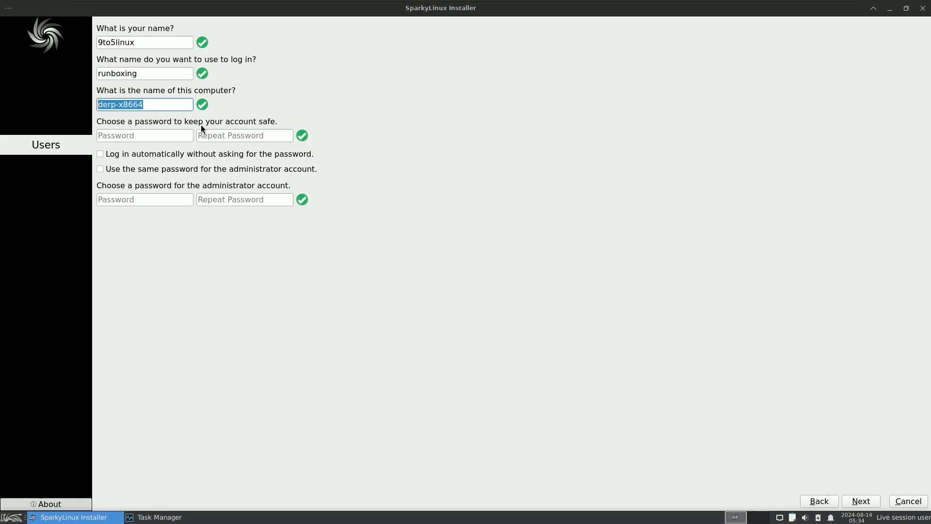
{"action": "left_click", "coordinate": [154, 135]}
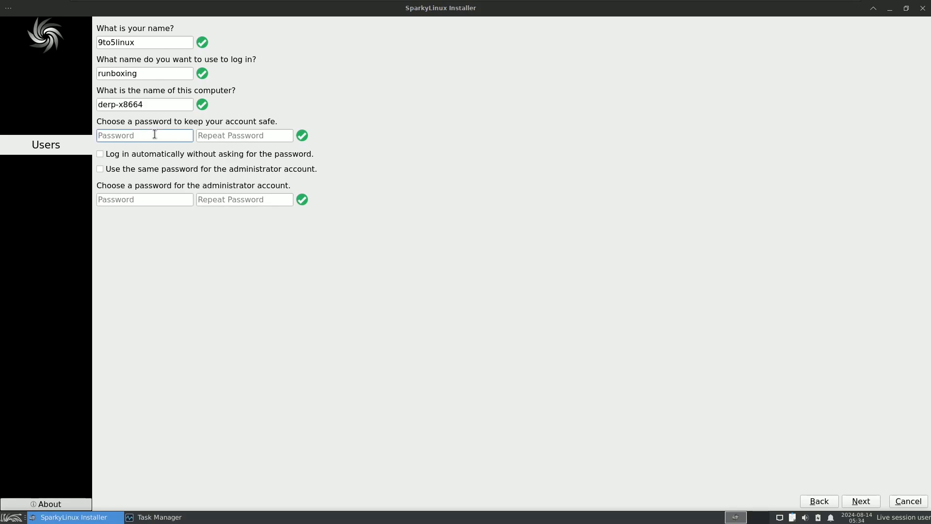
{"action": "type", "text": "*****"}
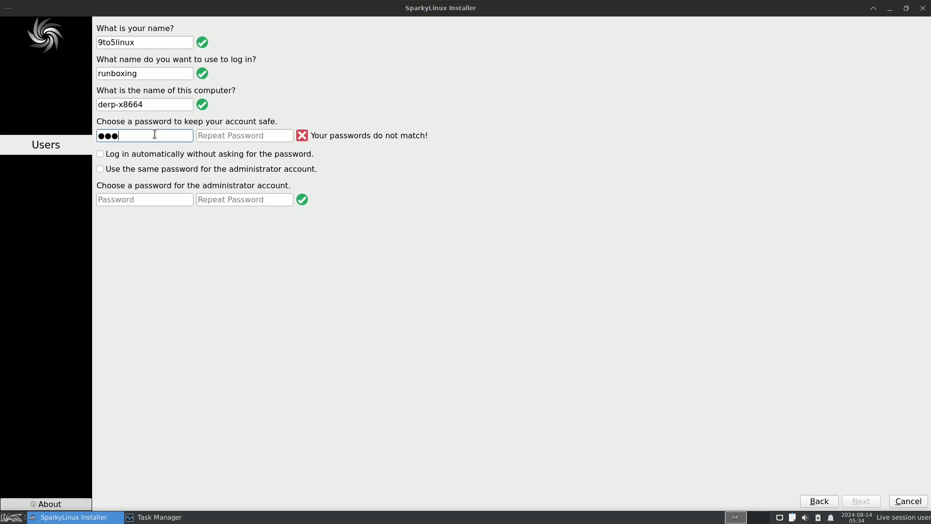
{"action": "left_click", "coordinate": [200, 137]}
{"action": "type", "text": "****"}
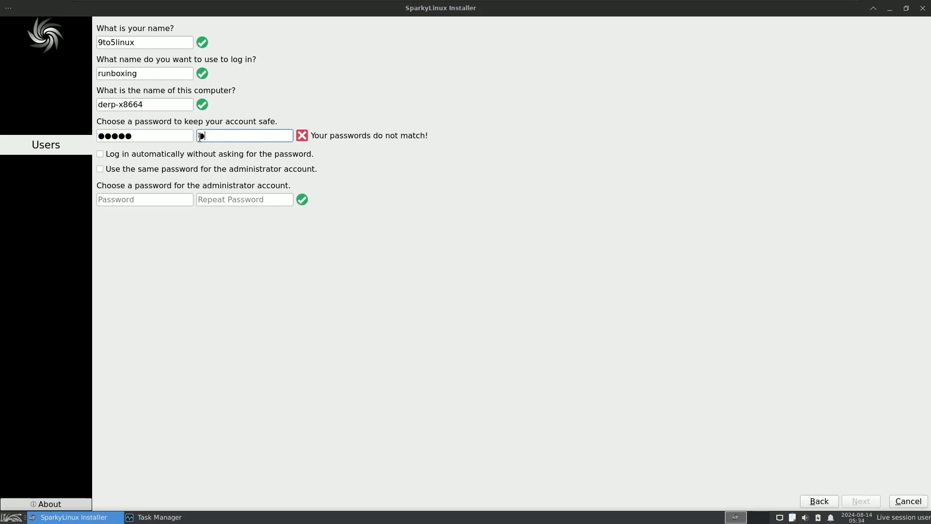
{"action": "type", "text": "*"}
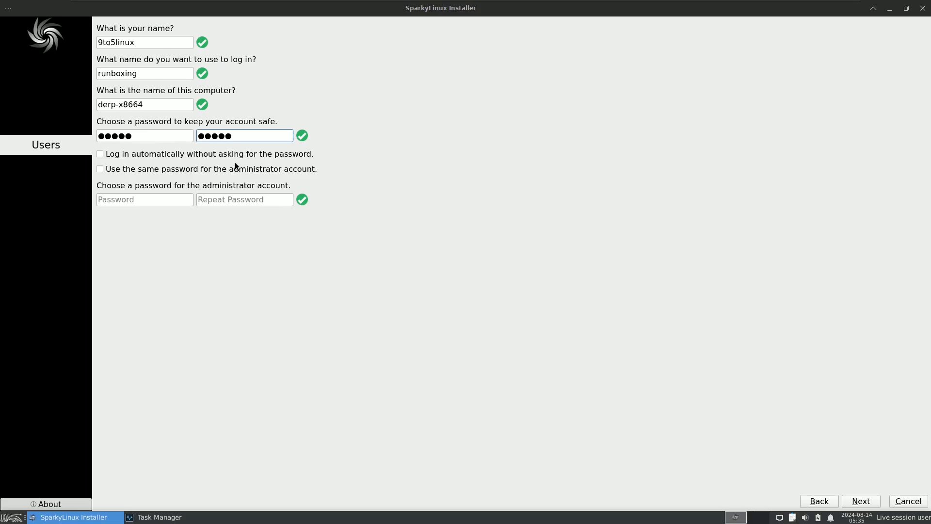
Step: Turn on automatic login and the shared administrator password, and continue to the installation summary
{"action": "left_click", "coordinate": [143, 153]}
{"action": "left_click", "coordinate": [131, 172]}
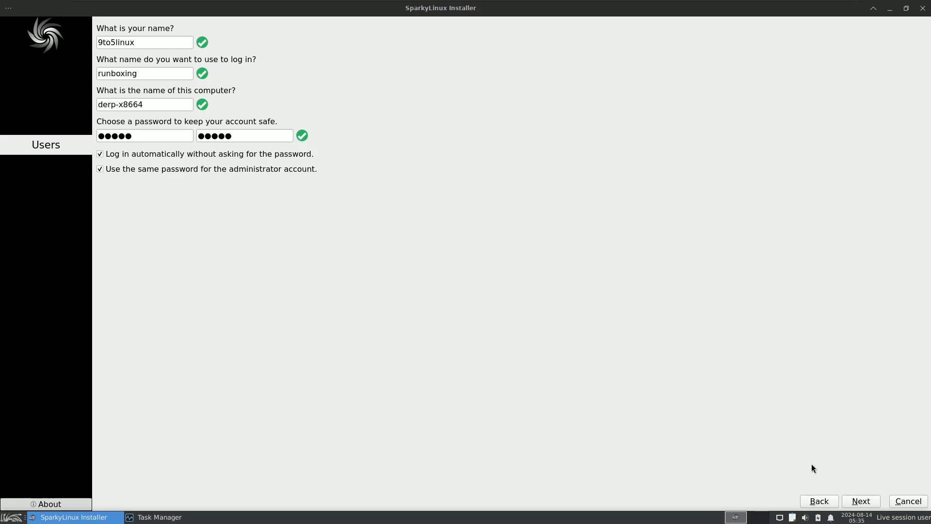
{"action": "left_click", "coordinate": [853, 497]}
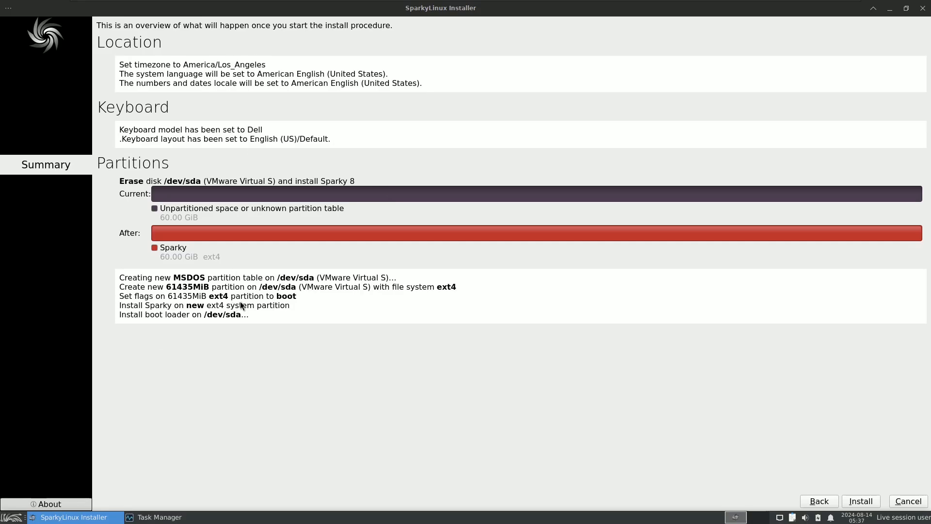
Step: Cancel the installation at the summary page and quit the installer
{"action": "left_click", "coordinate": [922, 8]}
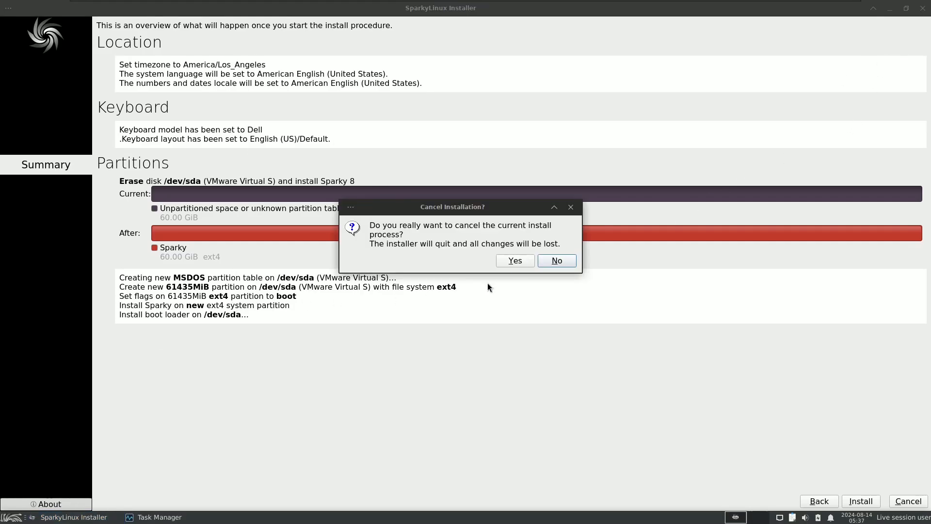
{"action": "left_click", "coordinate": [505, 261]}
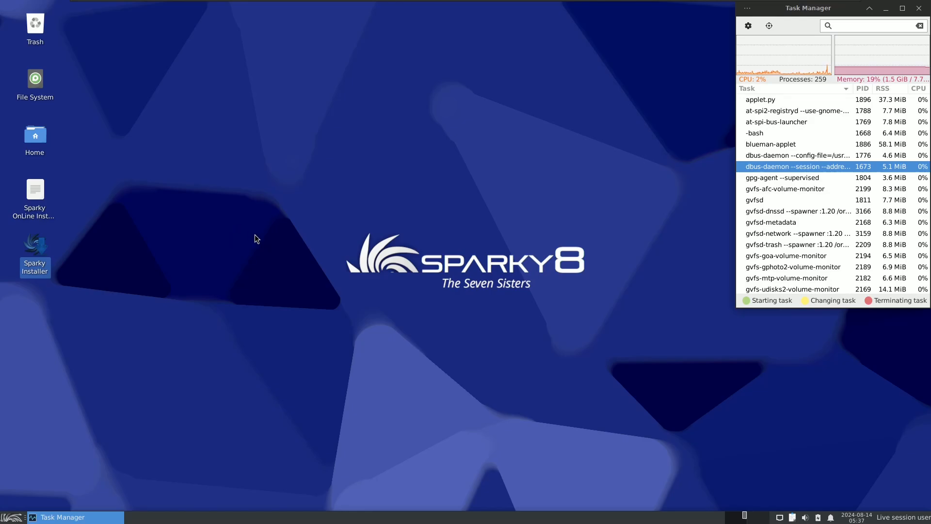
Step: Look through all installed applications, including the Graphics, Internet, Accessories, System and Settings categories
{"action": "left_click", "coordinate": [13, 518]}
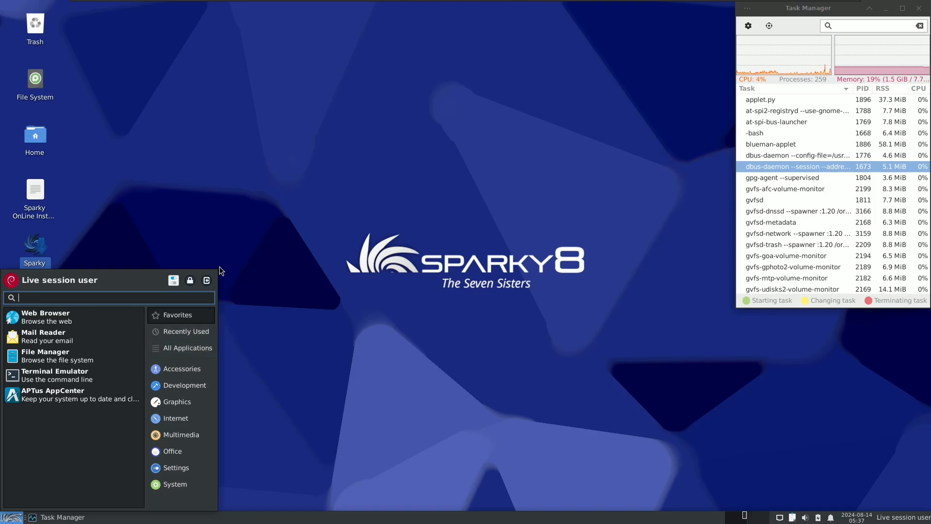
{"action": "left_click", "coordinate": [187, 353]}
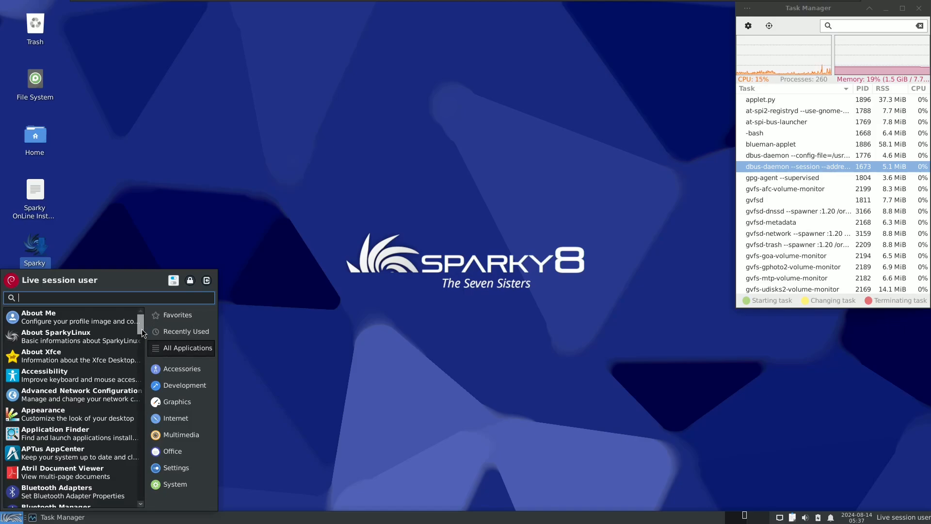
{"action": "scroll", "coordinate": [142, 341], "scroll_direction": "down", "scroll_amount": 6}
{"action": "mouse_move", "coordinate": [143, 347]}
{"action": "left_mouse_down"}
{"action": "mouse_move", "coordinate": [146, 498]}
{"action": "mouse_move", "coordinate": [153, 320]}
{"action": "mouse_move", "coordinate": [152, 349]}
{"action": "left_mouse_up"}
{"action": "left_click", "coordinate": [177, 403]}
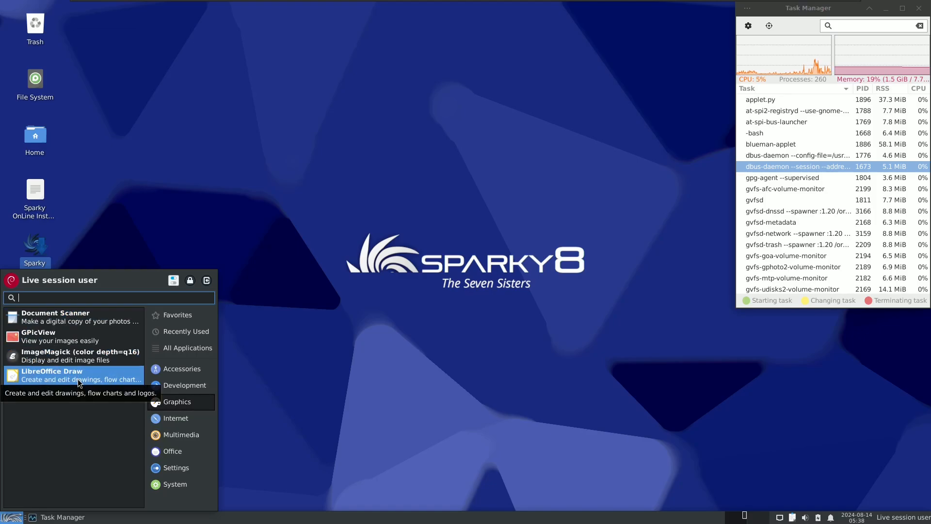
{"action": "left_click", "coordinate": [181, 419]}
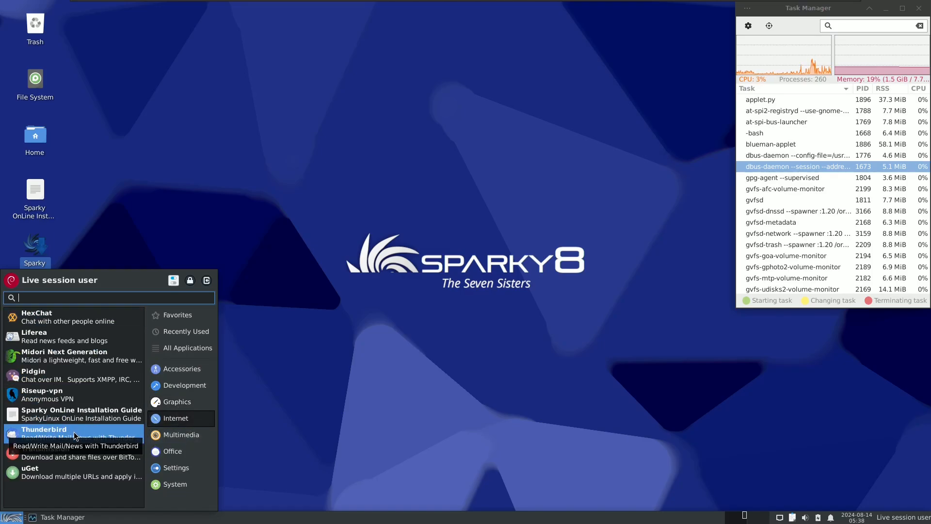
{"action": "left_click", "coordinate": [181, 379]}
{"action": "left_click", "coordinate": [183, 369]}
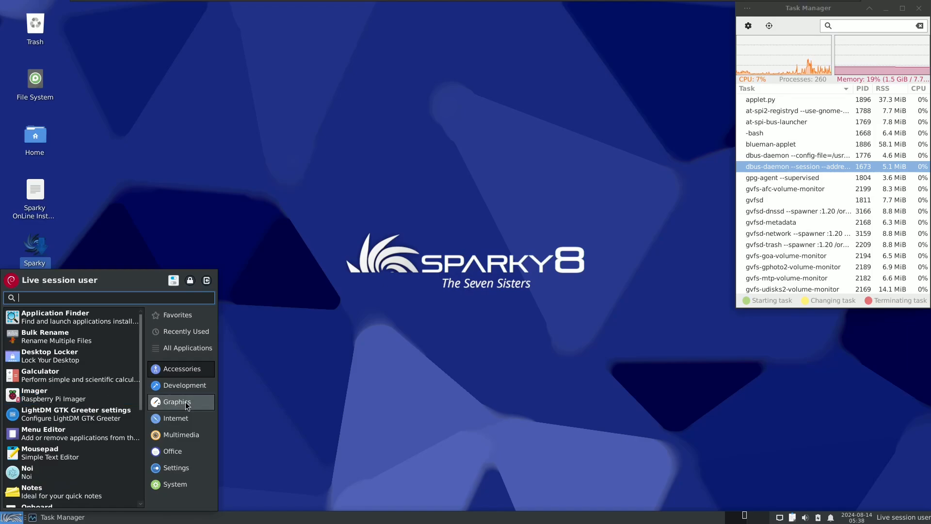
{"action": "left_click", "coordinate": [176, 484]}
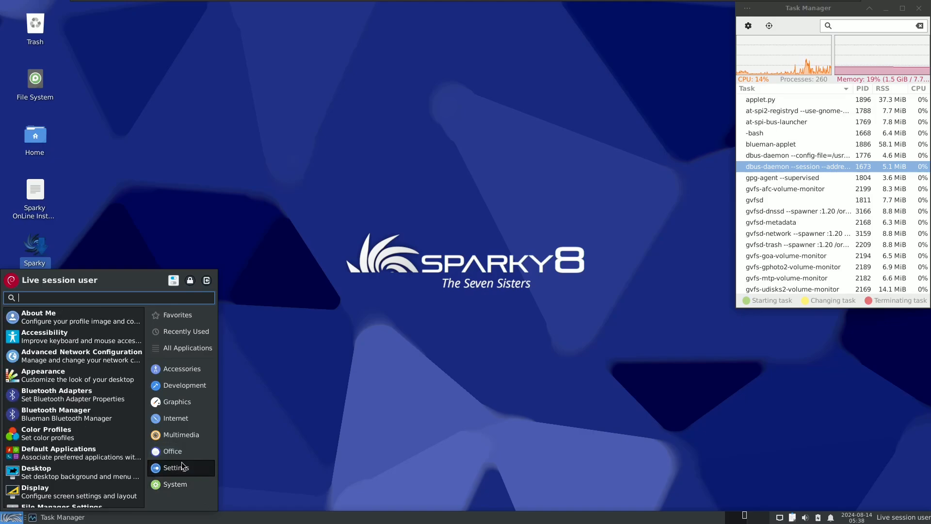
{"action": "left_click", "coordinate": [178, 466]}
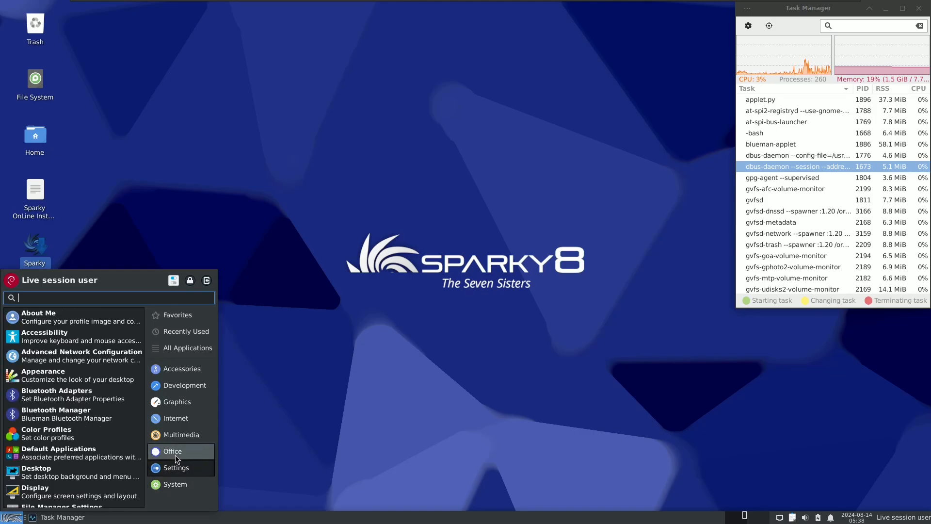
Step: Open About Xfce from the full application list, view its system and general information, and close it
{"action": "left_click", "coordinate": [177, 349]}
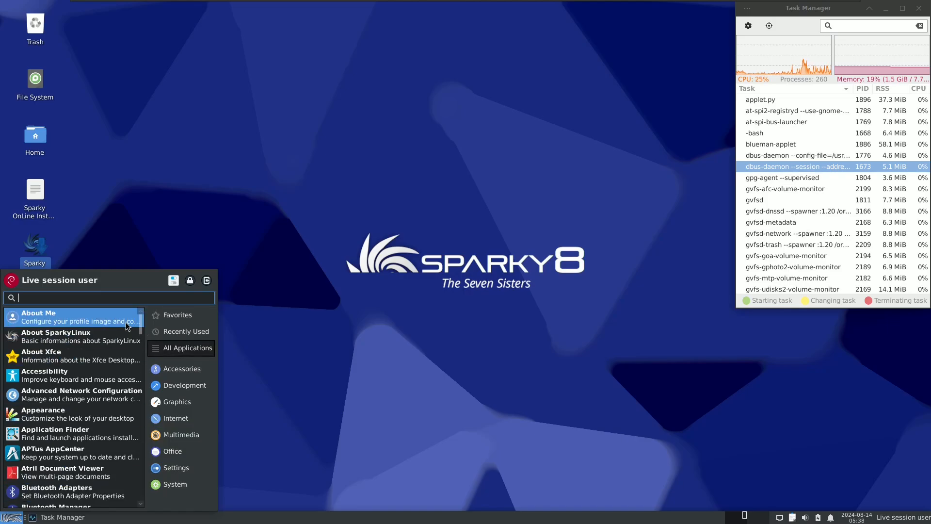
{"action": "mouse_move", "coordinate": [138, 323]}
{"action": "left_mouse_down"}
{"action": "mouse_move", "coordinate": [147, 497]}
{"action": "mouse_move", "coordinate": [147, 324]}
{"action": "left_mouse_up"}
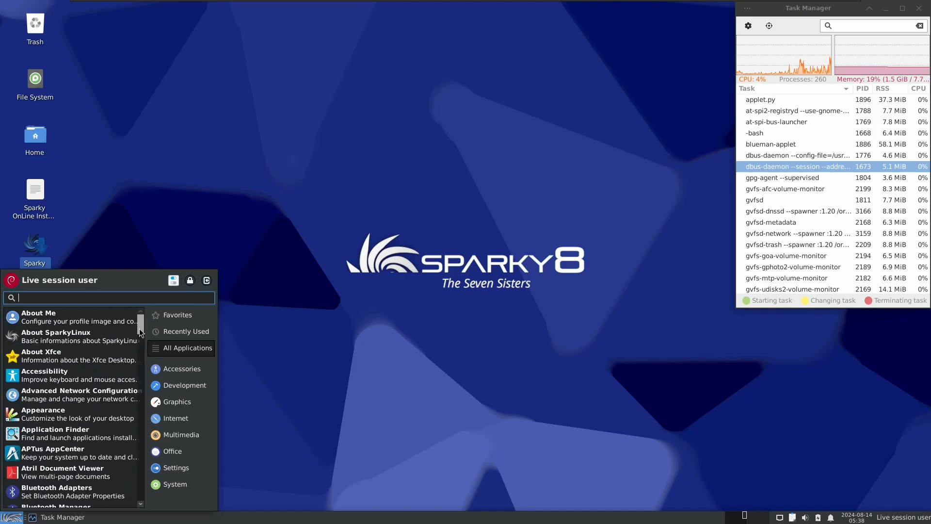
{"action": "left_click", "coordinate": [89, 365]}
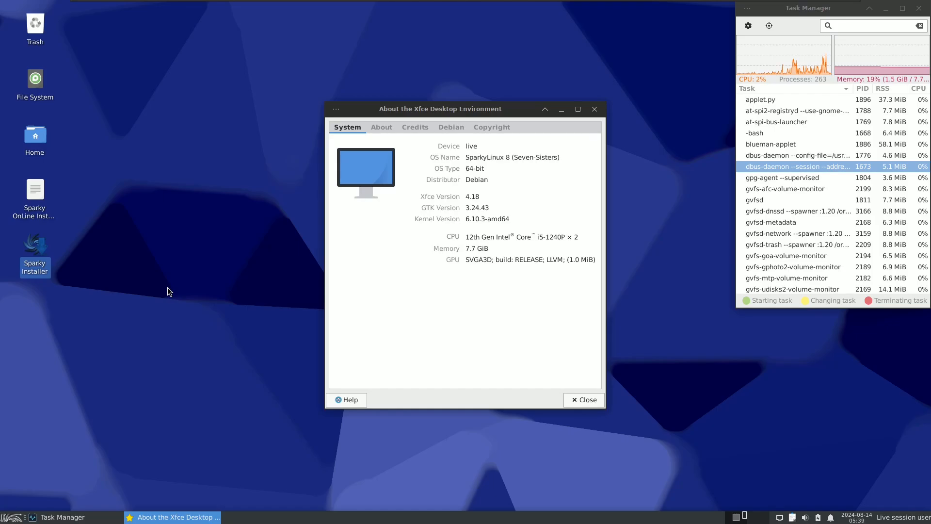
{"action": "left_click", "coordinate": [383, 127]}
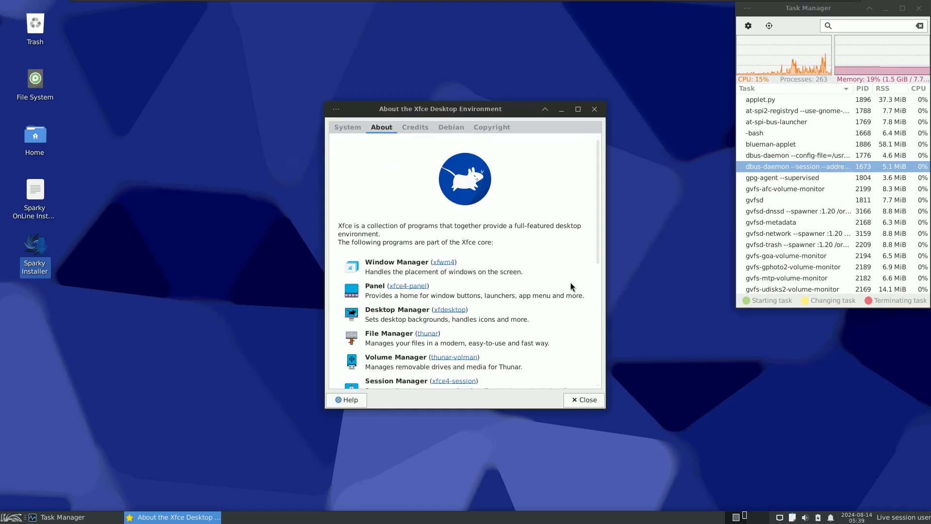
{"action": "left_click", "coordinate": [576, 400]}
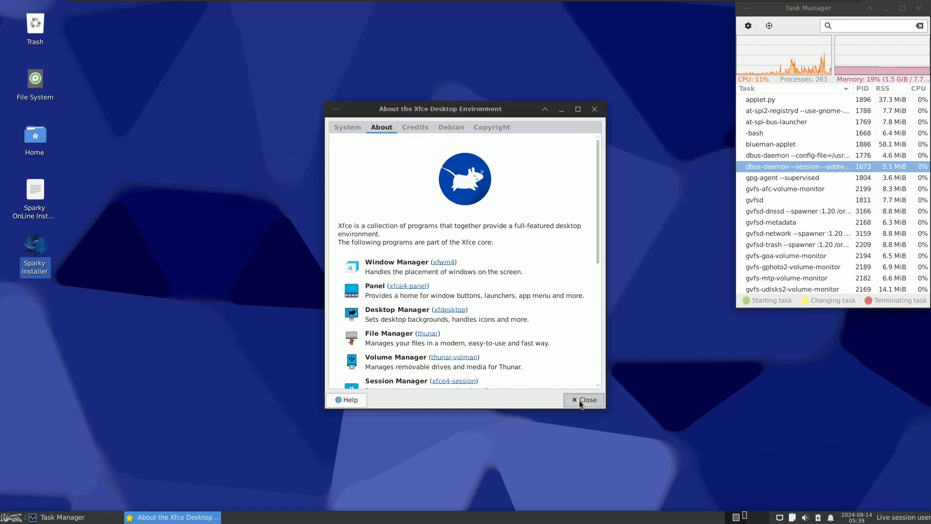
Step: Open the Xfce Settings manager and move its window slightly away from the Task Manager
{"action": "left_click", "coordinate": [12, 517]}
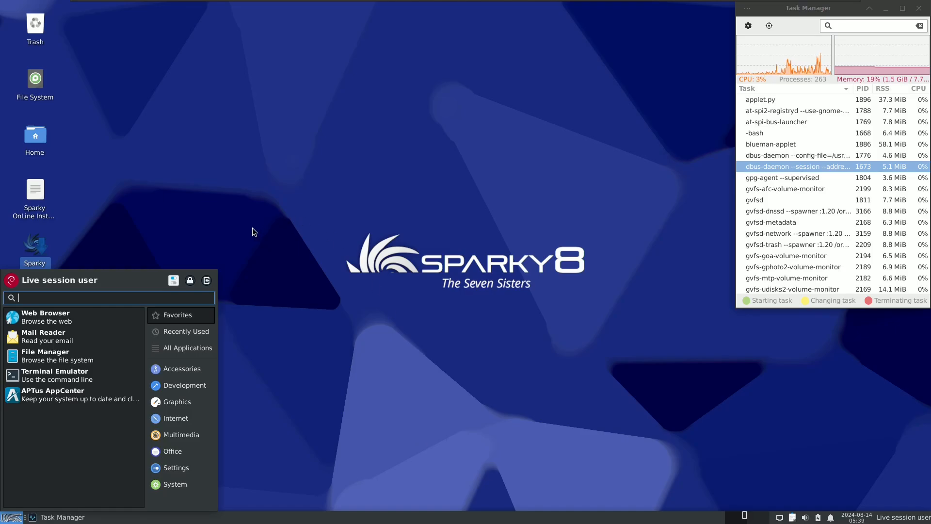
{"action": "left_click", "coordinate": [176, 285]}
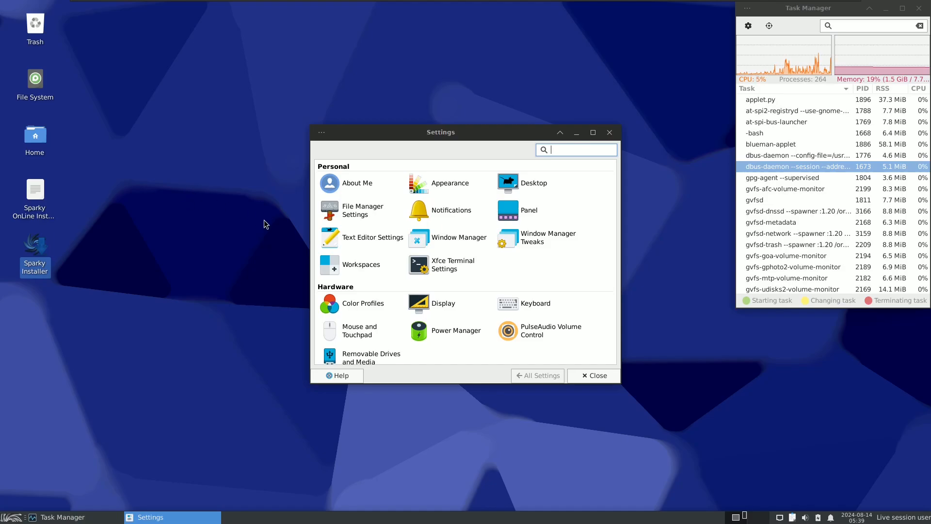
{"action": "left_click_drag", "start_coordinate": [362, 135], "coordinate": [290, 129]}
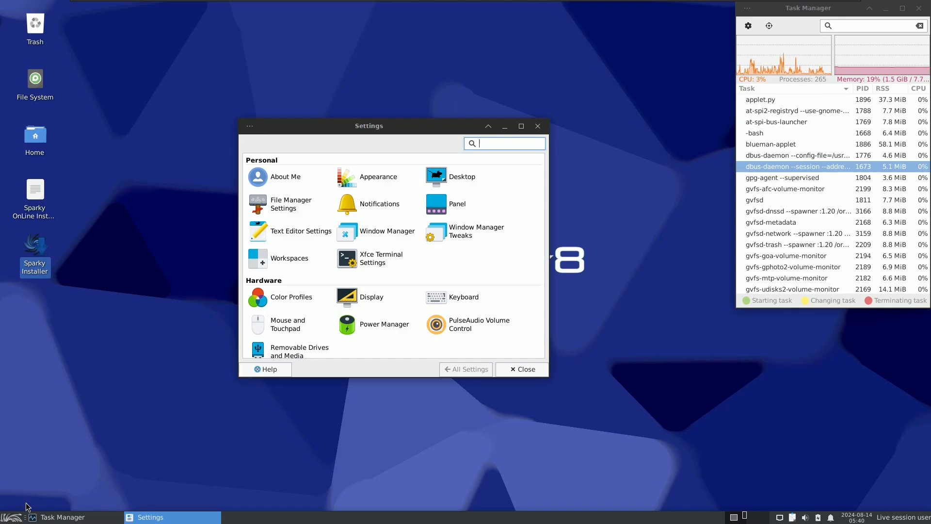
Step: Look through the Accessories, Development and Graphics applications and launch the Raspberry Pi Imager
{"action": "left_click", "coordinate": [13, 514]}
{"action": "left_click", "coordinate": [16, 514]}
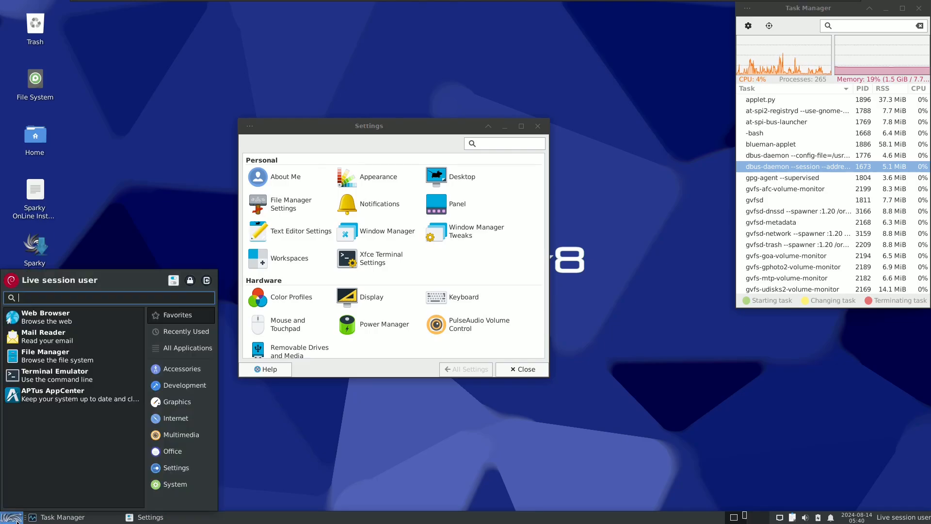
{"action": "left_click", "coordinate": [179, 371]}
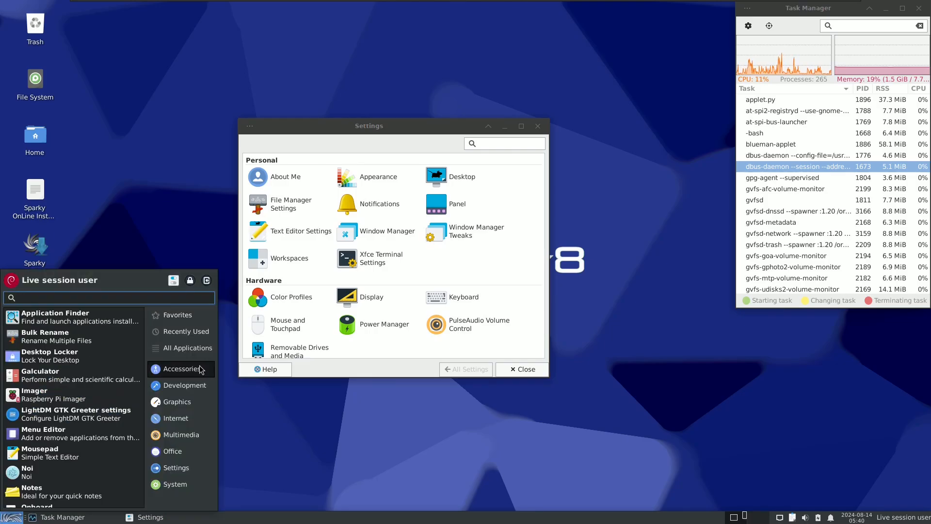
{"action": "left_click_drag", "start_coordinate": [145, 349], "coordinate": [147, 455]}
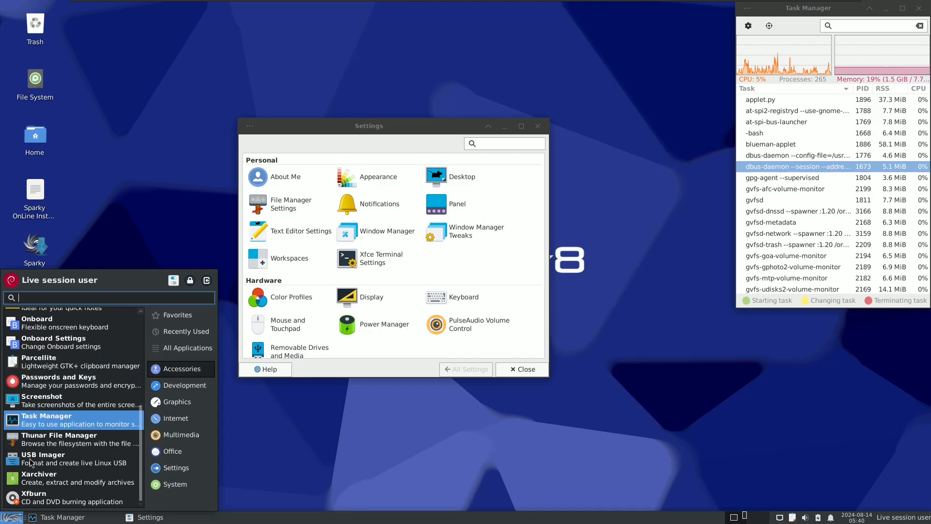
{"action": "scroll", "coordinate": [142, 415], "scroll_direction": "up", "scroll_amount": 2}
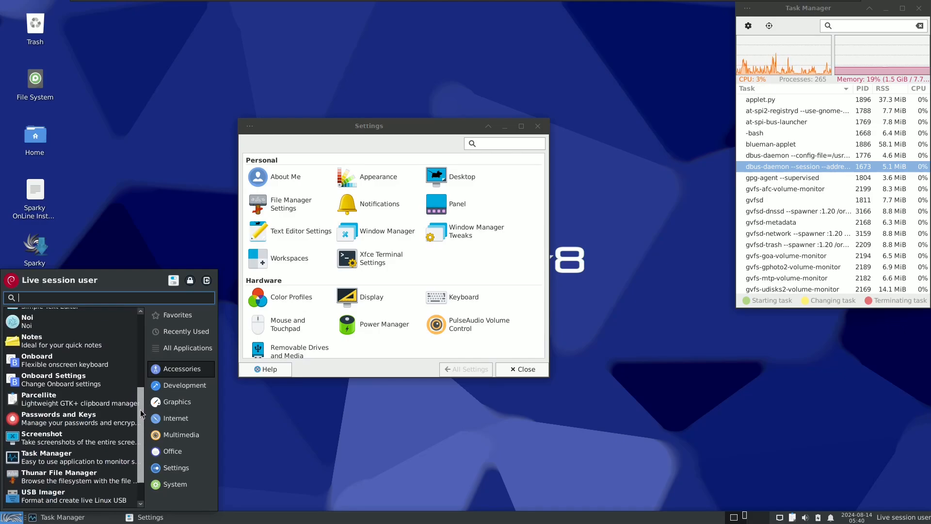
{"action": "left_click_drag", "start_coordinate": [143, 415], "coordinate": [142, 392]}
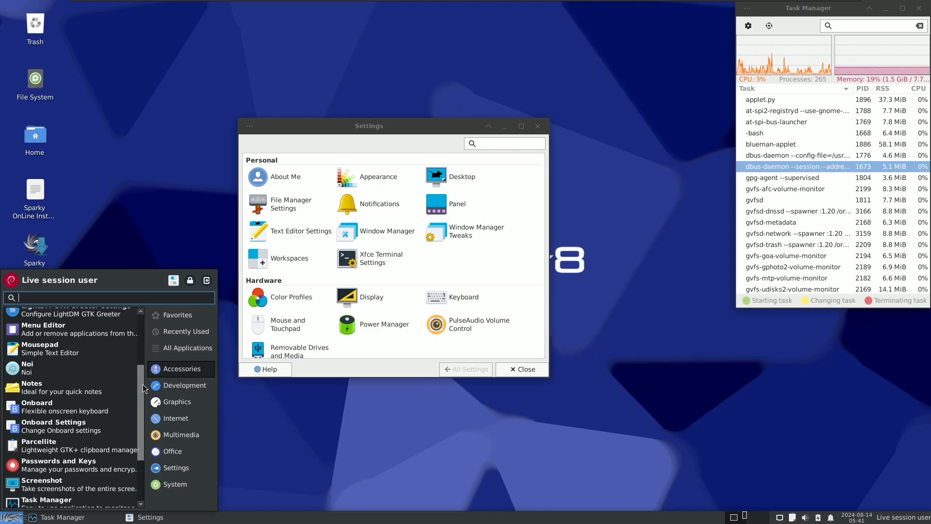
{"action": "left_click", "coordinate": [174, 384]}
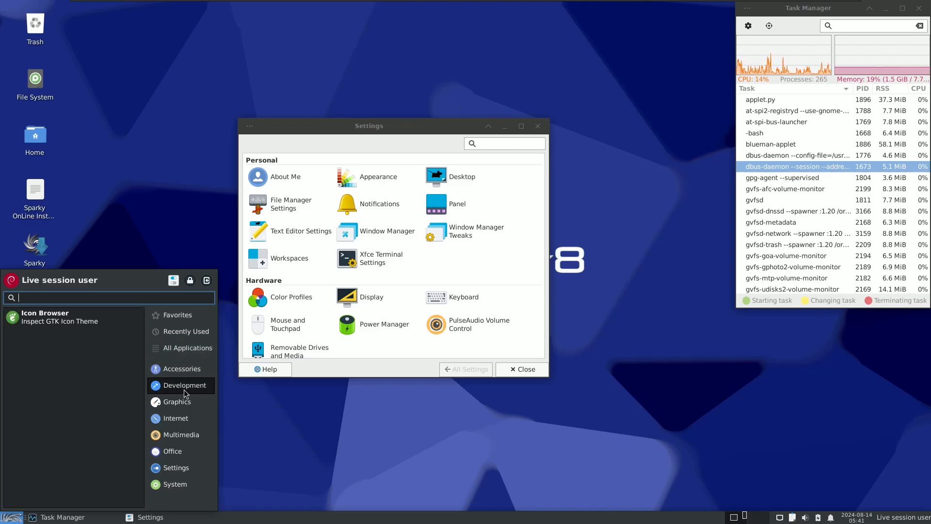
{"action": "left_click", "coordinate": [174, 402]}
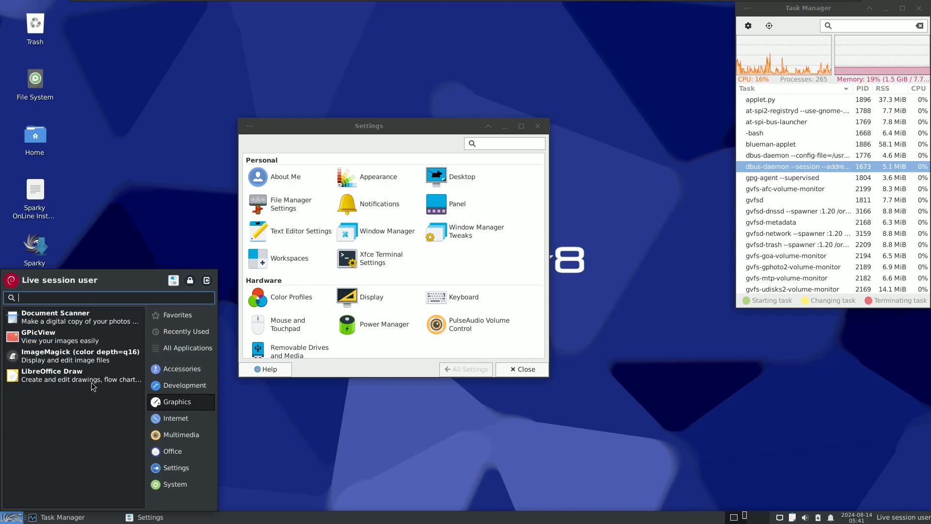
{"action": "left_click", "coordinate": [161, 374]}
{"action": "left_click", "coordinate": [87, 398]}
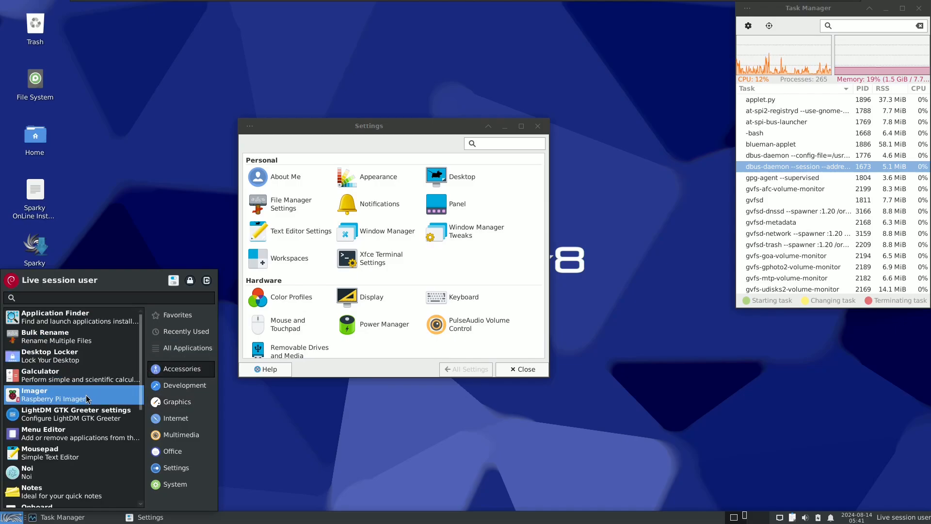
Step: Launch the Synaptic Package Manager from the System applications
{"action": "left_click", "coordinate": [16, 519]}
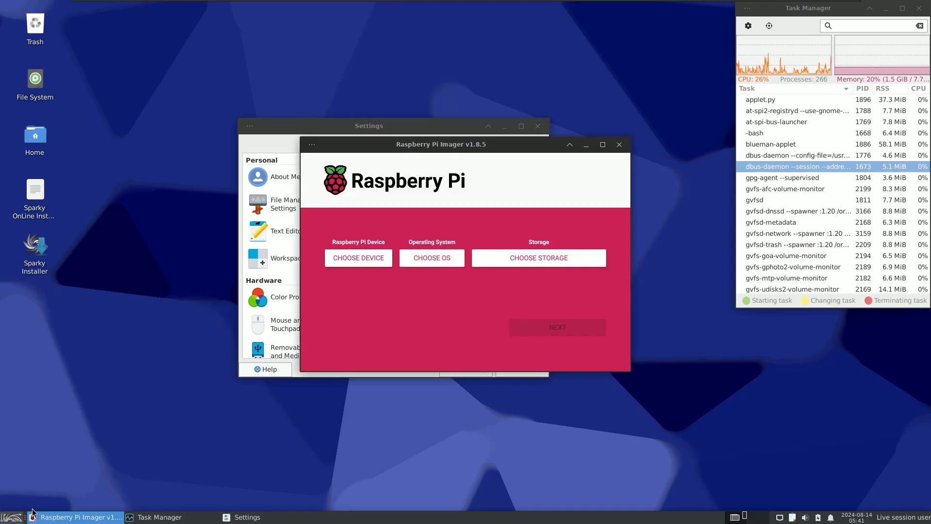
{"action": "left_click", "coordinate": [15, 518]}
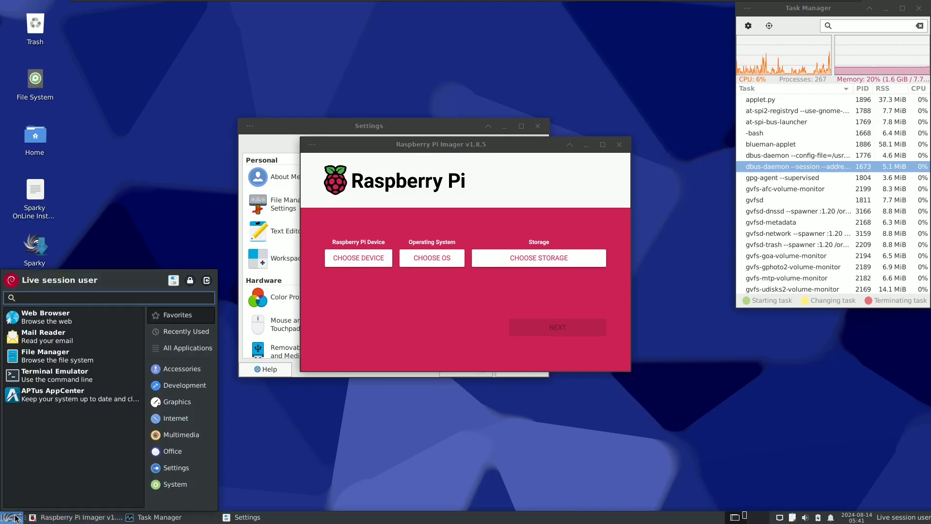
{"action": "left_click", "coordinate": [174, 484]}
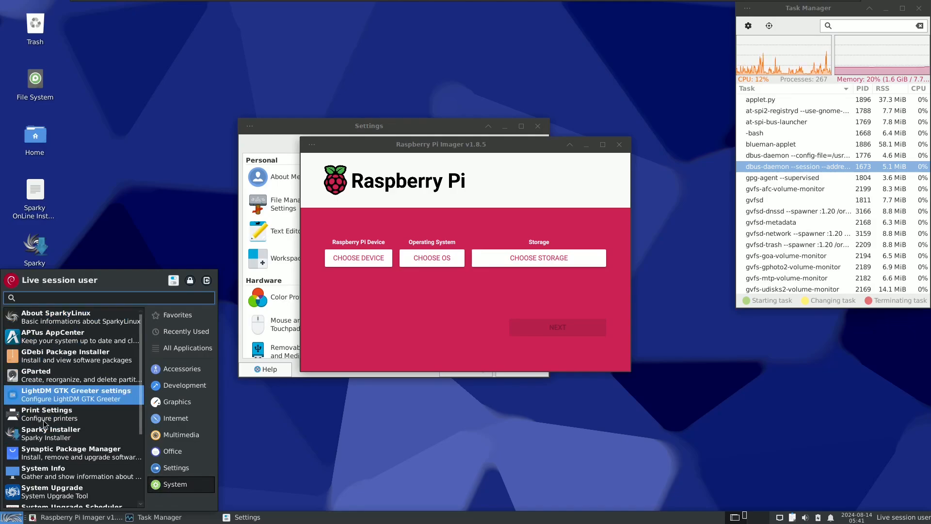
{"action": "left_click", "coordinate": [111, 449]}
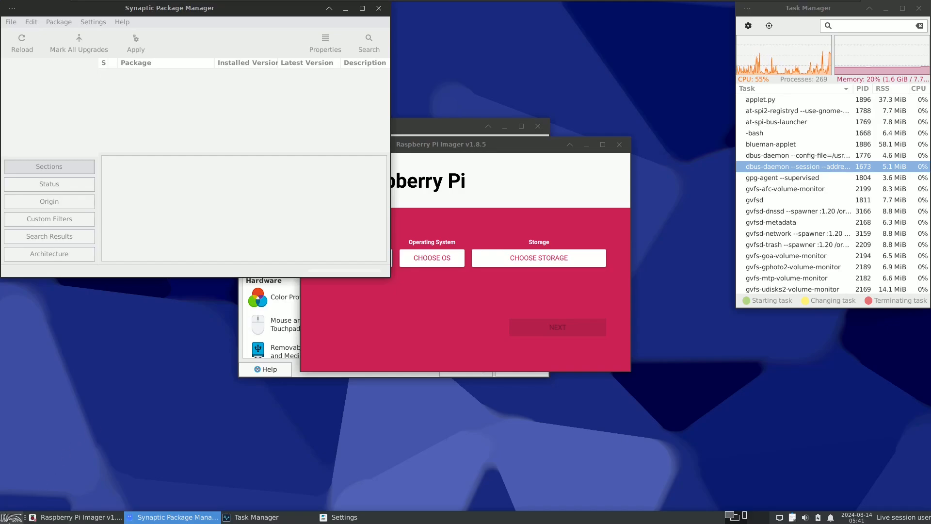
Step: Find Noi among the Accessories applications and launch it
{"action": "left_click", "coordinate": [11, 517]}
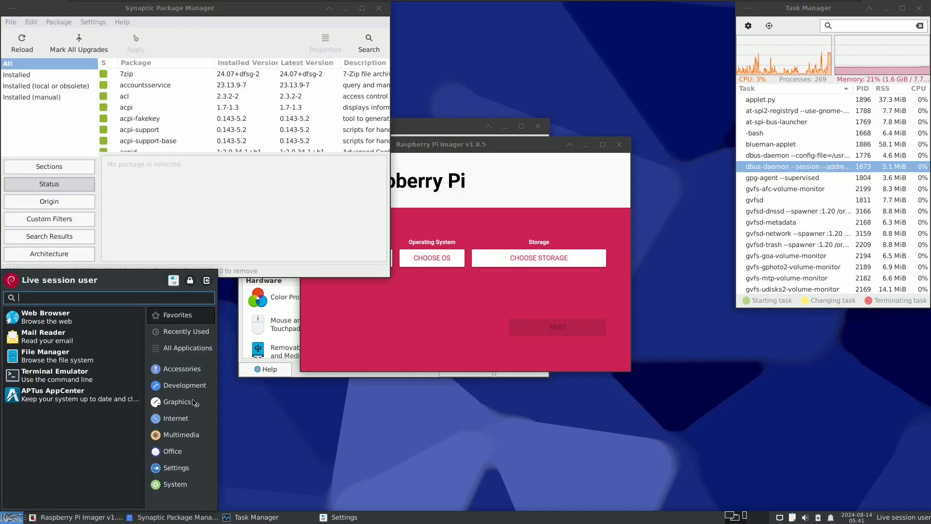
{"action": "left_click", "coordinate": [169, 369]}
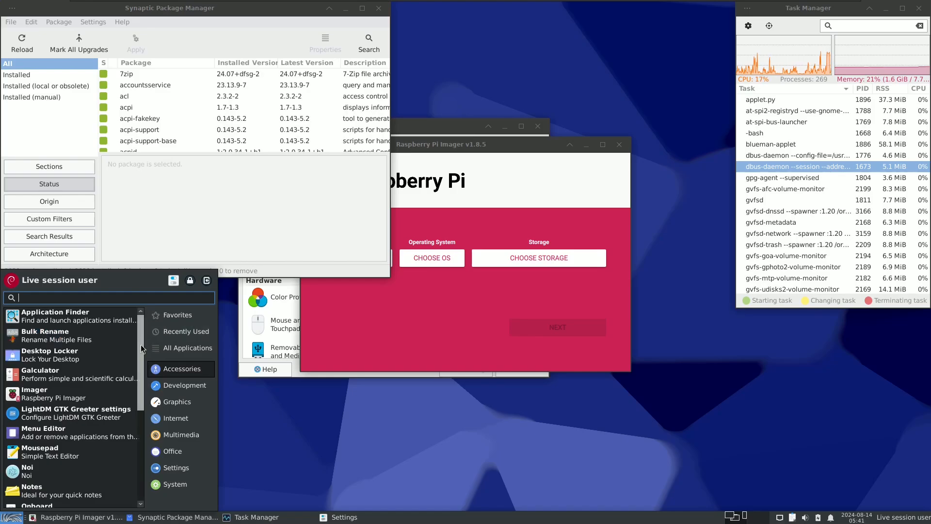
{"action": "left_click_drag", "start_coordinate": [141, 344], "coordinate": [143, 403]}
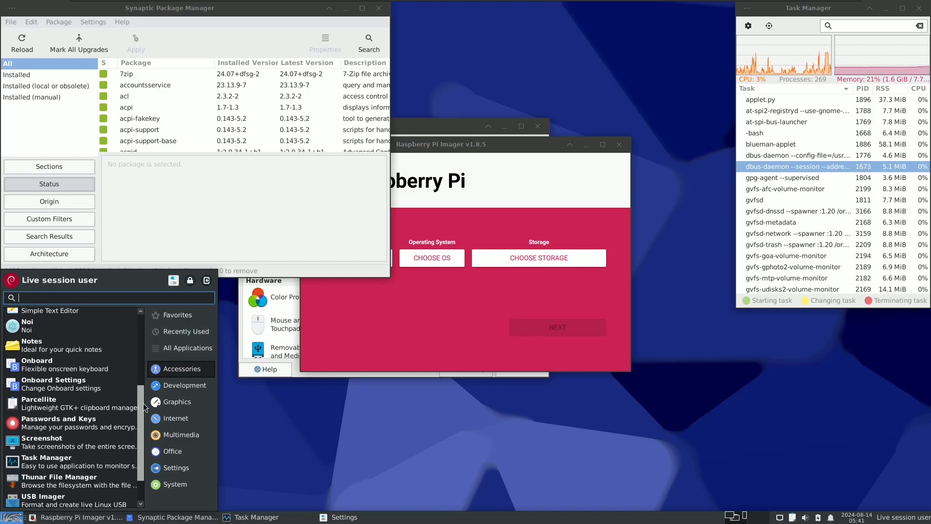
{"action": "left_click", "coordinate": [78, 329]}
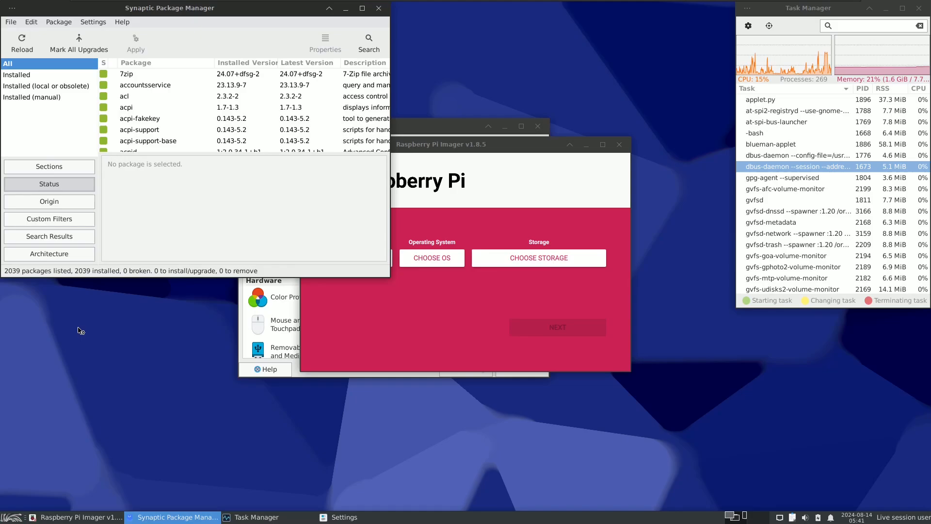
Step: Launch LibreOffice Draw from the Graphics applications
{"action": "left_click", "coordinate": [12, 518]}
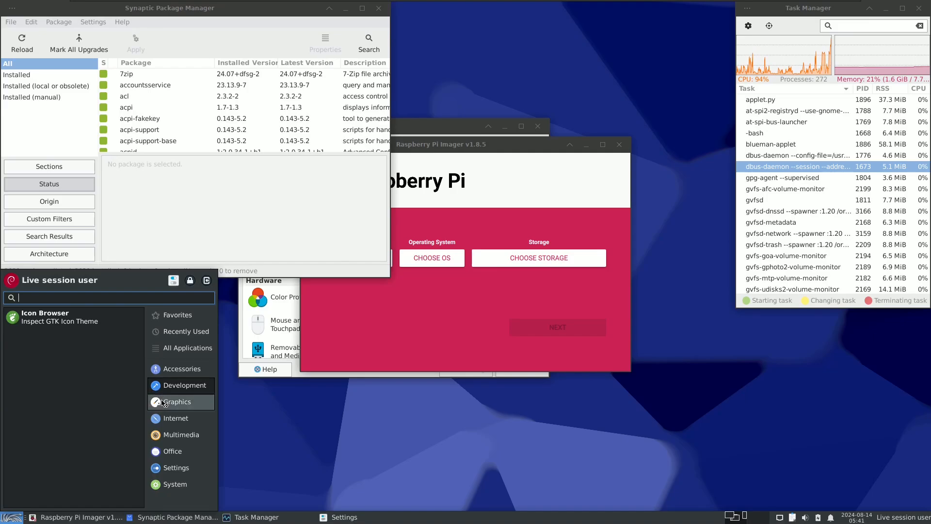
{"action": "mouse_move", "coordinate": [163, 406]}
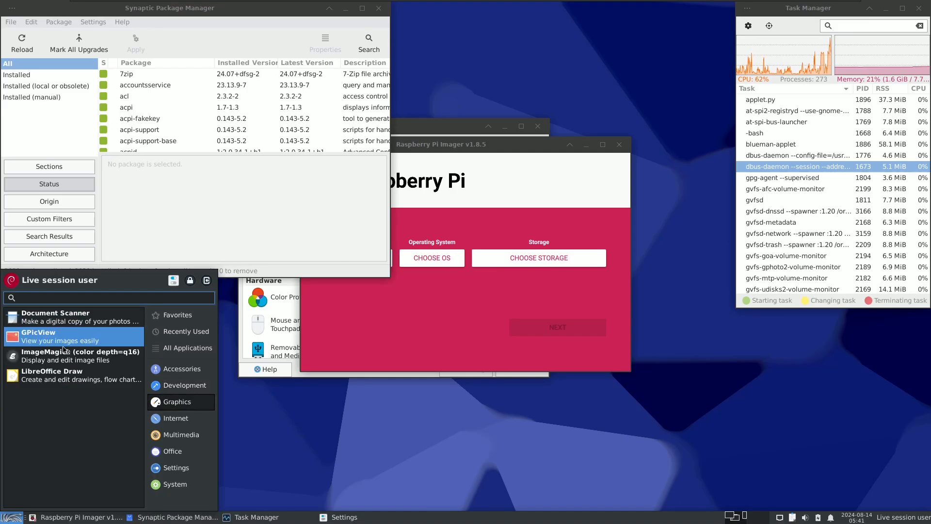
{"action": "left_click", "coordinate": [70, 378]}
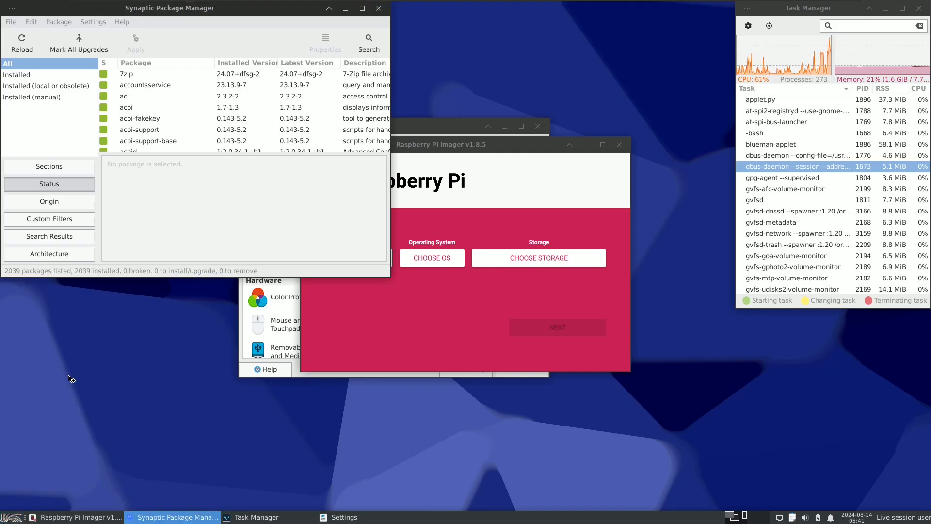
Step: Wait for LibreOffice Draw to load and minimize its window
{"action": "left_click", "coordinate": [12, 517]}
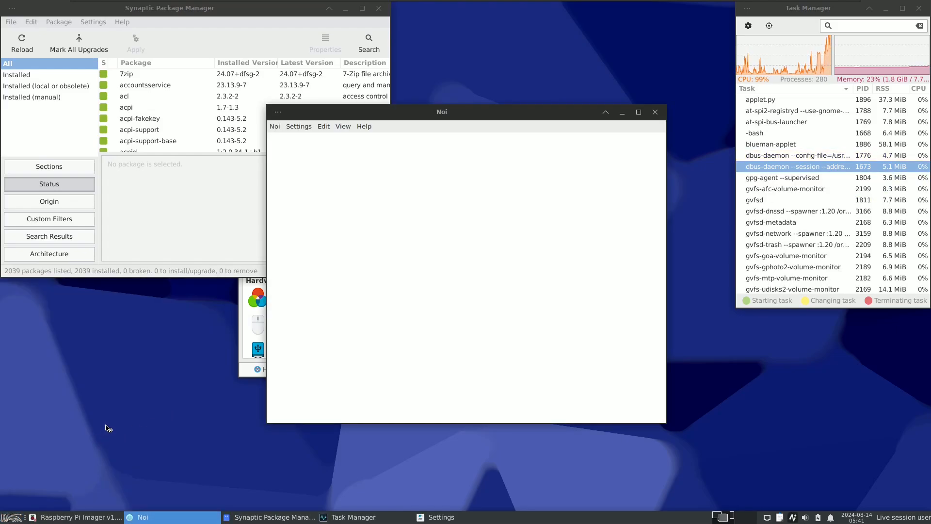
{"action": "left_click", "coordinate": [22, 513]}
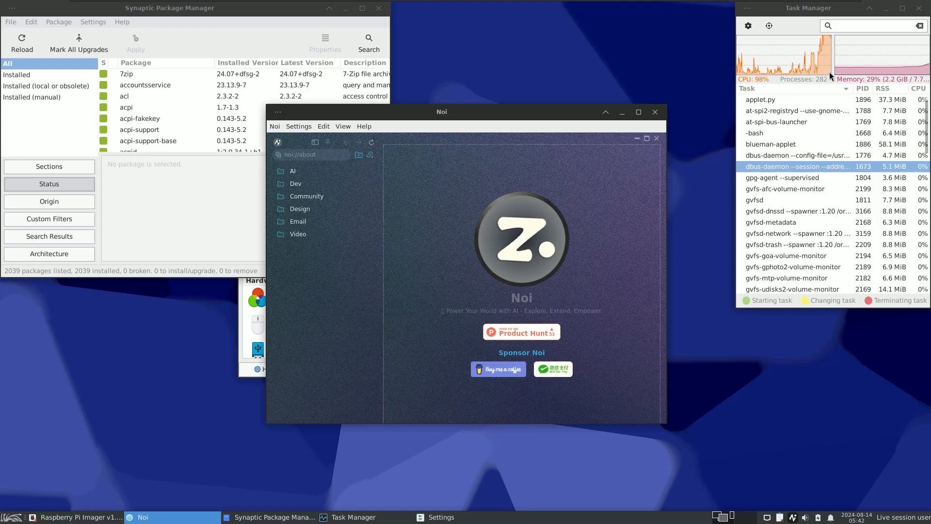
{"action": "mouse_move", "coordinate": [829, 72]}
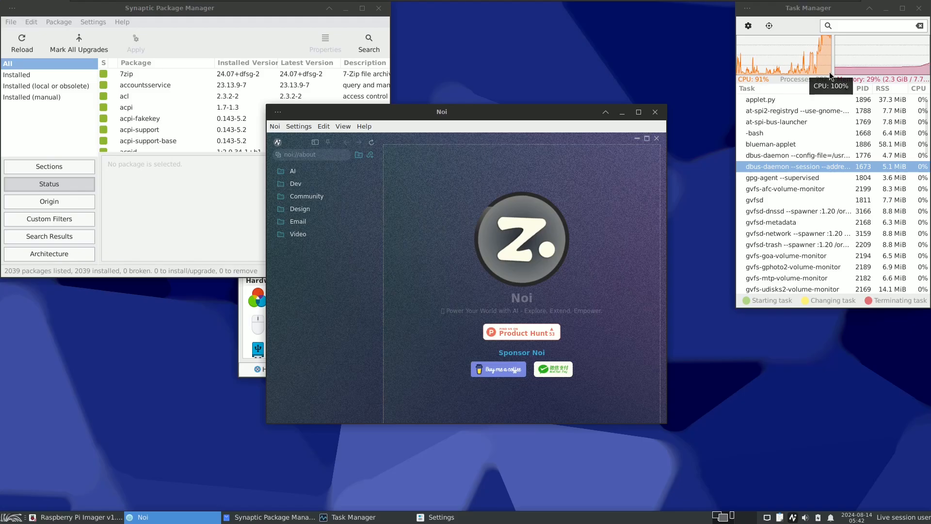
{"action": "left_click", "coordinate": [16, 516]}
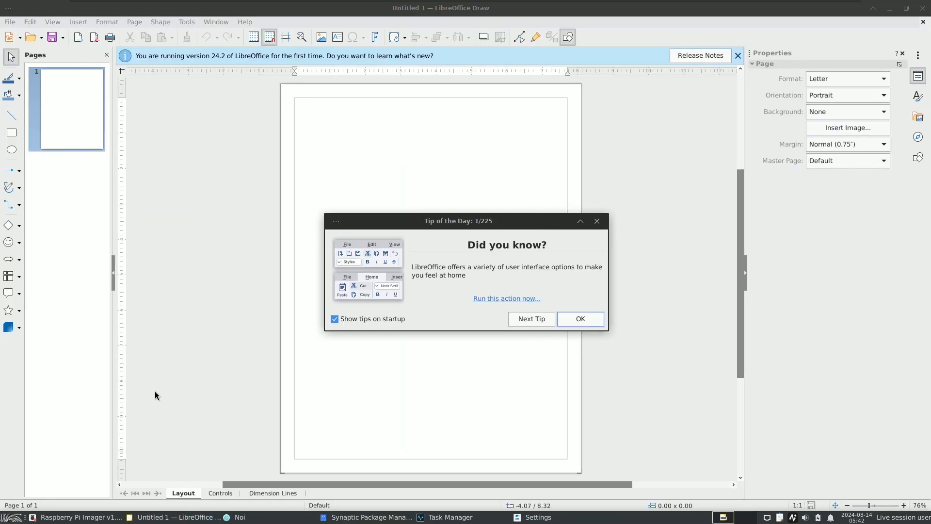
{"action": "left_click", "coordinate": [889, 10]}
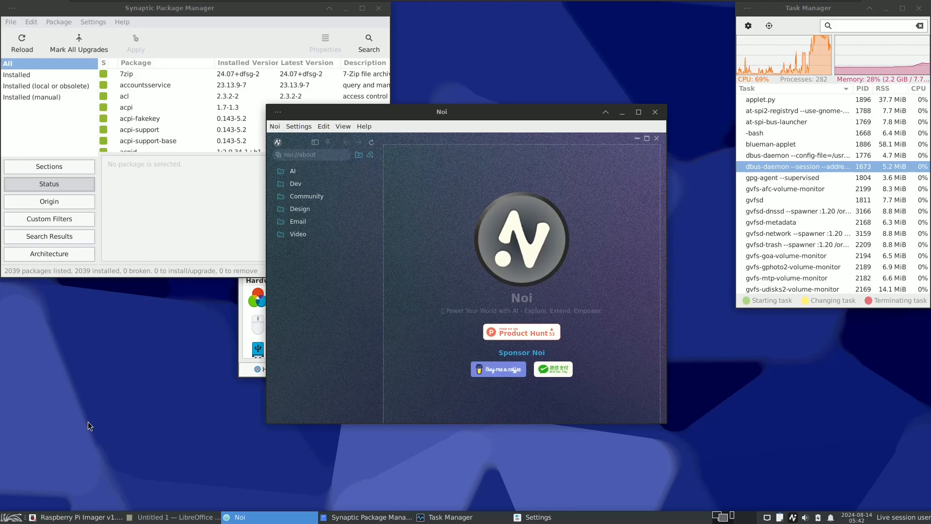
Step: Look through the Accessories, Development, Graphics and Internet applications and launch Thunderbird
{"action": "left_click", "coordinate": [12, 517]}
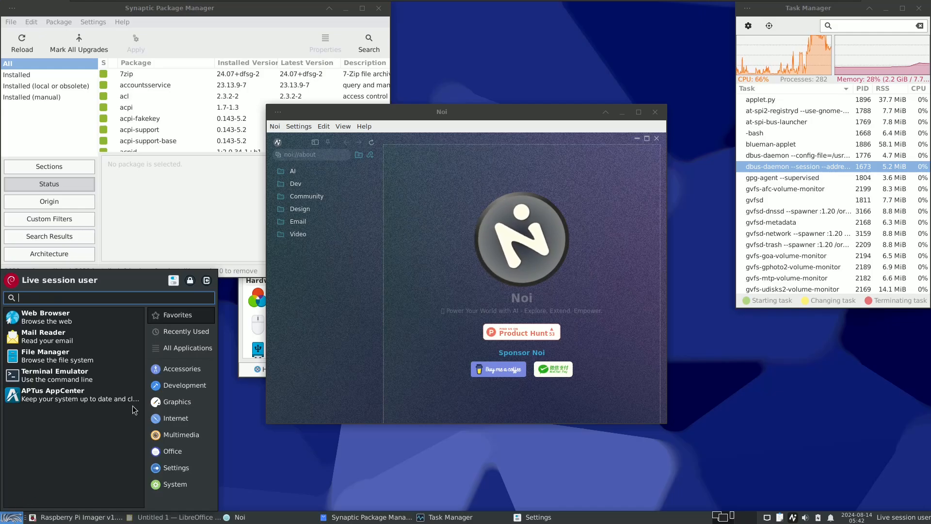
{"action": "left_click", "coordinate": [170, 374]}
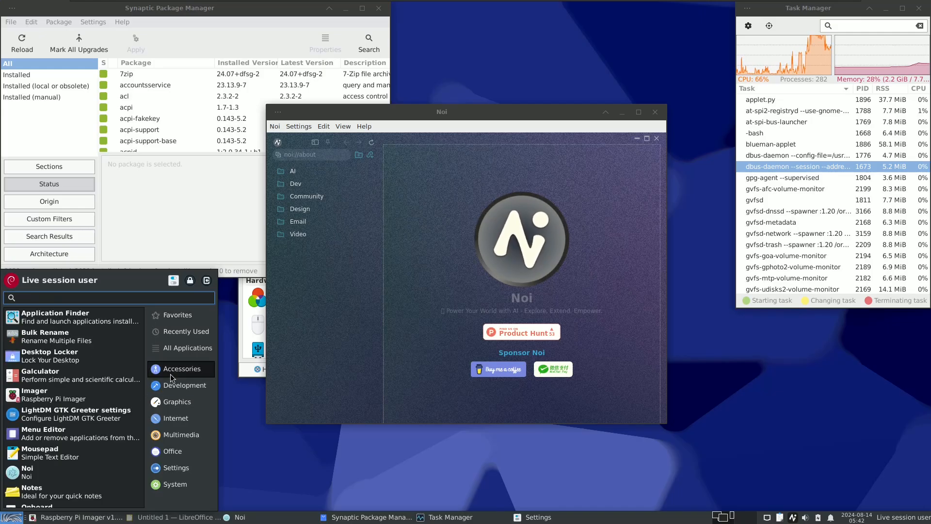
{"action": "left_click", "coordinate": [172, 382]}
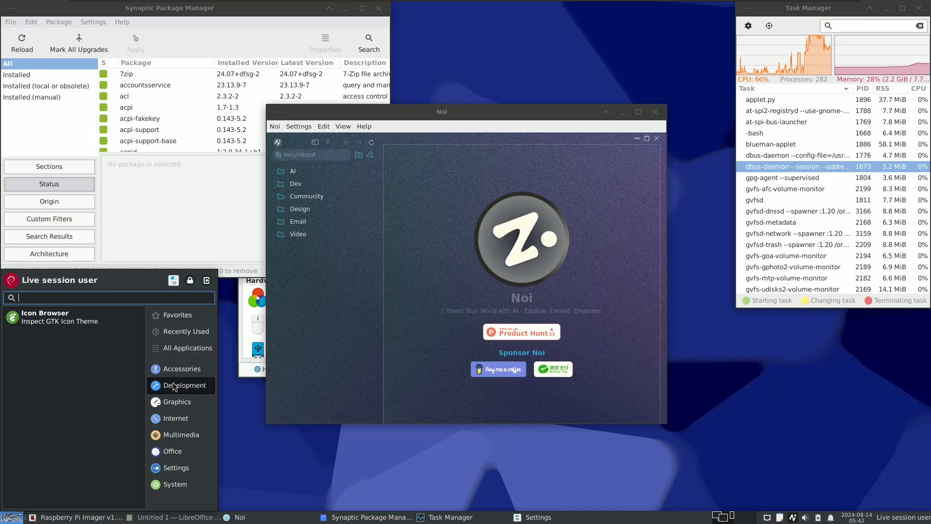
{"action": "left_click", "coordinate": [168, 401]}
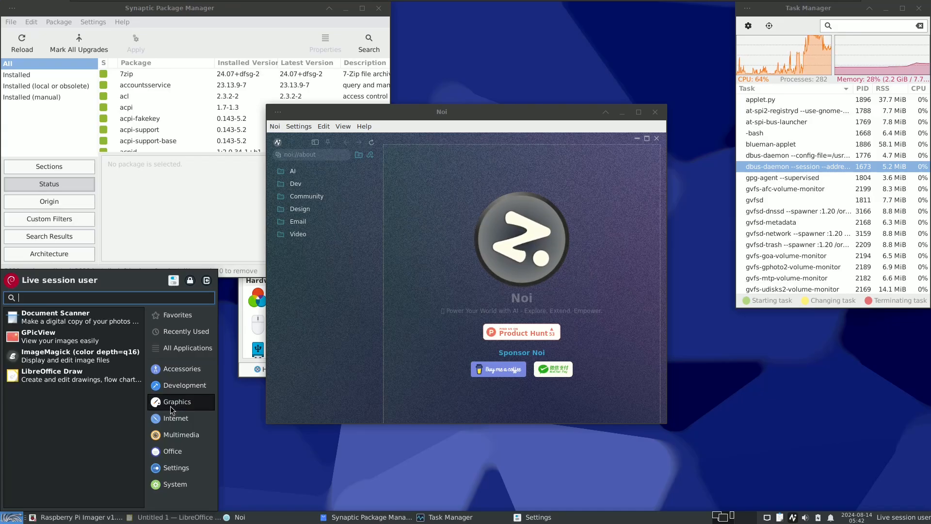
{"action": "left_click", "coordinate": [173, 416]}
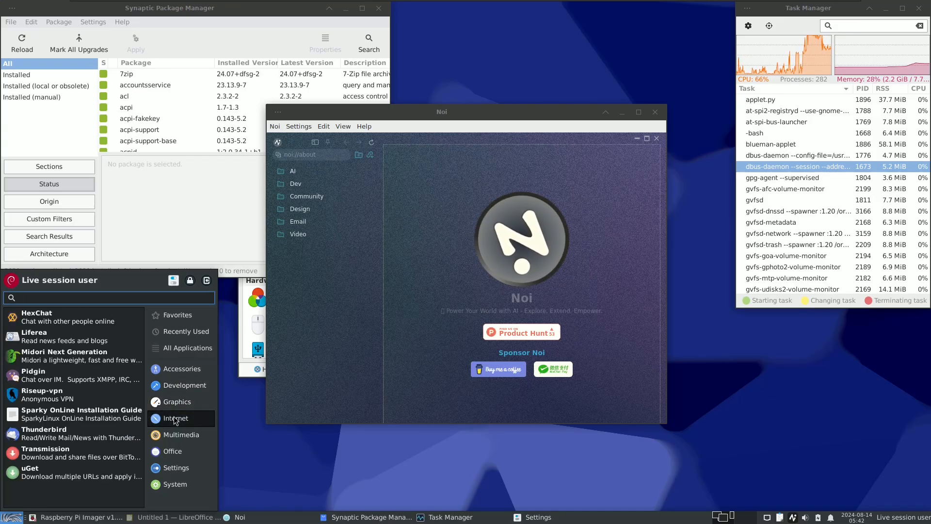
{"action": "left_click", "coordinate": [13, 513]}
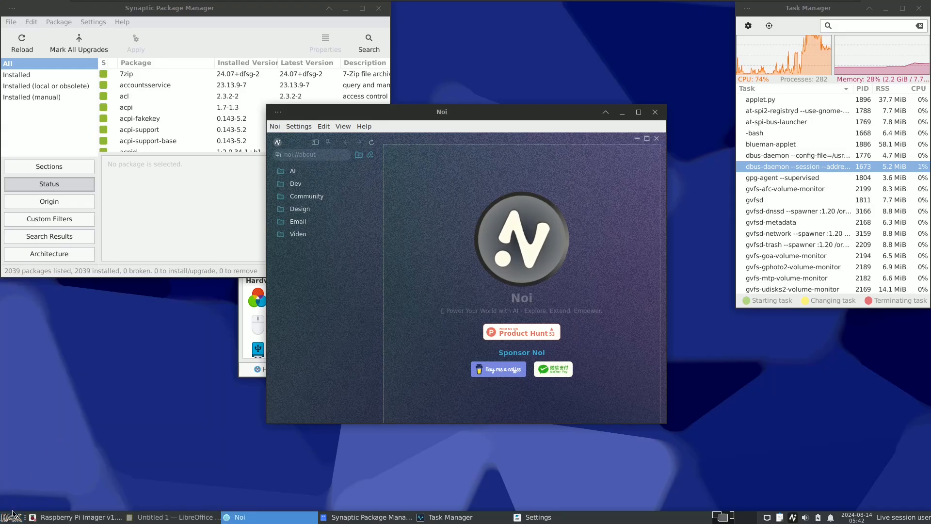
Step: Look through the Graphics and Internet applications and launch the Midori Next Generation browser
{"action": "left_click", "coordinate": [14, 517]}
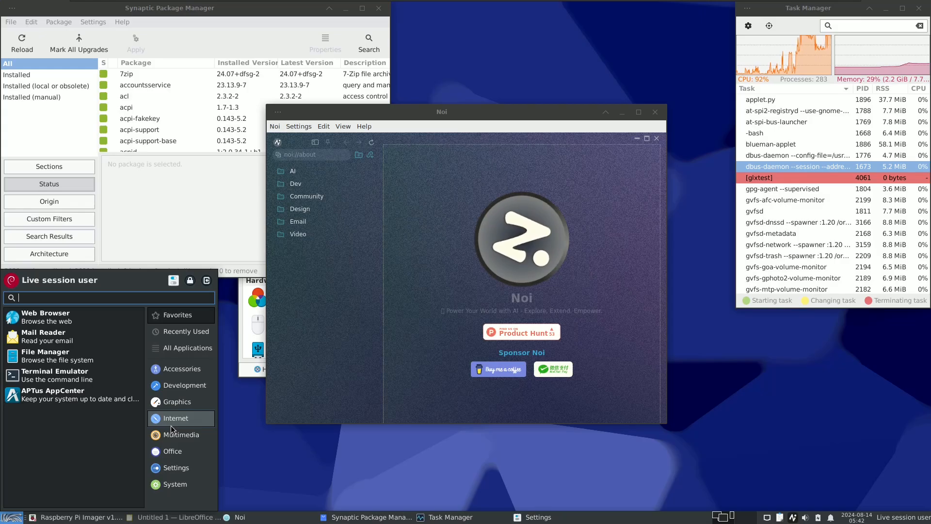
{"action": "left_click", "coordinate": [171, 424]}
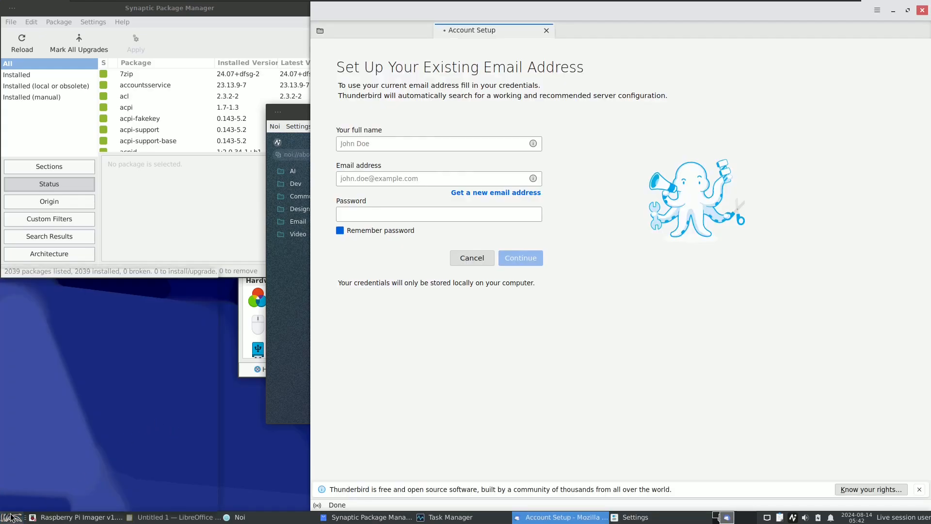
{"action": "left_click", "coordinate": [10, 517]}
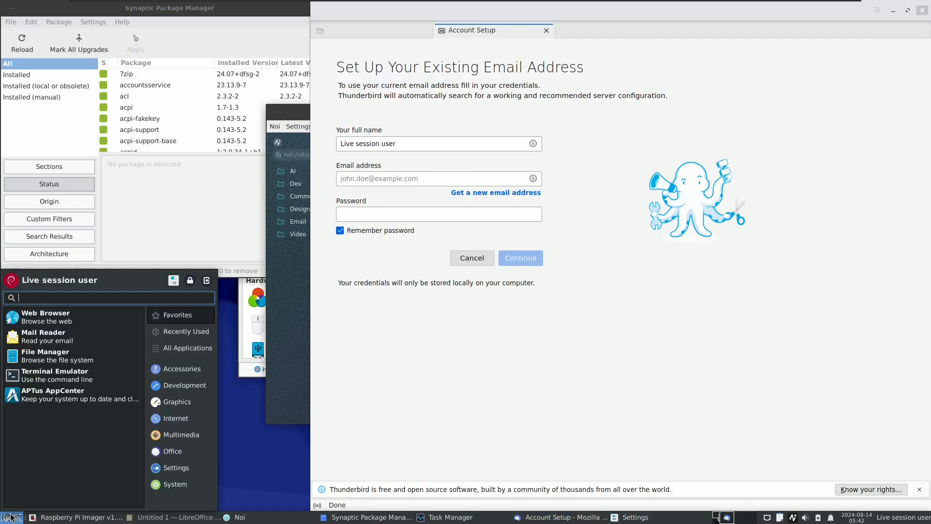
{"action": "left_click", "coordinate": [195, 407]}
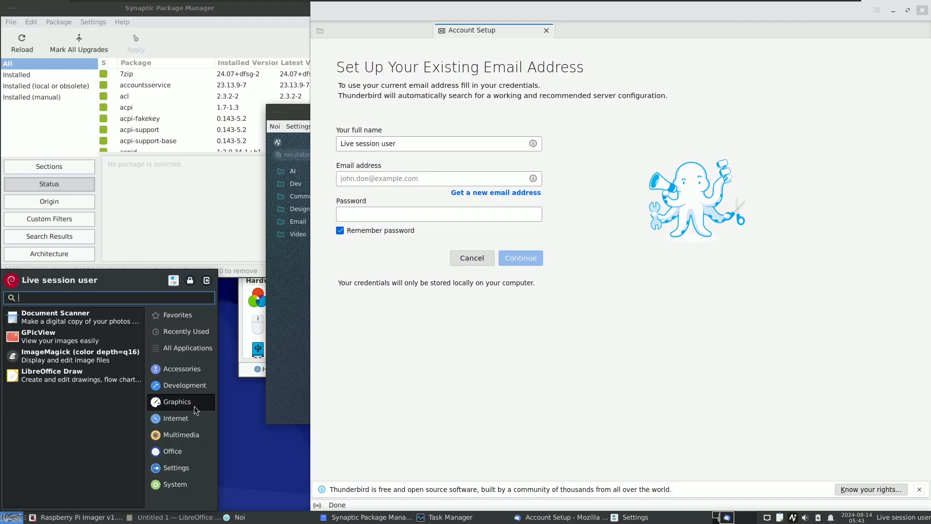
{"action": "left_click", "coordinate": [196, 420]}
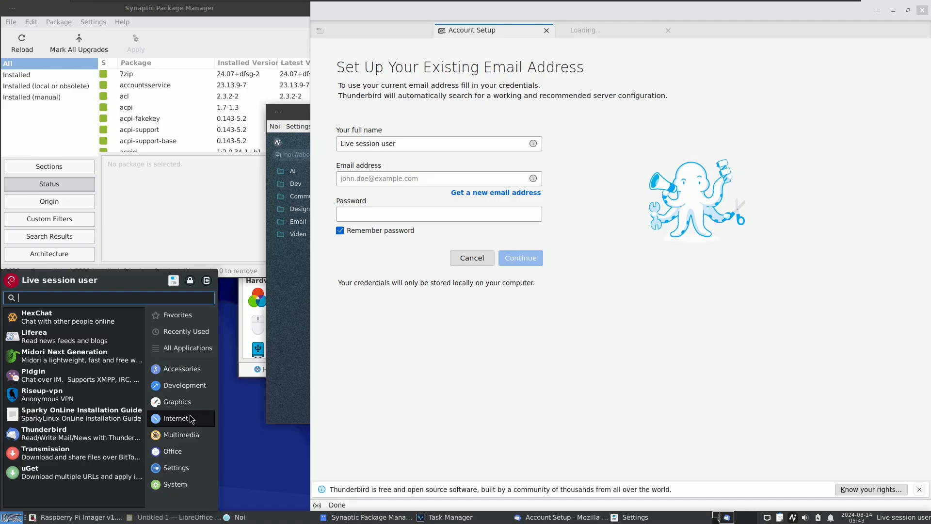
{"action": "left_click", "coordinate": [109, 357]}
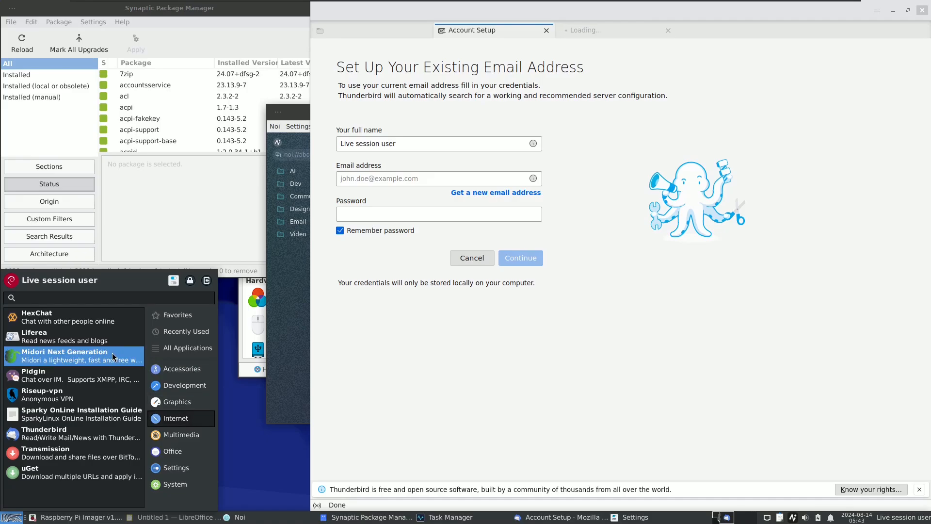
Step: Look through the Internet applications and launch the GDebi Package Installer from the System applications
{"action": "left_click", "coordinate": [12, 517]}
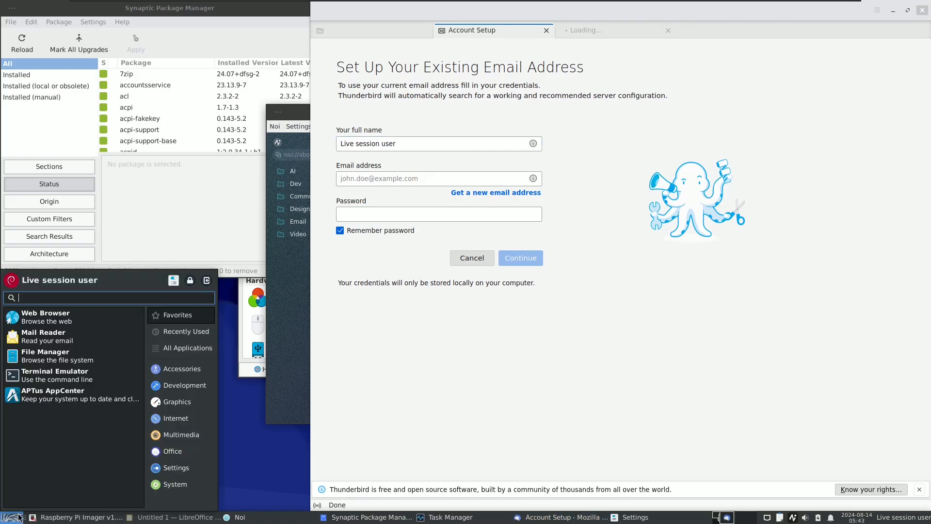
{"action": "left_click", "coordinate": [172, 426]}
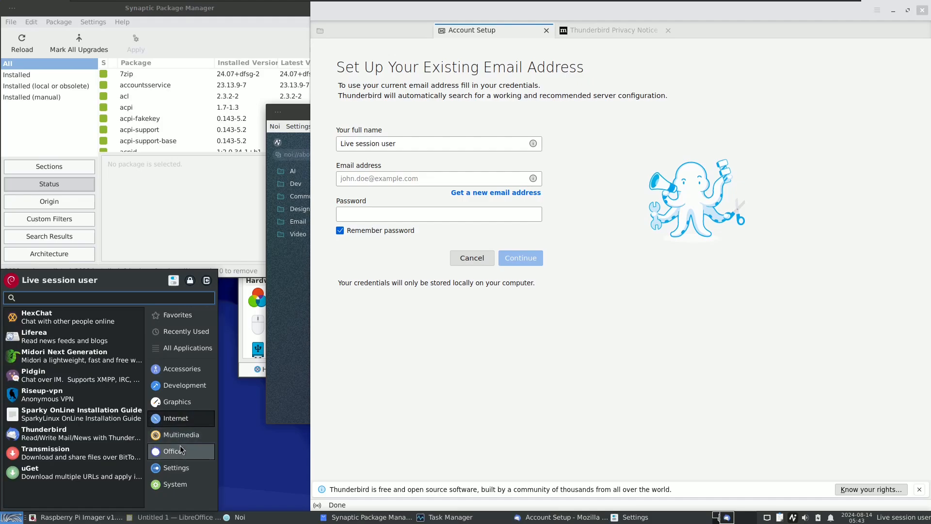
{"action": "left_click", "coordinate": [179, 446]}
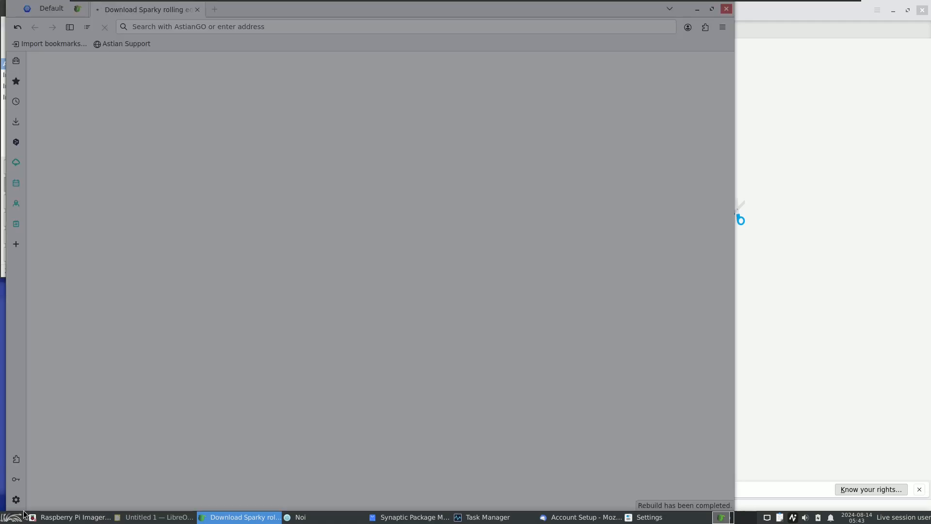
{"action": "left_click", "coordinate": [17, 518]}
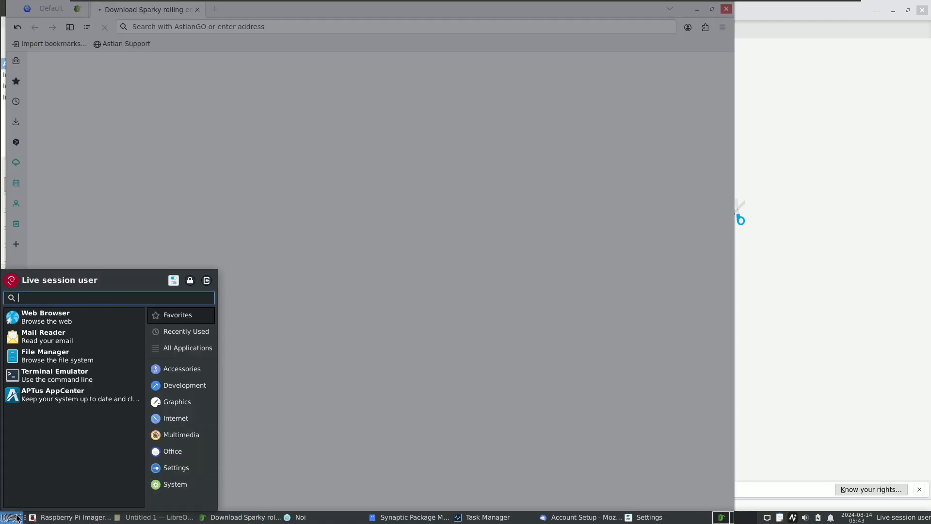
{"action": "left_click", "coordinate": [192, 486]}
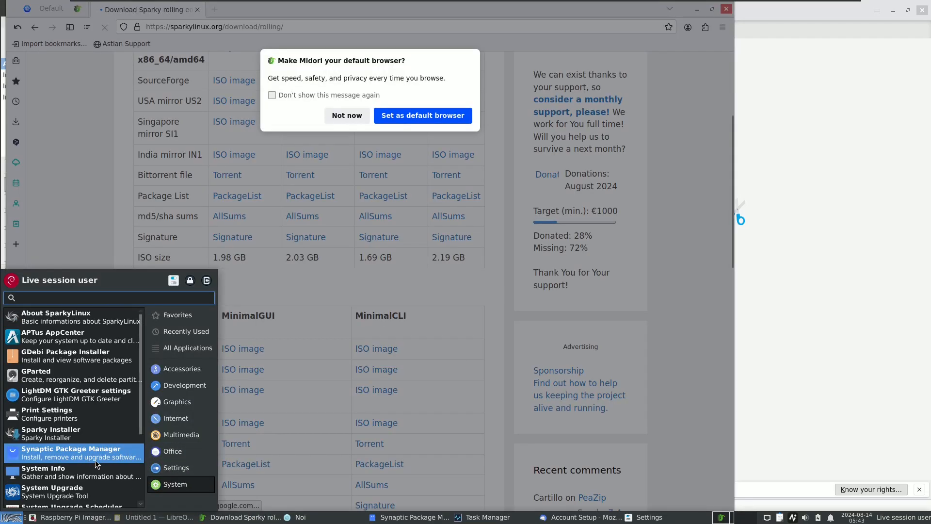
{"action": "mouse_move", "coordinate": [139, 415]}
{"action": "left_mouse_down"}
{"action": "mouse_move", "coordinate": [143, 475]}
{"action": "mouse_move", "coordinate": [141, 426]}
{"action": "left_mouse_up"}
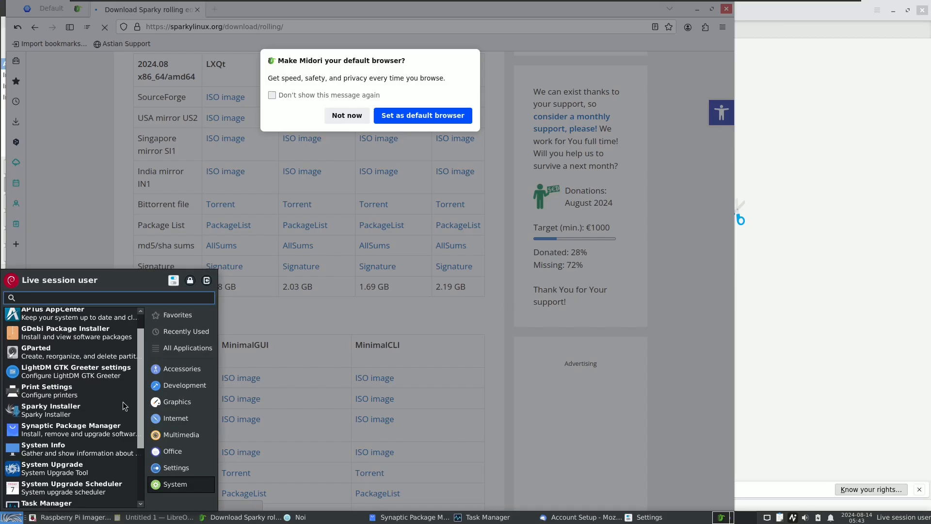
{"action": "left_click", "coordinate": [86, 335]}
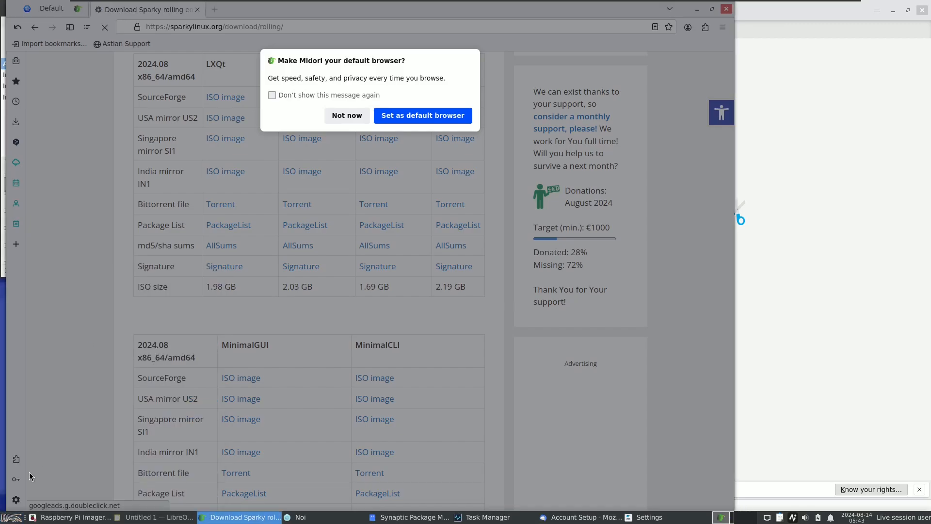
Step: Find Pidgin in the list of all applications and launch it
{"action": "left_click", "coordinate": [11, 519]}
{"action": "left_click", "coordinate": [176, 484]}
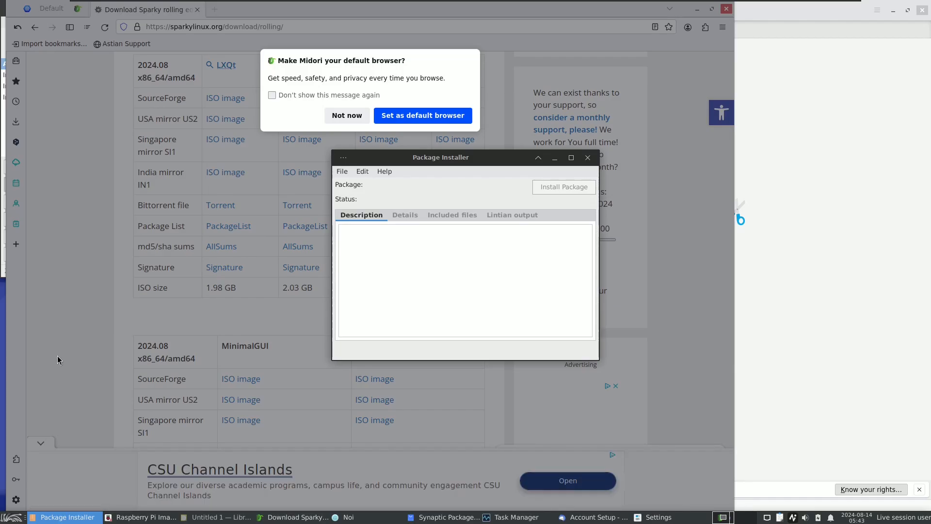
{"action": "left_click", "coordinate": [14, 510]}
{"action": "left_click", "coordinate": [12, 517]}
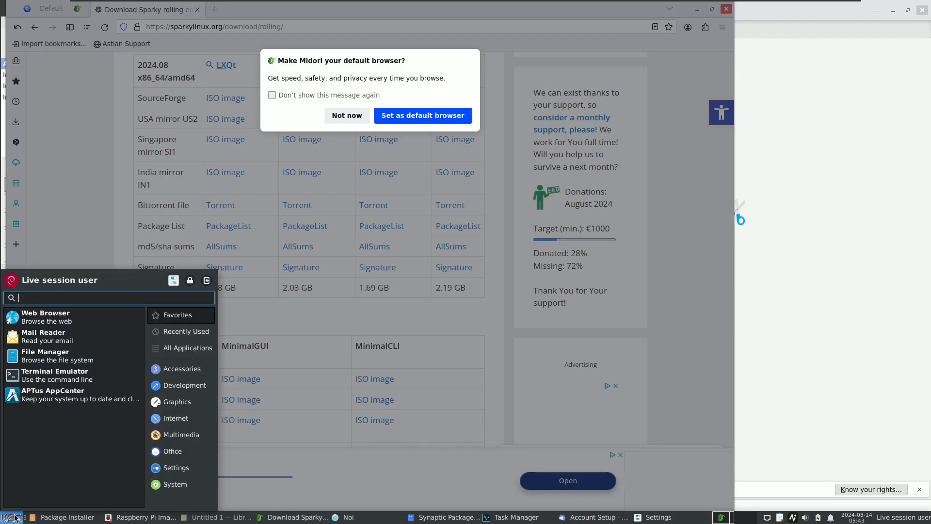
{"action": "left_click", "coordinate": [182, 348]}
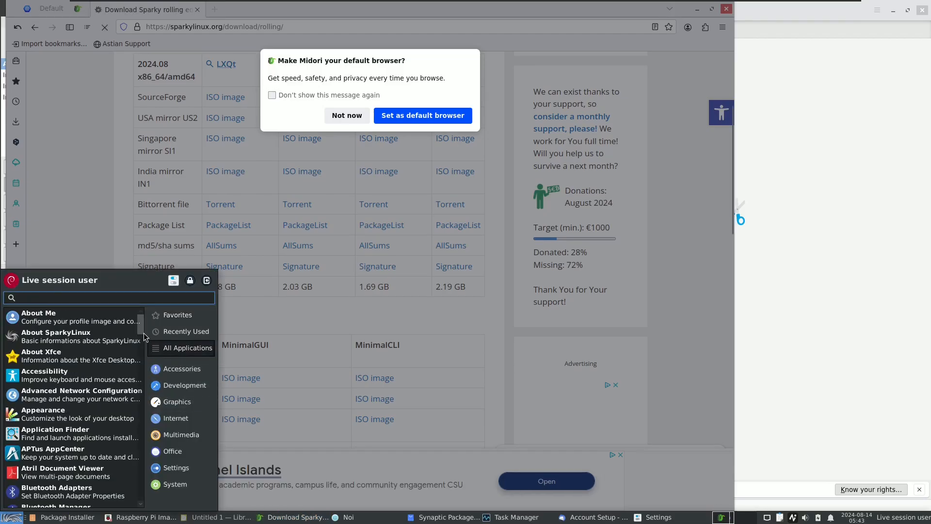
{"action": "left_click_drag", "start_coordinate": [143, 330], "coordinate": [153, 437]}
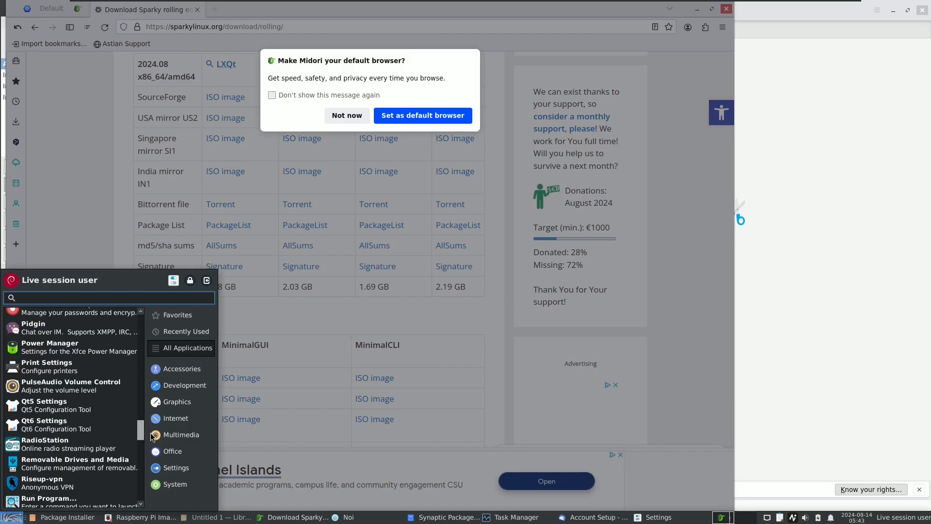
{"action": "left_click", "coordinate": [92, 334]}
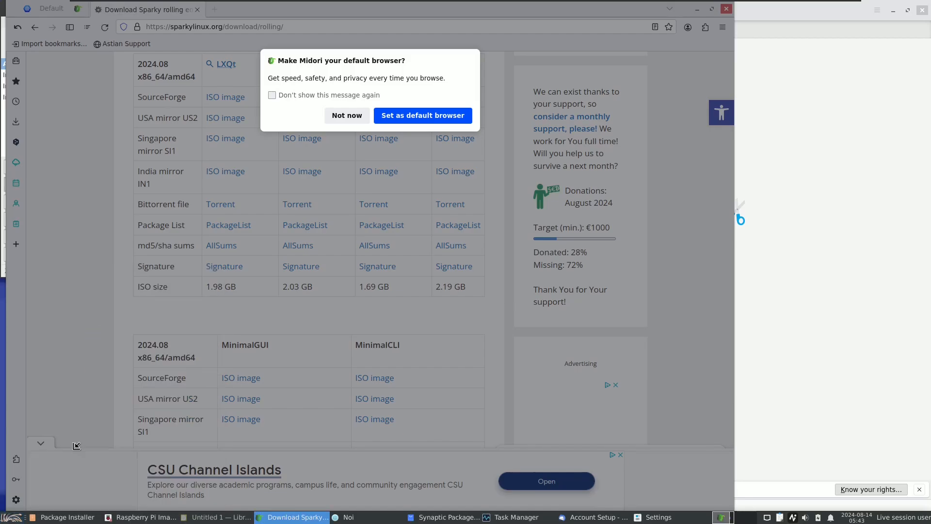
Step: Look through the list of all applications and launch the APTus AppCenter
{"action": "left_click", "coordinate": [14, 520]}
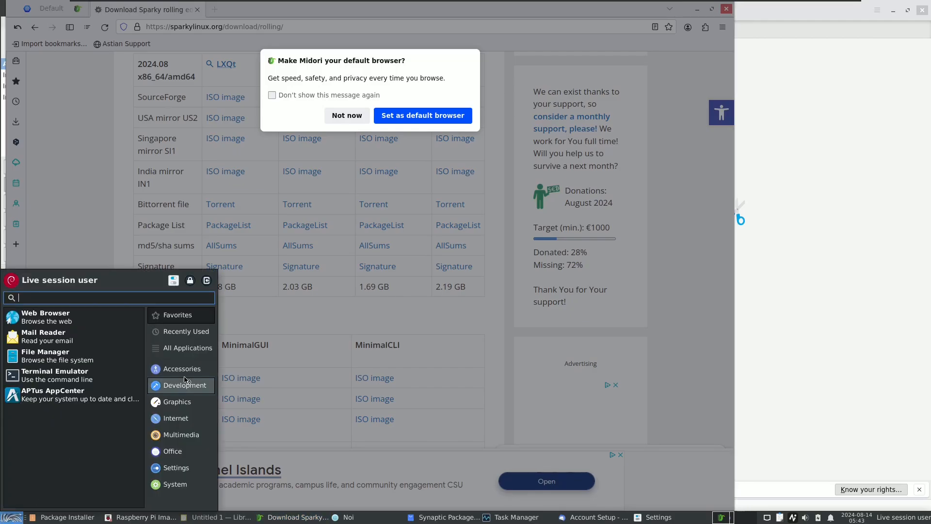
{"action": "left_click", "coordinate": [172, 350]}
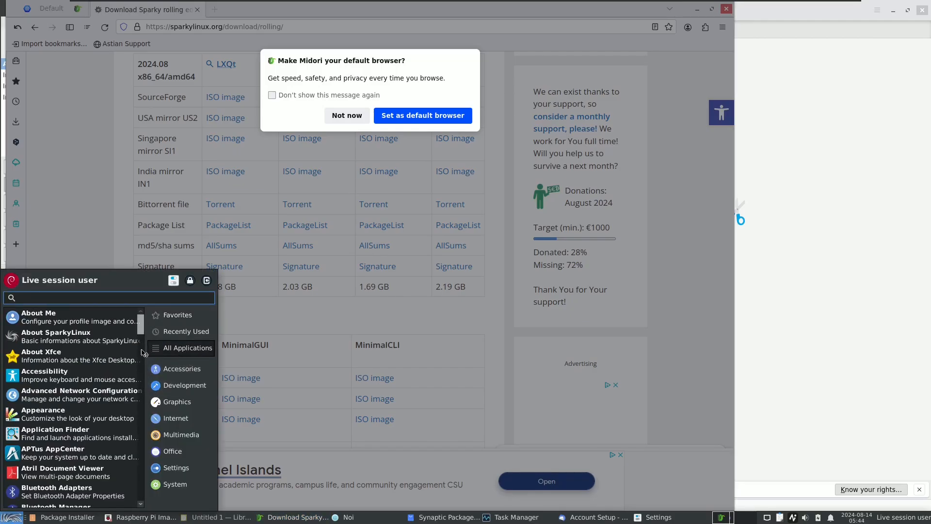
{"action": "left_click_drag", "start_coordinate": [144, 353], "coordinate": [144, 484]}
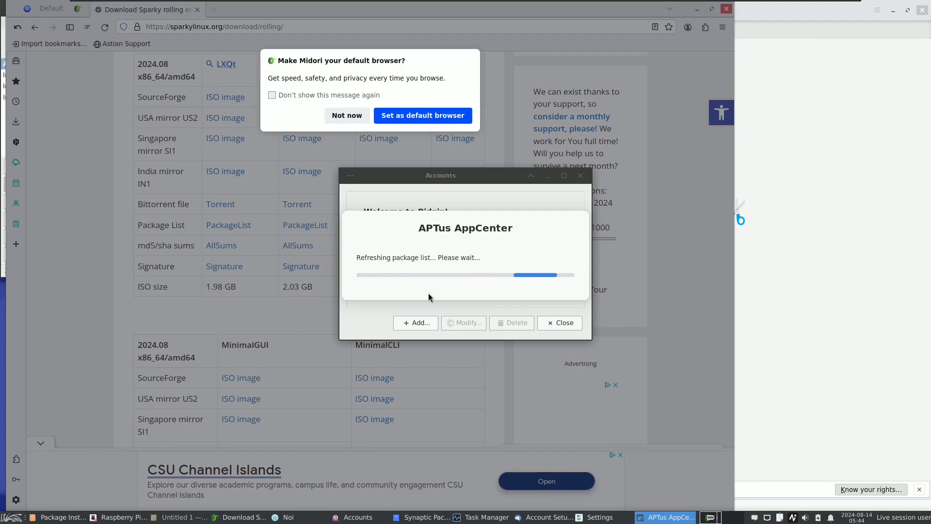
Step: Bring each open window to the front in turn, from Raspberry Pi Imager and LibreOffice Draw through Thunderbird, Settings and APTus AppCenter
{"action": "left_click", "coordinate": [131, 517]}
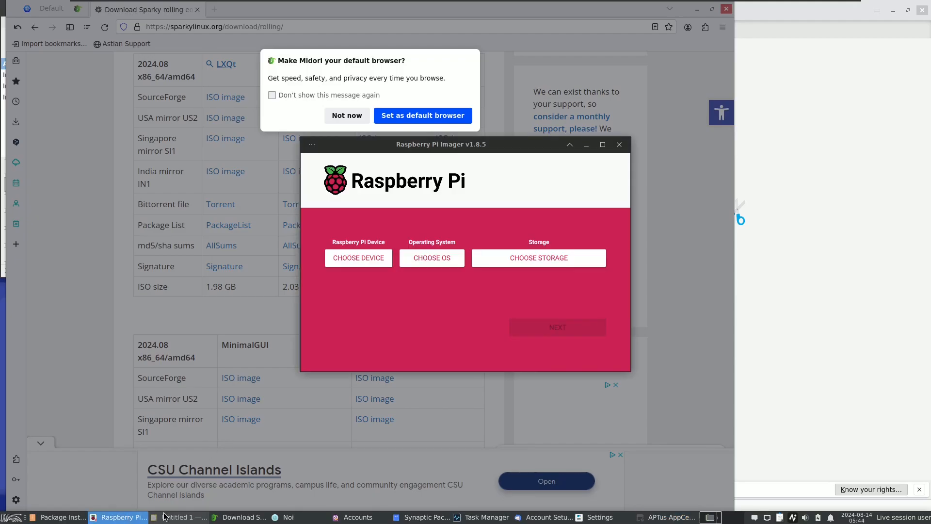
{"action": "left_click", "coordinate": [165, 517]}
{"action": "left_click", "coordinate": [286, 517]}
{"action": "left_click", "coordinate": [357, 517]}
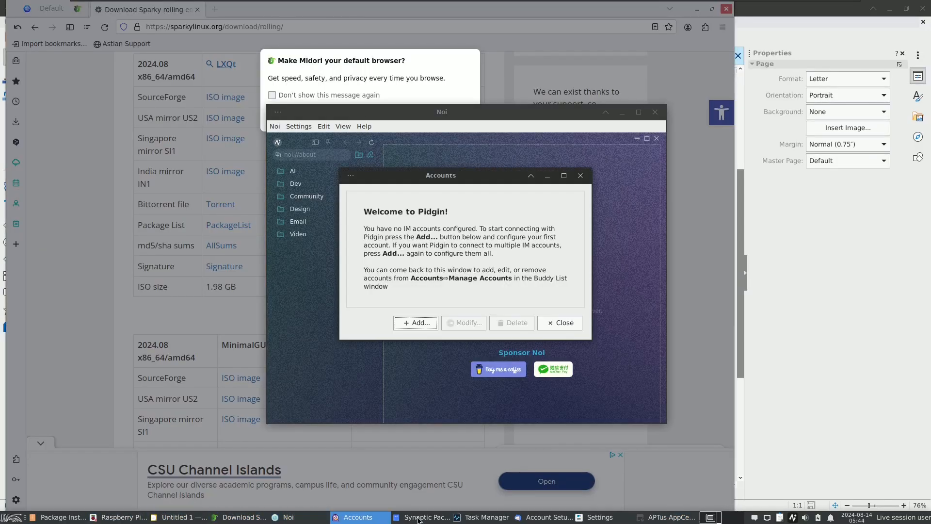
{"action": "left_click", "coordinate": [421, 516]}
{"action": "left_click", "coordinate": [482, 517]}
{"action": "left_click", "coordinate": [546, 517]}
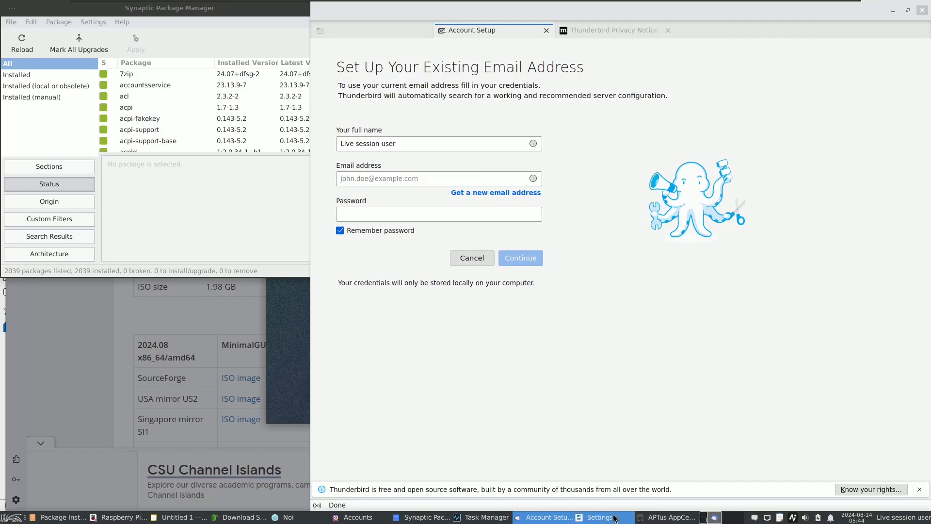
{"action": "left_click", "coordinate": [614, 517]}
{"action": "left_click", "coordinate": [667, 517]}
Step: Switch among the open windows again, including Raspberry Pi Imager, Midori, Thunderbird, Synaptic, Task Manager and Noi, to check their responsiveness
{"action": "left_click", "coordinate": [141, 517]}
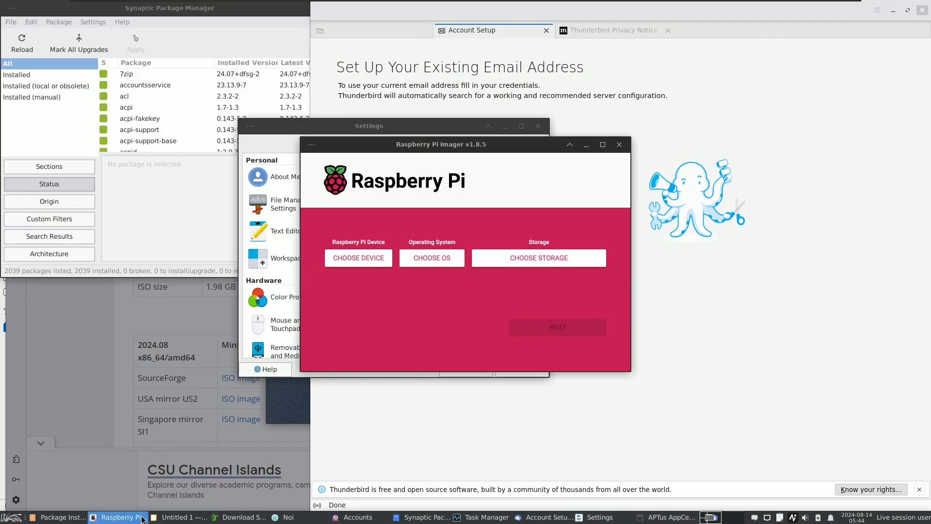
{"action": "left_click", "coordinate": [180, 517]}
{"action": "left_click", "coordinate": [240, 517]}
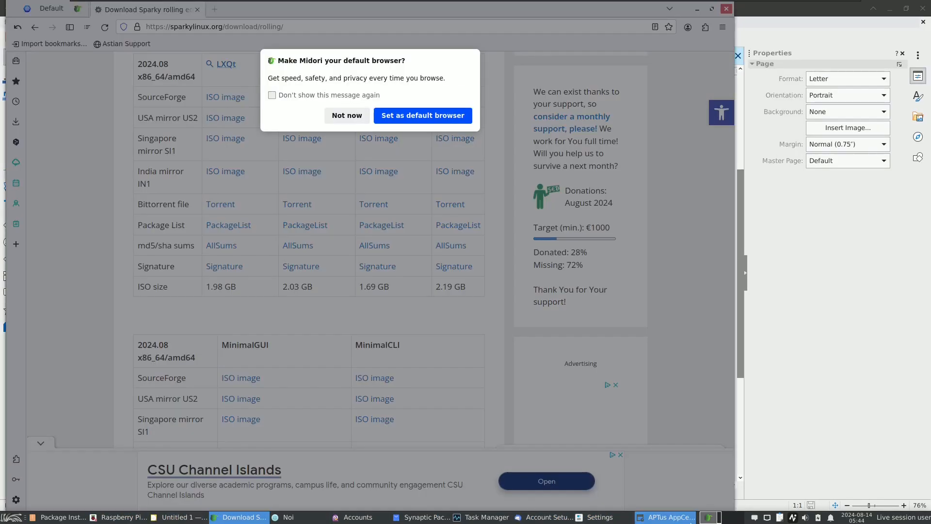
{"action": "left_click", "coordinate": [600, 517]}
{"action": "left_click", "coordinate": [546, 517]}
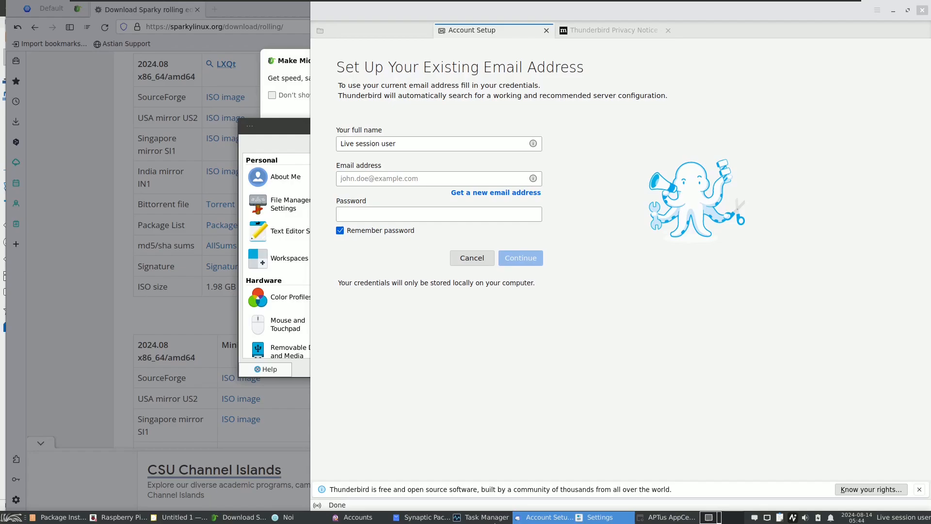
{"action": "left_click", "coordinate": [335, 518]}
{"action": "left_click", "coordinate": [422, 517]}
{"action": "left_click", "coordinate": [485, 517]}
{"action": "left_click", "coordinate": [284, 518]}
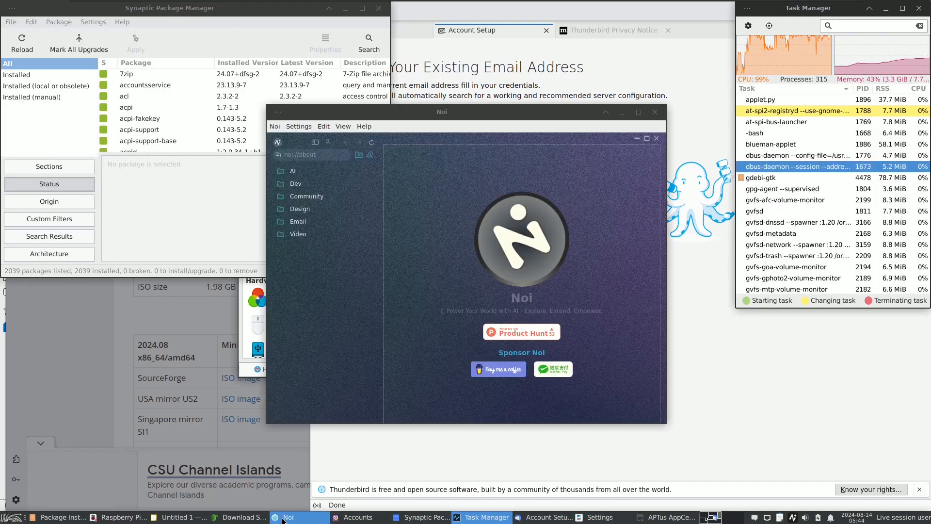
{"action": "left_click", "coordinate": [237, 517]}
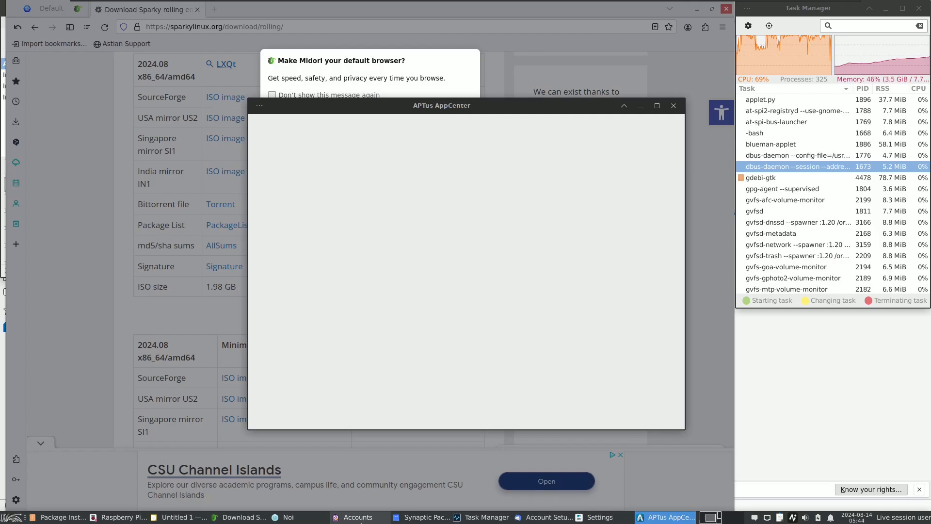
Step: Switch to Noi, look through its help and user data options, and view its About information
{"action": "left_click", "coordinate": [290, 518]}
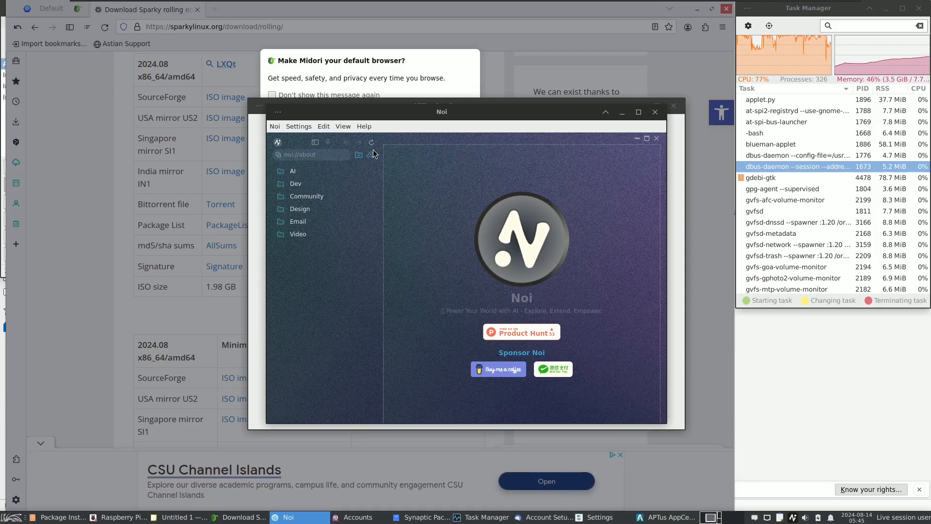
{"action": "left_click", "coordinate": [364, 126]}
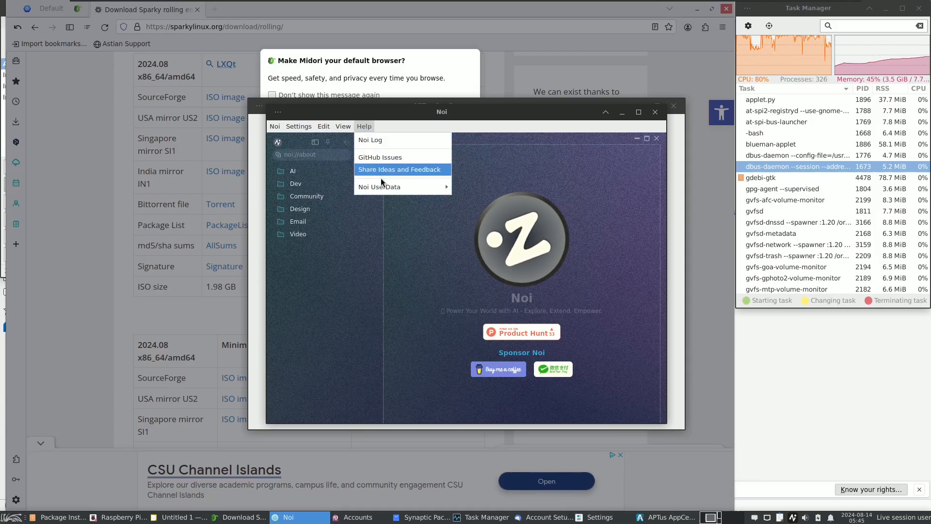
{"action": "mouse_move", "coordinate": [383, 187]}
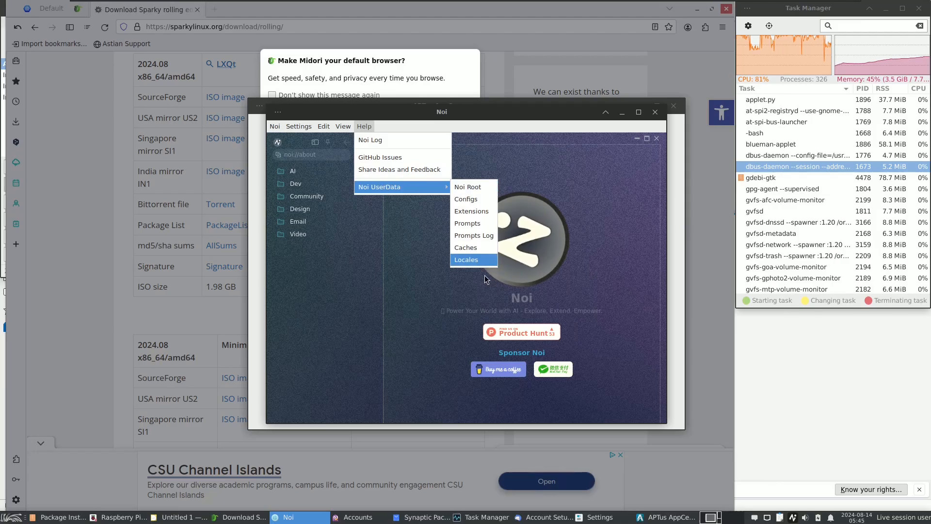
{"action": "left_click", "coordinate": [286, 133]}
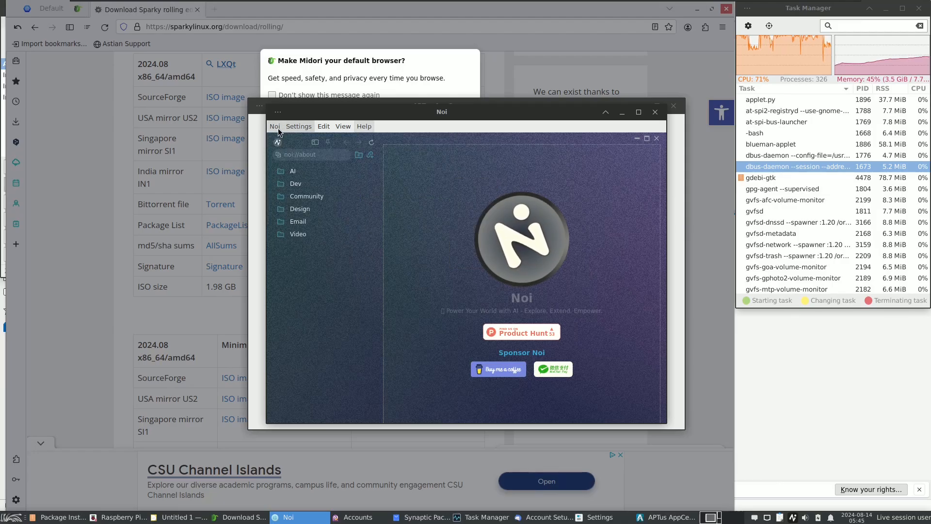
{"action": "left_click", "coordinate": [275, 126]}
{"action": "left_click", "coordinate": [285, 140]}
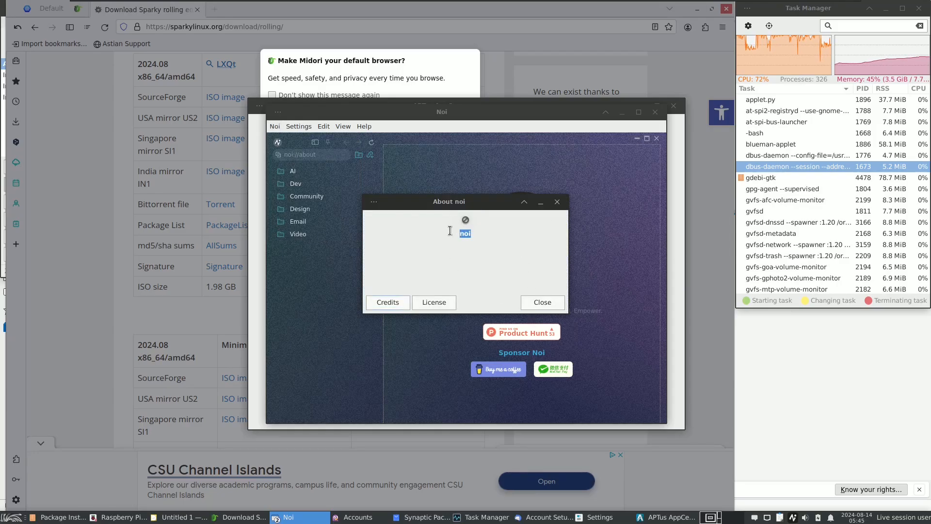
{"action": "left_click", "coordinate": [542, 300]}
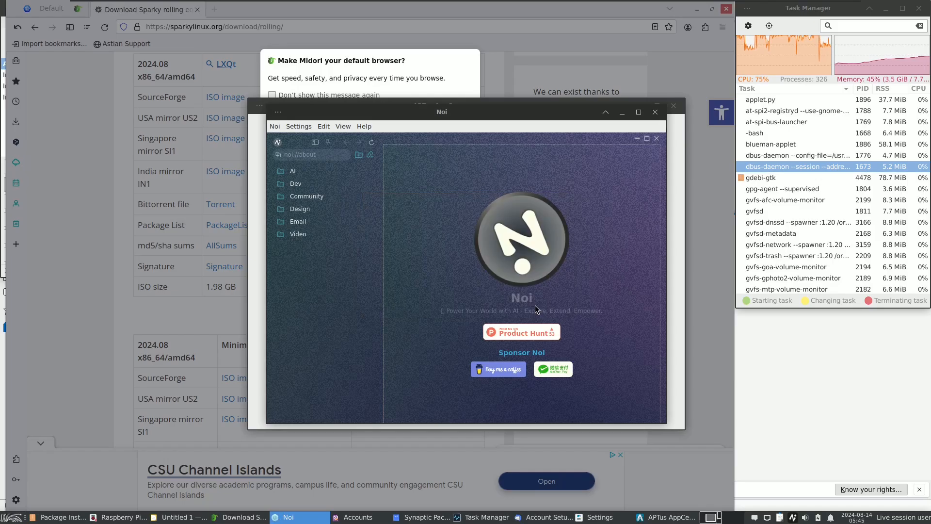
Step: Minimize Raspberry Pi Imager and switch to the LibreOffice Draw window
{"action": "left_click", "coordinate": [99, 517]}
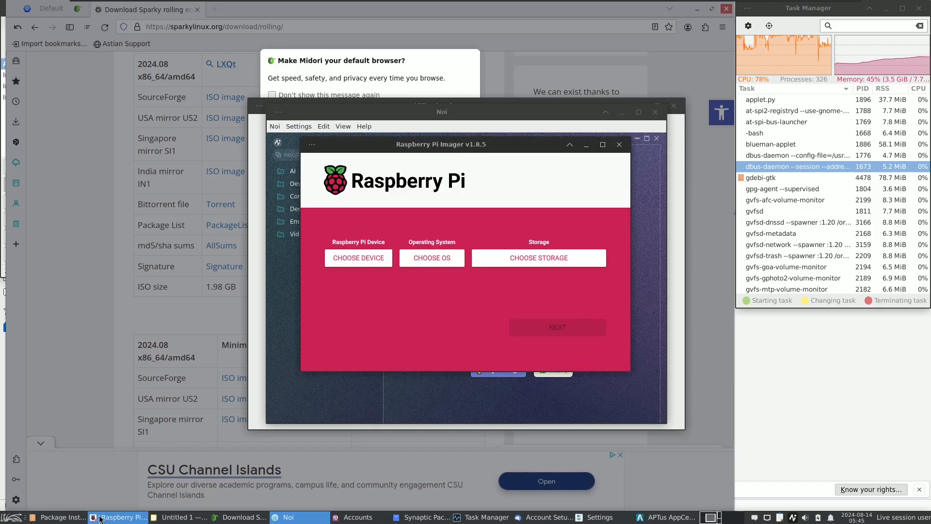
{"action": "left_click", "coordinate": [95, 517]}
{"action": "left_click", "coordinate": [89, 518]}
{"action": "left_click", "coordinate": [180, 517]}
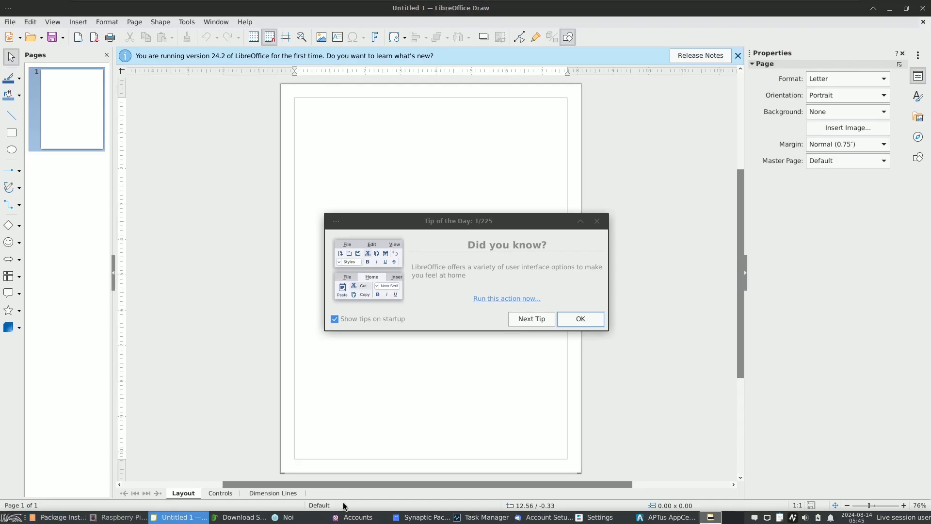
Step: Examine the CPU and memory graphs and the full process list in a maximized Task Manager, and restore its window size
{"action": "left_click", "coordinate": [483, 517]}
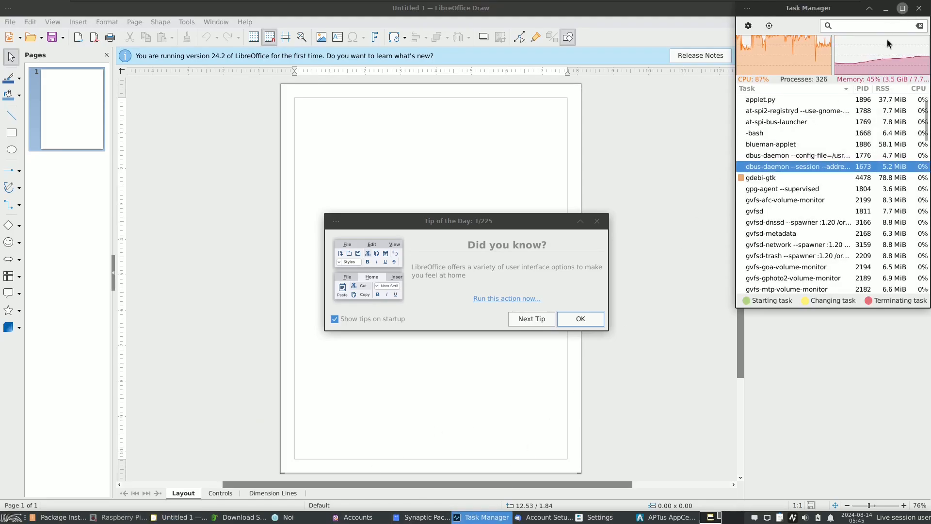
{"action": "left_click", "coordinate": [903, 8]}
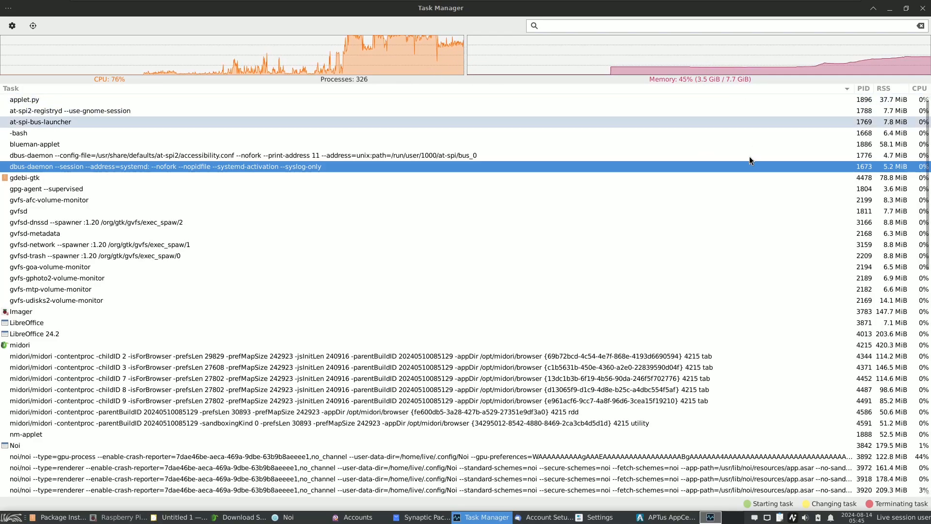
{"action": "left_click_drag", "start_coordinate": [921, 145], "coordinate": [898, 124]}
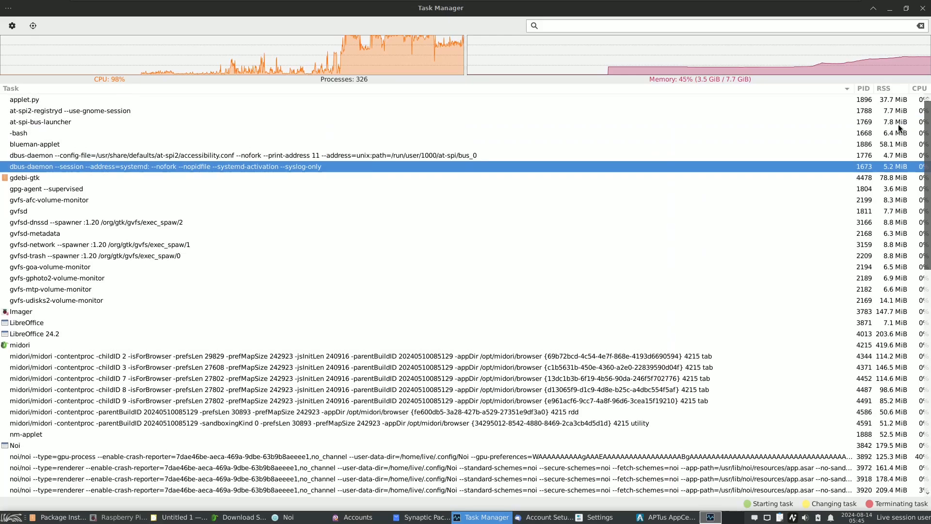
{"action": "key", "text": "Up"}
{"action": "key", "text": "Up"}
{"action": "key", "text": "Up"}
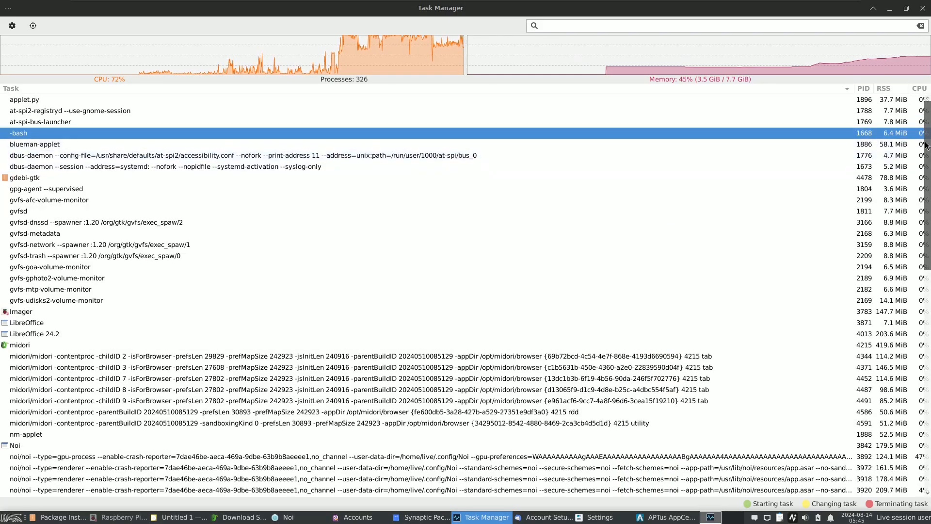
{"action": "scroll", "coordinate": [927, 159], "scroll_direction": "down", "scroll_amount": 10}
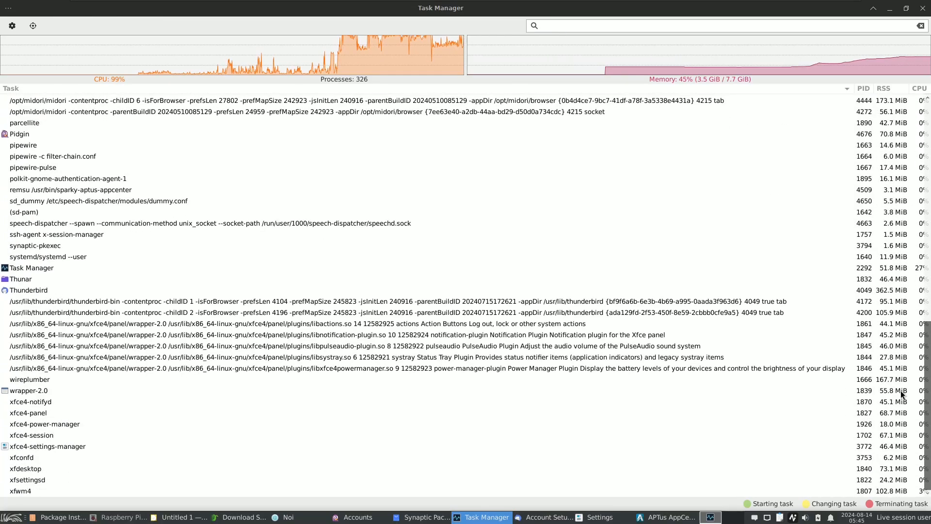
{"action": "scroll", "coordinate": [905, 280], "scroll_direction": "up", "scroll_amount": 10}
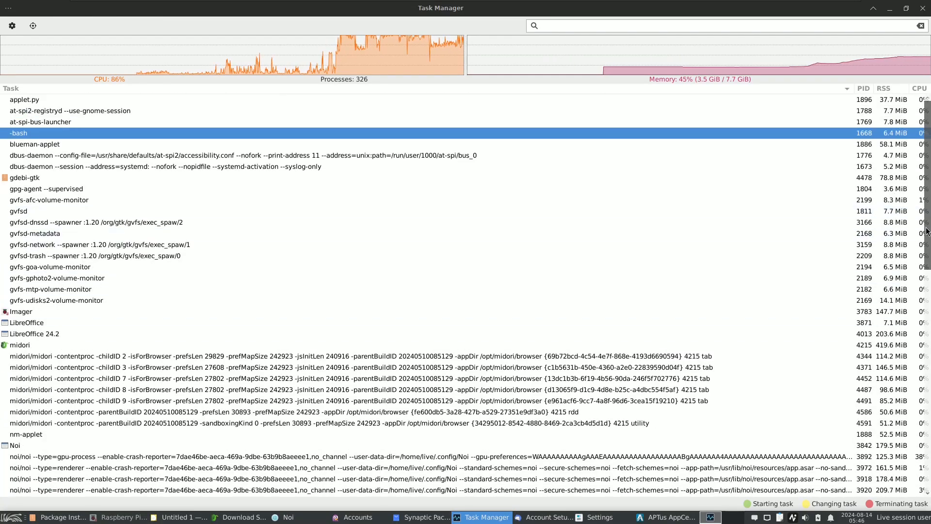
{"action": "scroll", "coordinate": [913, 344], "scroll_direction": "down", "scroll_amount": 5}
{"action": "scroll", "coordinate": [913, 345], "scroll_direction": "down", "scroll_amount": 5}
{"action": "scroll", "coordinate": [907, 238], "scroll_direction": "up", "scroll_amount": 10}
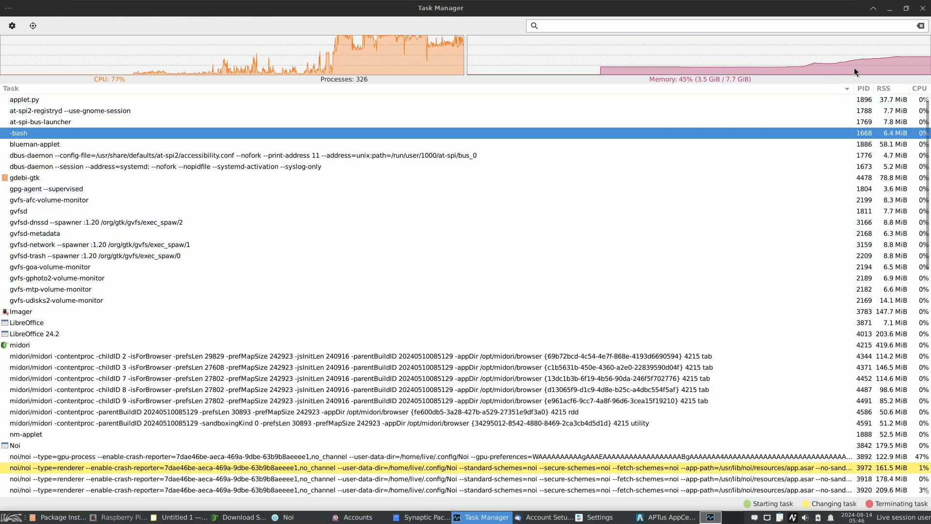
{"action": "left_click", "coordinate": [904, 13]}
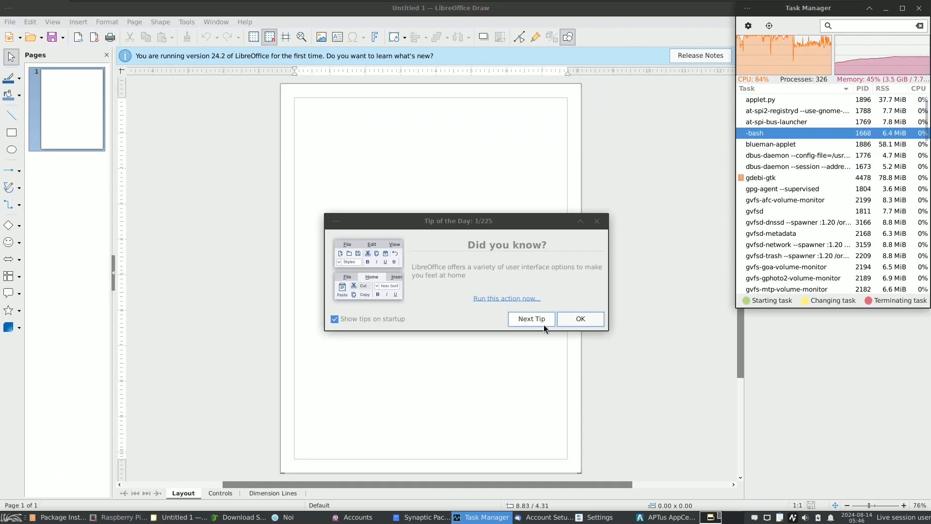
Step: Dismiss the Tip of the Day in LibreOffice Draw and view the LibreOffice version information
{"action": "left_click", "coordinate": [567, 322]}
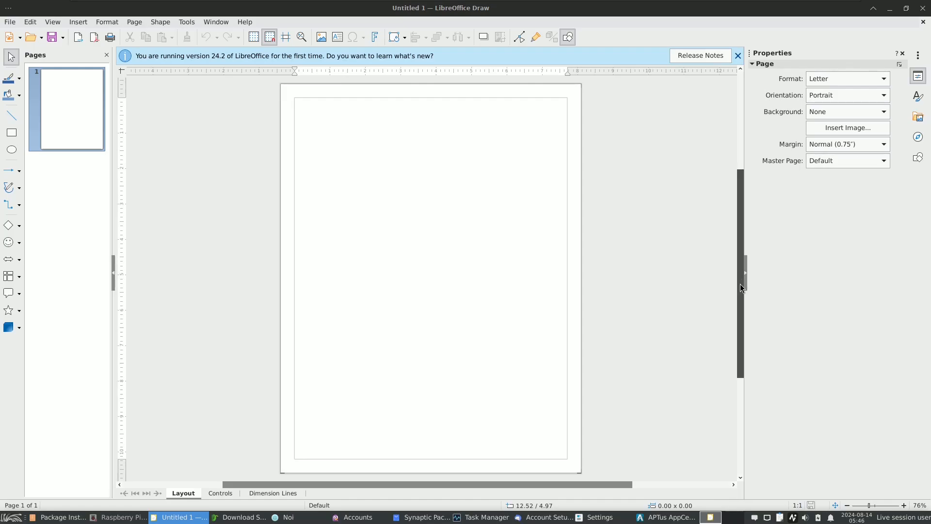
{"action": "mouse_move", "coordinate": [740, 284]}
{"action": "left_mouse_down"}
{"action": "mouse_move", "coordinate": [738, 164]}
{"action": "mouse_move", "coordinate": [738, 279]}
{"action": "left_mouse_up"}
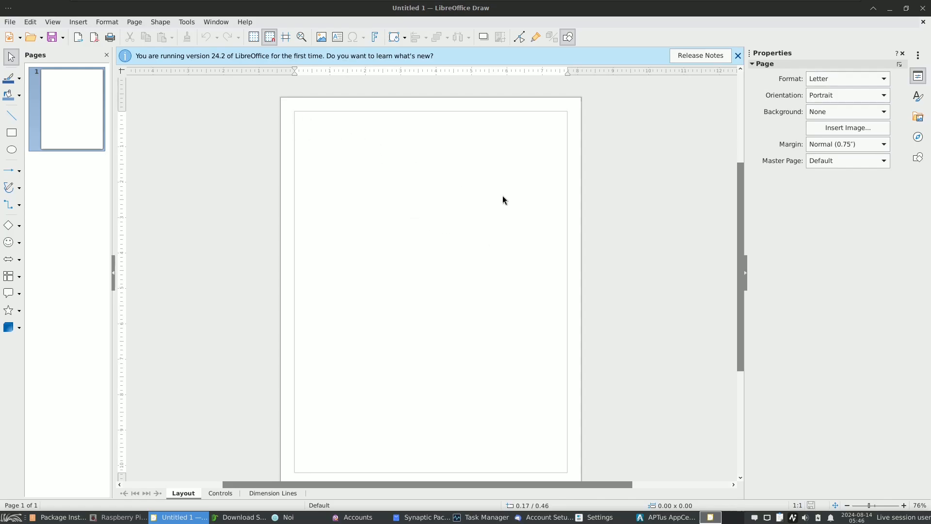
{"action": "left_click", "coordinate": [244, 23]}
{"action": "left_click", "coordinate": [303, 168]}
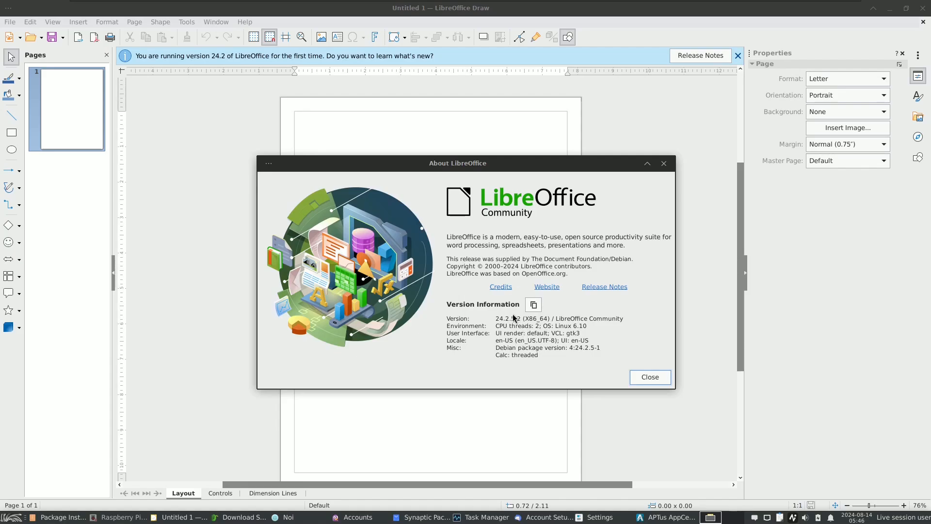
{"action": "left_click", "coordinate": [643, 383]}
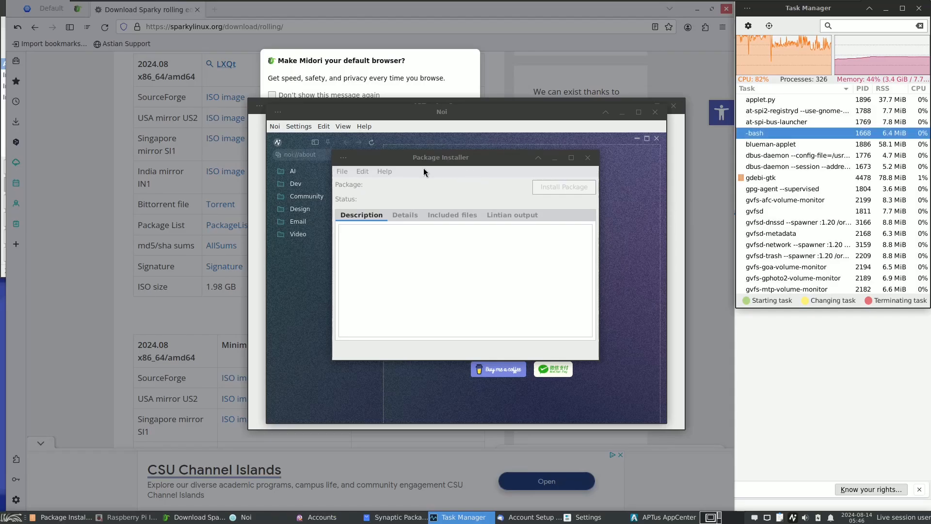
Step: View the About information of GDebi and close the Package Installer
{"action": "left_click", "coordinate": [384, 171]}
{"action": "left_click", "coordinate": [397, 183]}
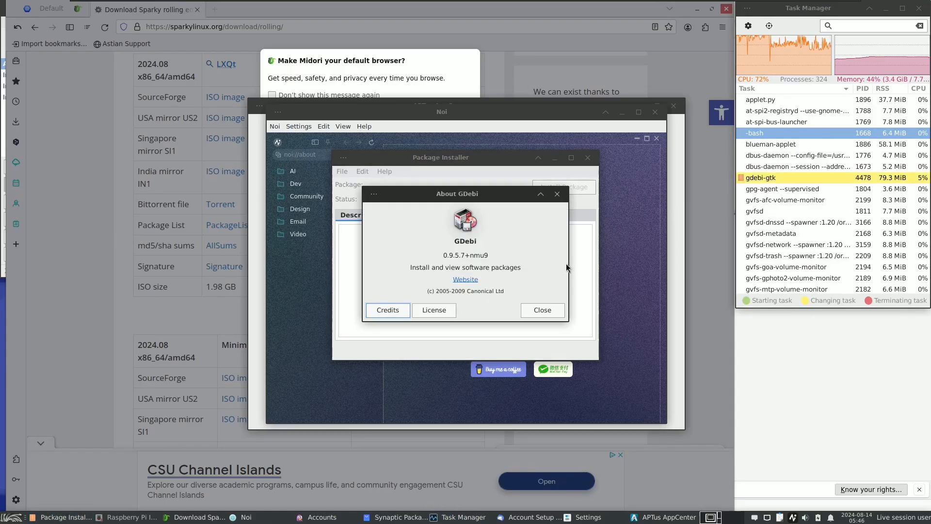
{"action": "left_click", "coordinate": [543, 310]}
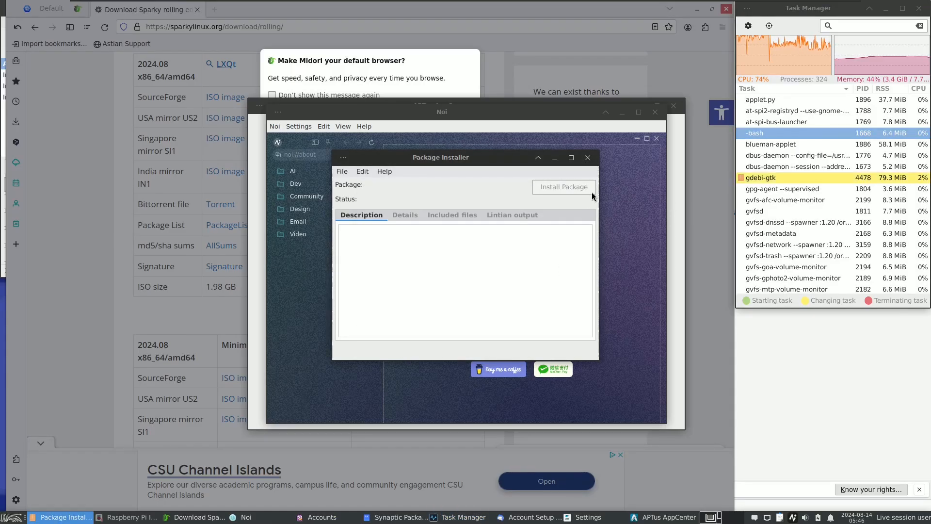
{"action": "left_click", "coordinate": [587, 158]}
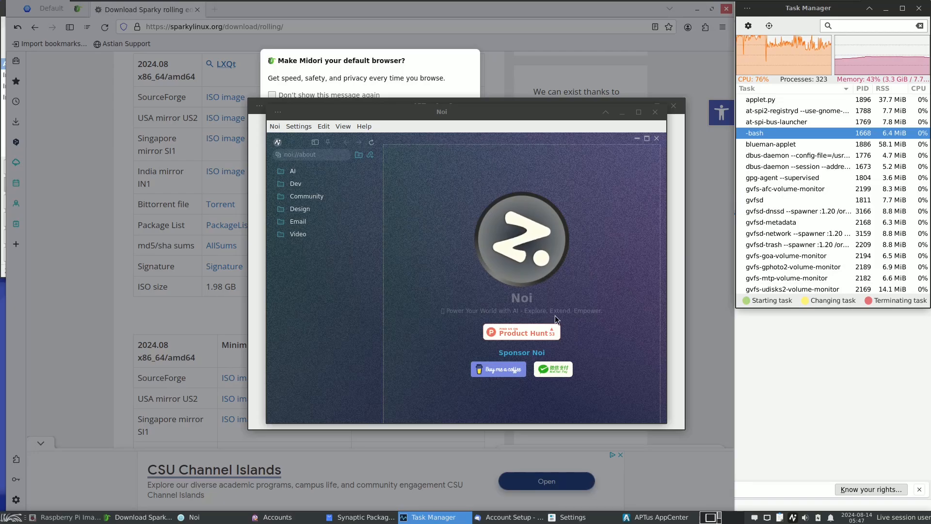
Step: Expand the AI group in Noi and try opening its Gemini, Claude and ChatGPT pages
{"action": "left_click", "coordinate": [314, 174]}
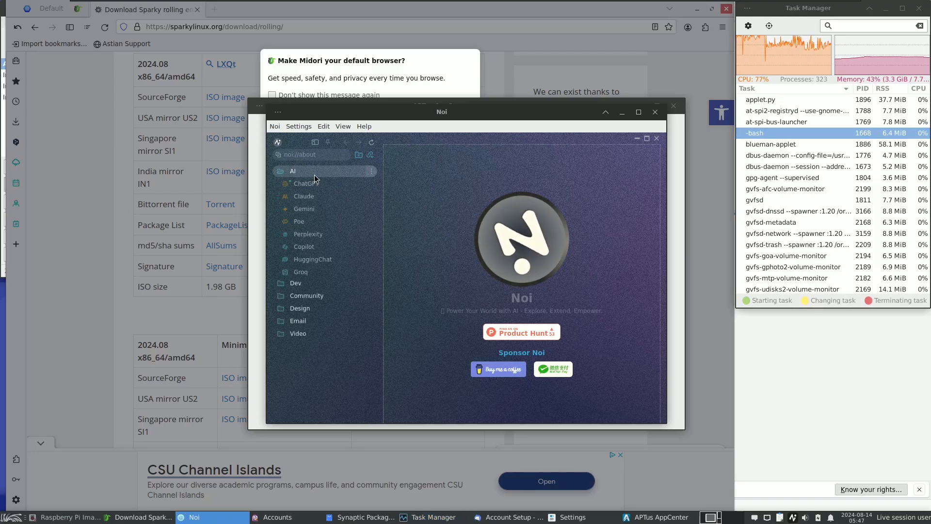
{"action": "left_click", "coordinate": [316, 209]}
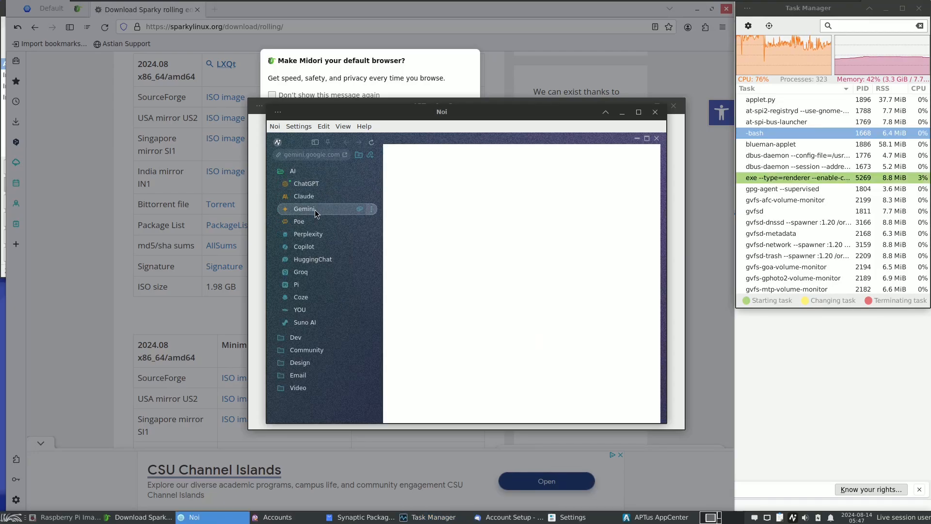
{"action": "left_click", "coordinate": [301, 197]}
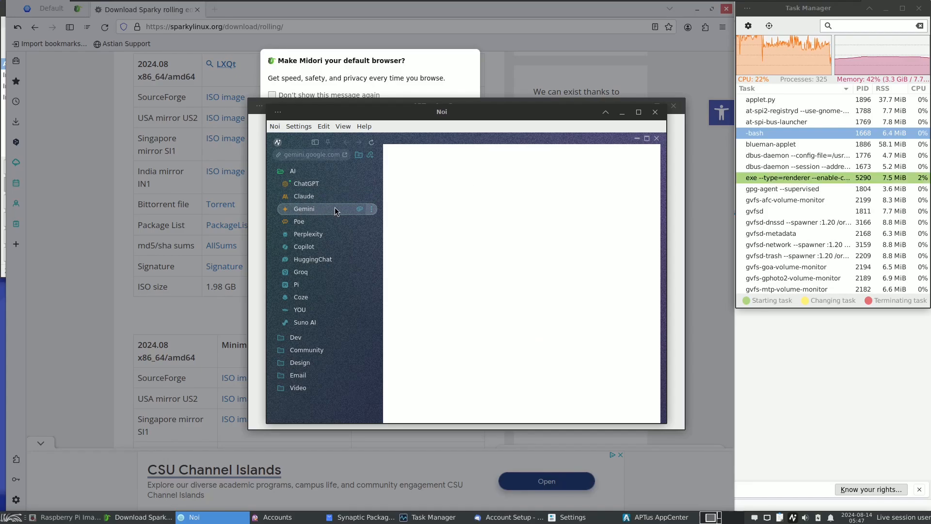
{"action": "left_click", "coordinate": [327, 187]}
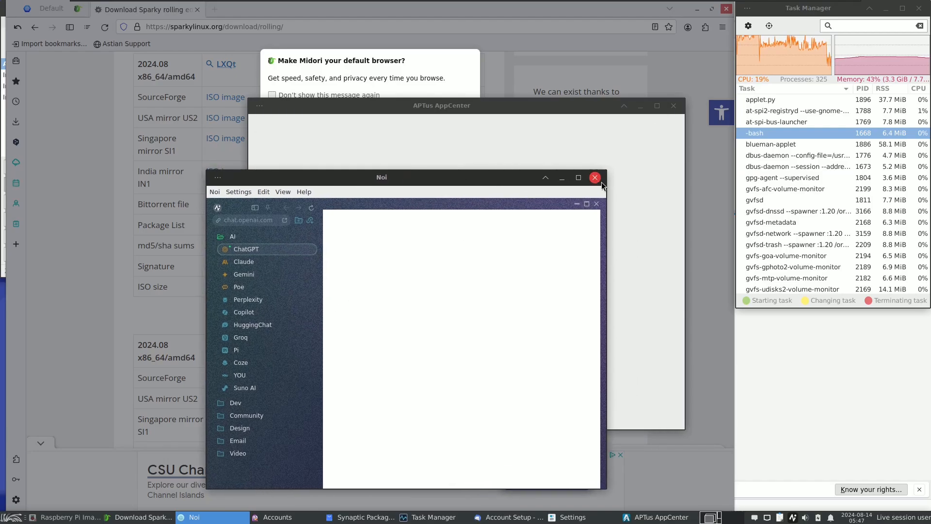
Step: Close Noi, decline making Midori the default browser, and close Midori
{"action": "left_click", "coordinate": [600, 180]}
{"action": "left_click_drag", "start_coordinate": [475, 106], "coordinate": [533, 159]}
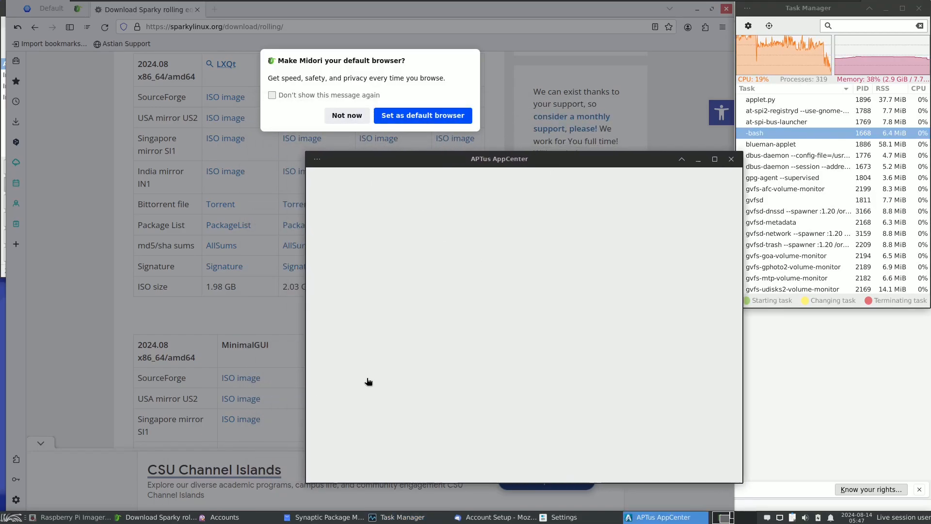
{"action": "left_click", "coordinate": [363, 120]}
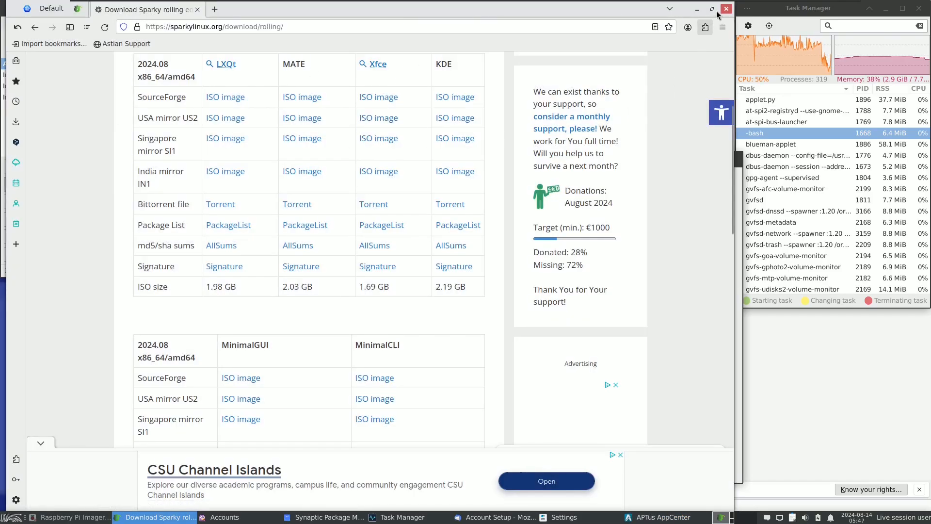
{"action": "left_click", "coordinate": [726, 9]}
Step: Maximize Synaptic Package Manager, enlarge its package list area and look through the installed packages
{"action": "left_click", "coordinate": [359, 14]}
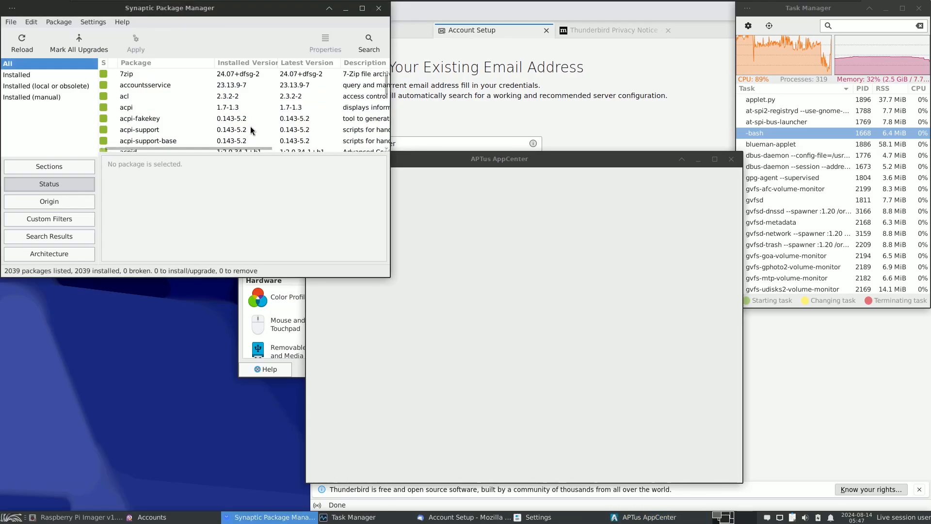
{"action": "left_click", "coordinate": [362, 9]}
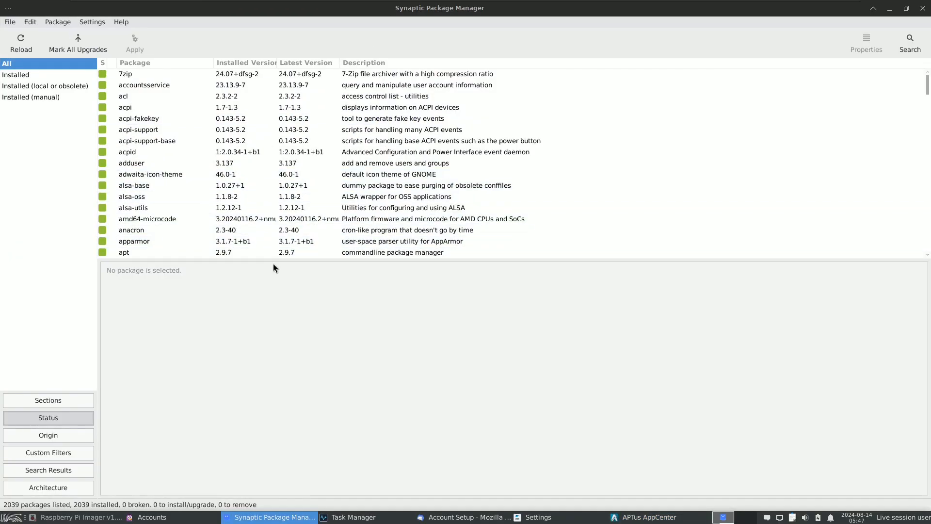
{"action": "left_click_drag", "start_coordinate": [271, 260], "coordinate": [273, 460]}
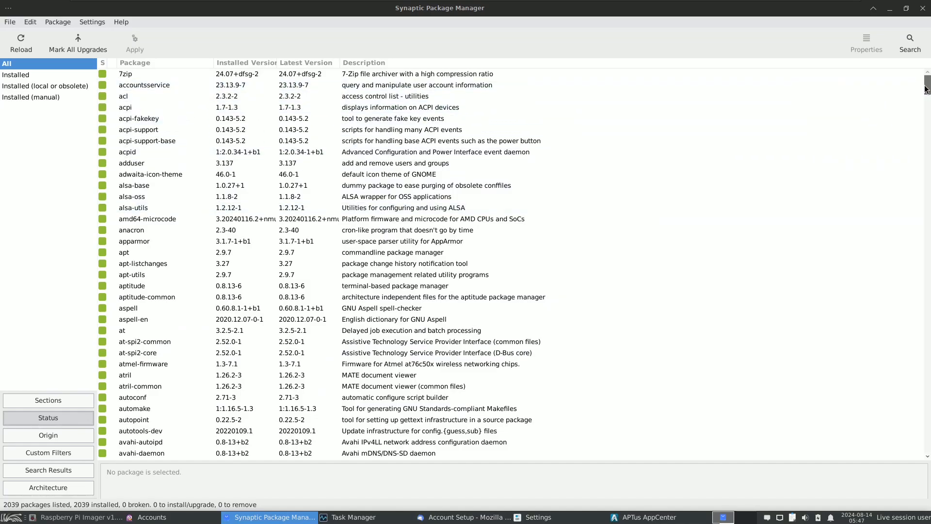
{"action": "scroll", "coordinate": [927, 122], "scroll_direction": "down", "scroll_amount": 2}
{"action": "left_click_drag", "start_coordinate": [926, 121], "coordinate": [906, 67]}
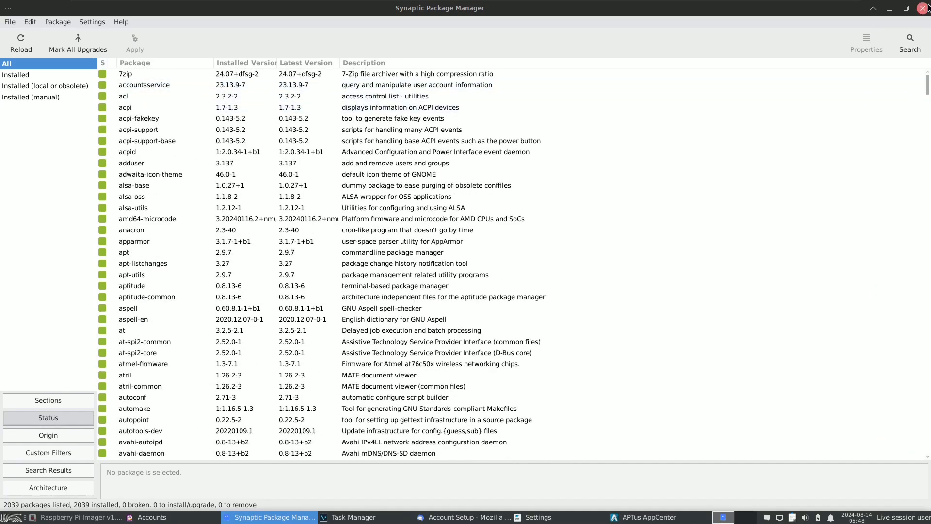
Step: View the About information of Synaptic, and close both Synaptic and the APTus AppCenter
{"action": "left_click", "coordinate": [129, 24]}
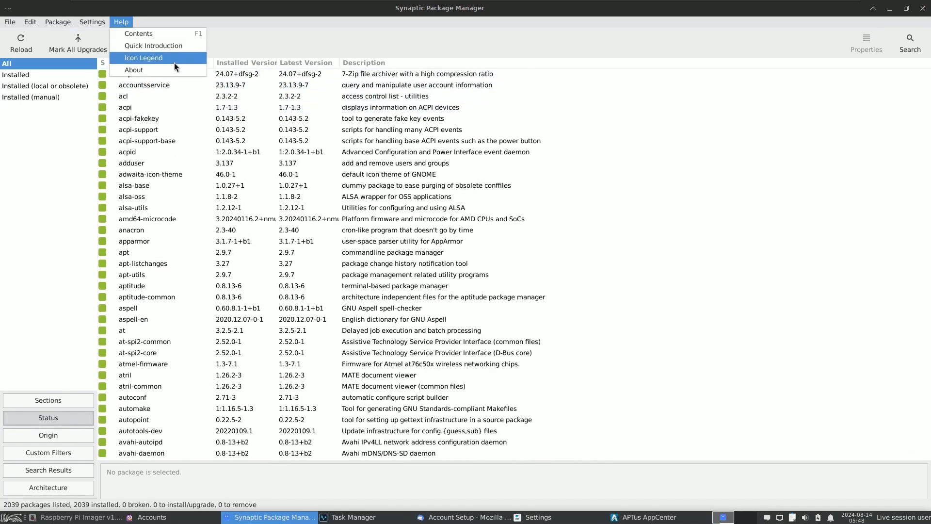
{"action": "left_click", "coordinate": [173, 65]}
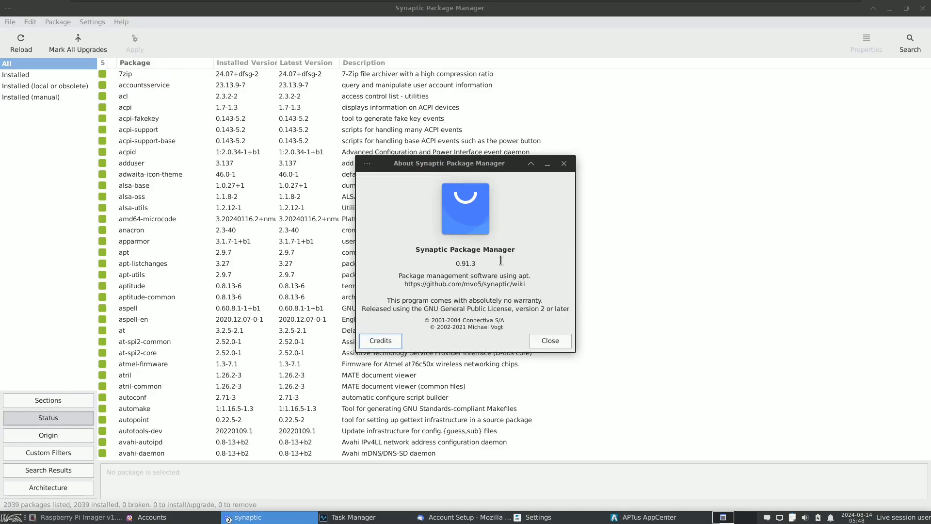
{"action": "left_click", "coordinate": [549, 341]}
{"action": "left_click", "coordinate": [922, 9]}
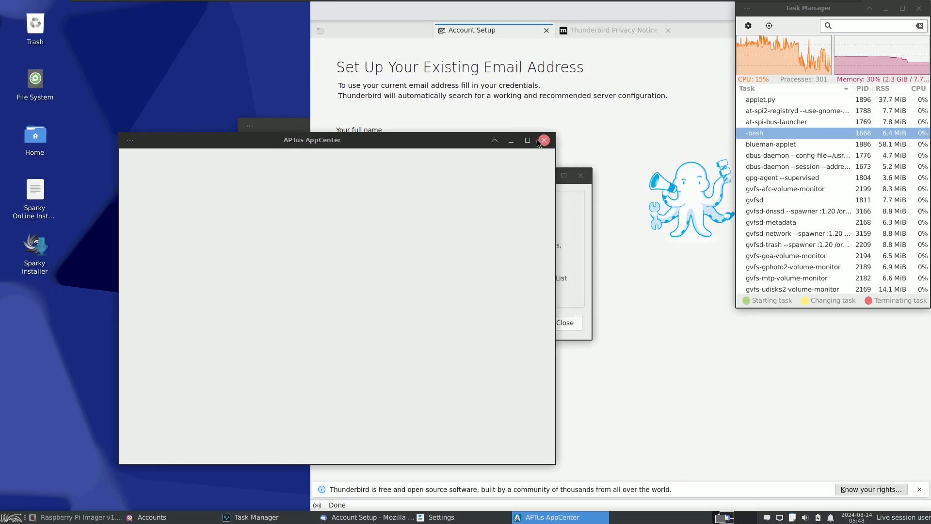
{"action": "left_click", "coordinate": [543, 141]}
Step: View the About information of Thunderbird and close the mail client
{"action": "left_click", "coordinate": [554, 52]}
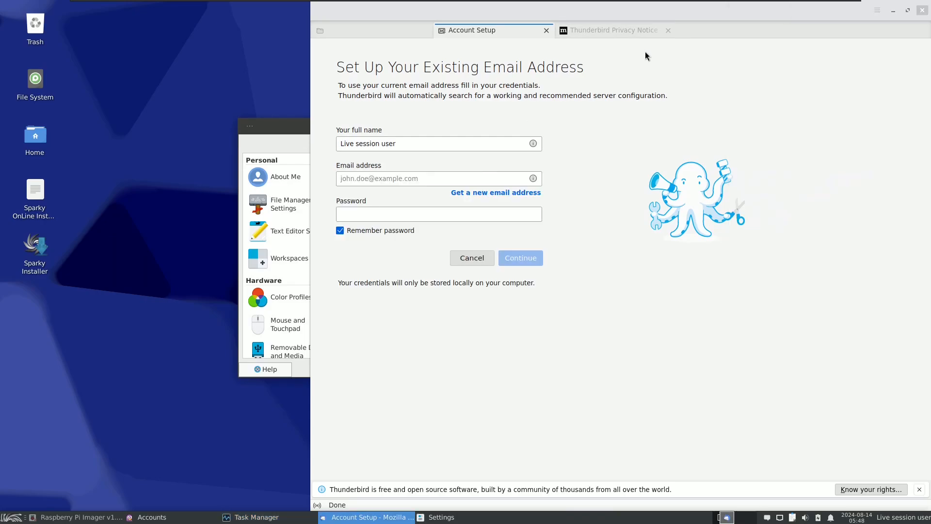
{"action": "left_click", "coordinate": [877, 10]}
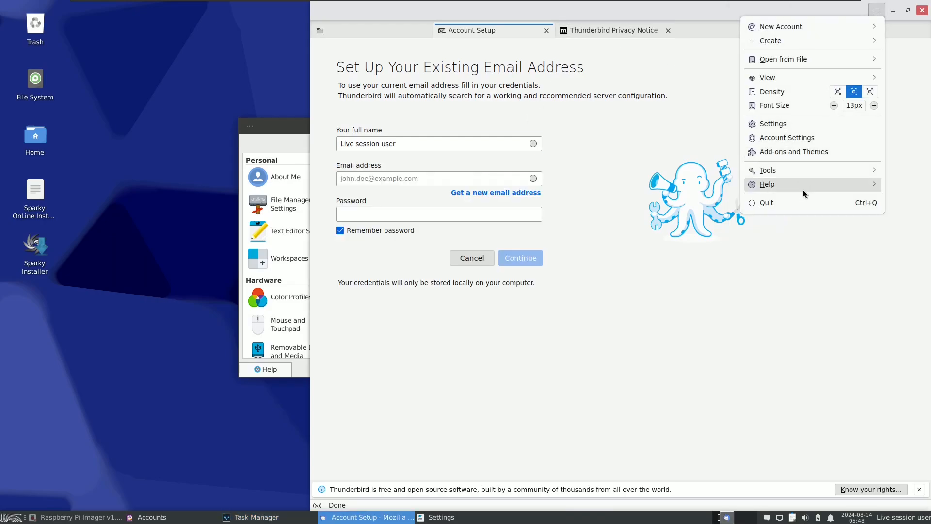
{"action": "left_click", "coordinate": [765, 184]}
{"action": "left_click", "coordinate": [766, 173]}
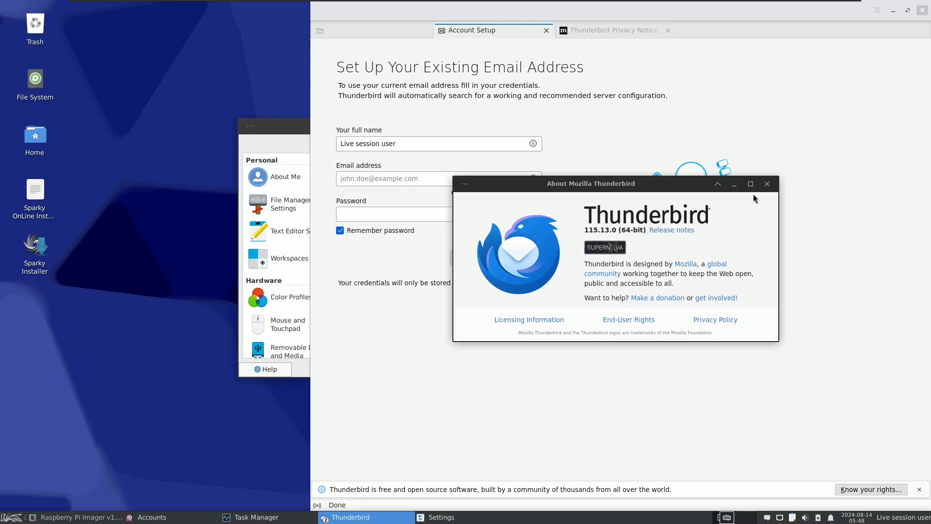
{"action": "left_click", "coordinate": [766, 184]}
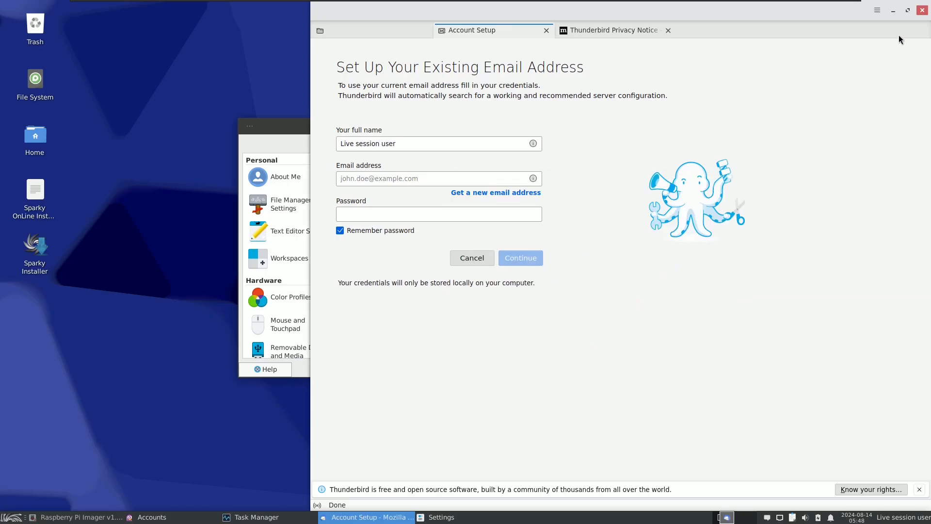
{"action": "left_click", "coordinate": [921, 11]}
Step: Close the Pidgin Accounts window and open the Appearance settings
{"action": "left_click", "coordinate": [469, 195]}
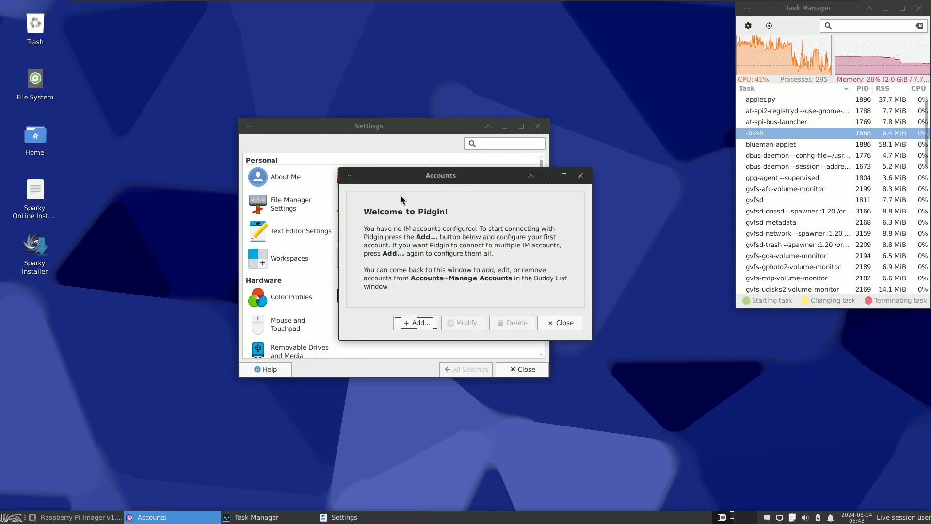
{"action": "left_click", "coordinate": [540, 323]}
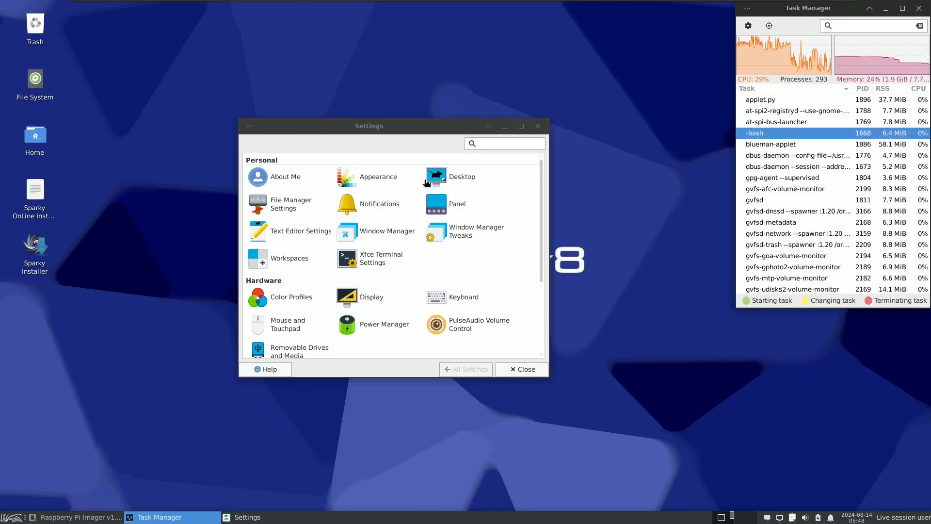
{"action": "left_click", "coordinate": [362, 183]}
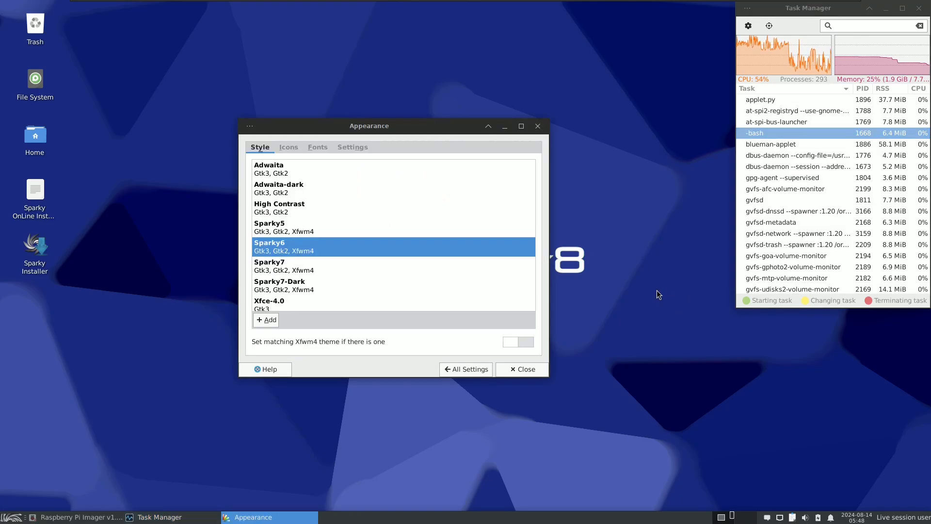
Step: Try the Xfce-4.6, Xfce-4.0, Xfce-4.2, Xfce-4.4, Xfce-b5 and Sparky7-Dark desktop styles
{"action": "scroll", "coordinate": [532, 213], "scroll_direction": "down", "scroll_amount": 1}
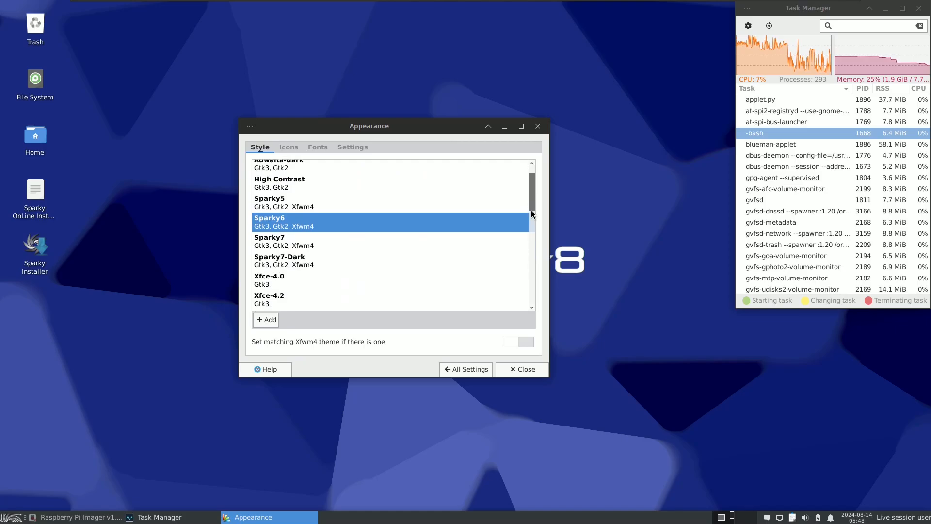
{"action": "left_click_drag", "start_coordinate": [532, 214], "coordinate": [483, 229]}
{"action": "left_click", "coordinate": [319, 278]}
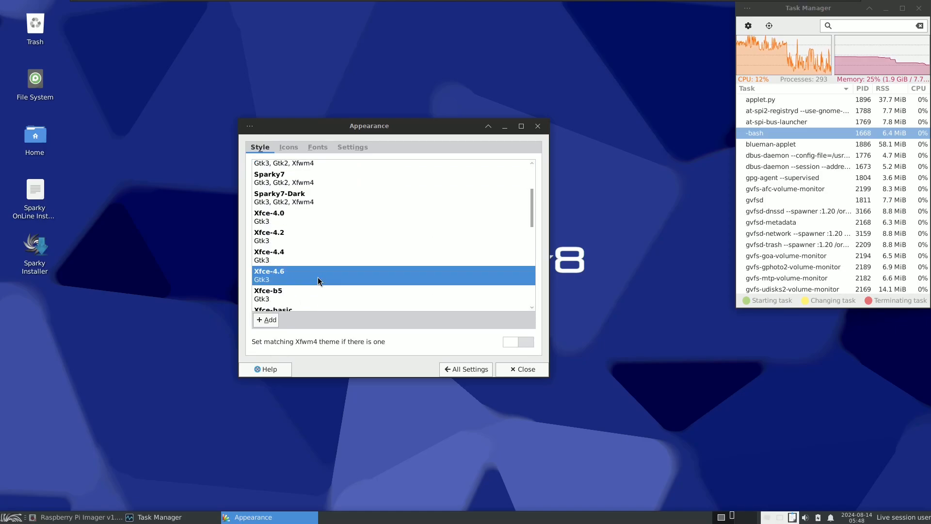
{"action": "left_click", "coordinate": [336, 191]}
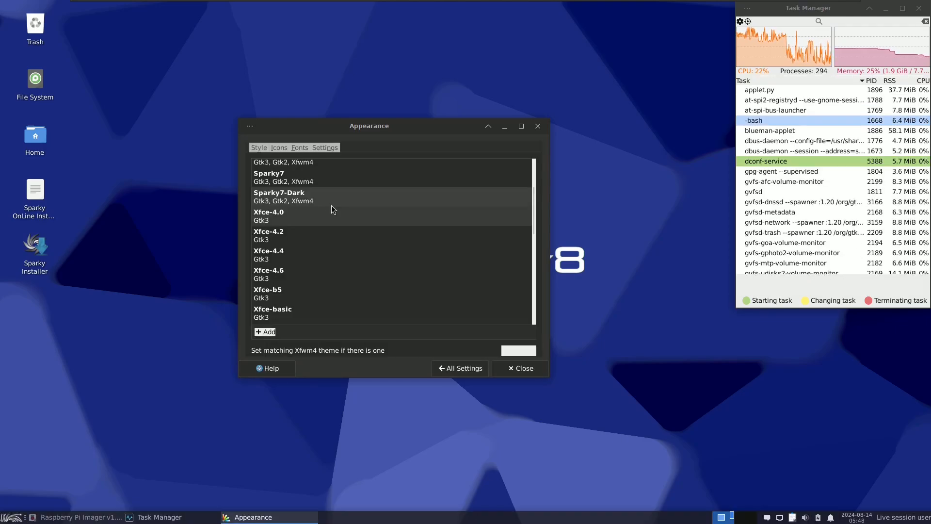
{"action": "left_click", "coordinate": [333, 223]}
{"action": "left_click", "coordinate": [333, 237]}
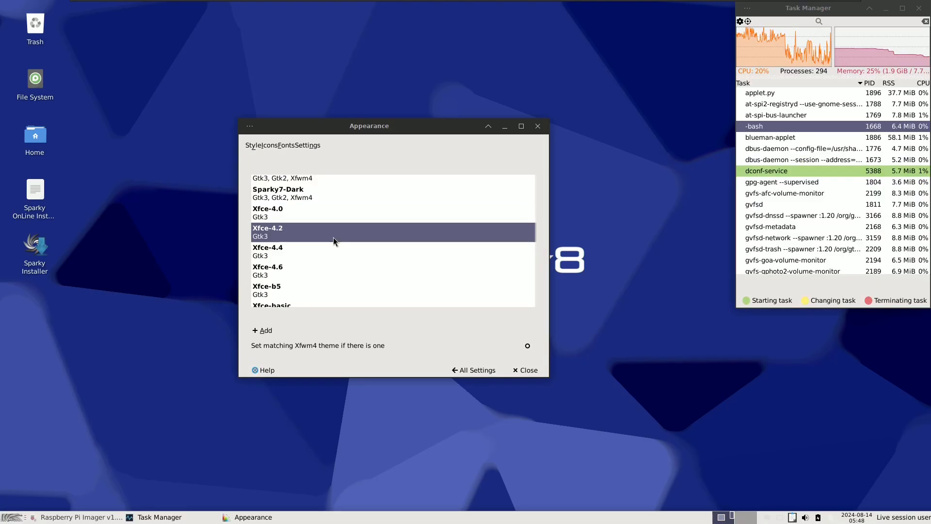
{"action": "left_click", "coordinate": [332, 252]}
{"action": "left_click", "coordinate": [335, 290]}
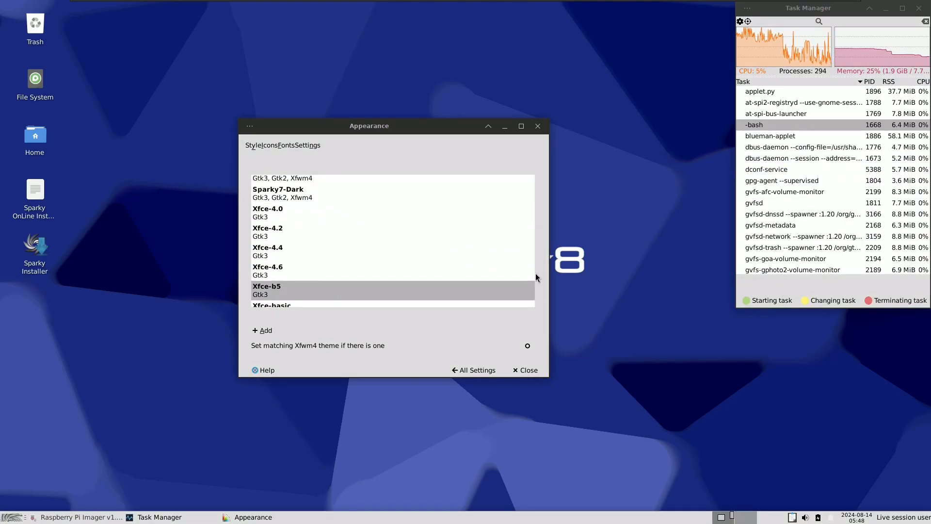
{"action": "left_click", "coordinate": [323, 239]}
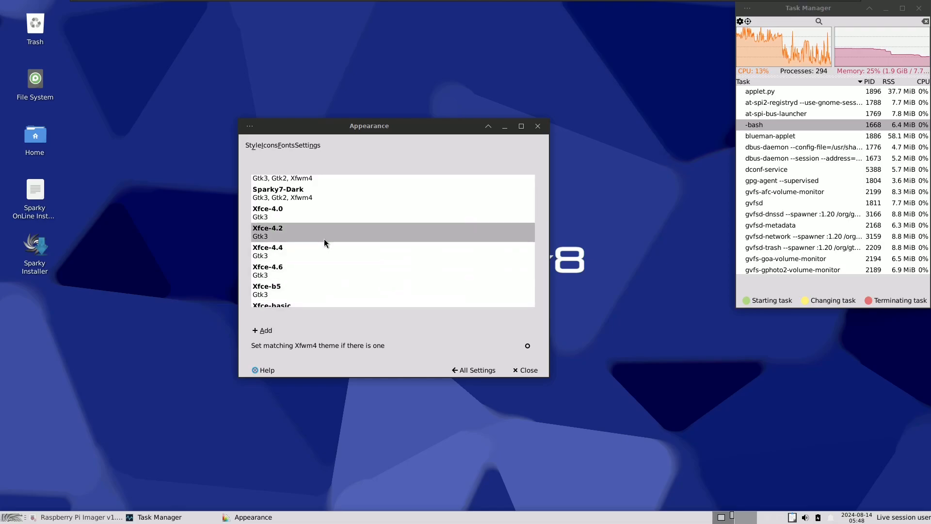
{"action": "left_click", "coordinate": [308, 198]}
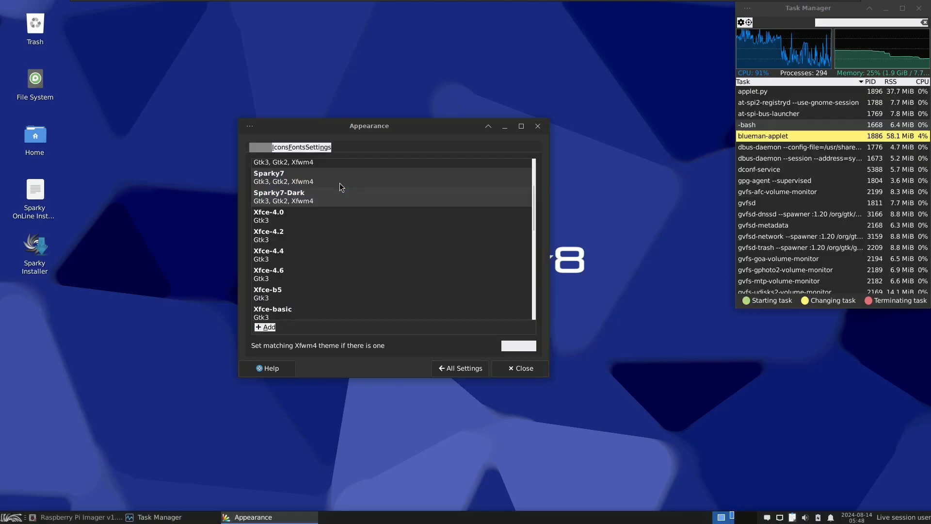
Step: Try the High Contrast, Sparky5 and Sparky7-Dark styles, and set the desktop style to Sparky7
{"action": "left_click_drag", "start_coordinate": [534, 205], "coordinate": [518, 163]}
{"action": "left_click", "coordinate": [312, 216]}
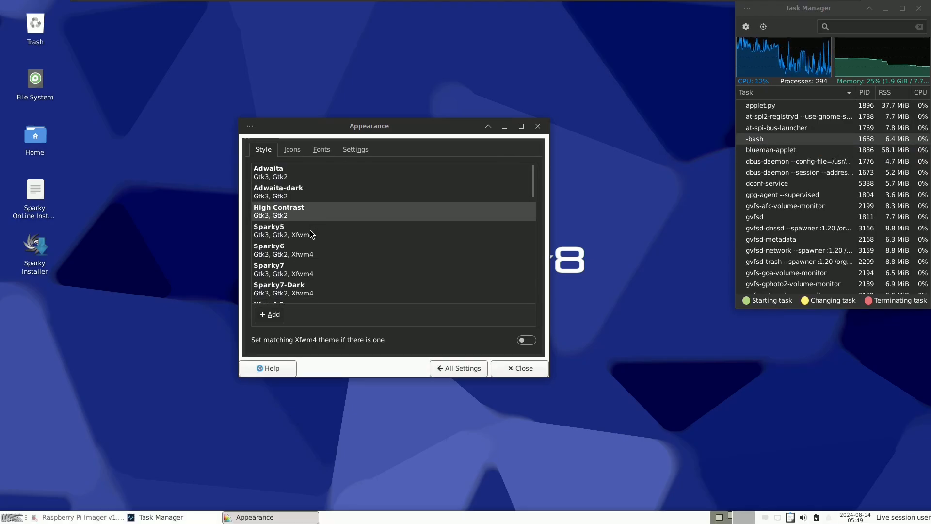
{"action": "left_click", "coordinate": [309, 233]}
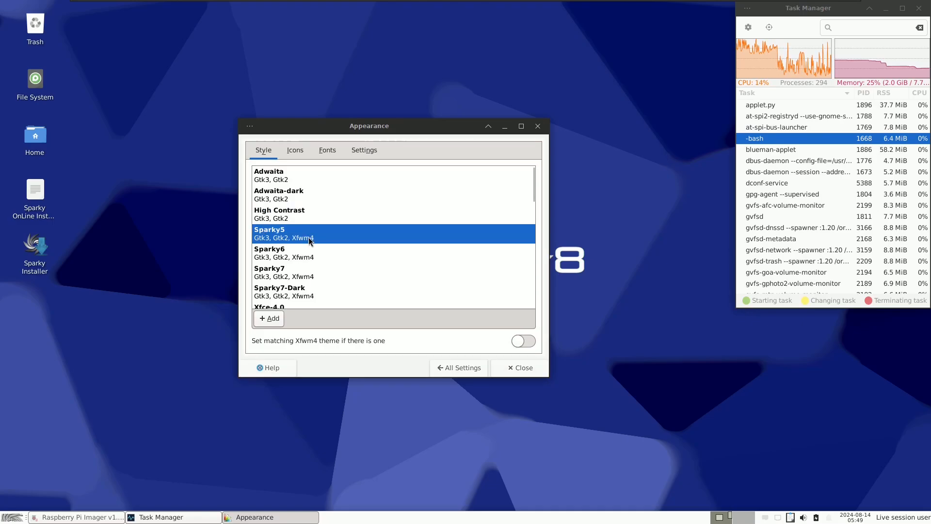
{"action": "left_click", "coordinate": [306, 290]}
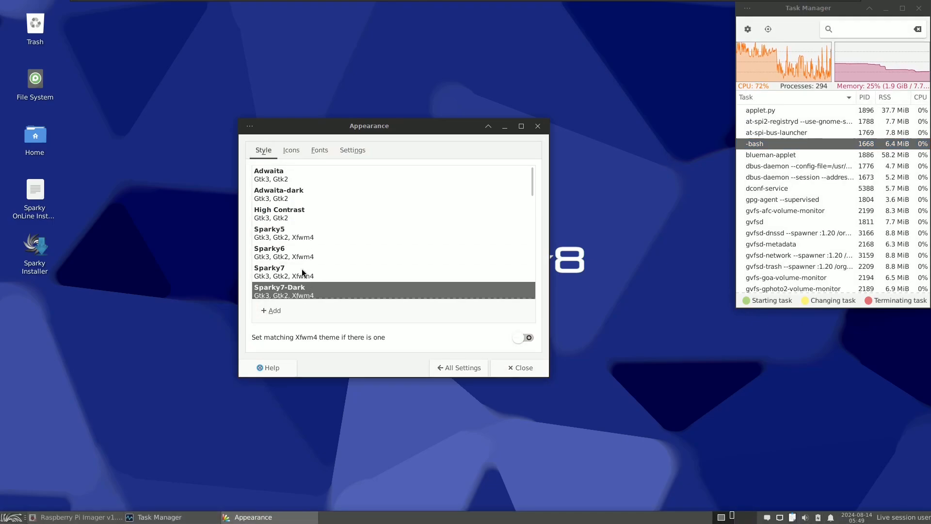
{"action": "left_click", "coordinate": [302, 272]}
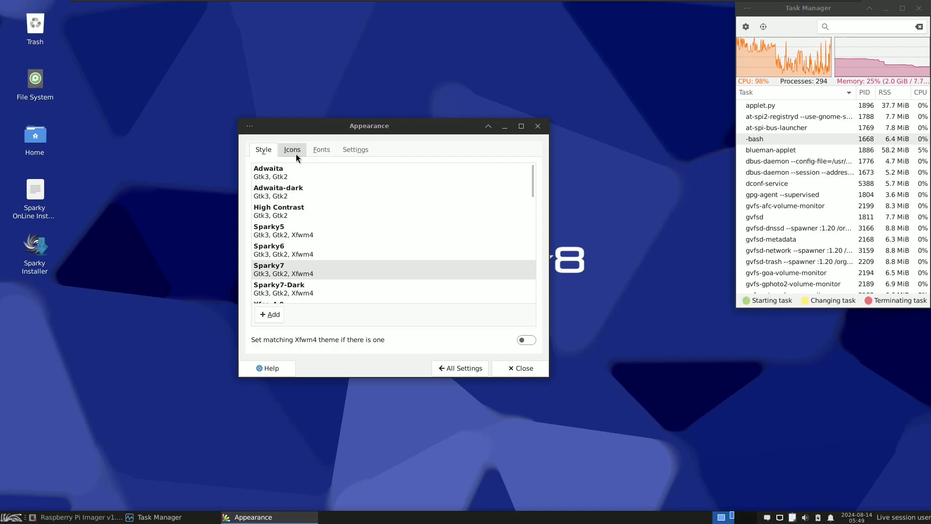
Step: Review the icon themes, font options and general settings of Appearance, and return to the settings overview
{"action": "left_click", "coordinate": [292, 149]}
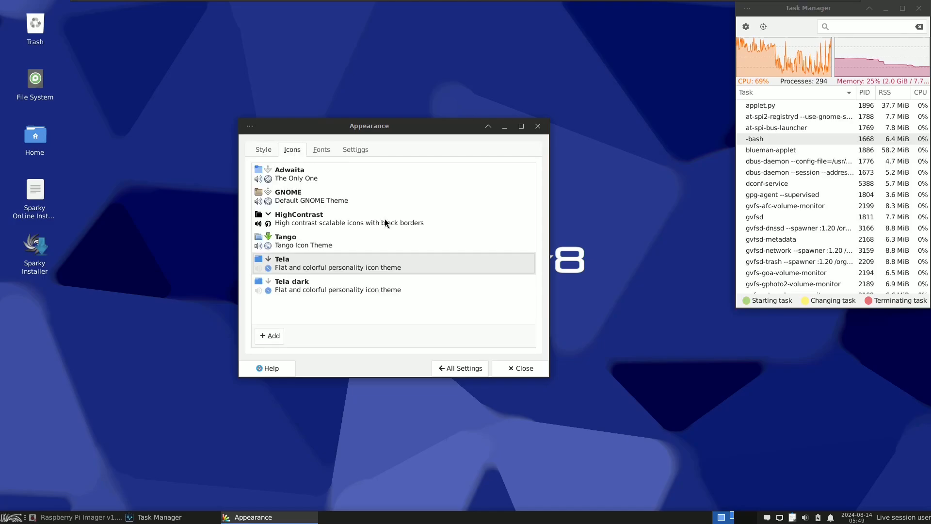
{"action": "left_click", "coordinate": [322, 149]}
{"action": "left_click", "coordinate": [354, 149]}
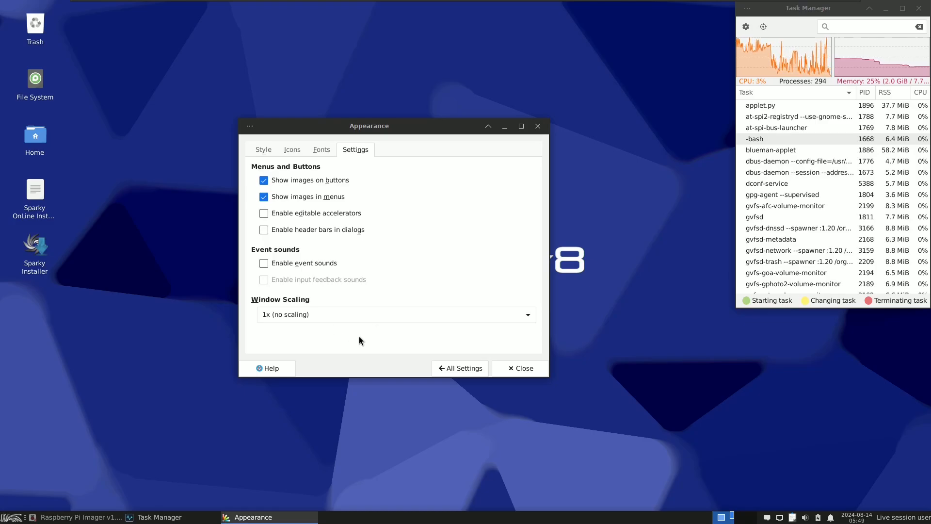
{"action": "left_click", "coordinate": [466, 365]}
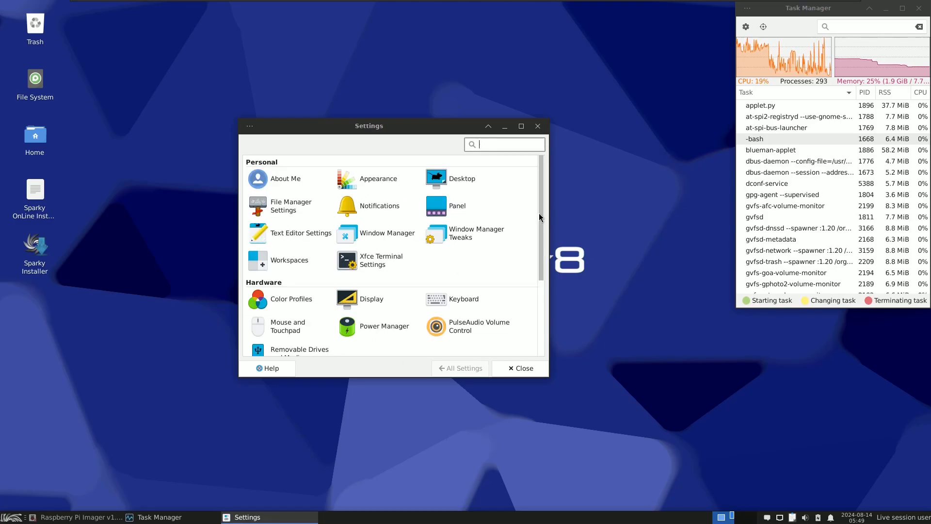
Step: Review the System, Display and Devices options in Power Manager and return to the settings overview
{"action": "left_click", "coordinate": [381, 330]}
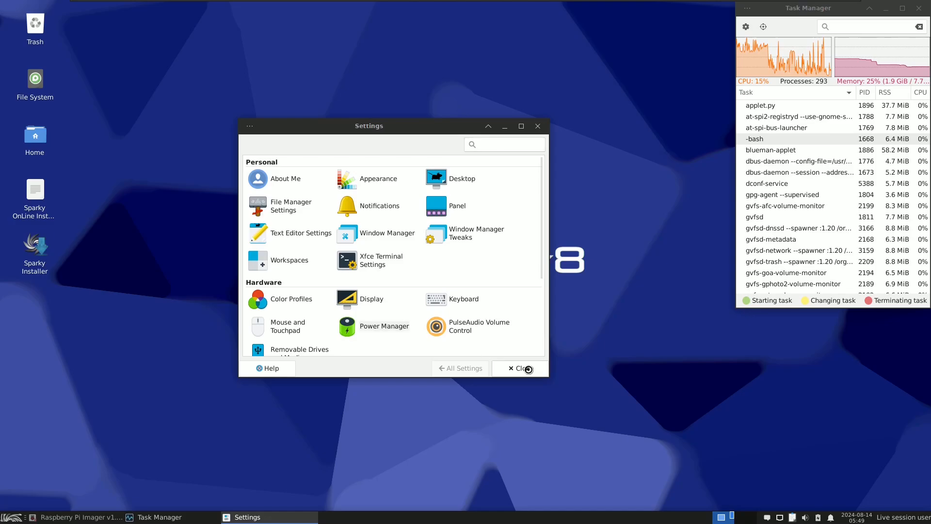
{"action": "left_click", "coordinate": [310, 151]}
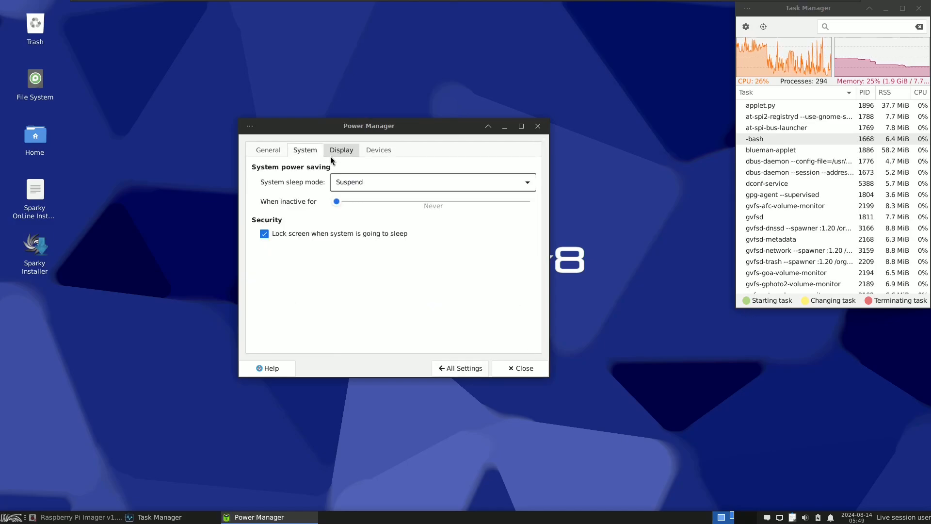
{"action": "left_click", "coordinate": [340, 150]}
{"action": "left_click", "coordinate": [366, 151]}
{"action": "left_click", "coordinate": [453, 369]}
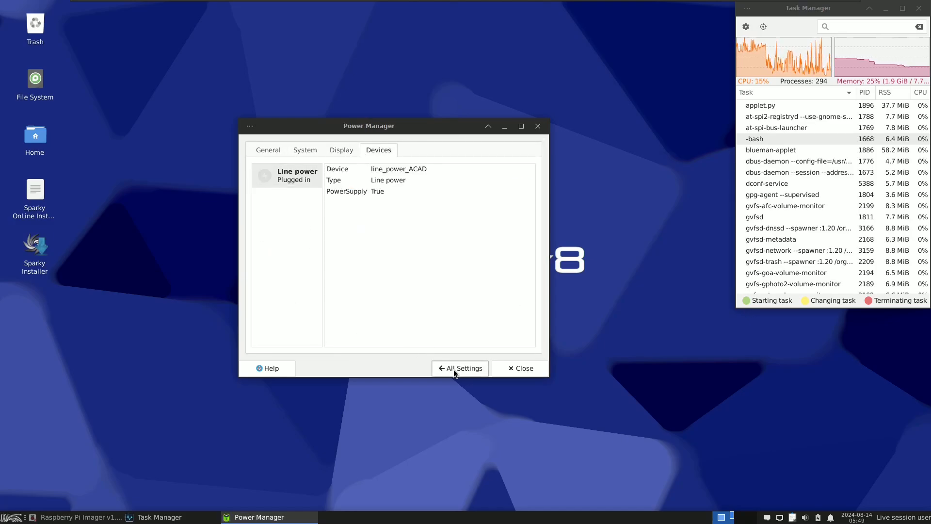
Step: Review the Focus, Accessibility, Workspaces, Placement and Compositor options in Window Manager Tweaks and return to the settings overview
{"action": "left_click_drag", "start_coordinate": [541, 220], "coordinate": [546, 242]}
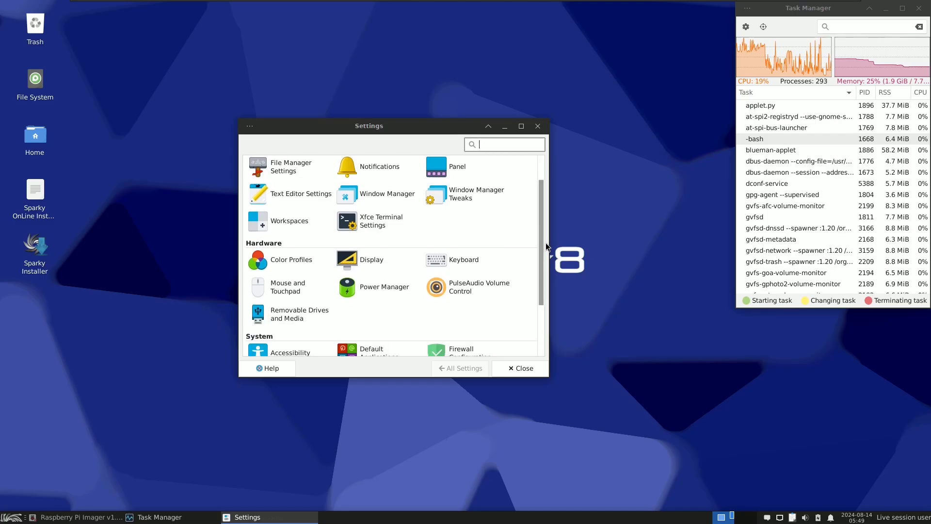
{"action": "left_click", "coordinate": [487, 194]}
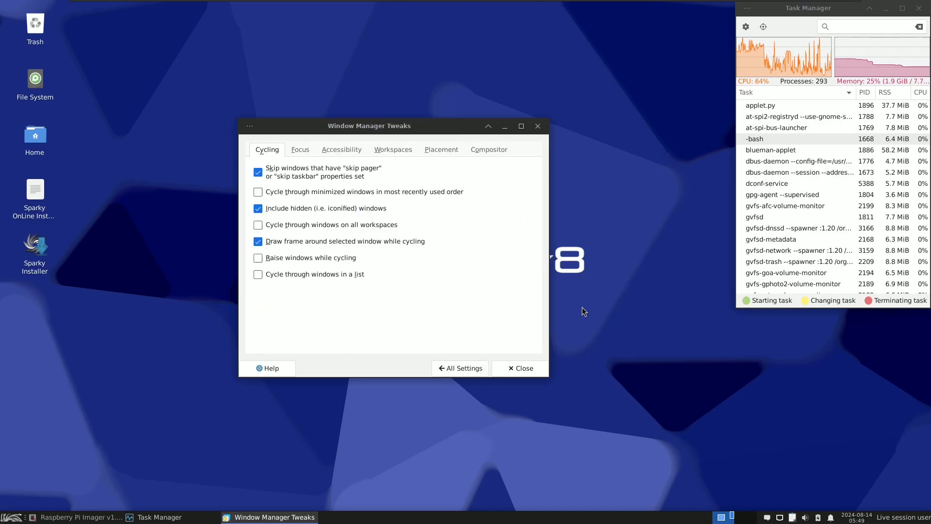
{"action": "left_click", "coordinate": [298, 150]}
{"action": "left_click", "coordinate": [343, 152]}
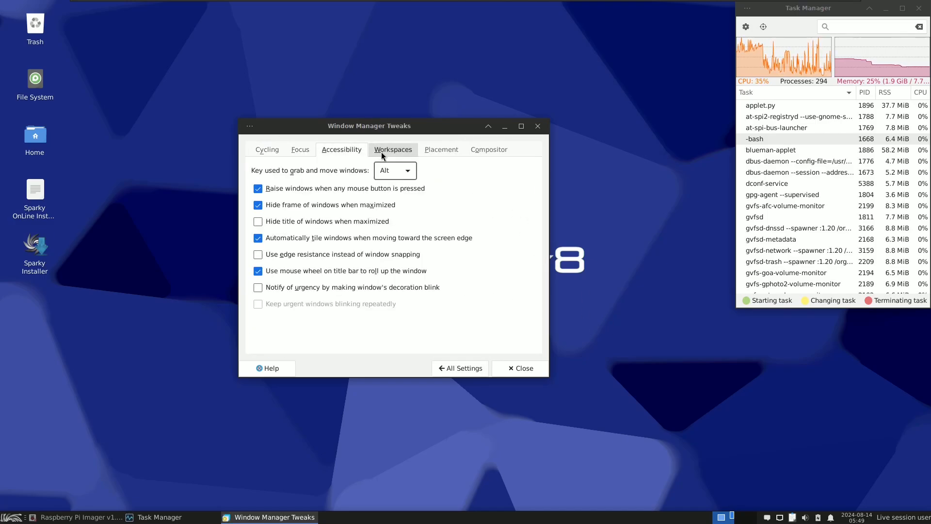
{"action": "left_click", "coordinate": [383, 152]}
{"action": "left_click", "coordinate": [441, 151]}
{"action": "left_click", "coordinate": [486, 152]}
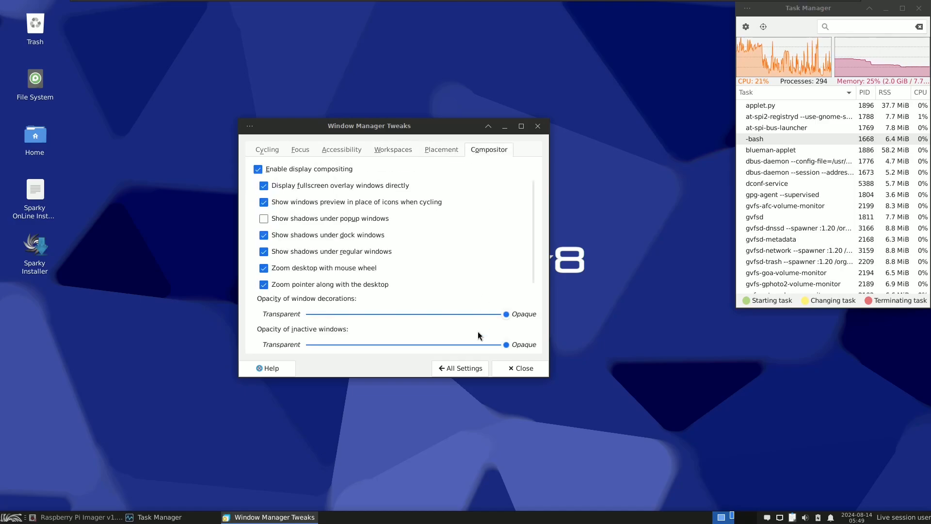
{"action": "left_click", "coordinate": [465, 368]}
Step: Review the Devices, Behavior and Theme options in Mouse and Touchpad and return to the settings overview
{"action": "left_click_drag", "start_coordinate": [540, 211], "coordinate": [540, 273]}
{"action": "left_click", "coordinate": [285, 206]}
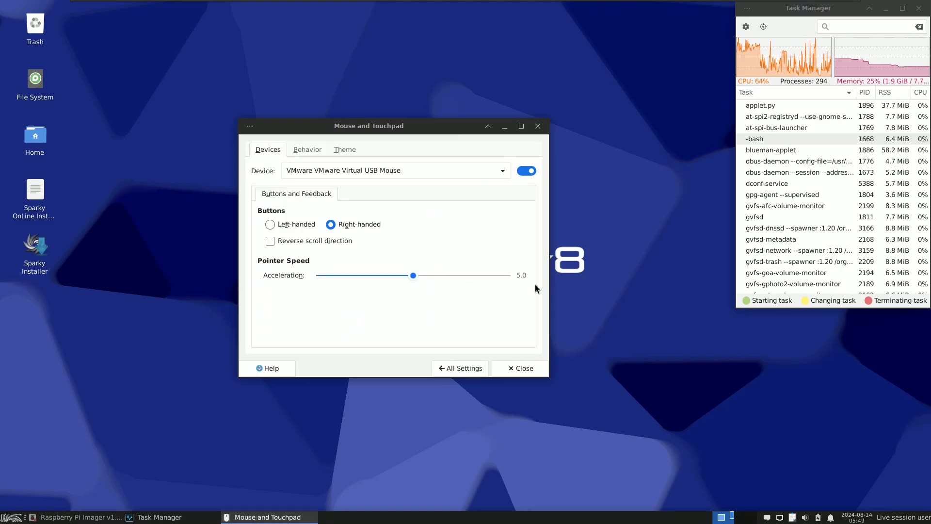
{"action": "left_click", "coordinate": [304, 150]}
{"action": "left_click", "coordinate": [346, 150]}
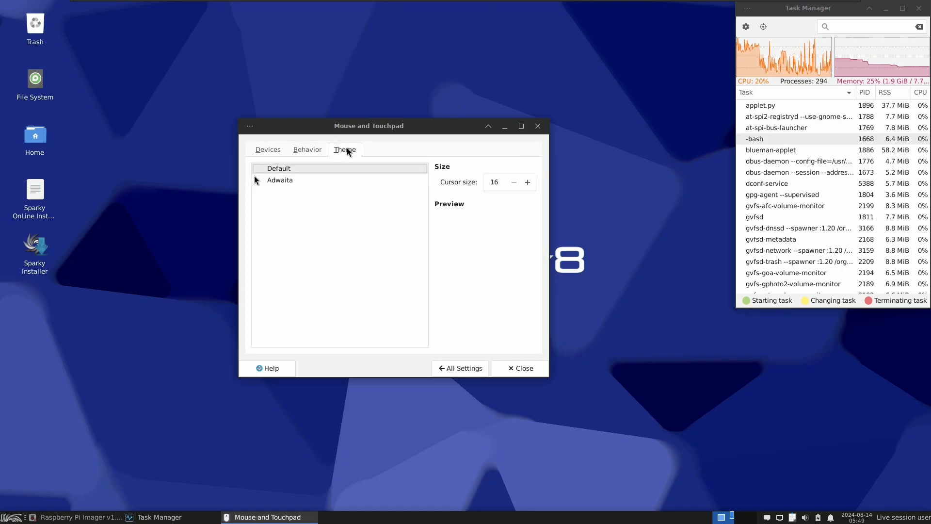
{"action": "left_click", "coordinate": [297, 150]}
{"action": "left_click", "coordinate": [269, 150]}
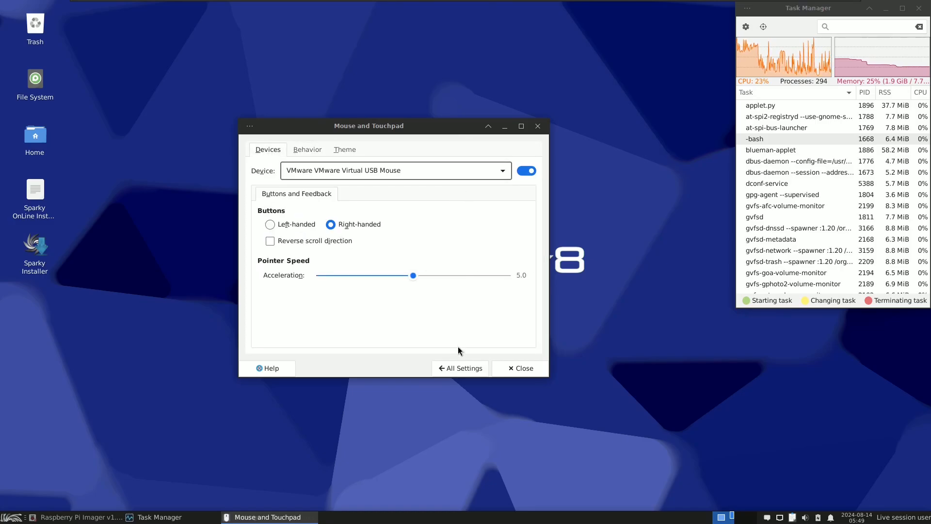
{"action": "left_click", "coordinate": [458, 364]}
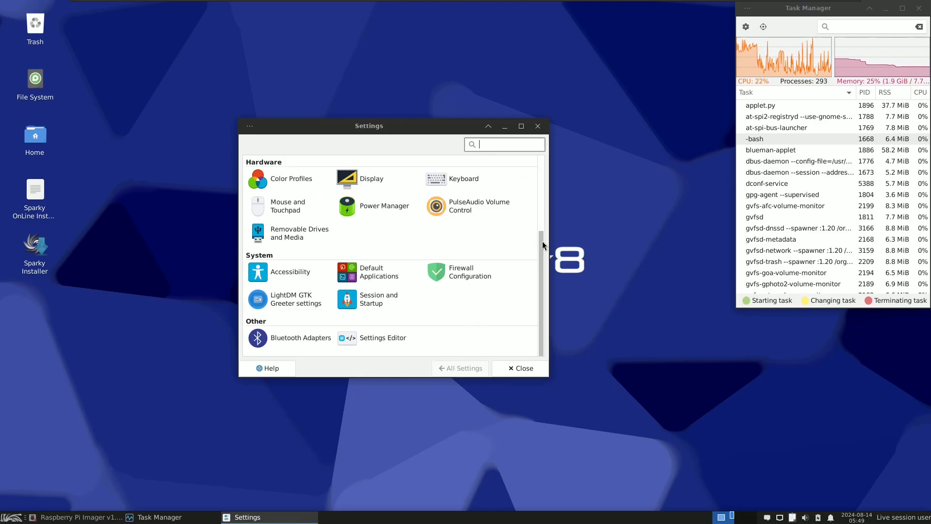
Step: Review the Panel, Window position and Misc. options in LightDM GTK Greeter settings and return to the settings overview
{"action": "left_click", "coordinate": [419, 333]}
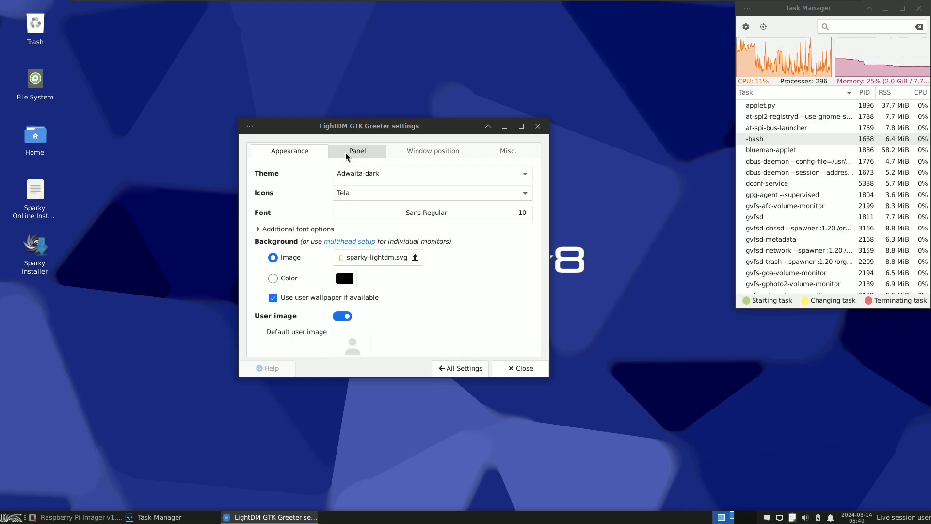
{"action": "left_click", "coordinate": [347, 152]}
{"action": "left_click", "coordinate": [419, 148]}
{"action": "left_click", "coordinate": [508, 151]}
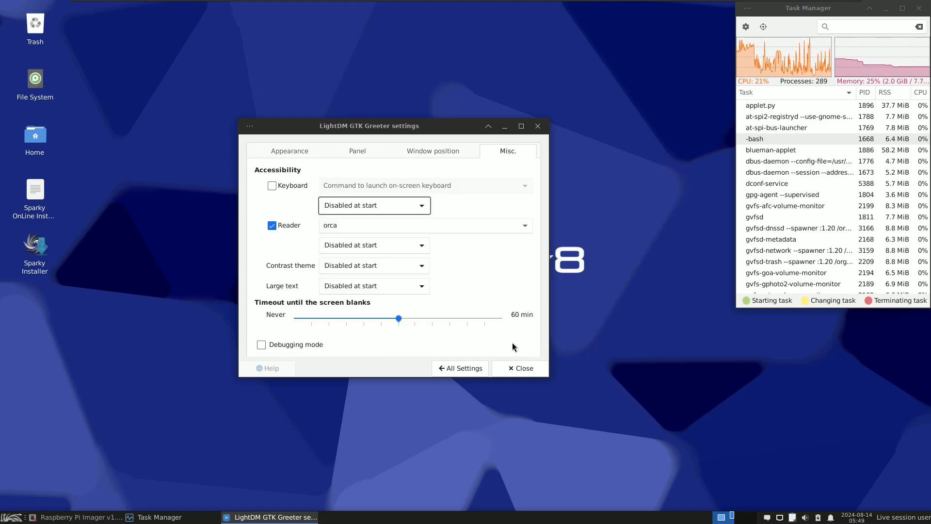
{"action": "left_click", "coordinate": [470, 366]}
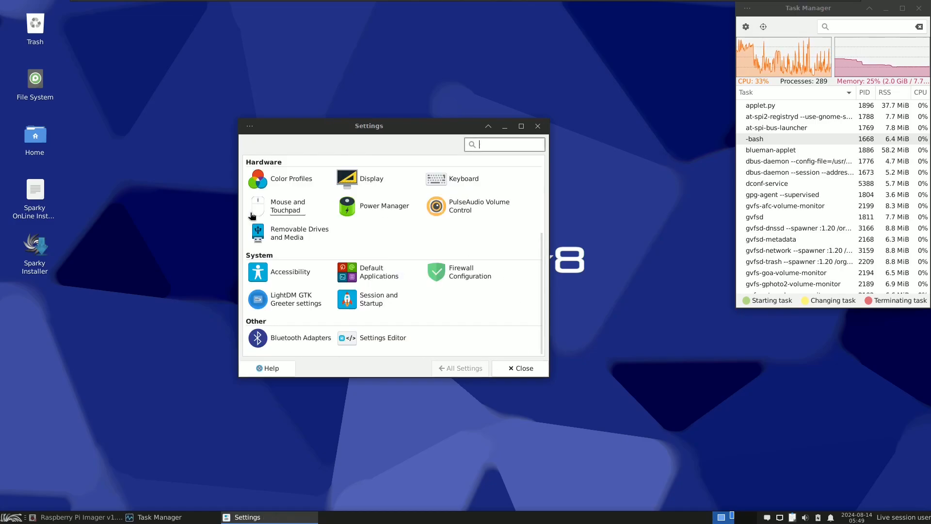
Step: Review the Behavior, Application Shortcuts and Layout options in Keyboard and return to the settings overview
{"action": "left_click_drag", "start_coordinate": [541, 300], "coordinate": [541, 199]}
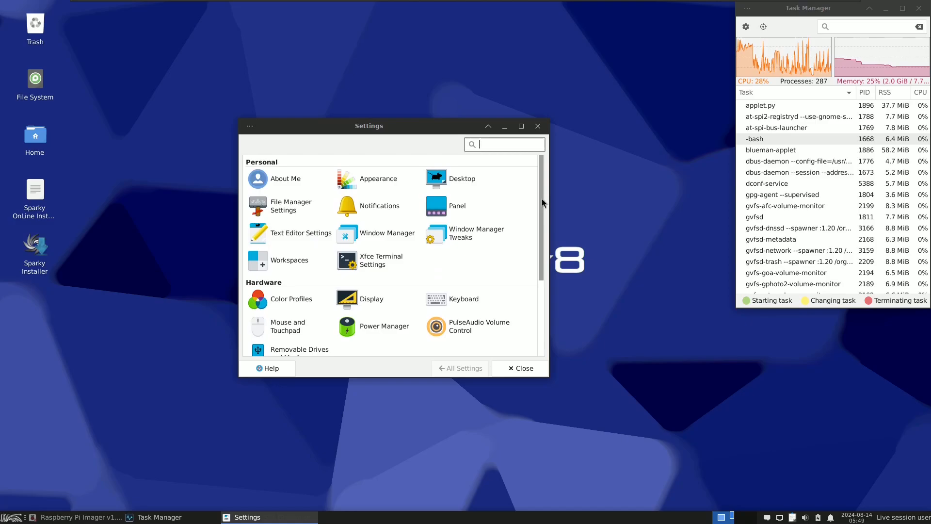
{"action": "left_click", "coordinate": [463, 298]}
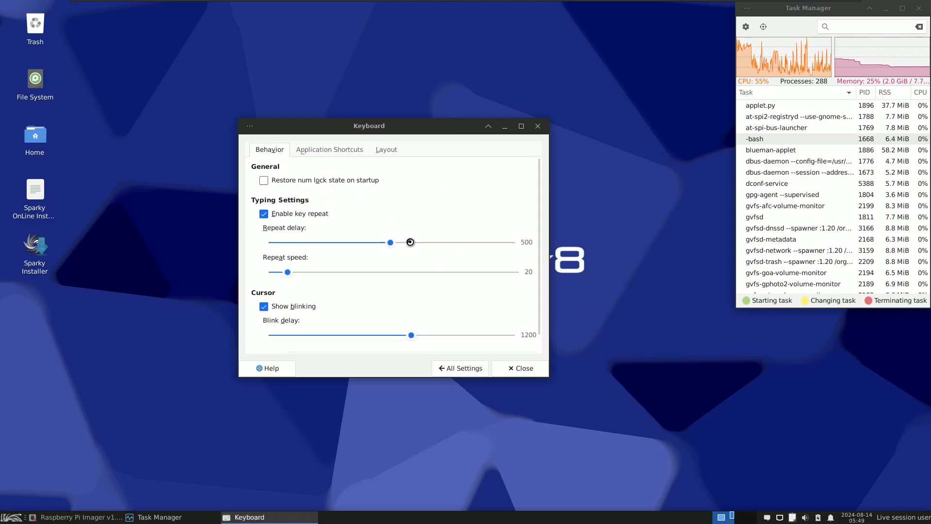
{"action": "left_click", "coordinate": [320, 149]}
{"action": "left_click", "coordinate": [387, 149]}
{"action": "left_click", "coordinate": [473, 368]}
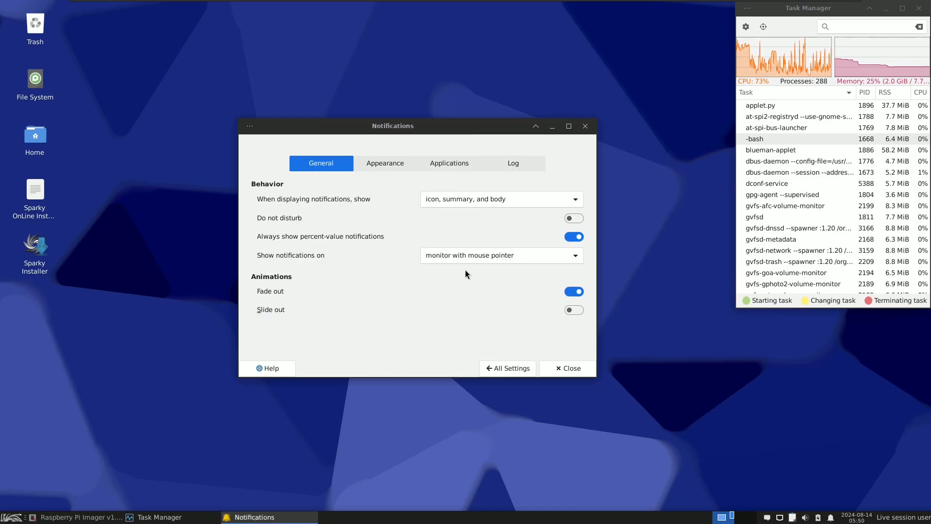
Step: Review the Appearance, Applications and Log sections of the Notifications settings and close the settings window
{"action": "left_click", "coordinate": [399, 168]}
{"action": "left_click", "coordinate": [449, 163]}
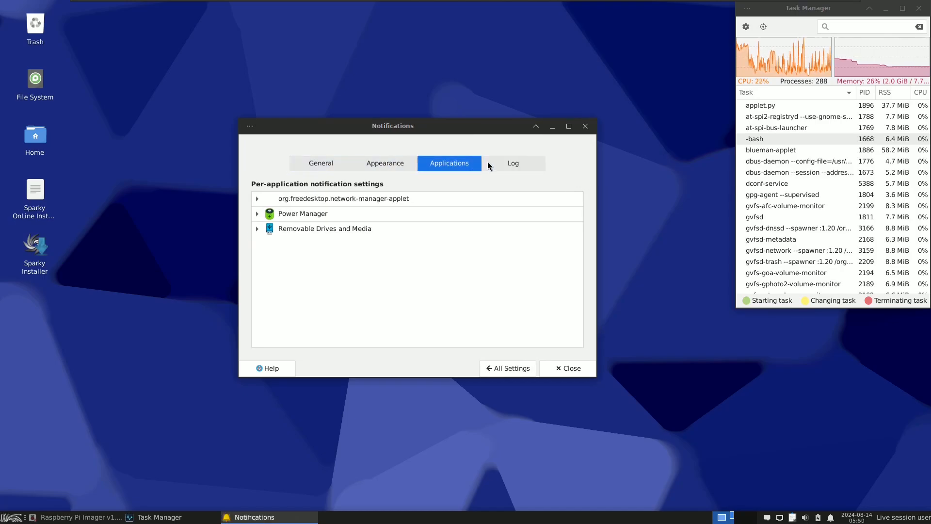
{"action": "left_click", "coordinate": [492, 166]}
{"action": "left_click", "coordinate": [563, 368]}
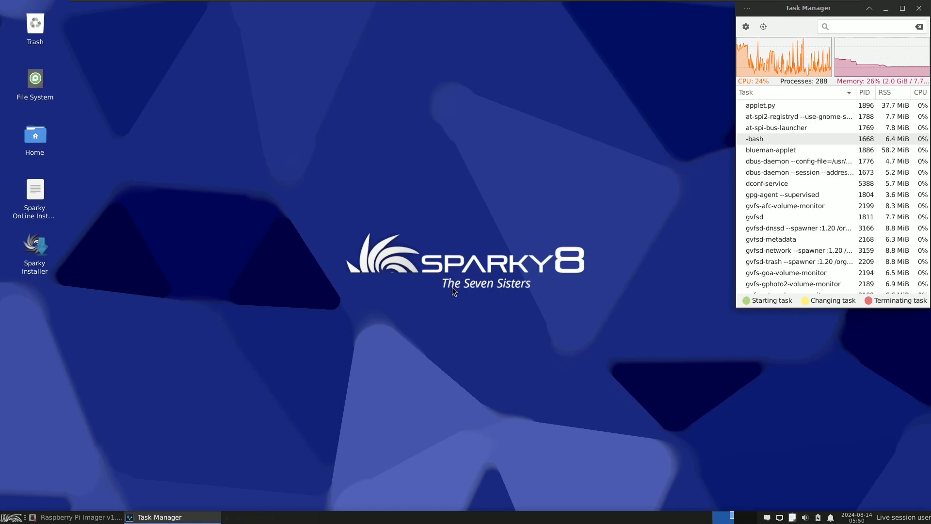
Step: Switch to Raspberry Pi Imager and choose Raspberry Pi 5 as the device
{"action": "left_click", "coordinate": [87, 517]}
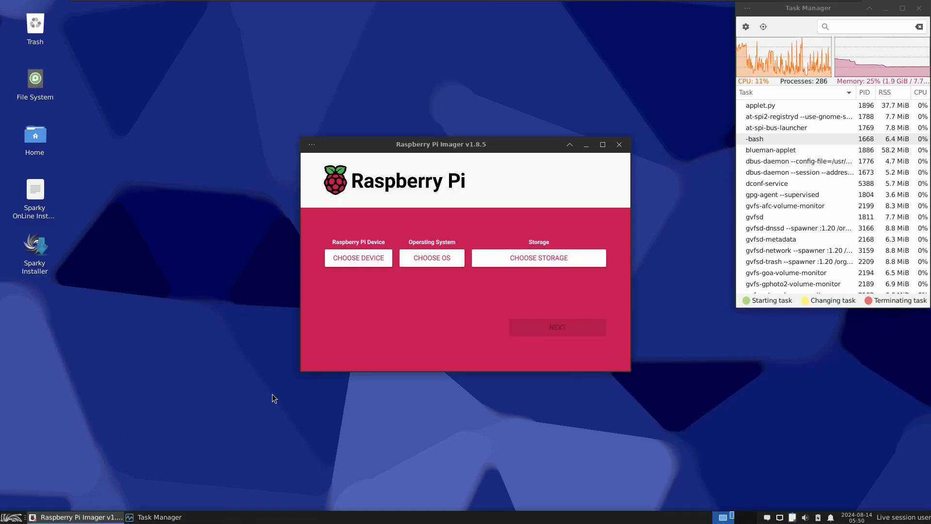
{"action": "left_click", "coordinate": [344, 263]}
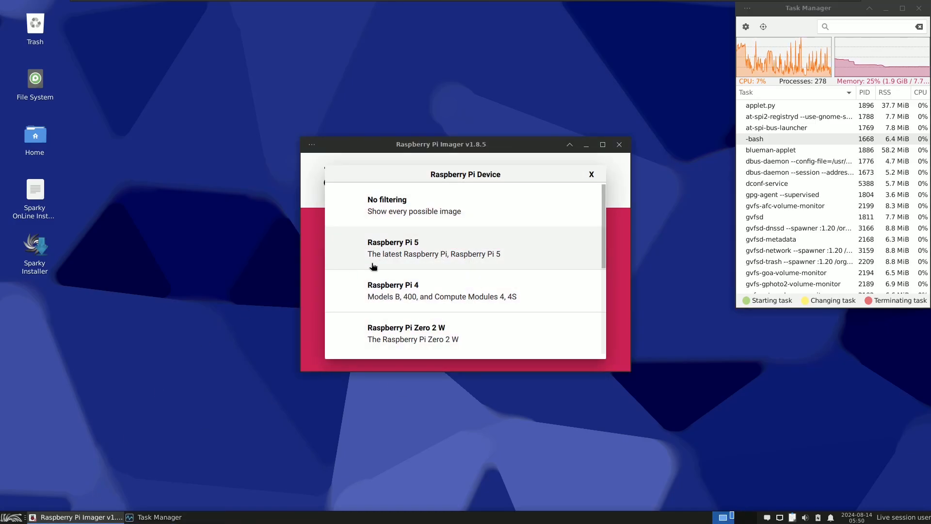
{"action": "left_click", "coordinate": [417, 258]}
Step: Review the operating systems offered for the chosen device and close Raspberry Pi Imager
{"action": "left_click", "coordinate": [423, 260]}
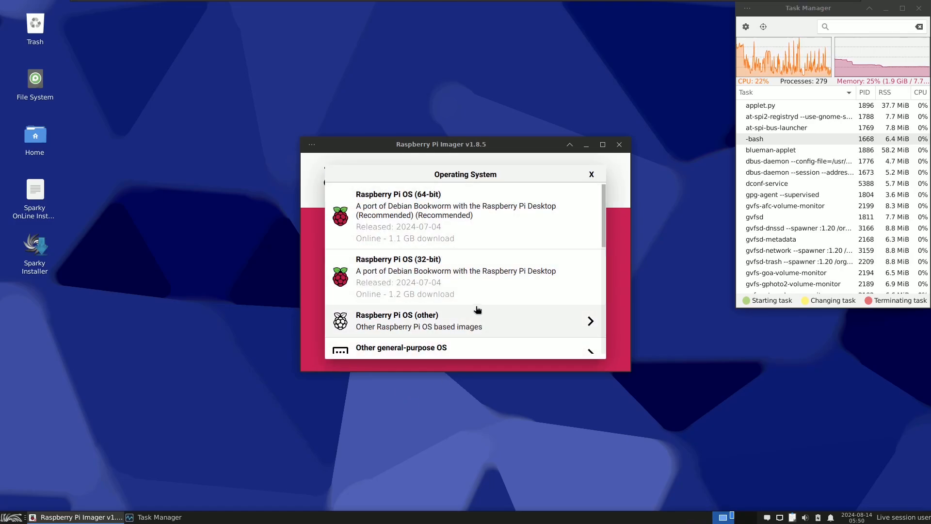
{"action": "left_click_drag", "start_coordinate": [604, 231], "coordinate": [600, 213]}
{"action": "left_click", "coordinate": [626, 238]}
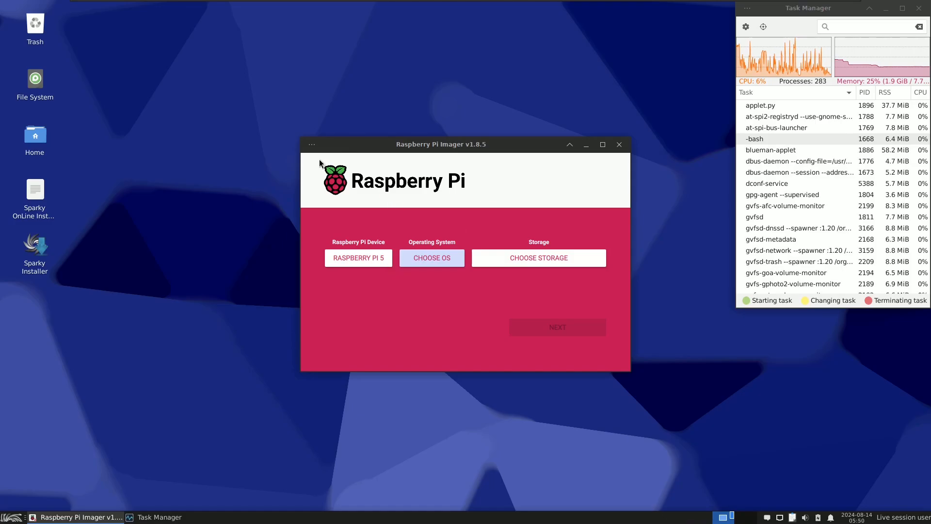
{"action": "left_click", "coordinate": [311, 147]}
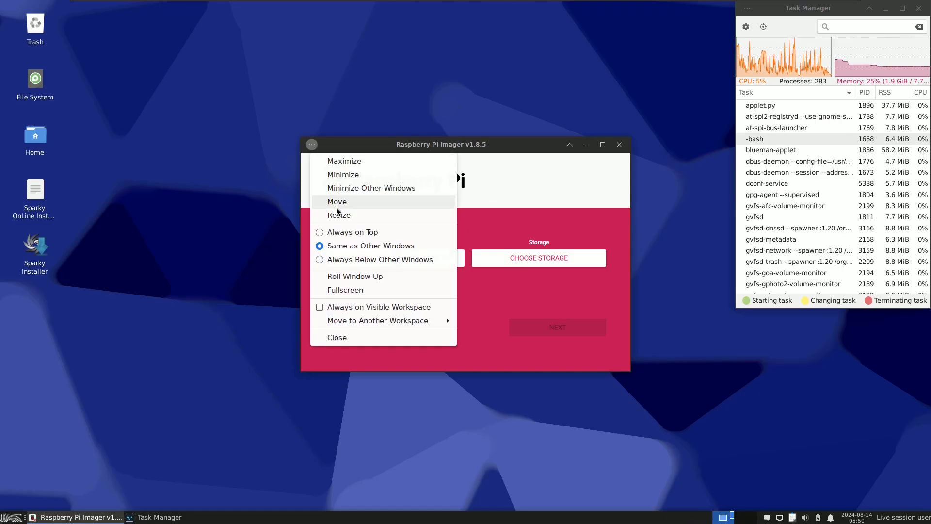
{"action": "left_click", "coordinate": [365, 336]}
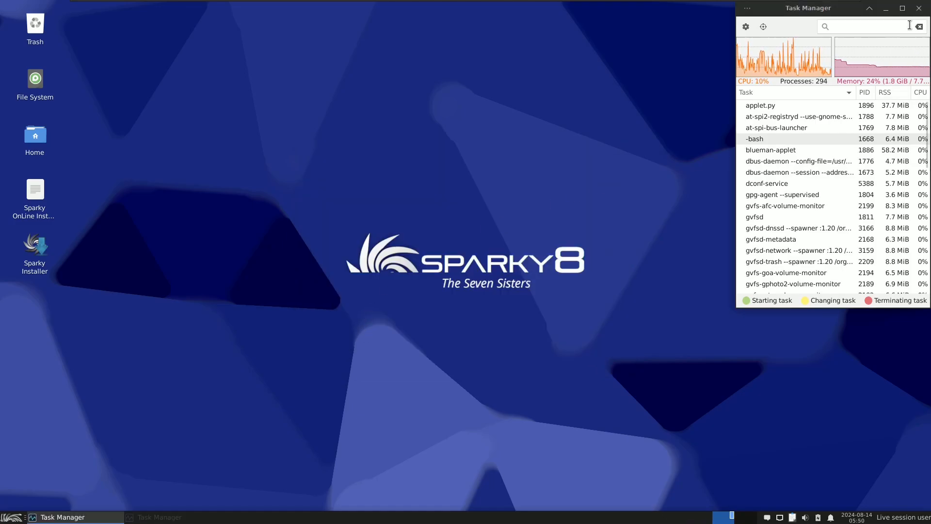
Step: Review the full process list and resource graphs in the maximized Task Manager and close it
{"action": "left_click", "coordinate": [903, 8]}
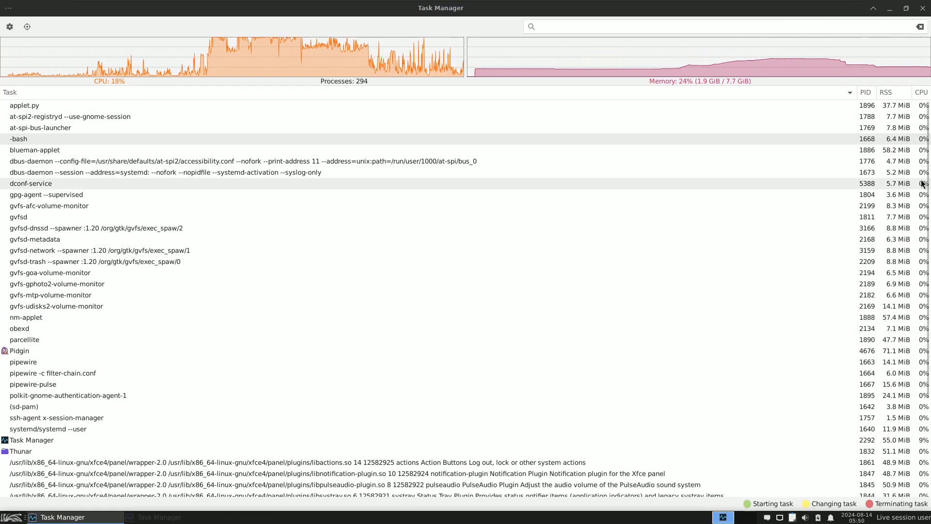
{"action": "left_click_drag", "start_coordinate": [926, 183], "coordinate": [918, 112]}
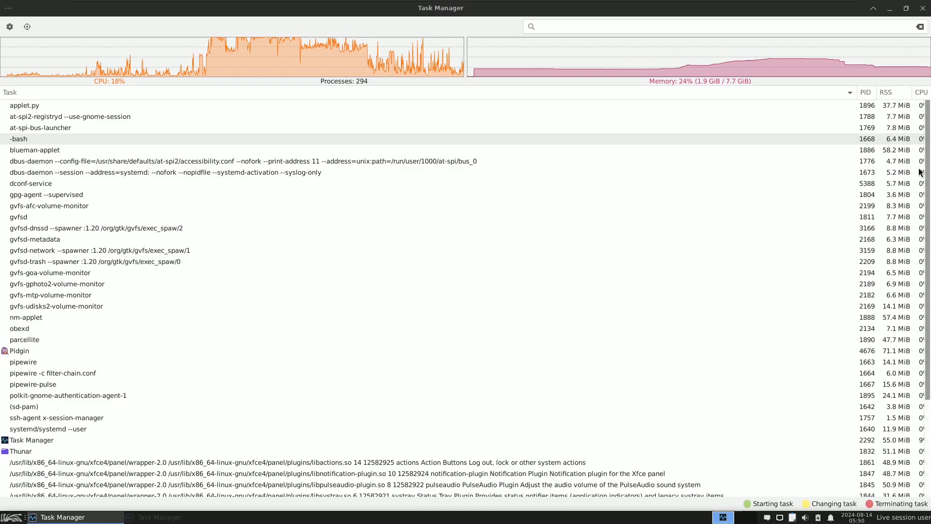
{"action": "scroll", "coordinate": [918, 301], "scroll_direction": "down", "scroll_amount": 2}
{"action": "scroll", "coordinate": [918, 304], "scroll_direction": "down", "scroll_amount": 3}
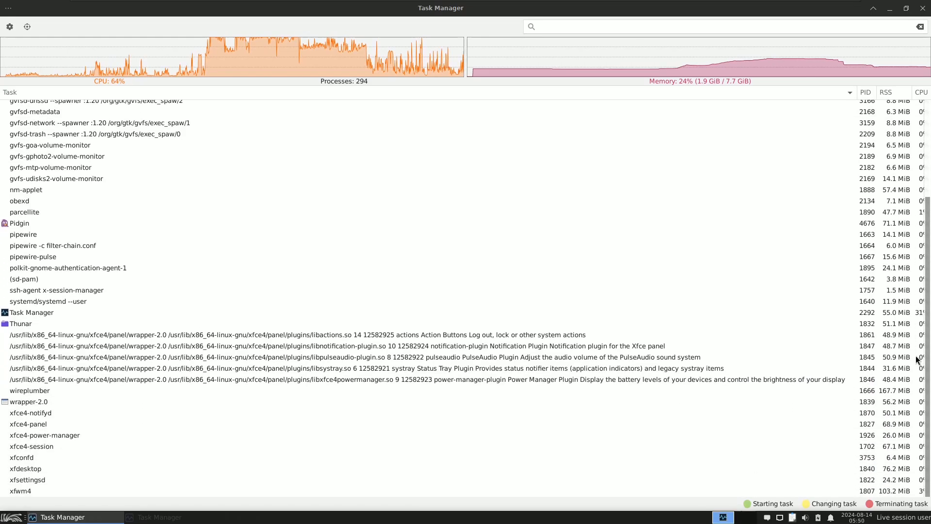
{"action": "scroll", "coordinate": [914, 242], "scroll_direction": "up", "scroll_amount": 5}
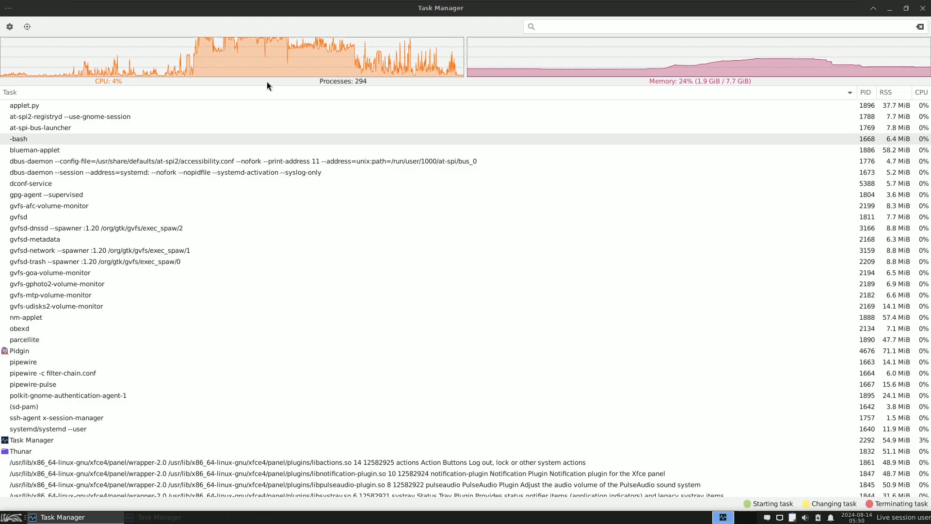
{"action": "left_click", "coordinate": [922, 9]}
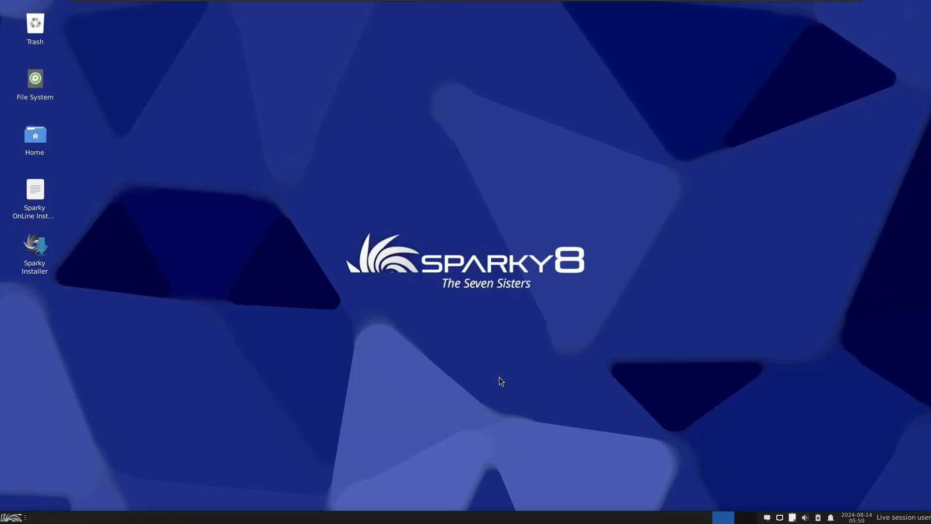
Step: Log out of the live session and review the session, accessibility and power options of the login screen
{"action": "left_click", "coordinate": [12, 518]}
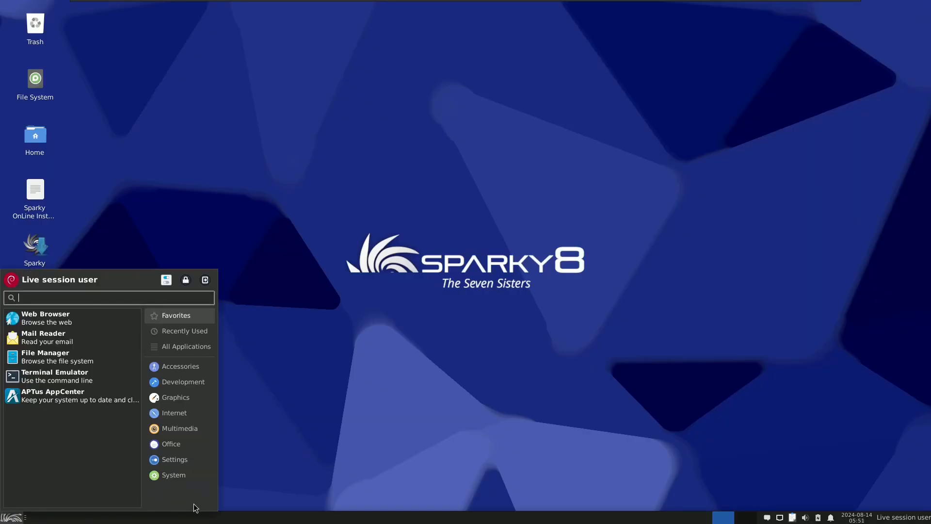
{"action": "left_click", "coordinate": [203, 286]}
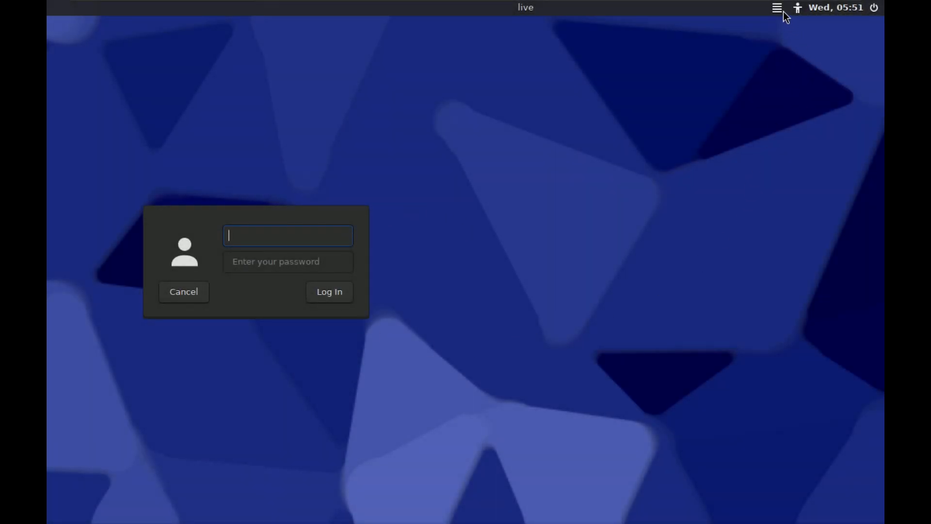
{"action": "left_click", "coordinate": [783, 11]}
{"action": "left_click", "coordinate": [795, 141]}
{"action": "left_click", "coordinate": [792, 12]}
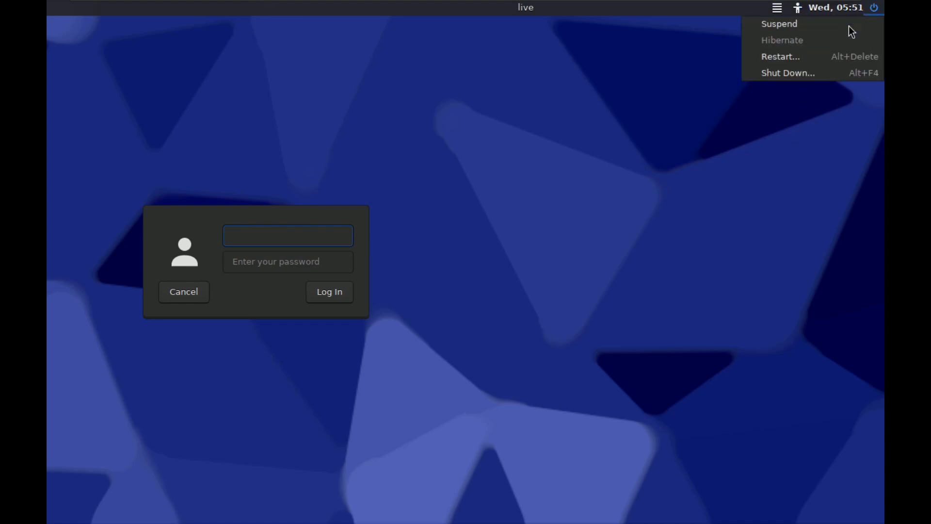
{"action": "left_click", "coordinate": [498, 253]}
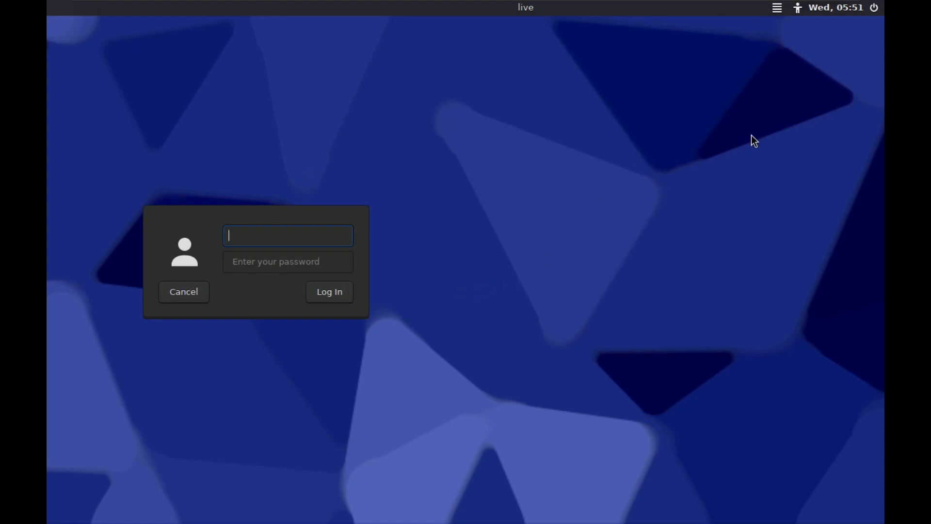
Step: Shut down the system from the login screen and confirm the shutdown
{"action": "left_click", "coordinate": [875, 8]}
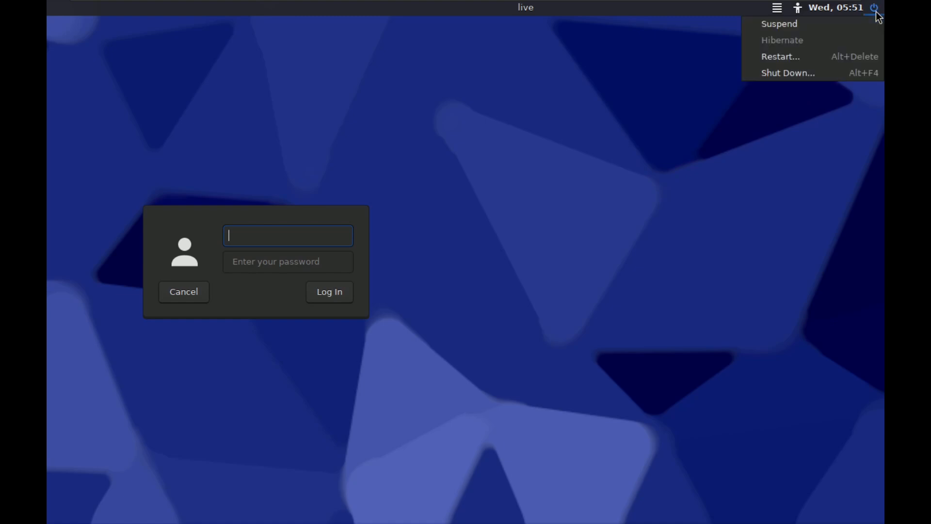
{"action": "left_click", "coordinate": [832, 73]}
{"action": "left_click", "coordinate": [611, 294]}
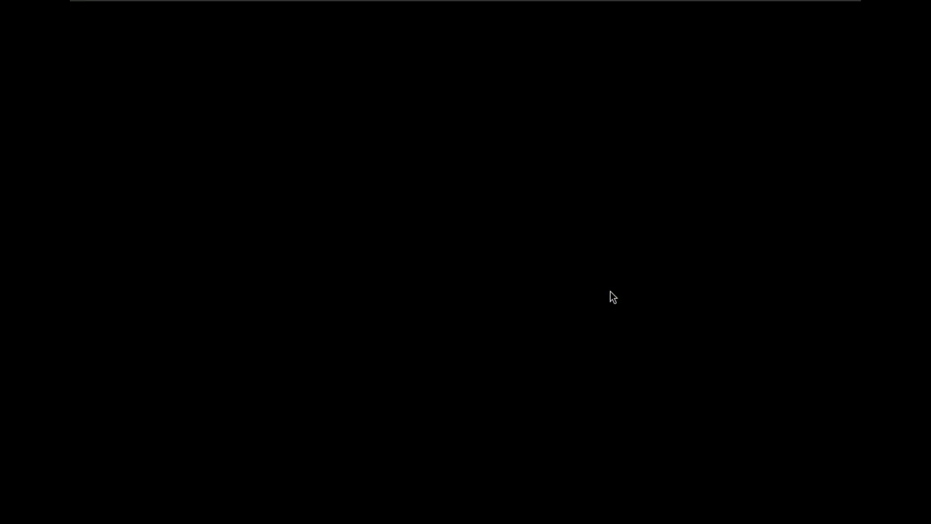